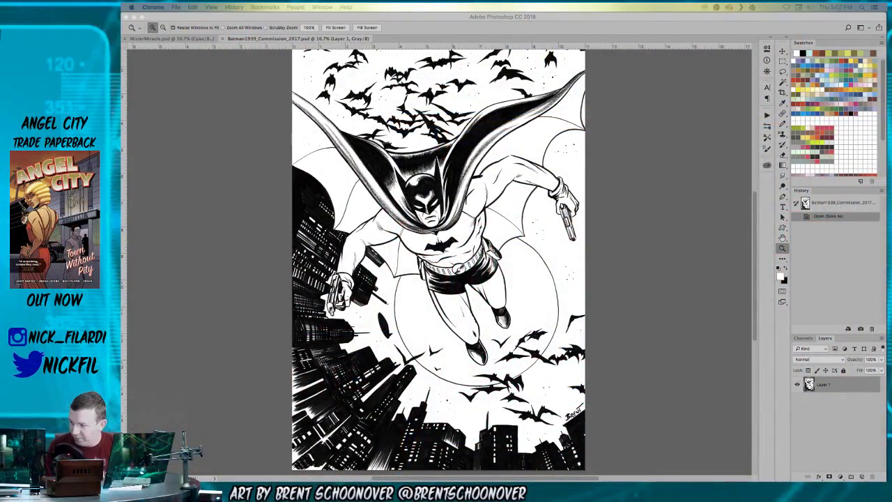
Bring up MisterMiracle.psd and examine its inked artwork more closely.
left_click(143, 419)
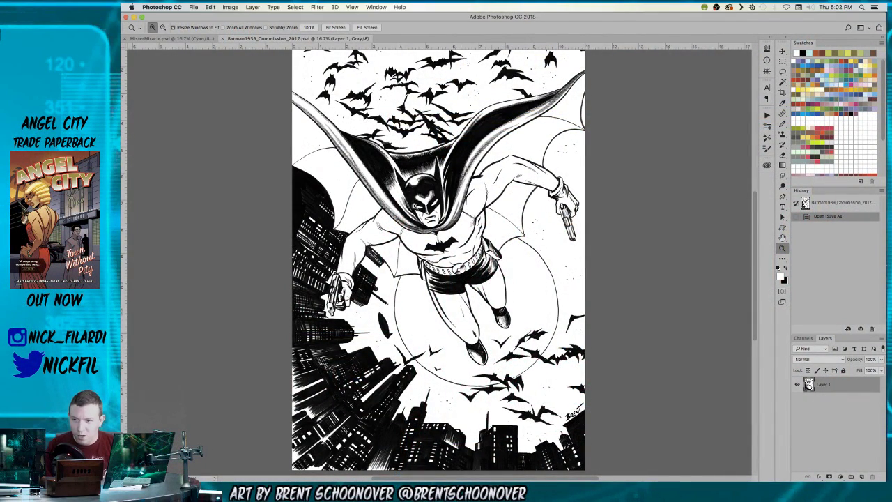
left_click(188, 39)
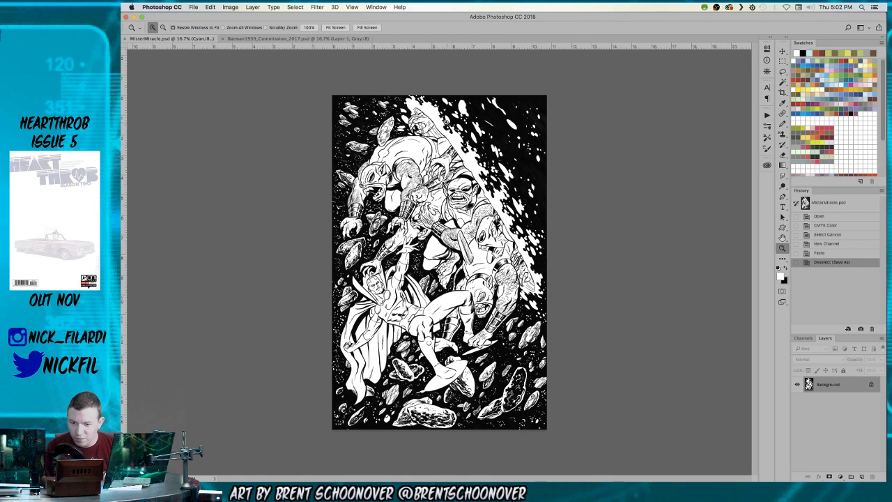
left_click(404, 189)
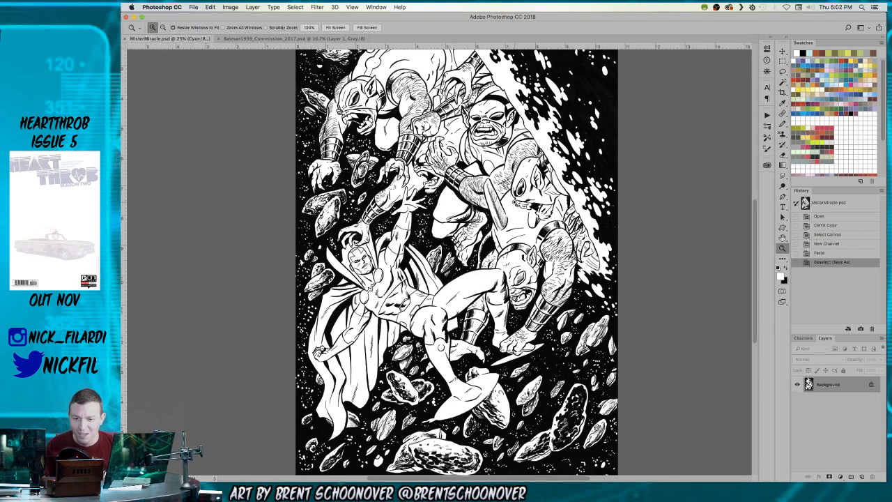
Convert Batman1939_Commission_2017.psd to CMYK Color mode.
left_click(303, 39)
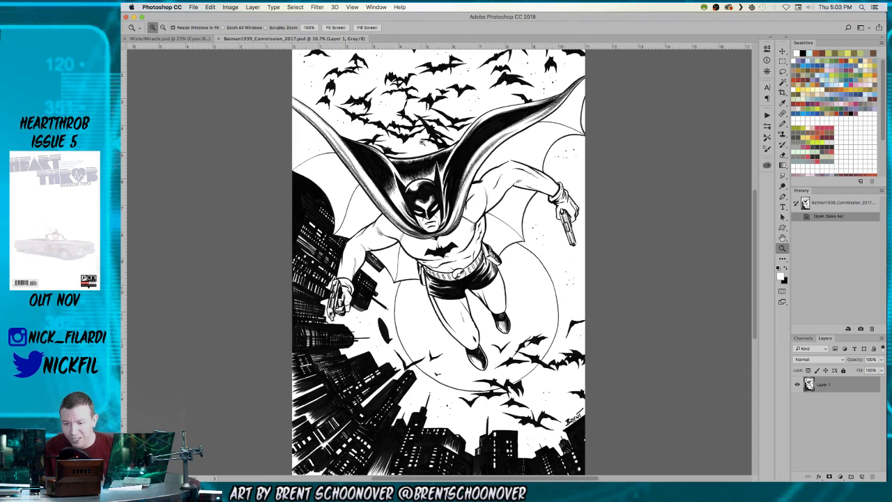
left_click(421, 145)
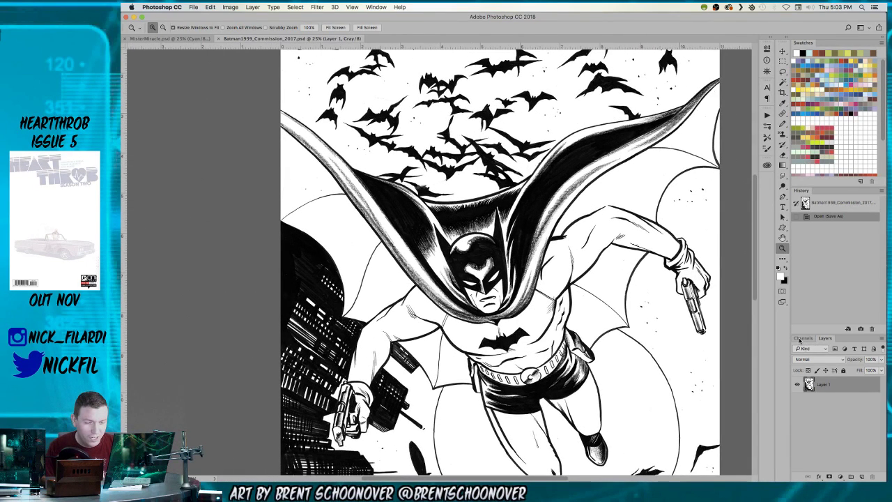
left_click(802, 338)
left_click(211, 7)
mouse_move(231, 7)
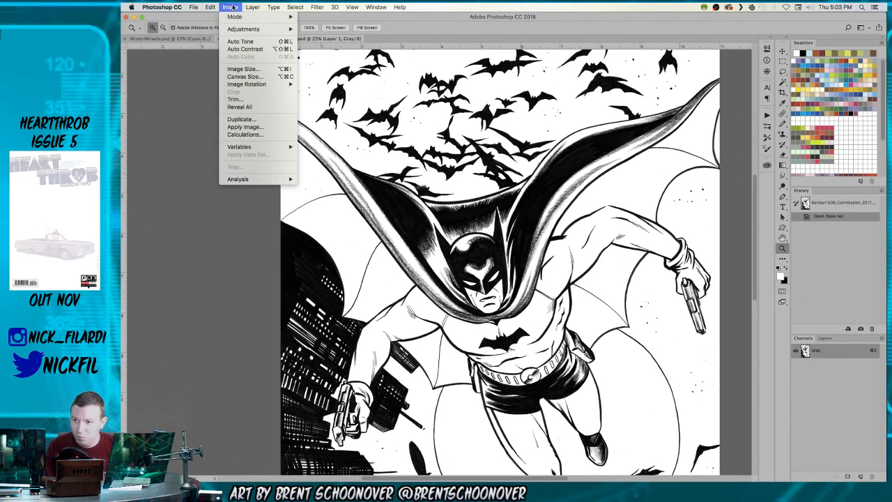
mouse_move(258, 17)
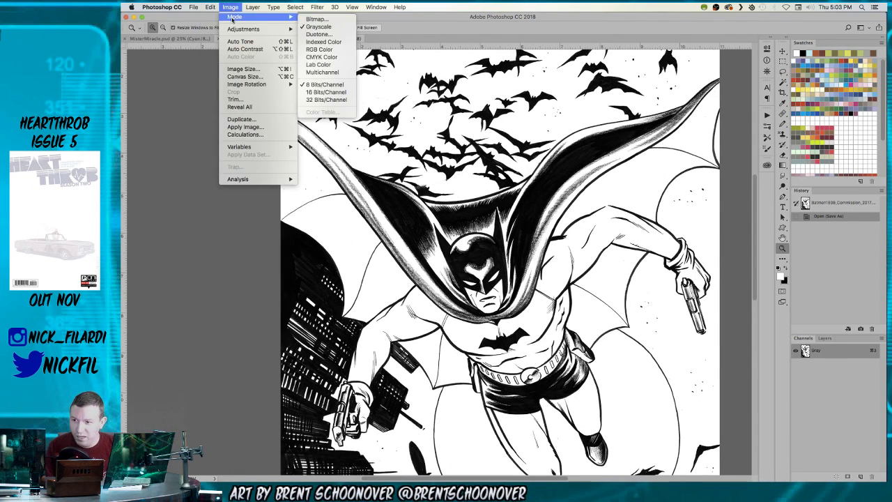
left_click(329, 58)
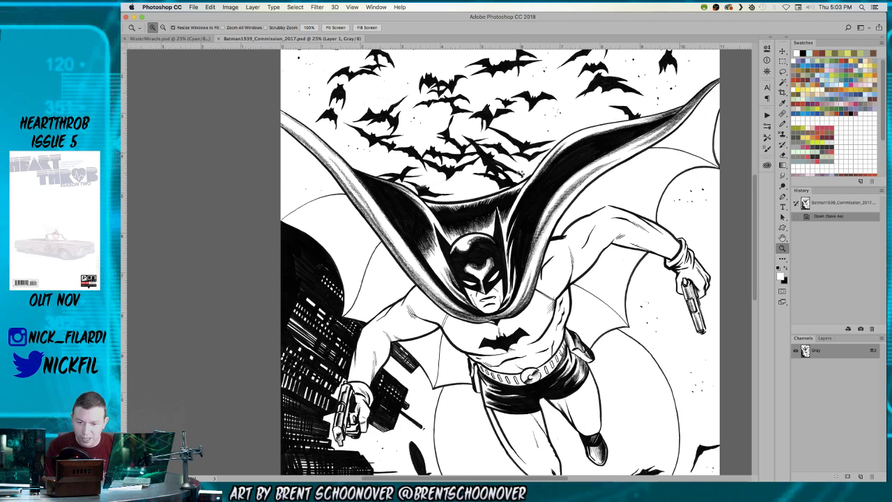
key("F2")
Examine the Batman figure's line work and the grainy shading along the cape edge up close.
left_click_drag(498, 173, 612, 332)
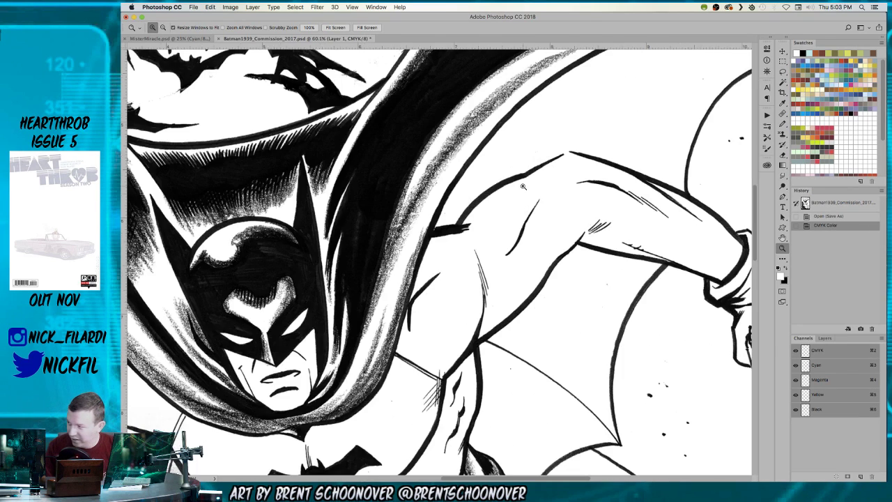
left_click(441, 218, "alt")
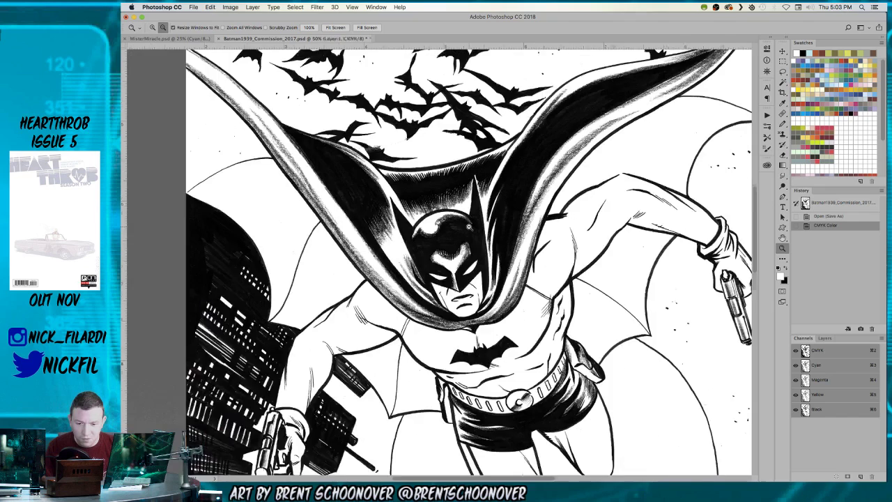
left_click(468, 227, "alt")
scroll(465, 301, "down", 5)
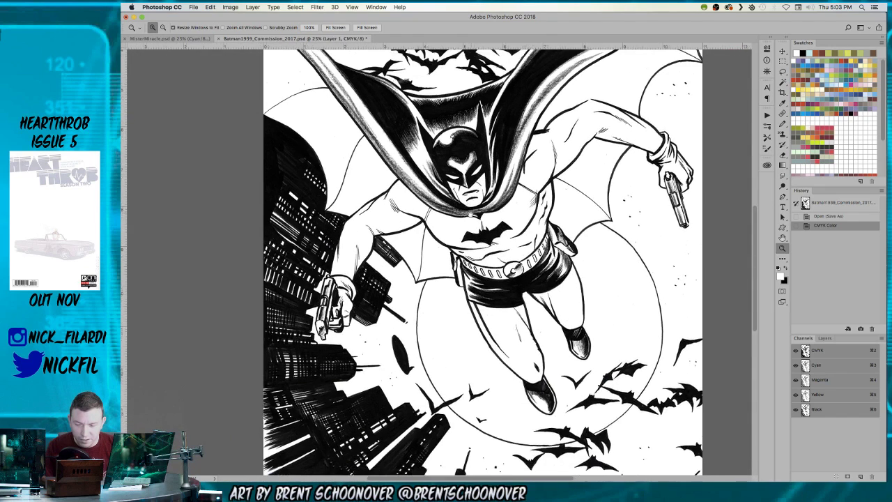
left_click_drag(385, 156, 416, 191)
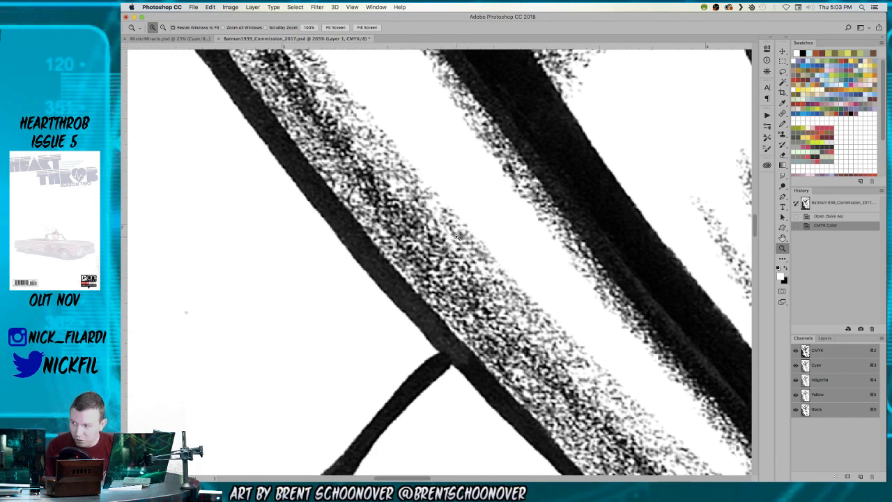
left_click(401, 177)
left_click(401, 179)
left_click(401, 180)
left_click_drag(425, 262, 411, 270)
scroll(487, 278, "down", 5)
scroll(488, 278, "right", 2)
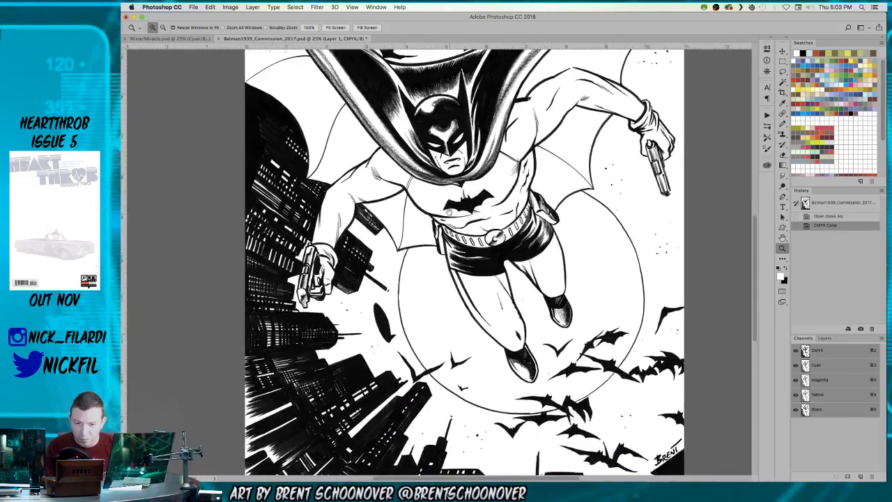
Select the whole canvas and flatten the Batman image to a single background.
left_click(825, 338)
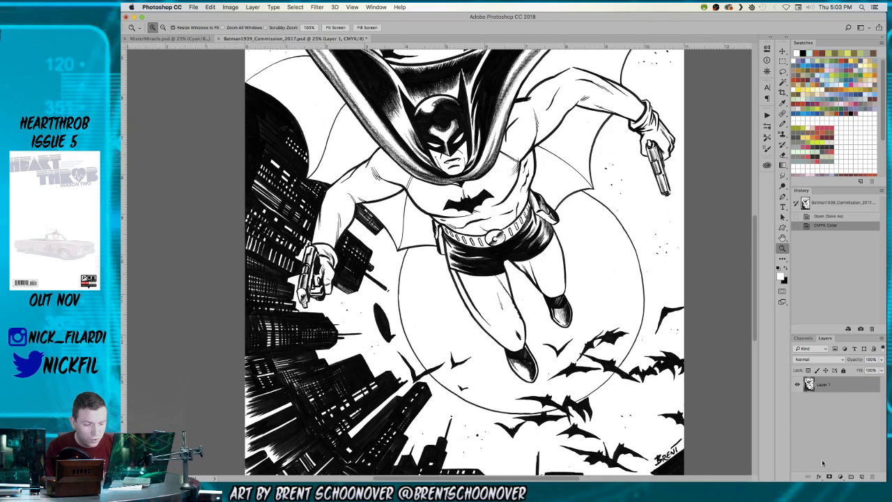
key("super+a")
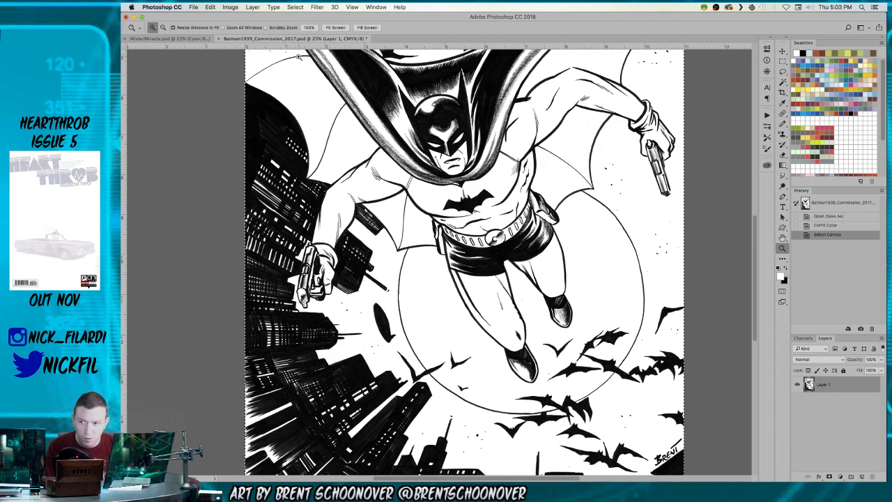
left_click(252, 6)
mouse_move(249, 7)
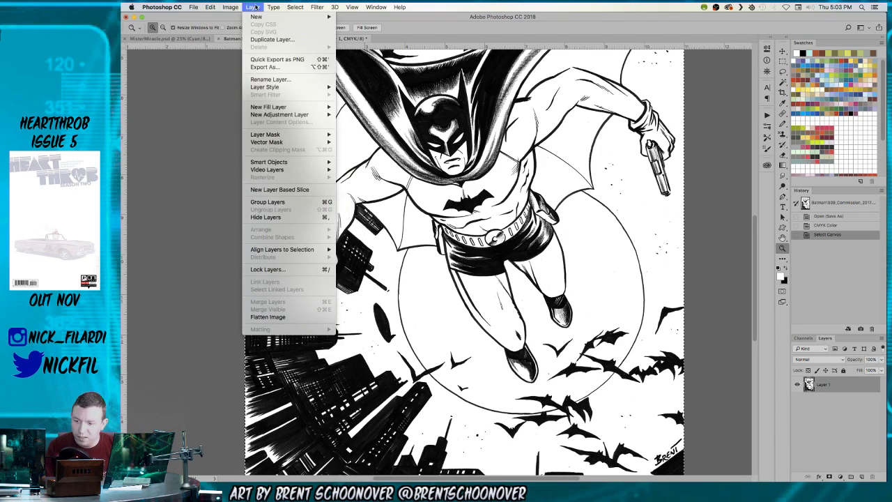
left_click(268, 318)
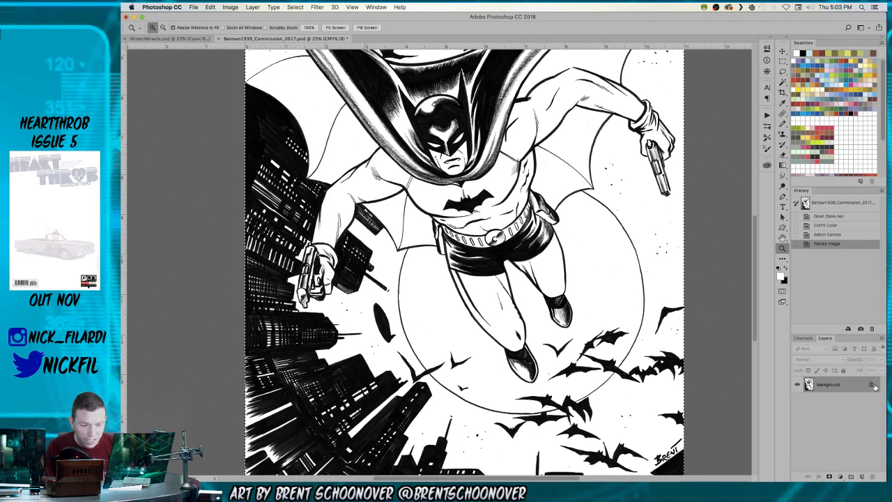
Copy the full line art into a new alpha channel and return to the composite CMYK view.
left_click(803, 339)
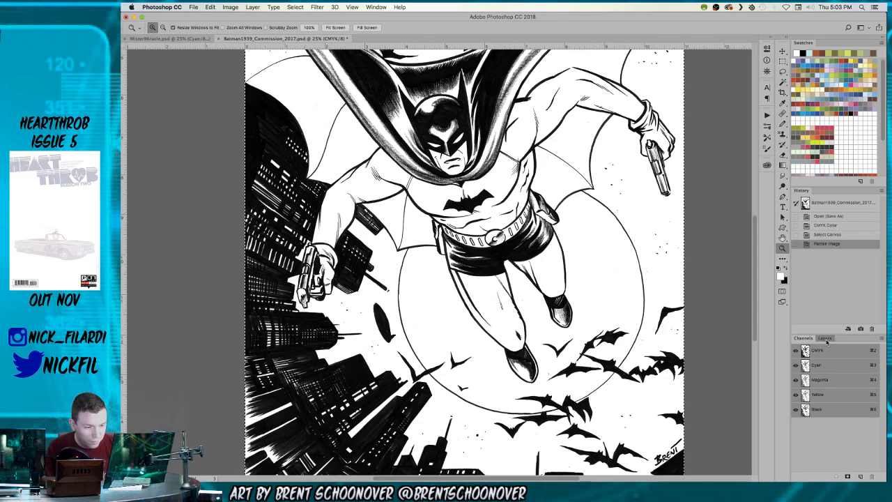
left_click(826, 339)
left_click(803, 338)
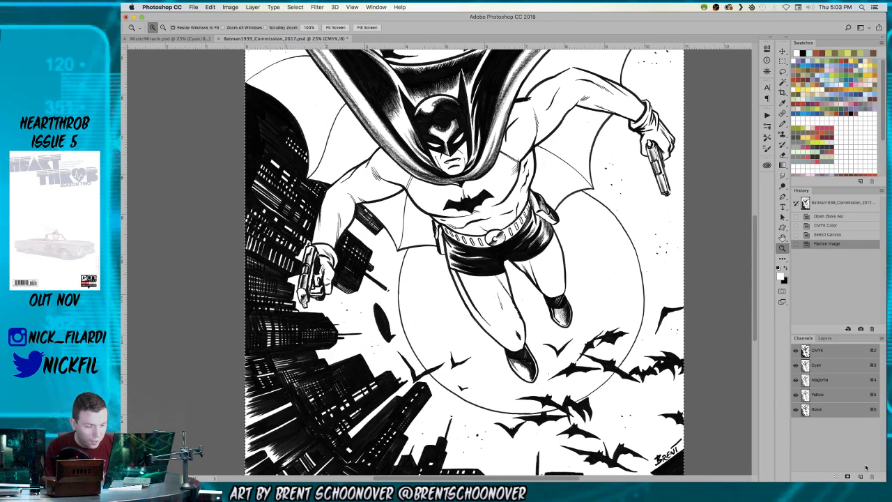
key("super+a")
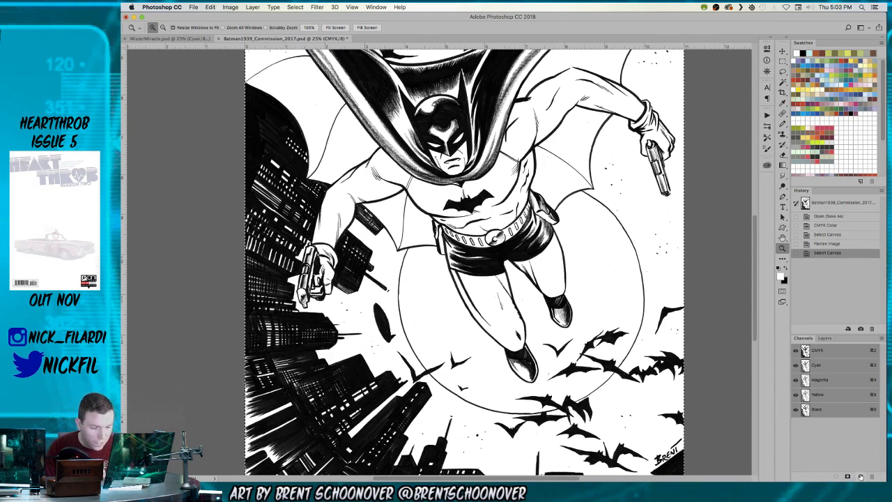
left_click(860, 476)
key("super+v")
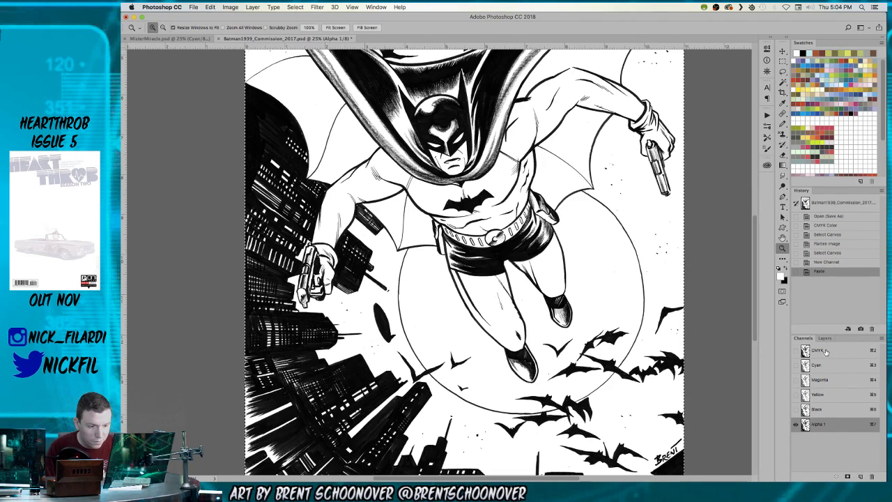
key("super+2")
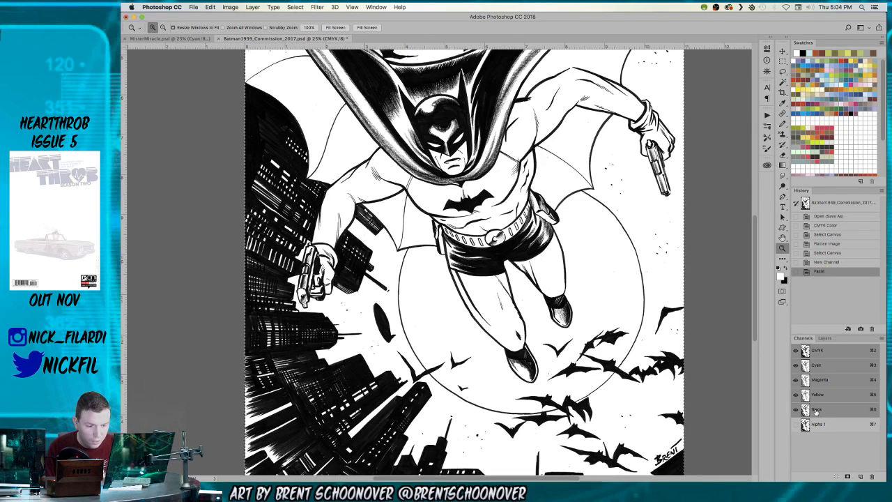
Target only the Cyan, Magenta and Yellow channels, leaving Black visible but unselected.
scroll(636, 324, "up", 5)
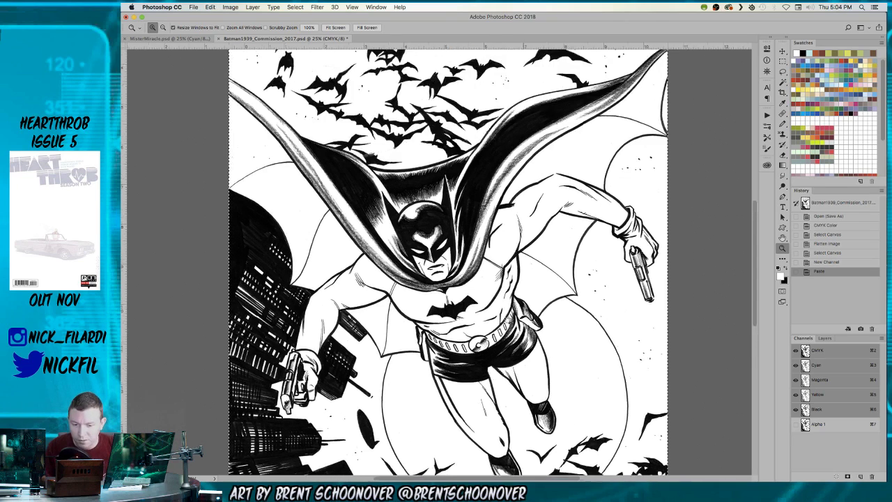
left_click(825, 338)
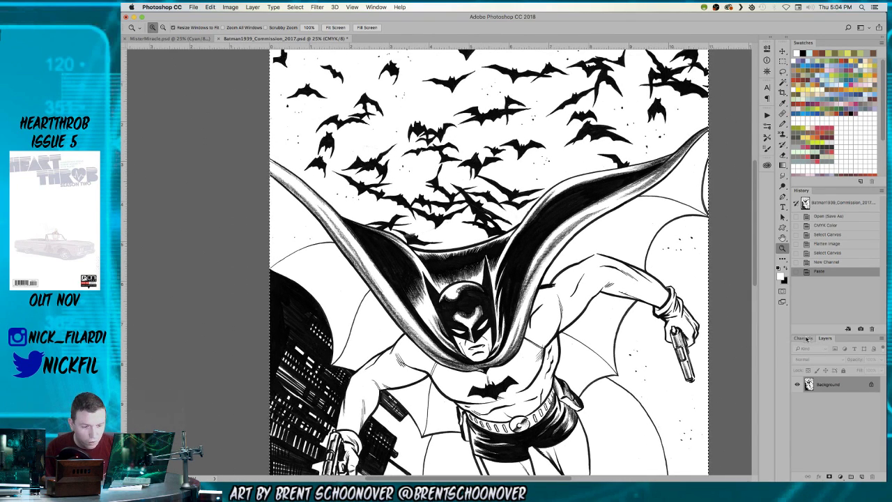
left_click(804, 338)
left_click(820, 410)
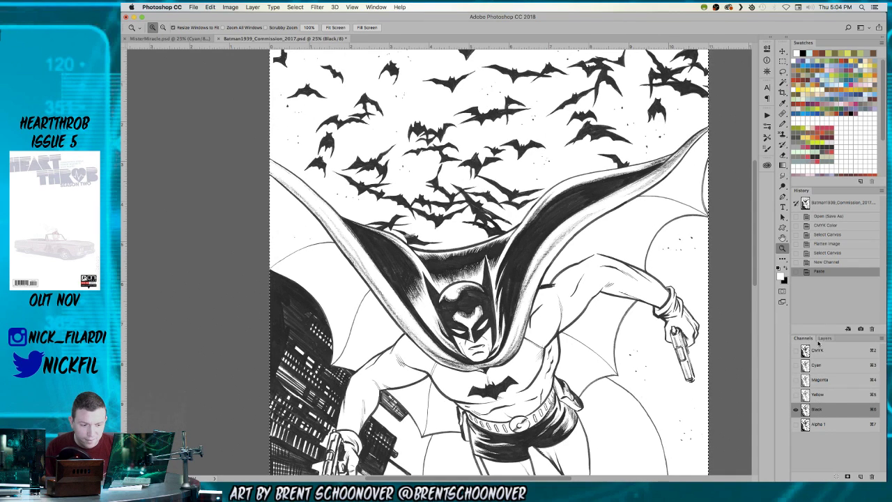
left_click(818, 350)
left_click(798, 411)
left_click(797, 409)
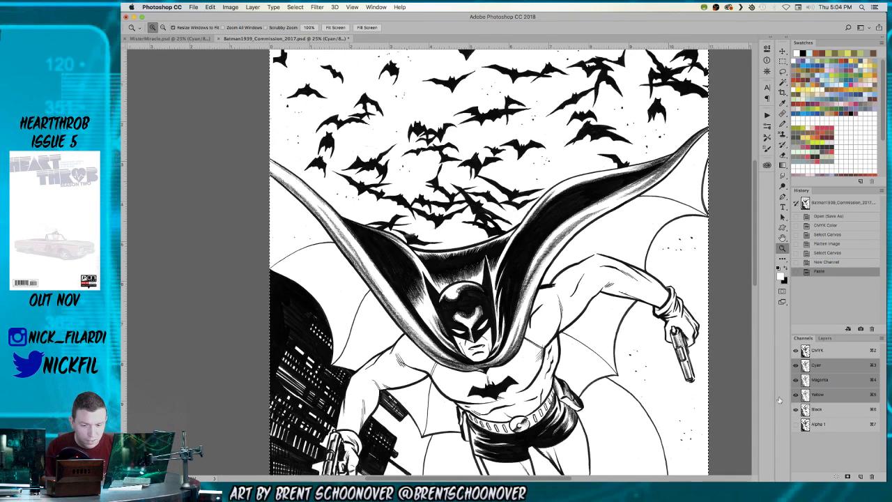
Fill the whole canvas in the Cyan, Magenta and Yellow channels with an orange-red swatch.
key("super+minus")
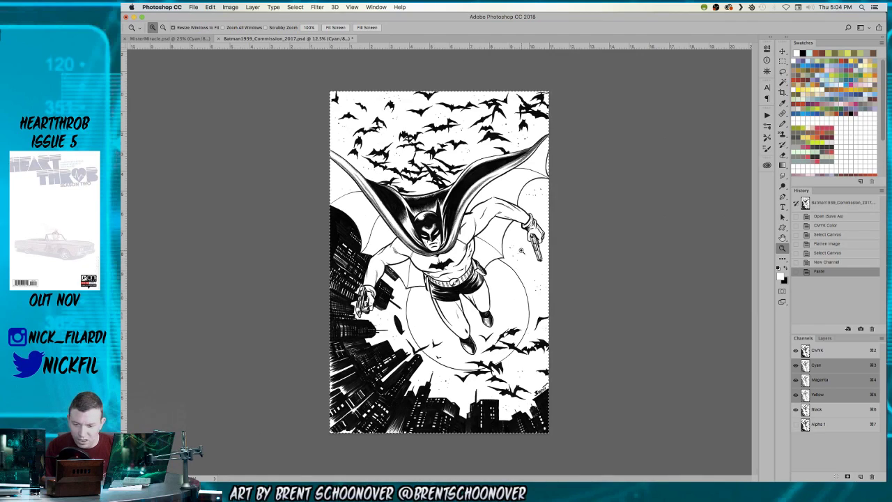
left_click(845, 59)
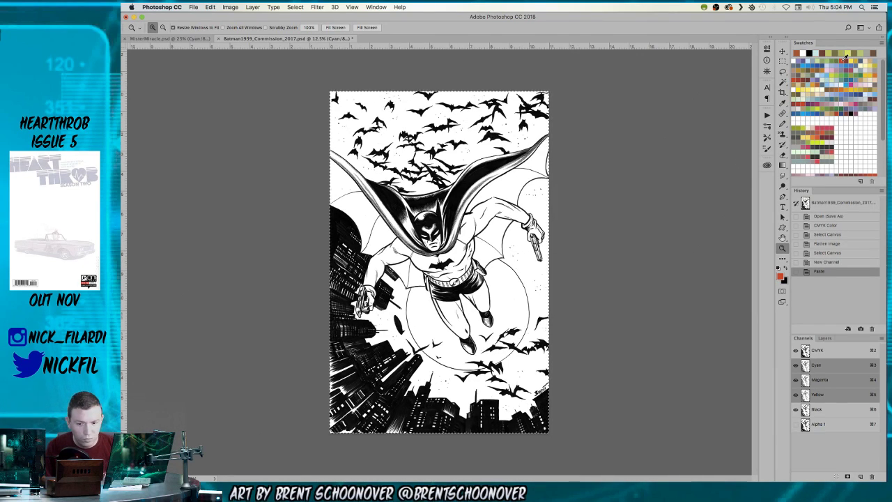
key("alt+BackSpace")
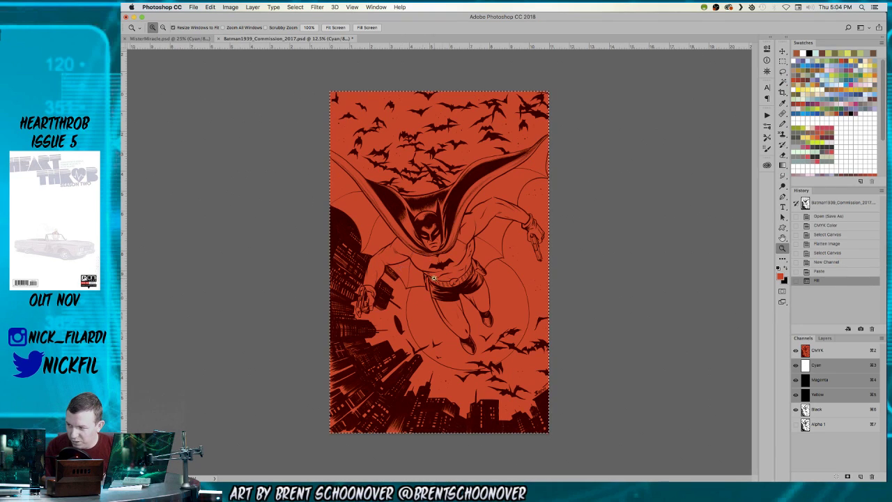
Examine the line art over the orange-red fill across the cape, bats, figure and city buildings.
left_click(450, 241)
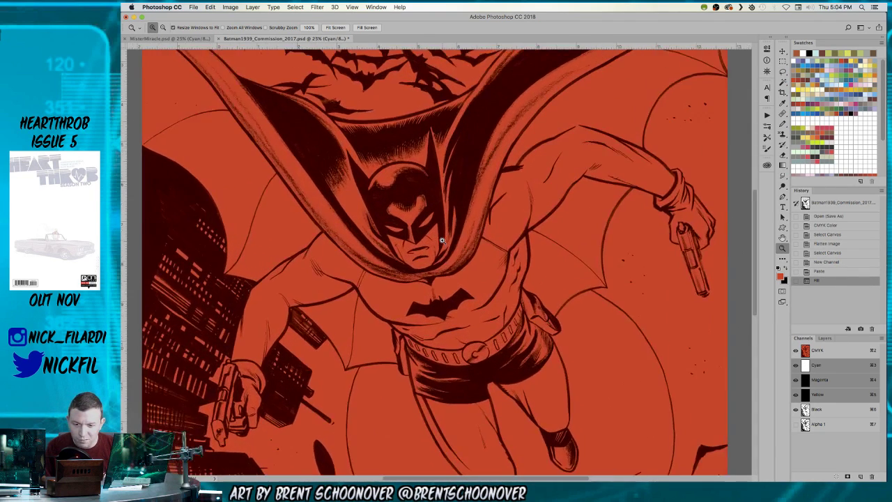
left_click(442, 240)
left_click_drag(507, 249, 400, 333)
left_click_drag(524, 154, 379, 213)
left_click_drag(491, 193, 613, 255)
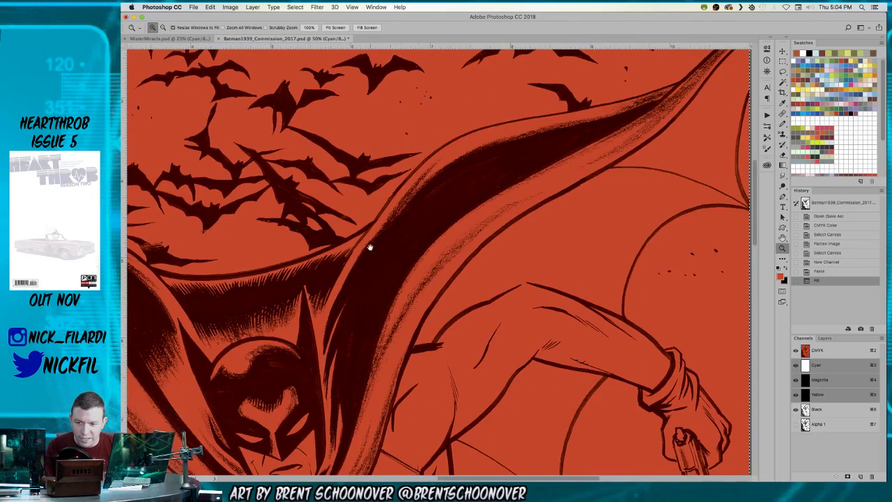
left_click_drag(370, 248, 550, 285)
left_click(475, 248, "alt")
left_click(475, 247, "alt")
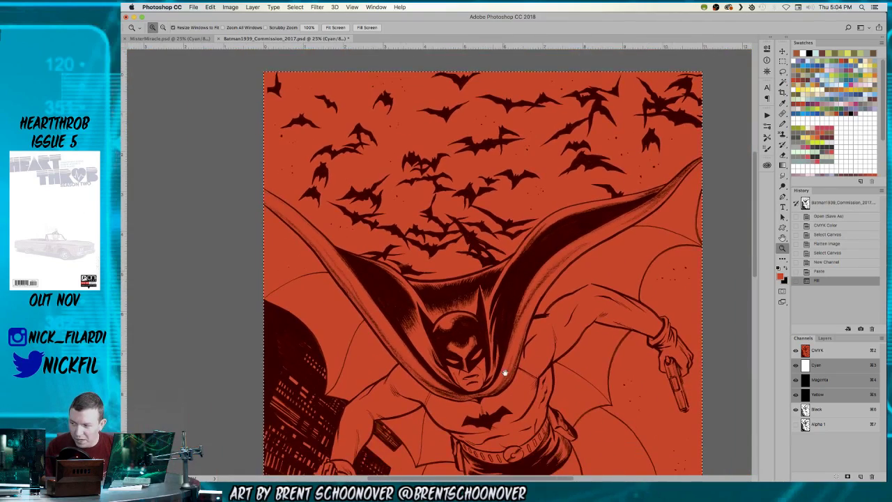
scroll(504, 373, "down", 5)
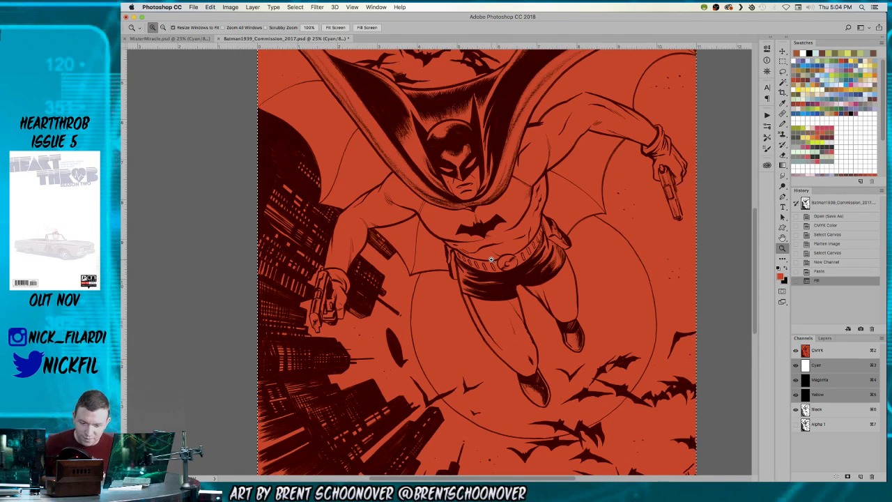
left_click_drag(528, 351, 467, 259)
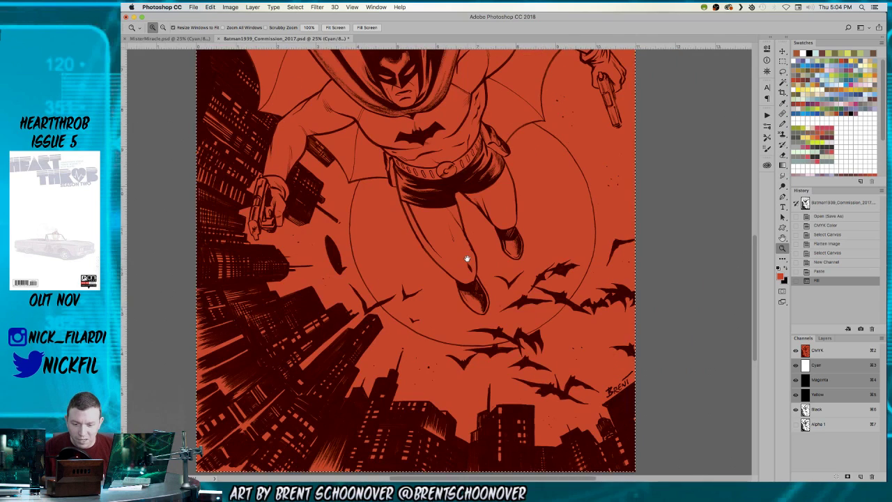
Pick a pale blue swatch and select the moon behind the legs on the composite CMYK channel with the Magic Wand, sampling all layers.
left_click(842, 143)
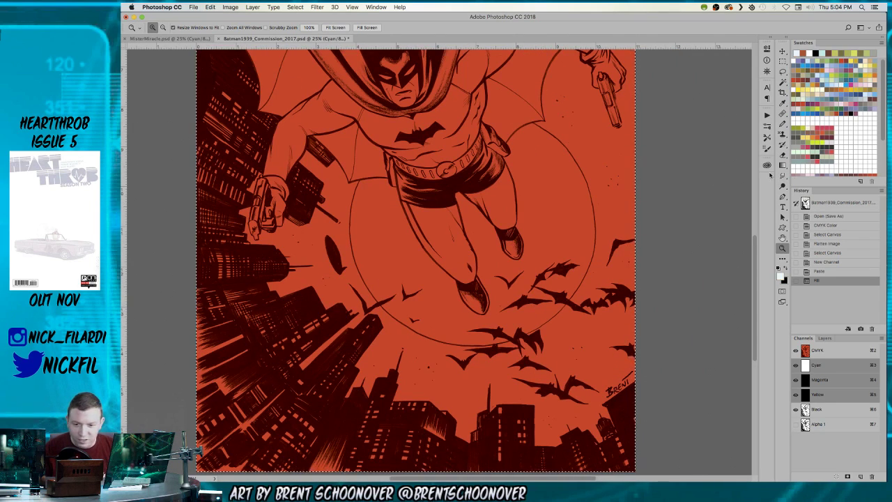
left_click(441, 264)
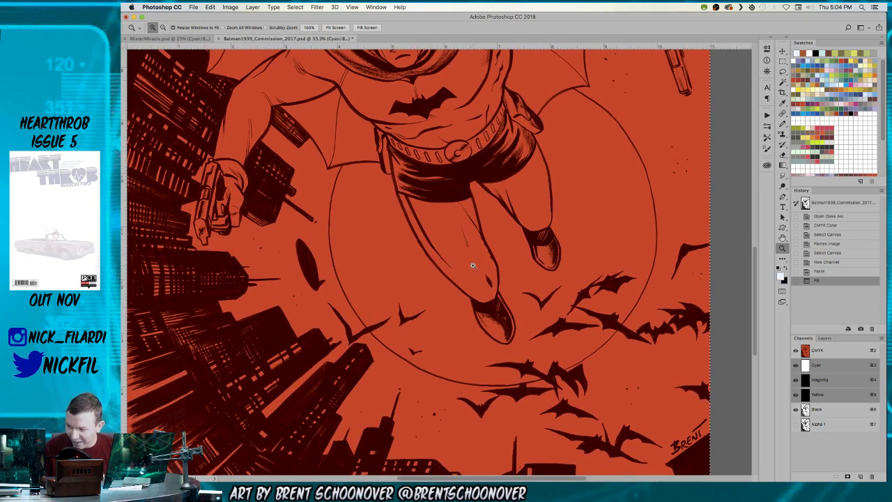
scroll(446, 244, "right", 3)
scroll(457, 246, "up", 1)
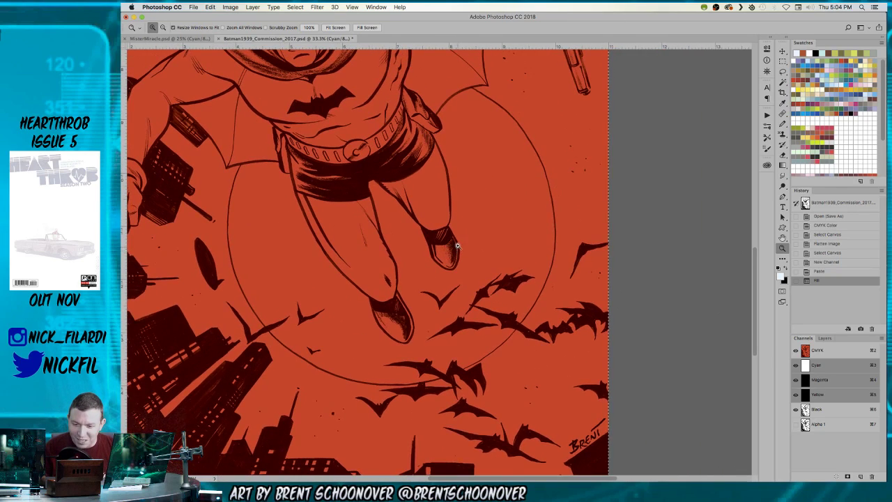
key("w")
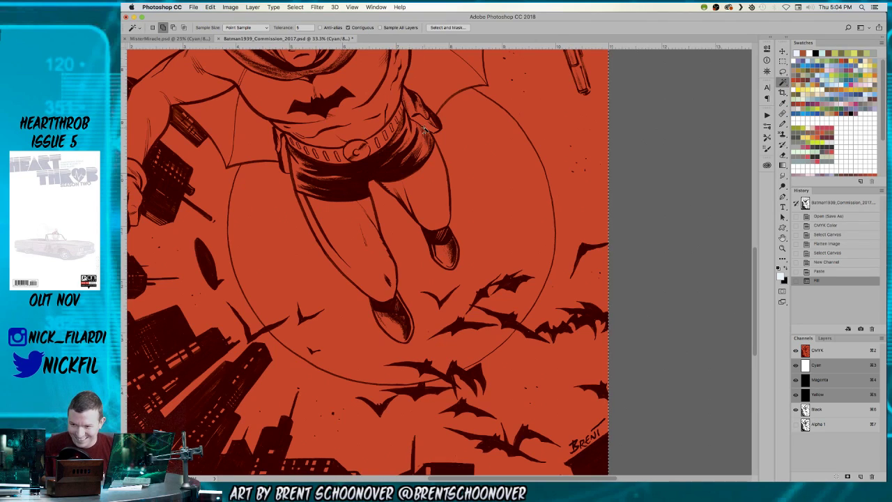
left_click(837, 353)
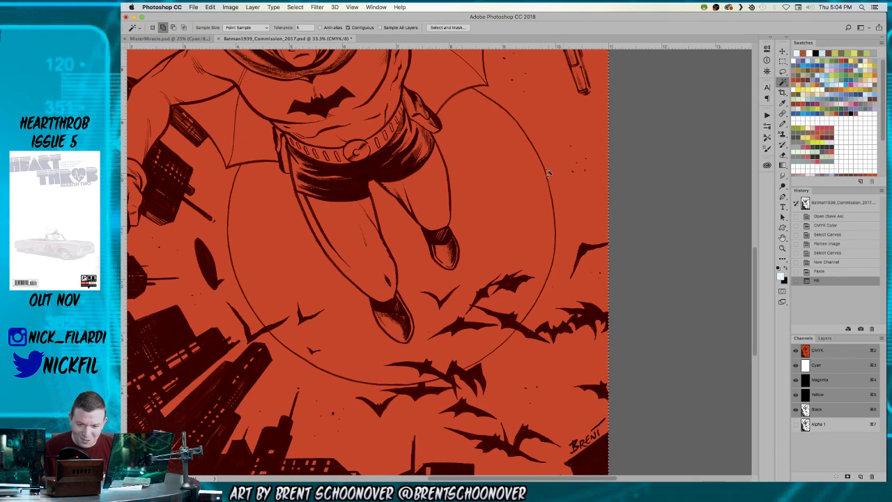
left_click(500, 196)
key("super+d")
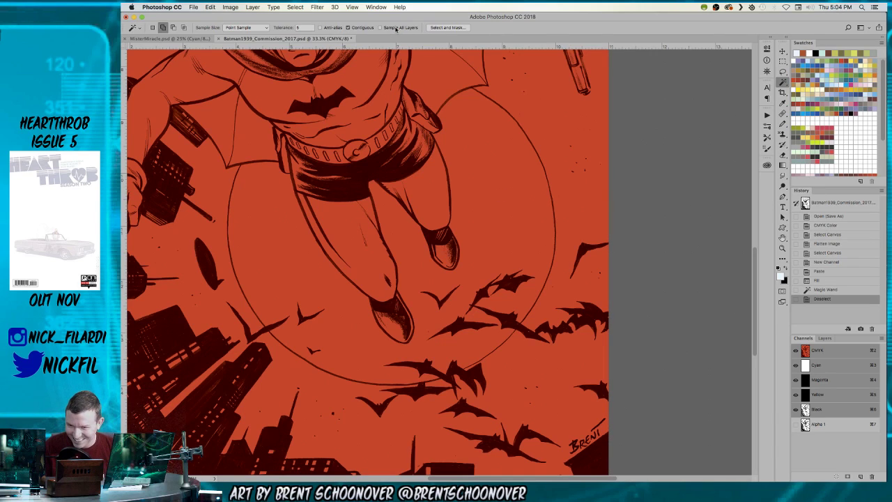
left_click(474, 196)
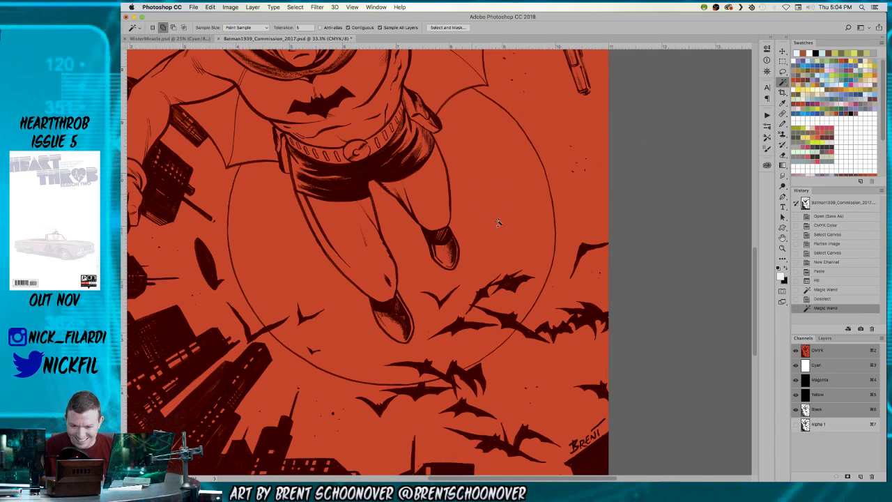
left_click(825, 339)
left_click(804, 338)
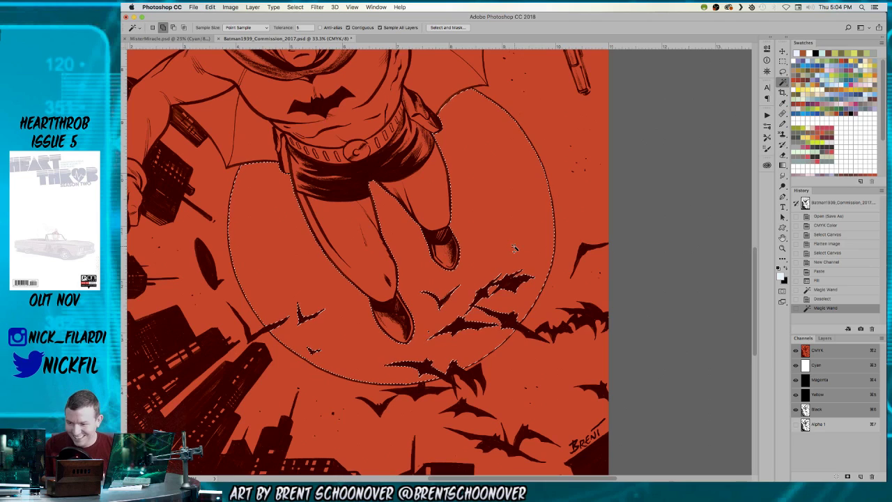
Expand the moon selection, fill it with pale blue in only the Cyan, Magenta and Yellow channels, and clear the selection.
key("F2")
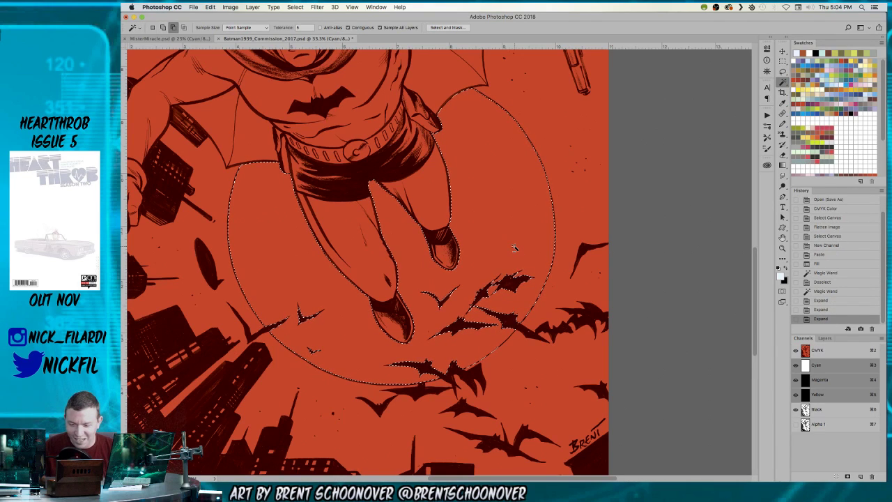
key("super+d")
key("l")
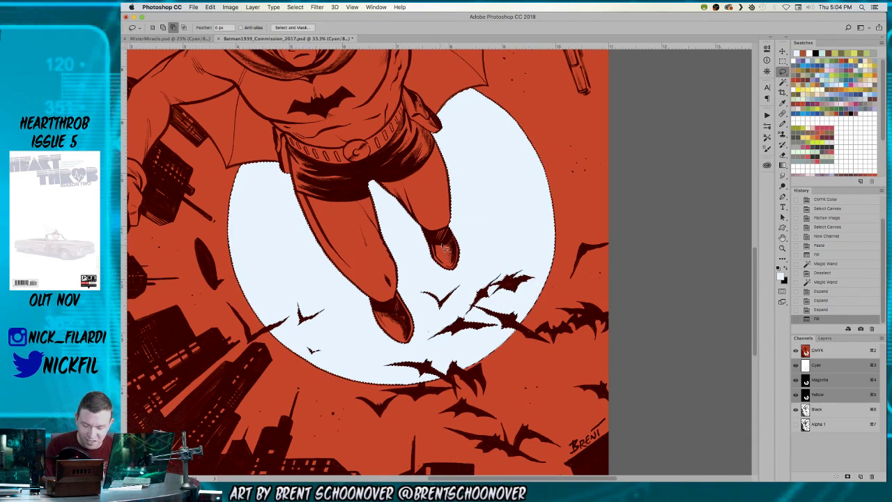
Lasso the groups of bats overlapping the moon, fill the colour beneath them with the same pale blue, and deselect.
mouse_move(497, 245)
left_mouse_down()
mouse_move(444, 281)
mouse_move(415, 287)
mouse_move(429, 336)
mouse_move(401, 367)
mouse_move(396, 359)
mouse_move(373, 366)
mouse_move(407, 383)
left_mouse_up()
left_click_drag(471, 364, 531, 311)
left_click_drag(516, 247, 518, 247)
mouse_move(294, 288)
left_mouse_down()
mouse_move(270, 292)
mouse_move(275, 338)
mouse_move(321, 366)
mouse_move(329, 302)
mouse_move(300, 284)
left_mouse_up()
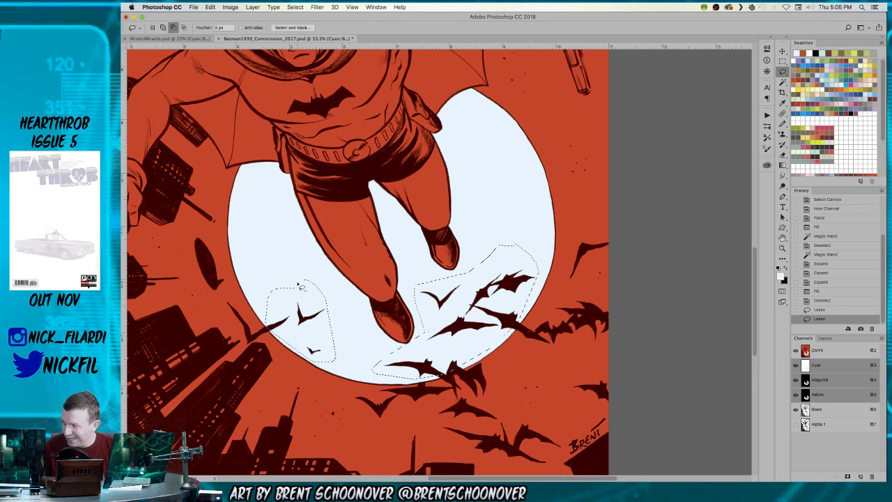
key("alt+BackSpace")
left_click_drag(345, 249, 453, 344)
Select the whole orange-red area around the moon with the Magic Wand, with Sample All Layers turned off.
key("z")
left_click(461, 325, "alt")
left_click(462, 326, "alt")
key("w")
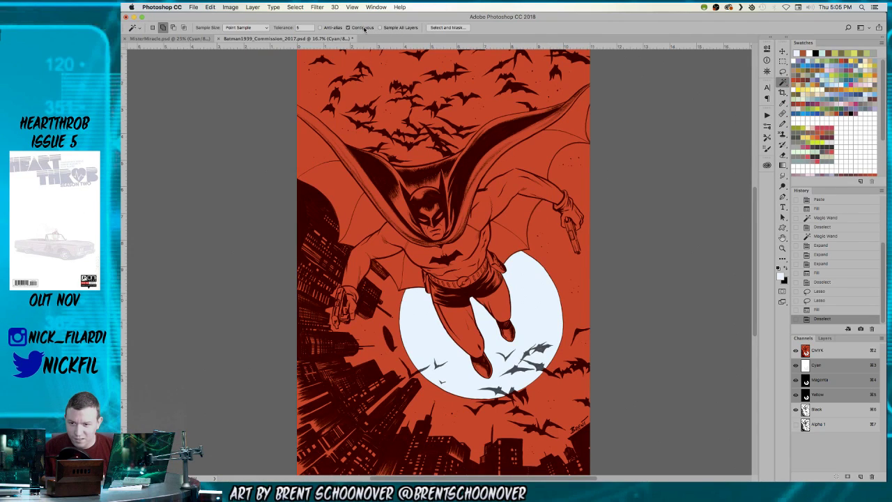
left_click(456, 146)
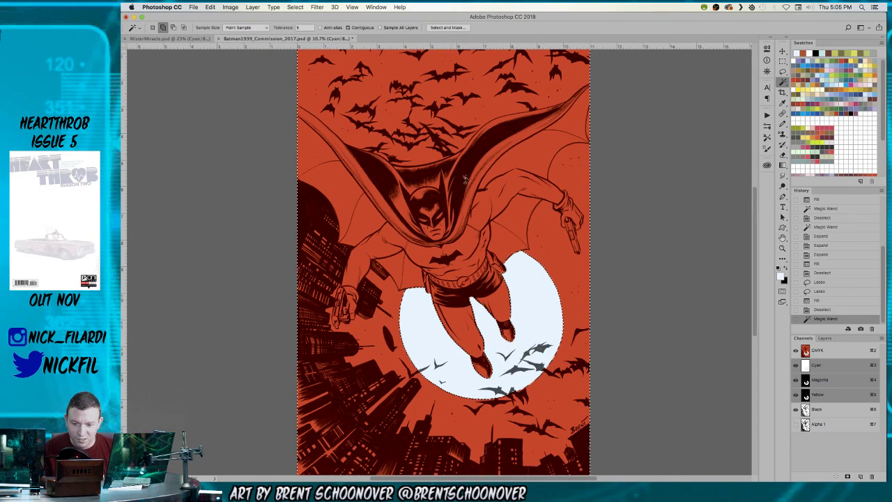
Fill the selected area twice with blue, fading each fill to blend the orange-red into a muted purple.
left_click(821, 61)
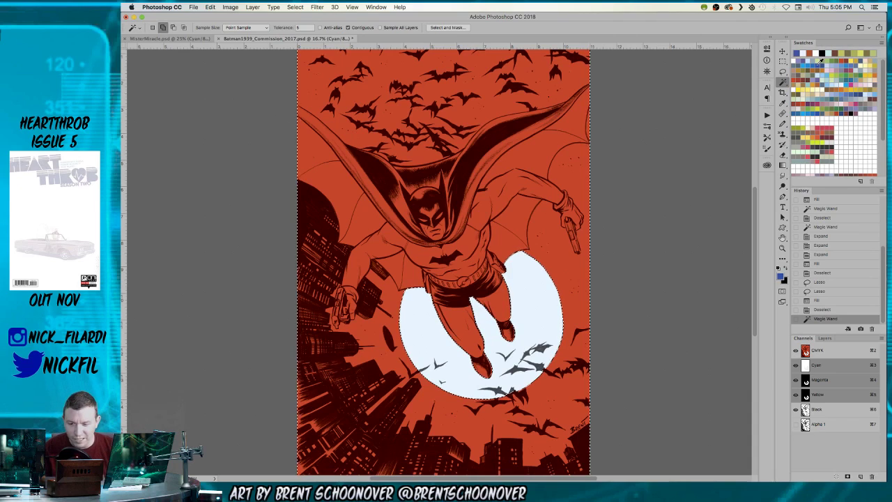
key("alt+BackSpace")
key("z")
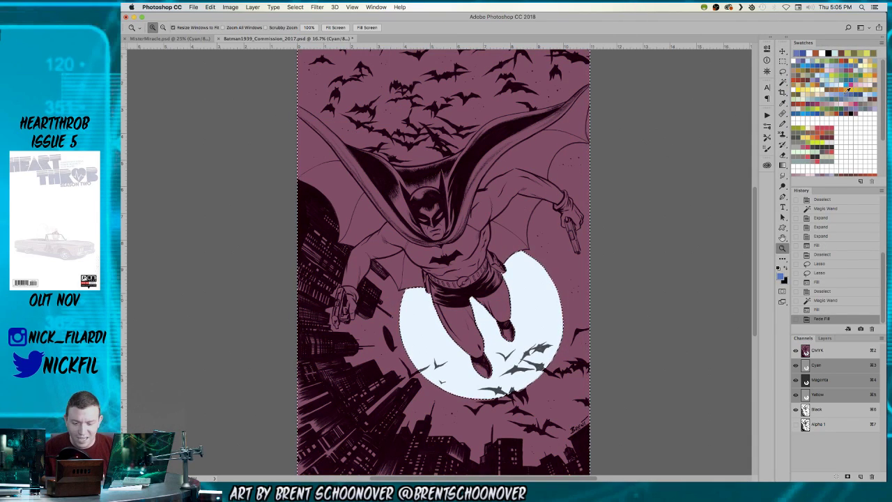
key("alt+BackSpace")
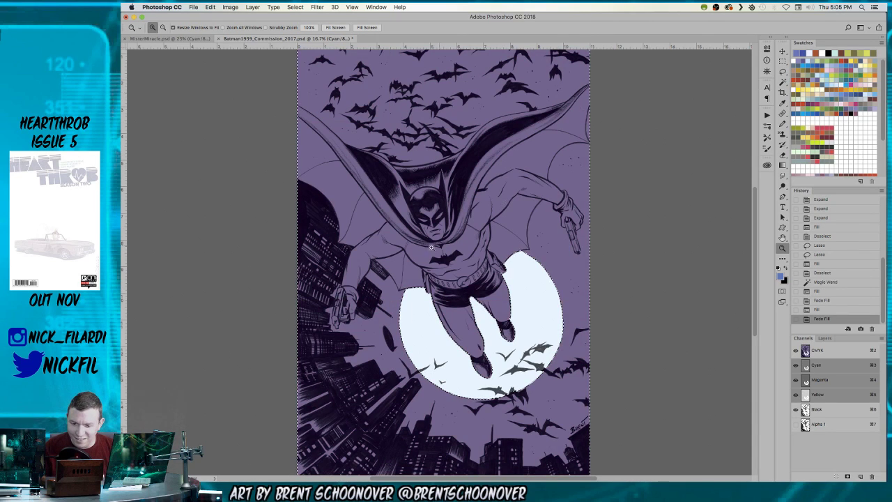
Clear the selection and examine the purple fill and pale moon around the figure, cape and city.
left_click(441, 247)
left_click(488, 263)
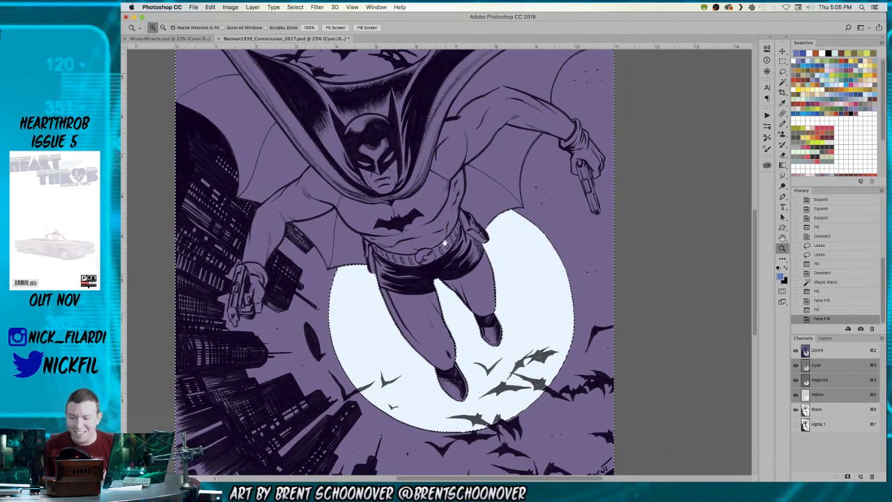
left_click(477, 273)
key("l")
key("super+d")
left_click_drag(442, 229, 531, 314)
key("z")
left_click(530, 314, "alt")
left_click(520, 292, "alt")
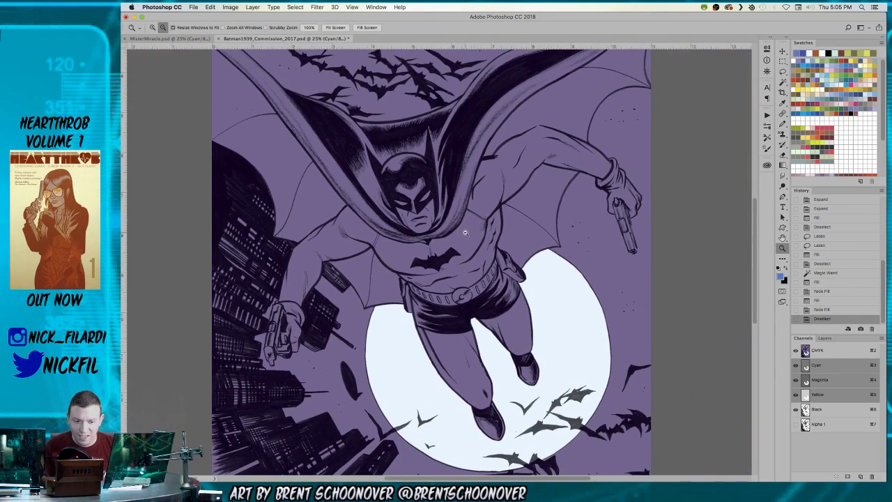
left_click(509, 272, "alt")
left_click_drag(536, 302, 571, 272)
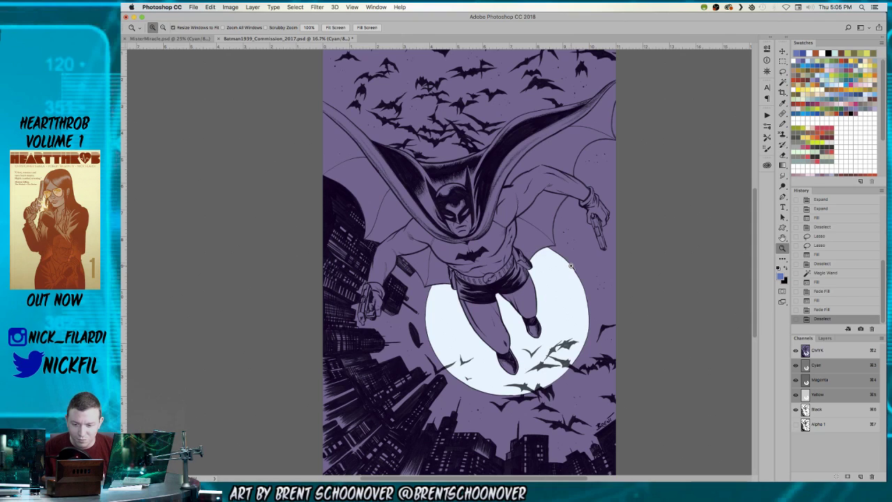
Sample the moon's pale blue as the foreground colour.
key("l")
key("b")
left_click(439, 321, "alt")
Lasso the dark buildings behind the gun arm, including the tower fragments between the arm and the cape, up to the curved rooftop.
key("z")
left_click_drag(351, 279, 363, 282)
key("l")
mouse_move(282, 76)
left_mouse_down()
mouse_move(234, 222)
mouse_move(241, 366)
mouse_move(279, 397)
left_mouse_up()
mouse_move(364, 358)
left_mouse_down()
mouse_move(416, 339)
mouse_move(474, 383)
mouse_move(497, 389)
left_mouse_up()
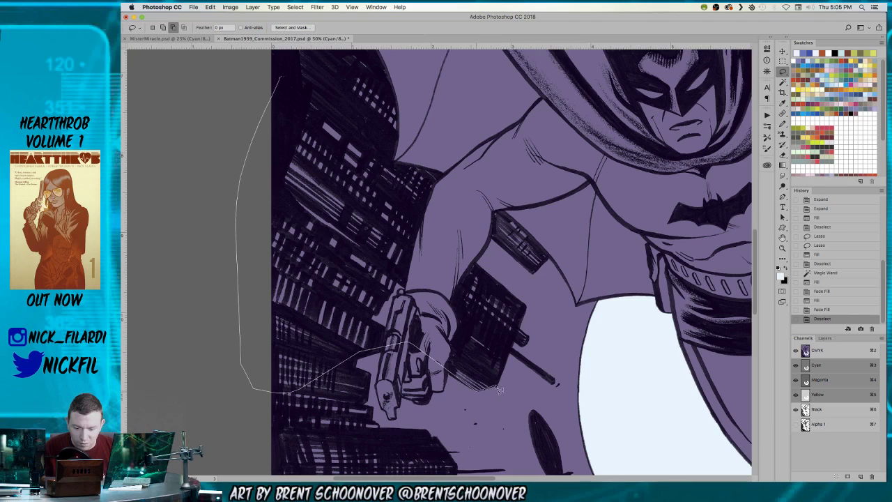
left_click_drag(524, 282, 517, 345)
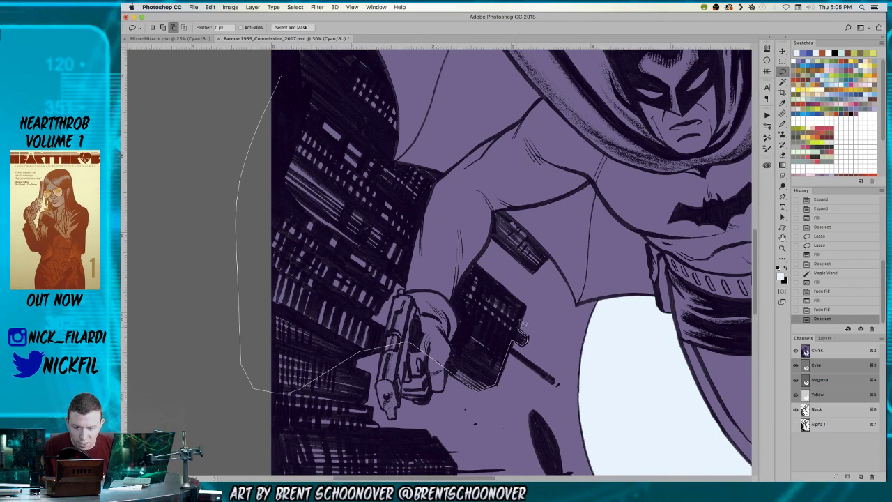
mouse_move(528, 311)
left_mouse_down()
mouse_move(433, 218)
mouse_move(439, 236)
mouse_move(478, 211)
left_mouse_up()
mouse_move(507, 255)
left_mouse_down()
mouse_move(541, 281)
mouse_move(531, 277)
mouse_move(554, 260)
mouse_move(490, 200)
left_mouse_up()
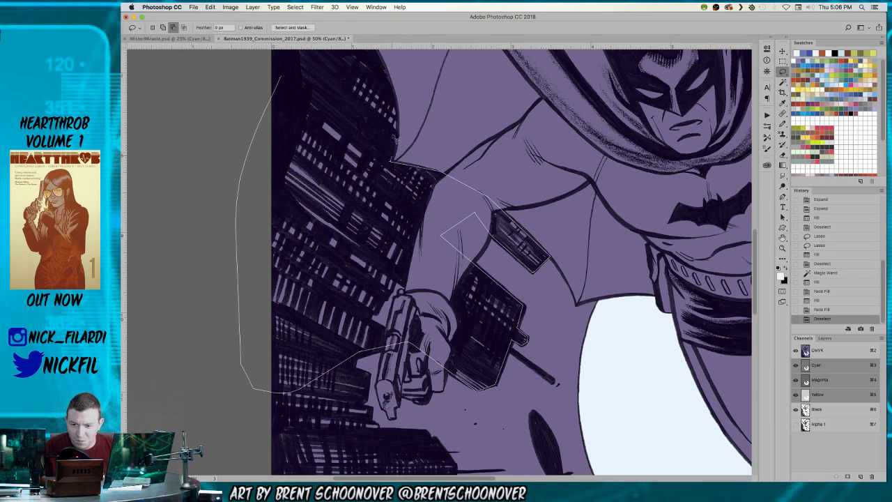
mouse_move(403, 136)
left_mouse_down()
mouse_move(396, 92)
mouse_move(395, 100)
mouse_move(361, 8)
mouse_move(391, 164)
left_mouse_up()
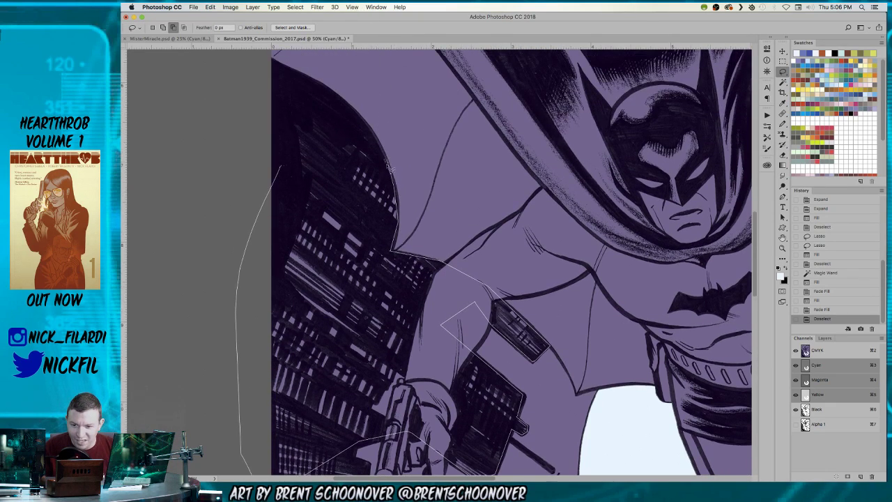
mouse_move(370, 129)
left_mouse_down()
mouse_move(292, 99)
mouse_move(282, 280)
left_mouse_up()
Add the skyscrapers along the canvas's left edge, from below the gun hand down to the stepped towers, to the Lasso selection.
left_click_drag(349, 372, 409, 104)
left_click_drag(418, 190, 438, 202)
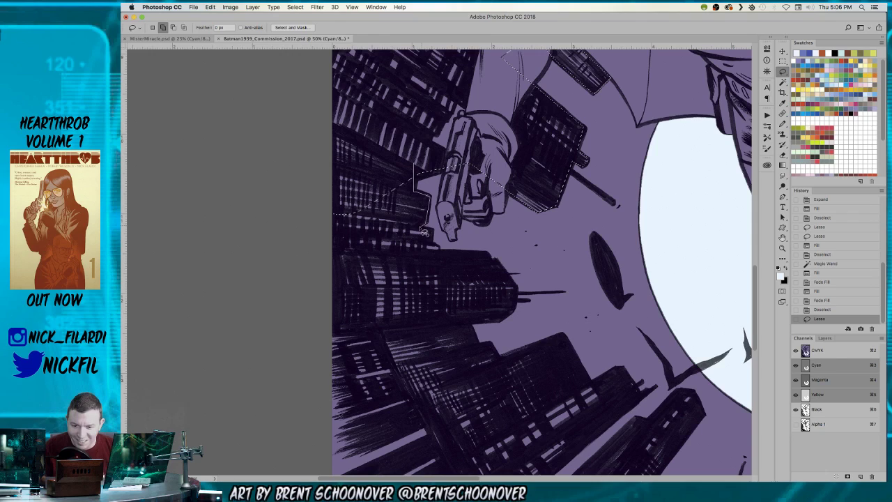
mouse_move(434, 247)
left_mouse_down()
mouse_move(520, 257)
mouse_move(494, 260)
left_mouse_up()
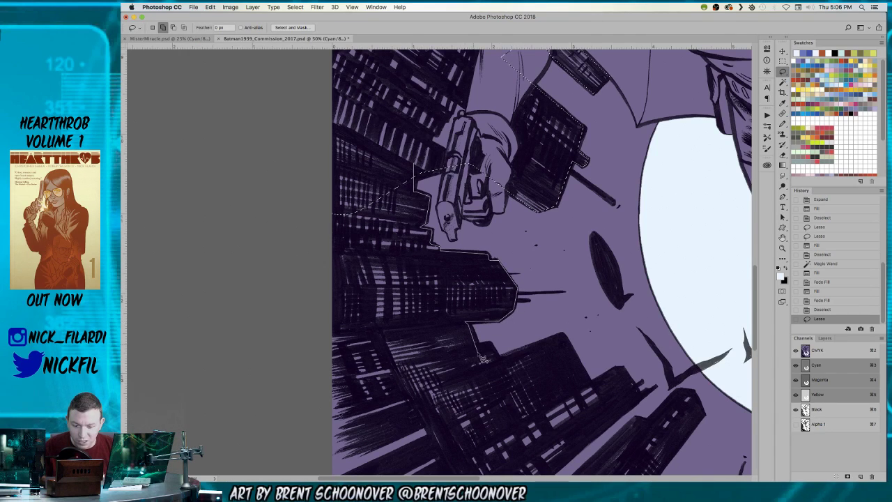
mouse_move(478, 352)
left_mouse_down()
mouse_move(561, 342)
mouse_move(594, 388)
mouse_move(291, 408)
mouse_move(416, 174)
left_mouse_up()
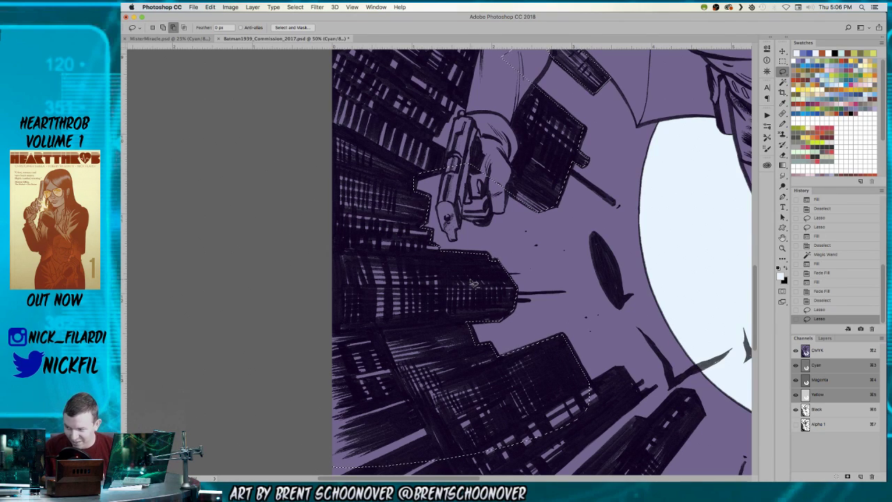
left_click_drag(541, 352, 509, 220)
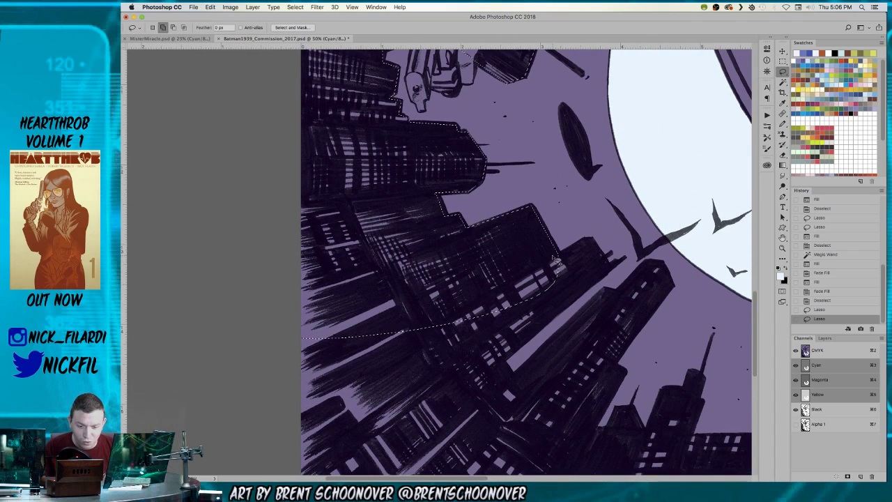
left_click_drag(588, 245, 615, 276)
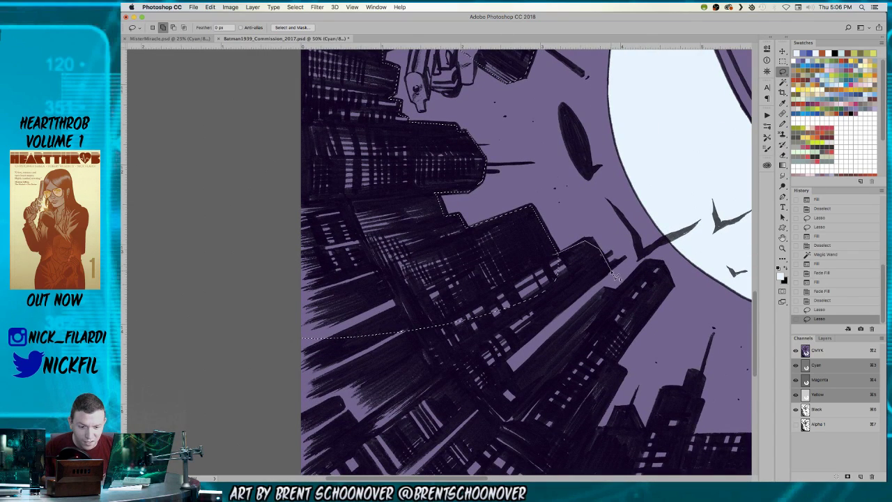
mouse_move(509, 346)
left_mouse_down()
mouse_move(440, 413)
mouse_move(323, 441)
mouse_move(562, 255)
left_mouse_up()
Add the tall slanted tower and the building mass reaching the lower-left canvas corner to the Lasso selection.
left_click_drag(422, 242, 424, 102)
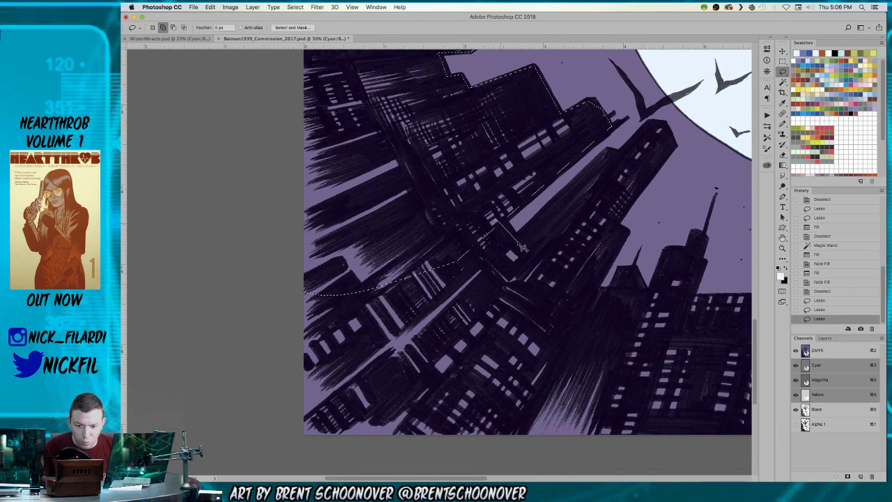
left_click_drag(531, 237, 611, 154)
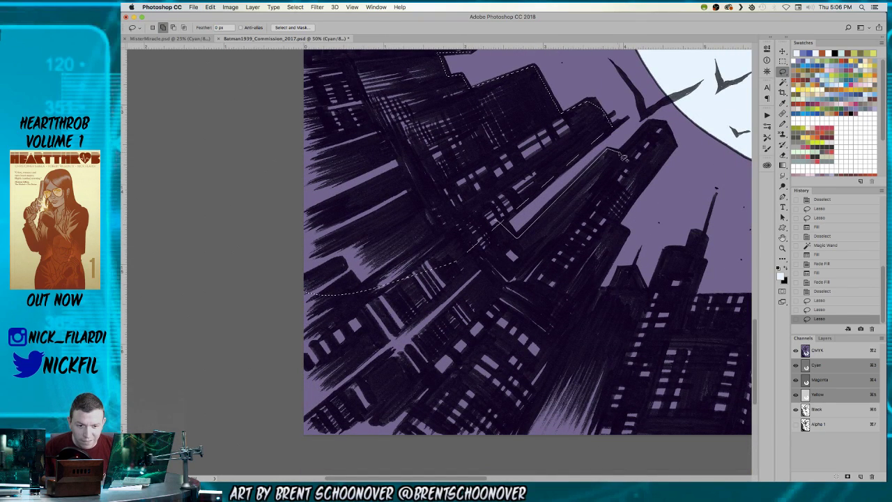
left_click_drag(660, 124, 671, 142)
mouse_move(639, 179)
left_mouse_down()
mouse_move(409, 431)
mouse_move(487, 219)
mouse_move(503, 224)
left_mouse_up()
mouse_move(210, 393)
left_mouse_down()
mouse_move(457, 448)
mouse_move(380, 353)
left_mouse_up()
left_click_drag(447, 284, 255, 259)
mouse_move(300, 290)
left_mouse_down()
mouse_move(207, 429)
mouse_move(421, 457)
mouse_move(449, 352)
mouse_move(448, 278)
left_mouse_up()
left_click_drag(354, 240, 354, 240)
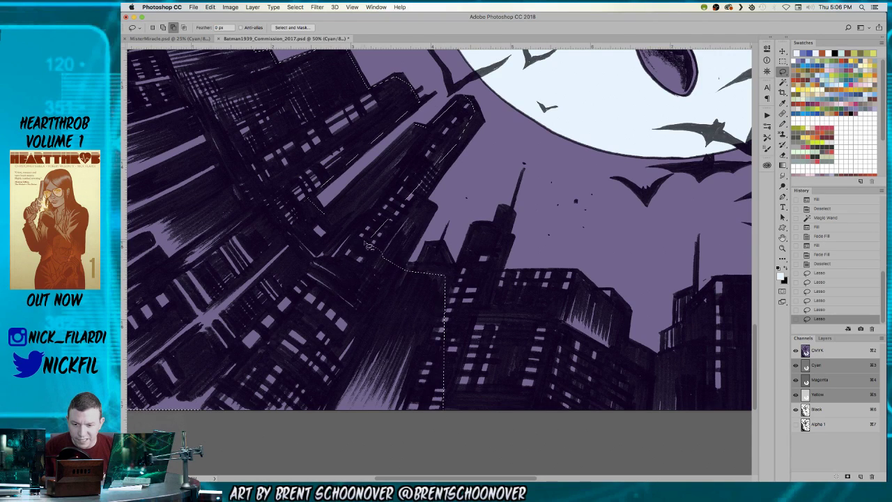
mouse_move(423, 181)
left_mouse_down()
mouse_move(360, 262)
mouse_move(386, 281)
mouse_move(436, 209)
left_mouse_up()
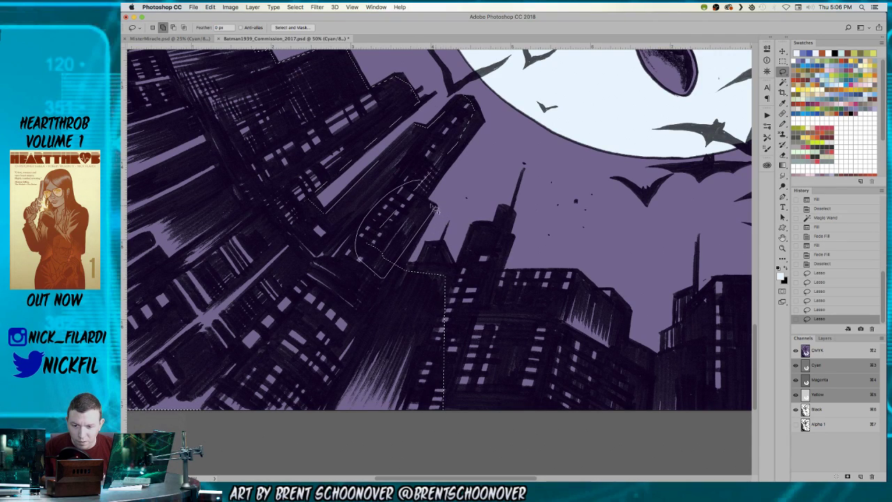
mouse_move(458, 173)
left_mouse_down()
mouse_move(482, 114)
mouse_move(484, 122)
mouse_move(476, 109)
mouse_move(433, 156)
left_mouse_up()
Add the small peaked roof, the round antenna tower and the wide windowed block beside it to the Lasso selection.
scroll(398, 285, "up", 2)
scroll(398, 286, "right", 3)
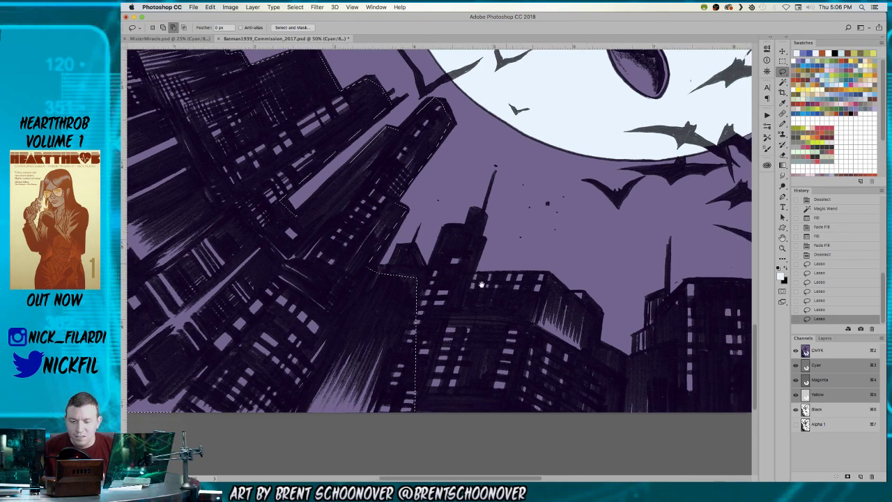
key("shift")
left_click_drag(335, 318, 334, 319)
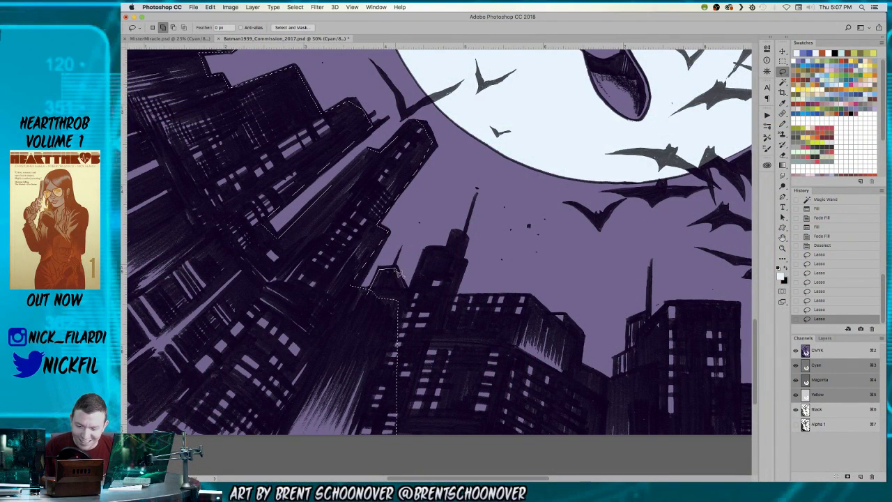
left_click_drag(420, 312, 363, 382)
mouse_move(411, 298)
left_mouse_down()
mouse_move(430, 251)
mouse_move(456, 253)
mouse_move(465, 270)
mouse_move(426, 458)
mouse_move(362, 446)
left_mouse_up()
mouse_move(531, 296)
left_mouse_down()
mouse_move(562, 315)
mouse_move(549, 313)
mouse_move(575, 325)
left_mouse_up()
left_click_drag(584, 368, 608, 382)
left_click_drag(593, 475, 405, 418)
Add the wide windowed block and the flat-roofed tower with the tall spire to the Lasso selection.
mouse_move(567, 354)
left_mouse_down()
mouse_move(412, 309)
mouse_move(396, 317)
left_mouse_up()
mouse_move(441, 355)
left_mouse_down()
mouse_move(442, 320)
mouse_move(447, 331)
mouse_move(454, 315)
mouse_move(463, 318)
mouse_move(456, 279)
mouse_move(483, 283)
mouse_move(467, 438)
mouse_move(474, 340)
mouse_move(448, 357)
left_mouse_up()
mouse_move(445, 303)
left_mouse_down()
mouse_move(469, 287)
mouse_move(539, 293)
mouse_move(536, 443)
mouse_move(377, 457)
left_mouse_up()
mouse_move(543, 363)
left_mouse_down()
mouse_move(396, 343)
mouse_move(406, 347)
left_mouse_up()
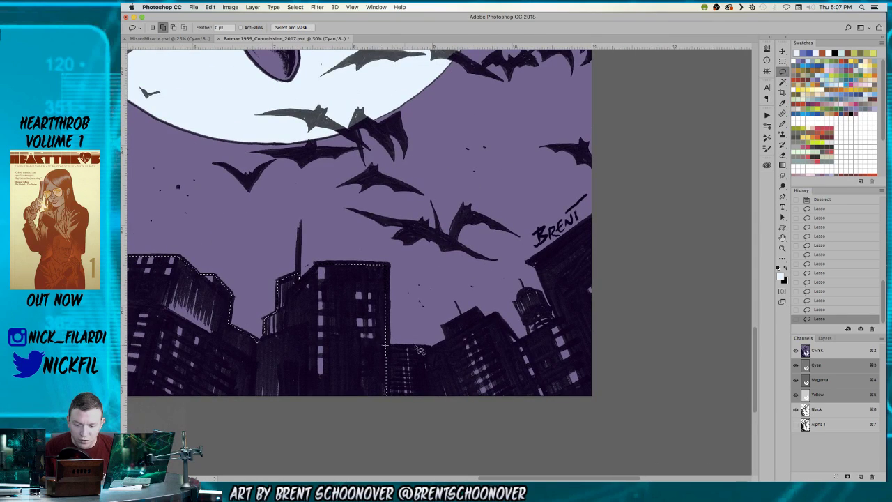
Add the low rooftops and the large slanted building beneath the signature in the lower-right canvas corner to the Lasso selection.
mouse_move(460, 362)
left_mouse_down()
mouse_move(349, 380)
mouse_move(450, 350)
left_mouse_up()
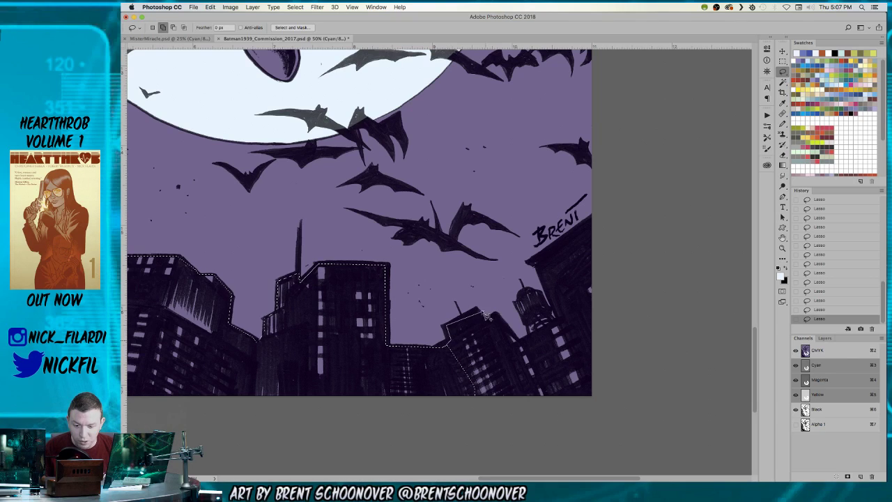
mouse_move(537, 362)
left_mouse_down()
mouse_move(537, 438)
mouse_move(414, 396)
left_mouse_up()
mouse_move(513, 343)
left_mouse_down()
mouse_move(583, 316)
mouse_move(577, 321)
mouse_move(614, 375)
mouse_move(446, 410)
left_mouse_up()
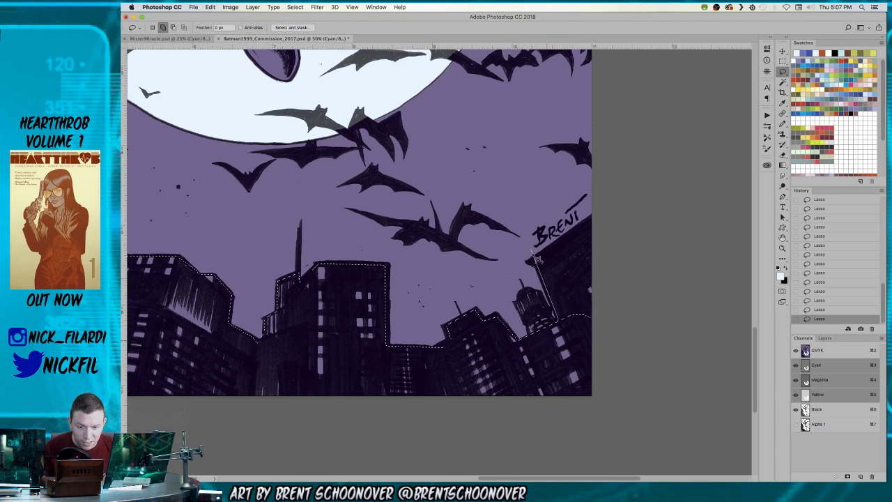
mouse_move(537, 263)
left_mouse_down()
mouse_move(589, 224)
mouse_move(606, 224)
mouse_move(606, 332)
mouse_move(575, 337)
left_mouse_up()
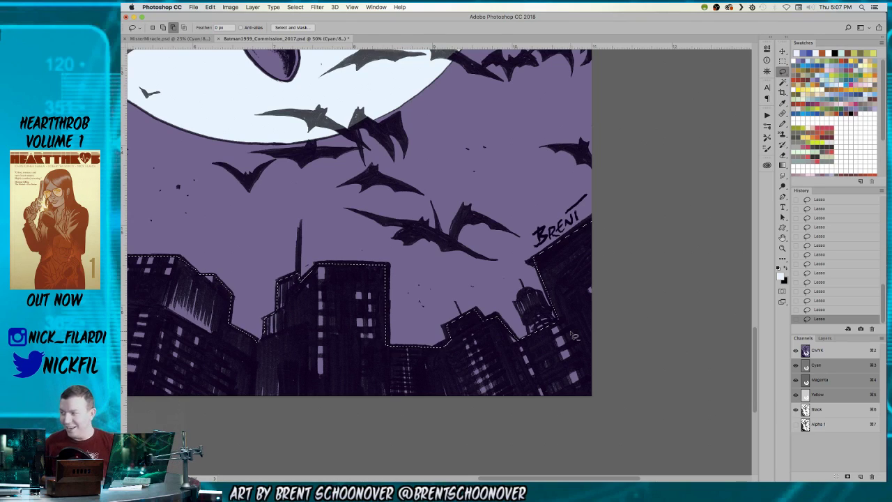
Add the small domed tower beside the slanted corner building to the Lasso selection.
key("z")
key("l")
key("shift")
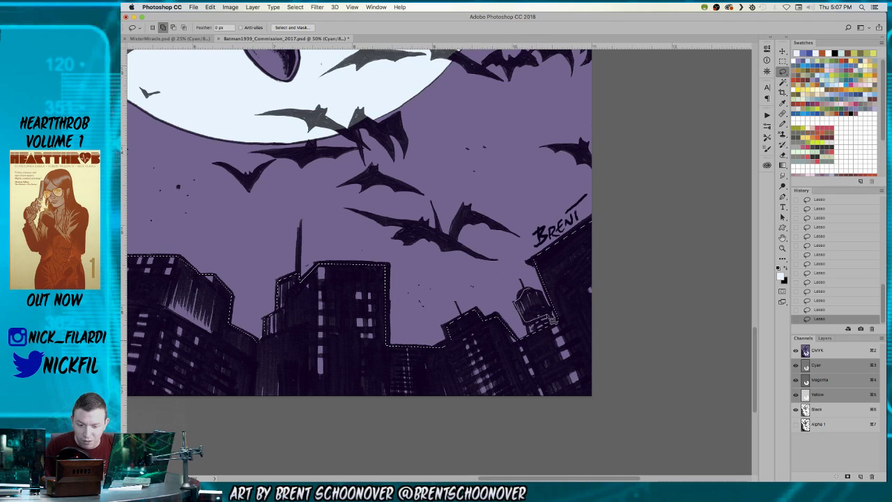
left_click_drag(554, 315, 547, 299)
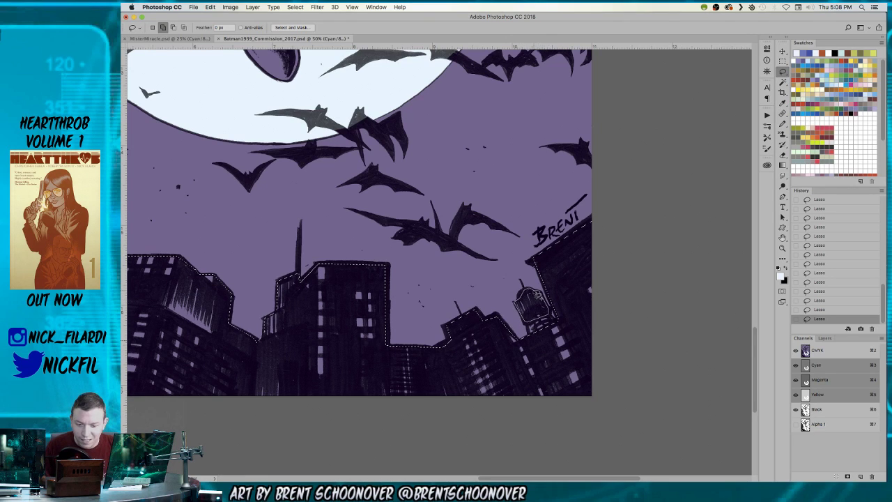
Fill the selected city buildings with the near-white foreground colour.
left_click_drag(329, 211, 747, 285)
left_click(377, 215, "alt+super")
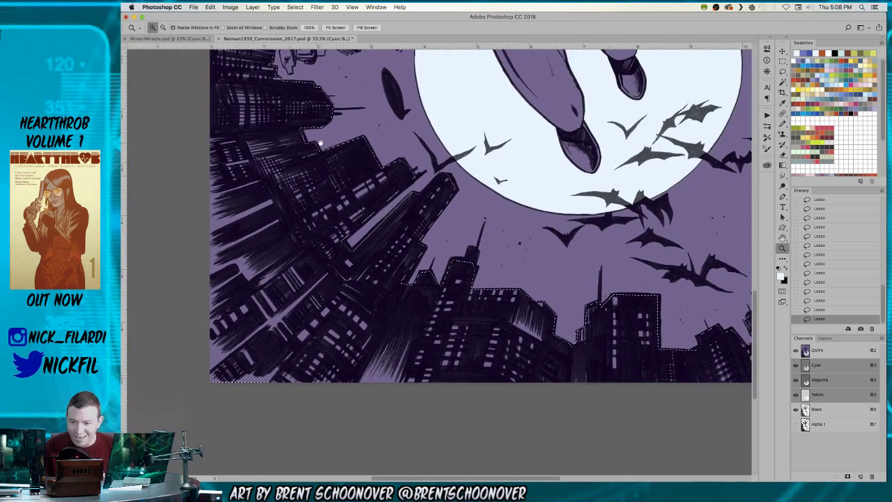
left_click_drag(321, 143, 397, 369)
left_click_drag(406, 283, 470, 329)
left_click(424, 287, "super")
left_click(423, 287, "super")
left_click(422, 286)
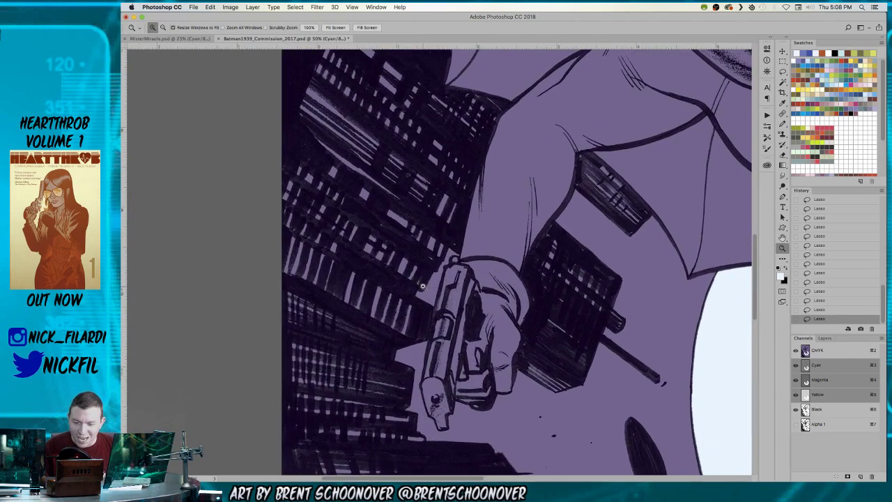
key("l")
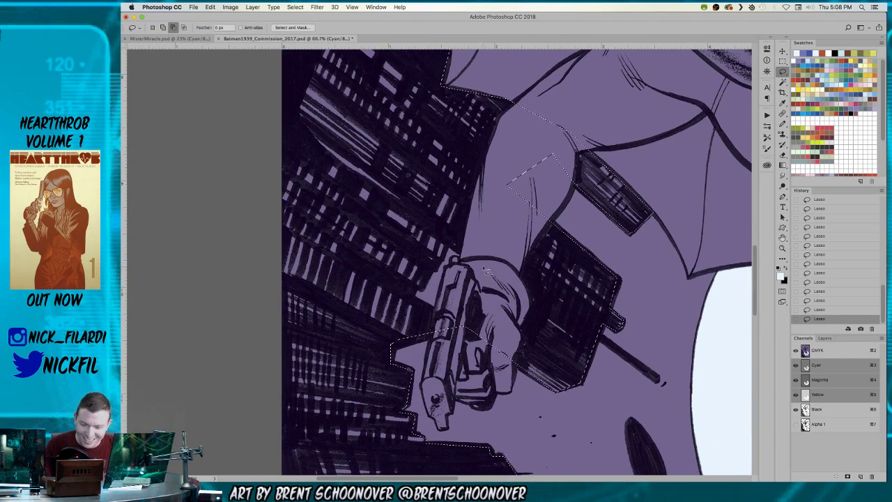
key("z")
left_click(491, 272, "alt")
left_click(499, 271, "alt")
left_click(505, 272, "alt")
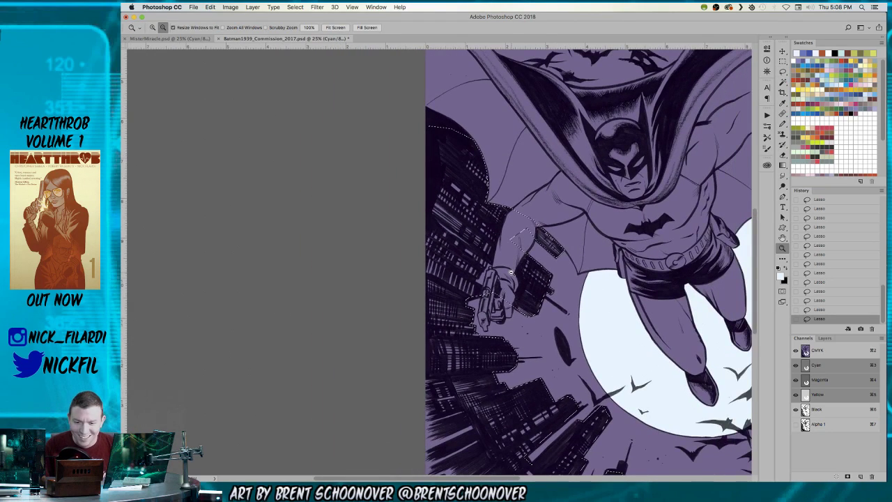
key("alt+BackSpace")
mouse_move(616, 308)
left_mouse_down()
mouse_move(517, 222)
mouse_move(421, 172)
left_mouse_up()
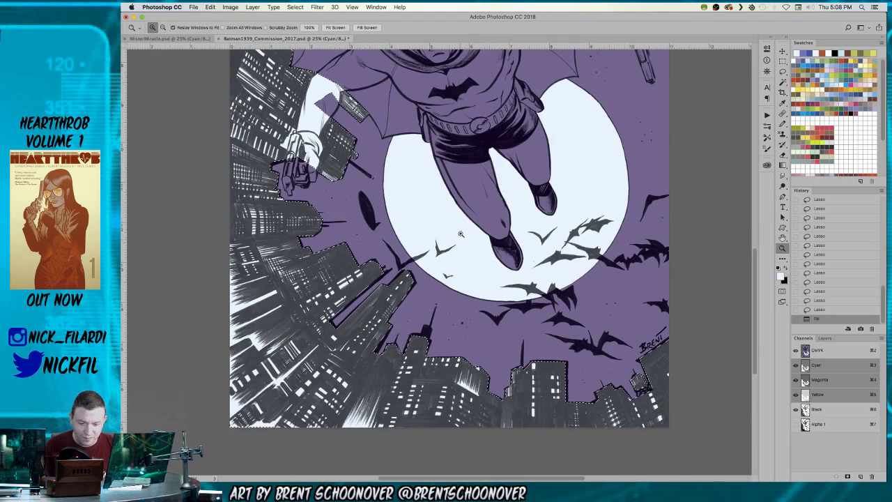
Fill the selected city buildings with bright blue and deselect them.
left_click(460, 236, "alt")
left_click(852, 70)
key("alt+BackSpace")
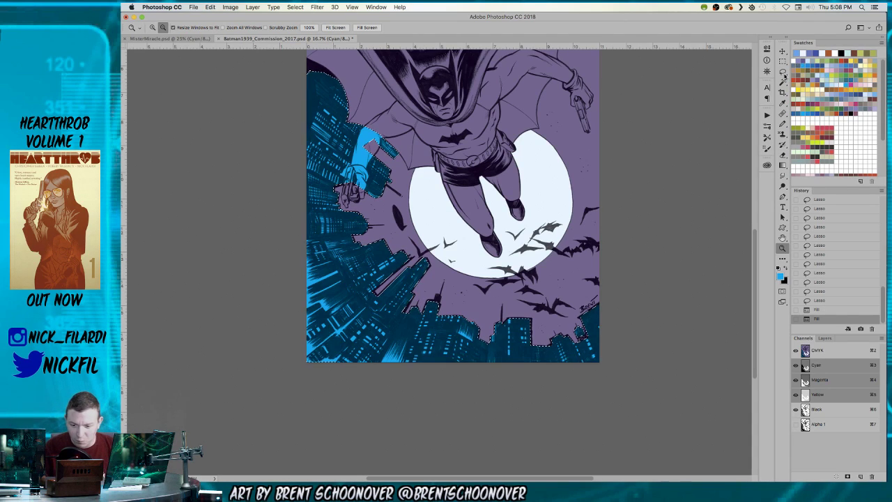
key("super+d")
Select the connected purple sky and figure area with the Magic Wand, recolour it with a faded dark red fill, and deselect.
scroll(473, 188, "up", 3)
scroll(473, 189, "left", 1)
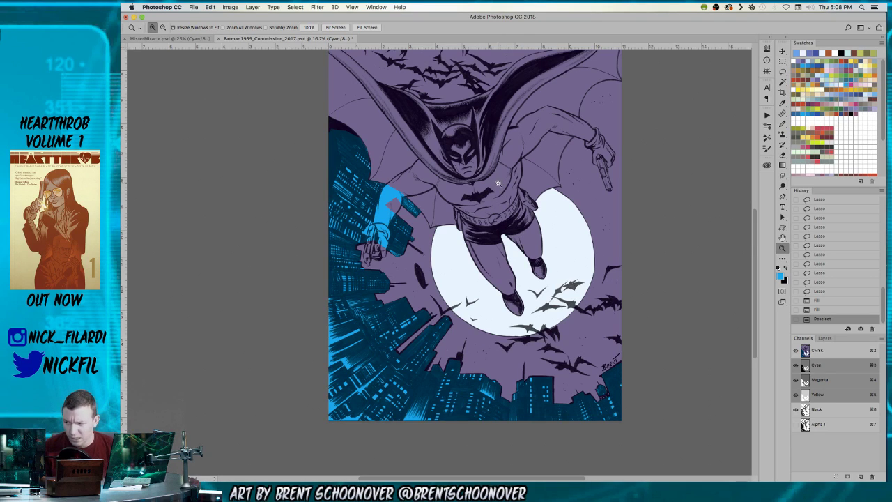
scroll(505, 208, "up", 3)
scroll(505, 208, "right", 1)
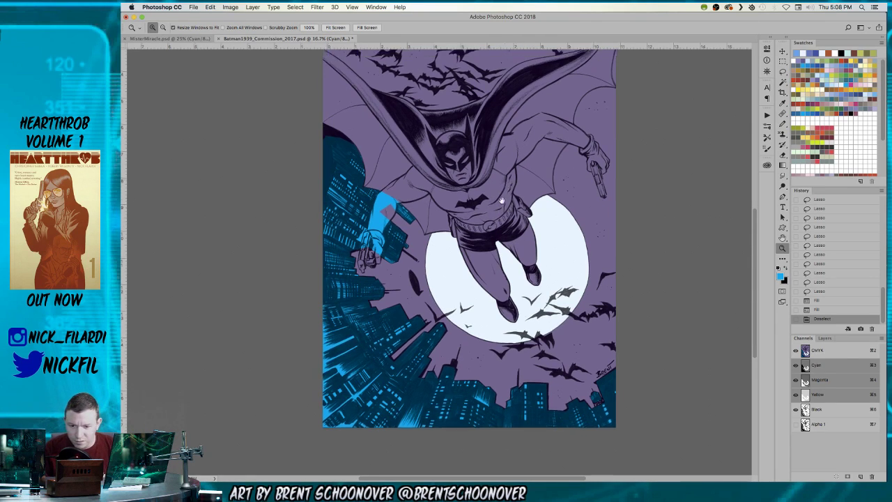
left_click(513, 245)
key("w")
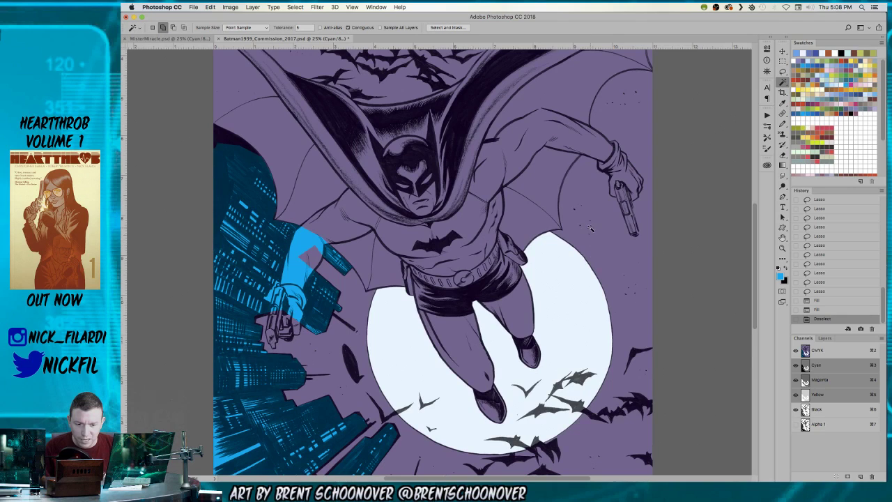
left_click(534, 284)
key("z")
left_click(534, 284, "alt")
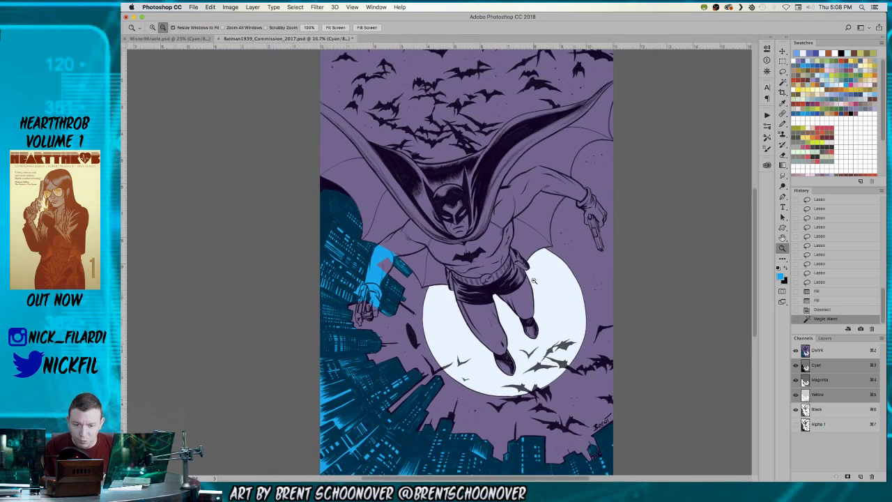
left_click(845, 60)
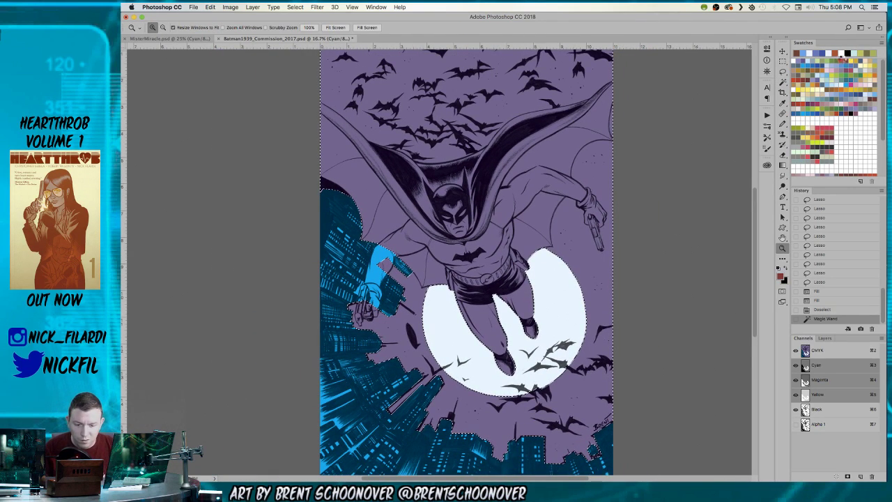
key("alt+BackSpace")
key("super+d")
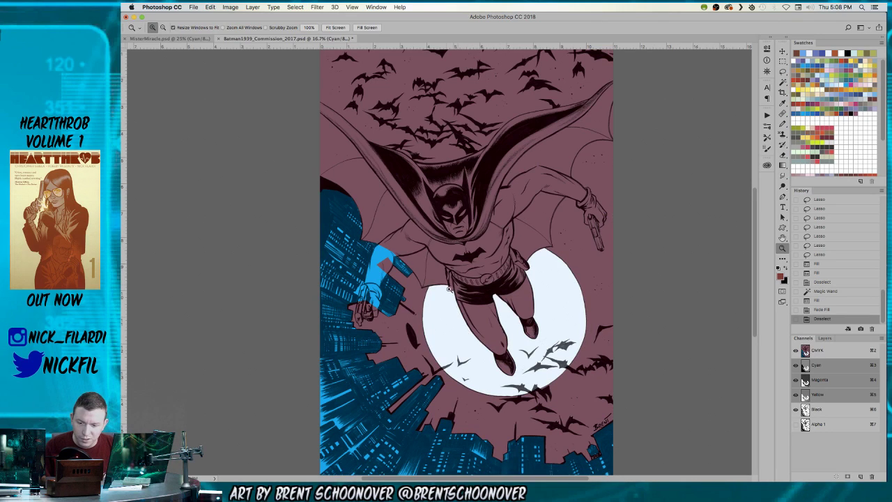
Lasso the left side of the cape, from the canvas edge down to the shoulder and the upper gun arm.
left_click(417, 198)
left_click(417, 198)
left_click_drag(454, 271, 481, 286)
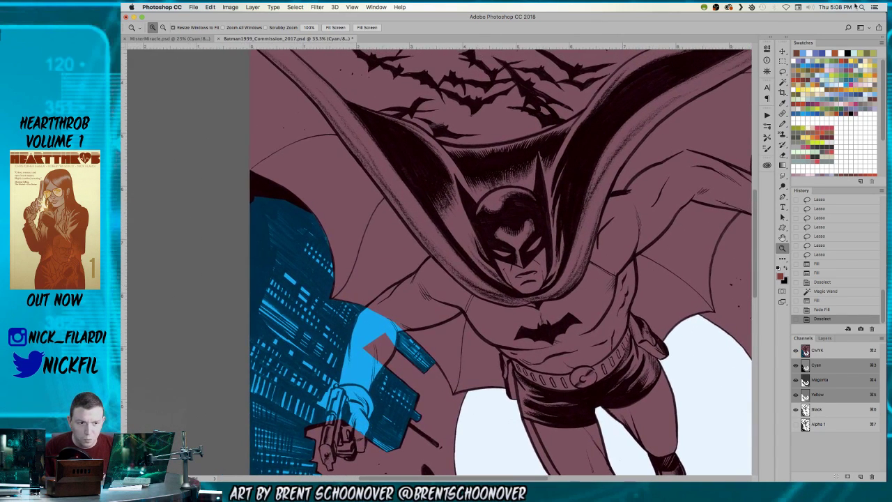
key("l")
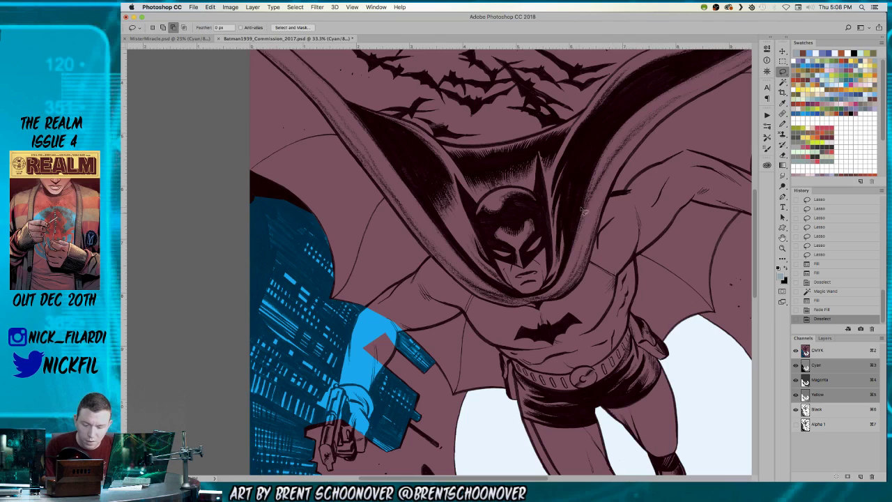
scroll(439, 140, "left", 5)
scroll(439, 139, "up", 3)
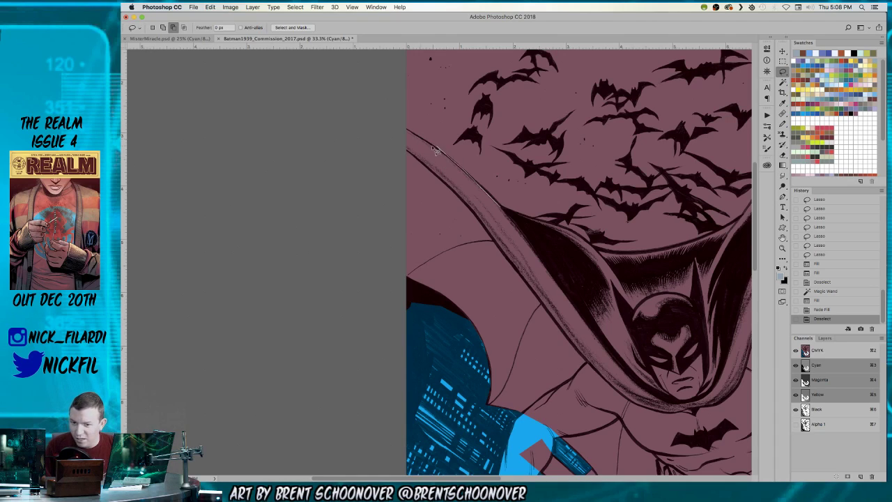
mouse_move(401, 127)
left_mouse_down()
mouse_move(374, 149)
mouse_move(377, 279)
mouse_move(397, 274)
mouse_move(482, 330)
mouse_move(593, 360)
mouse_move(591, 304)
mouse_move(450, 209)
left_mouse_up()
mouse_move(375, 285)
left_mouse_down()
mouse_move(378, 329)
mouse_move(527, 379)
mouse_move(478, 258)
left_mouse_up()
left_click_drag(416, 276, 482, 98)
Subtract the blue city area from the cape selection with the Magic Wand.
key("w")
left_click(439, 181, "alt")
left_click_drag(590, 175, 386, 296)
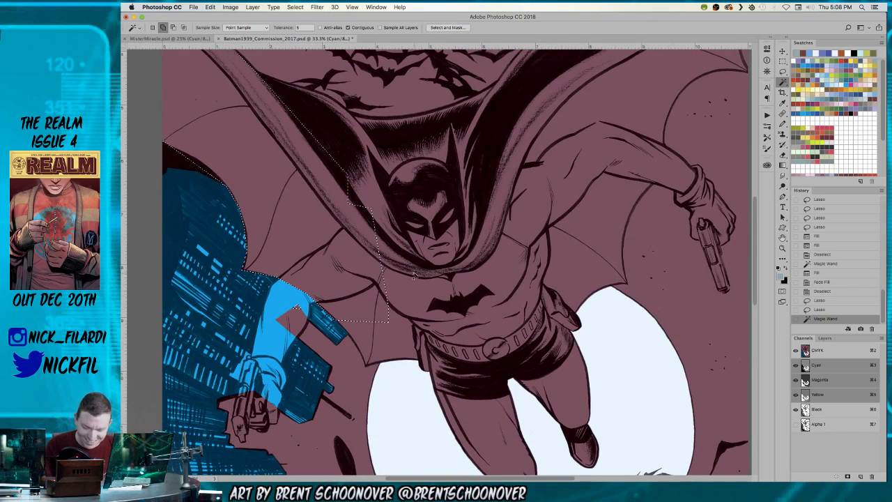
Add the cape's upper edge, the cowl, the right side of the cape and the torso down to the belt to the Lasso selection.
key("l")
scroll(371, 209, "up", 3)
scroll(371, 209, "left", 2)
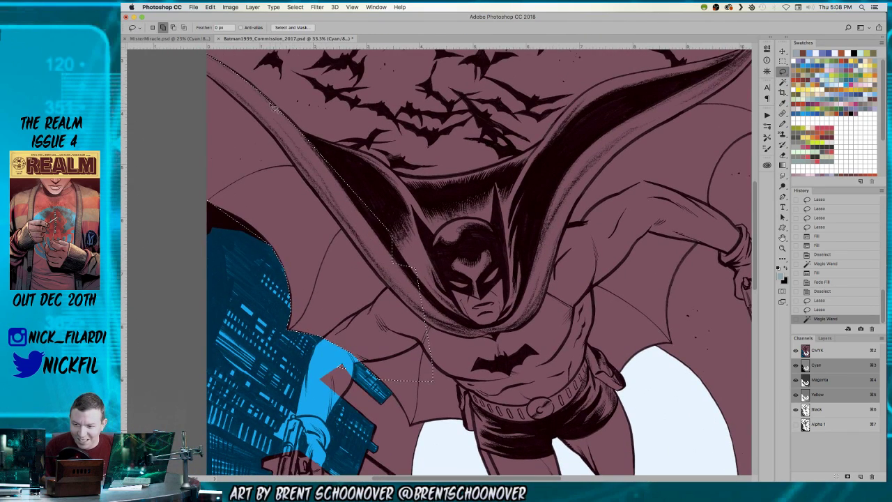
mouse_move(323, 173)
left_mouse_down()
mouse_move(306, 136)
mouse_move(399, 177)
mouse_move(450, 183)
left_mouse_up()
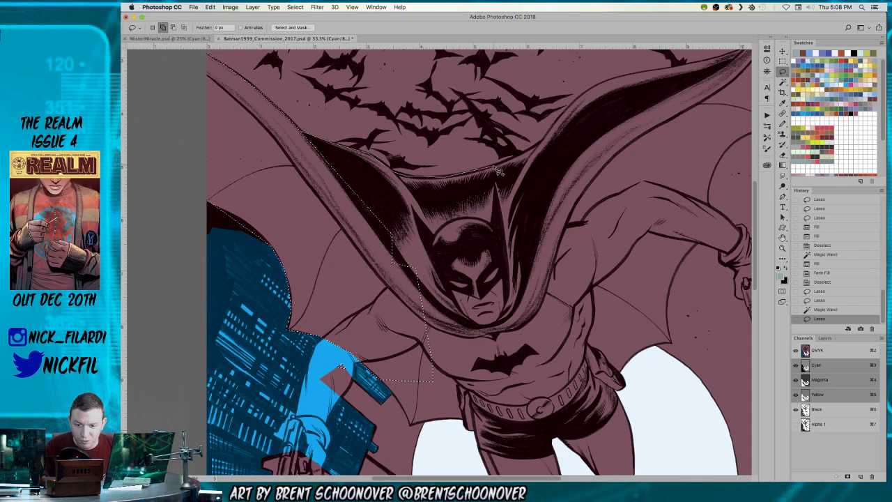
mouse_move(534, 157)
left_mouse_down()
mouse_move(550, 143)
mouse_move(505, 324)
mouse_move(369, 256)
mouse_move(359, 216)
left_mouse_up()
mouse_move(586, 168)
left_mouse_down()
mouse_move(515, 231)
mouse_move(458, 254)
left_mouse_up()
mouse_move(418, 227)
left_mouse_down()
mouse_move(472, 173)
mouse_move(598, 148)
mouse_move(622, 154)
mouse_move(438, 396)
mouse_move(413, 385)
left_mouse_up()
left_click_drag(519, 326, 551, 209)
mouse_move(604, 109)
left_mouse_down()
mouse_move(545, 282)
mouse_move(461, 380)
mouse_move(311, 327)
mouse_move(297, 302)
left_mouse_up()
left_click_drag(355, 224, 363, 225)
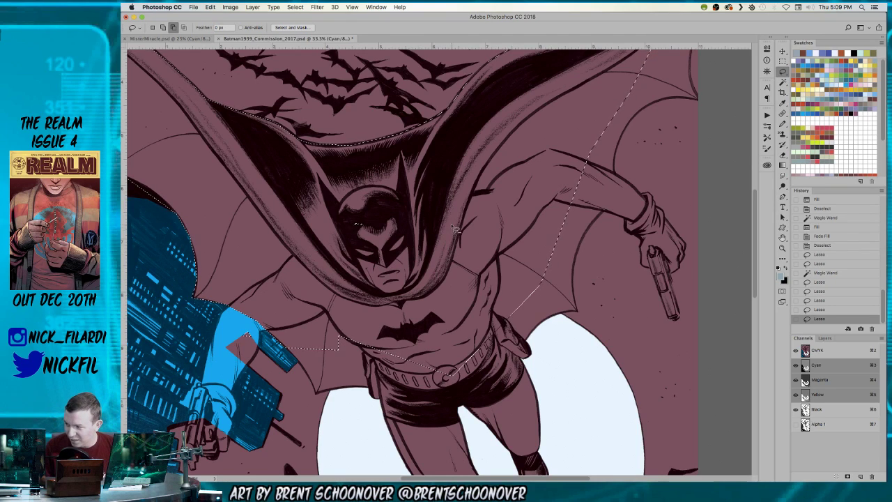
mouse_move(449, 218)
left_mouse_down()
mouse_move(425, 205)
mouse_move(351, 272)
left_mouse_up()
Add the blue-filled gun arm in front of the city, from the shoulder to the glove cuff, to the Lasso selection.
mouse_move(307, 338)
left_mouse_down()
mouse_move(439, 239)
mouse_move(430, 211)
left_mouse_up()
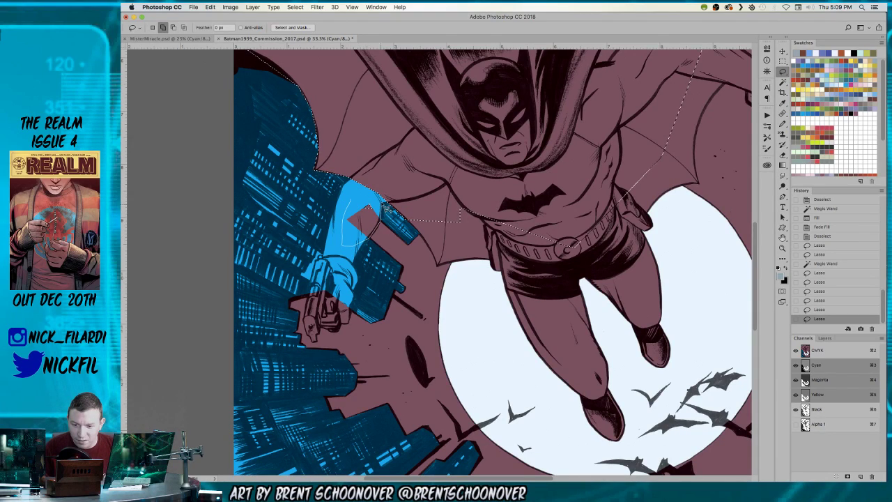
mouse_move(333, 235)
left_mouse_down()
mouse_move(335, 223)
mouse_move(328, 275)
mouse_move(348, 283)
left_mouse_up()
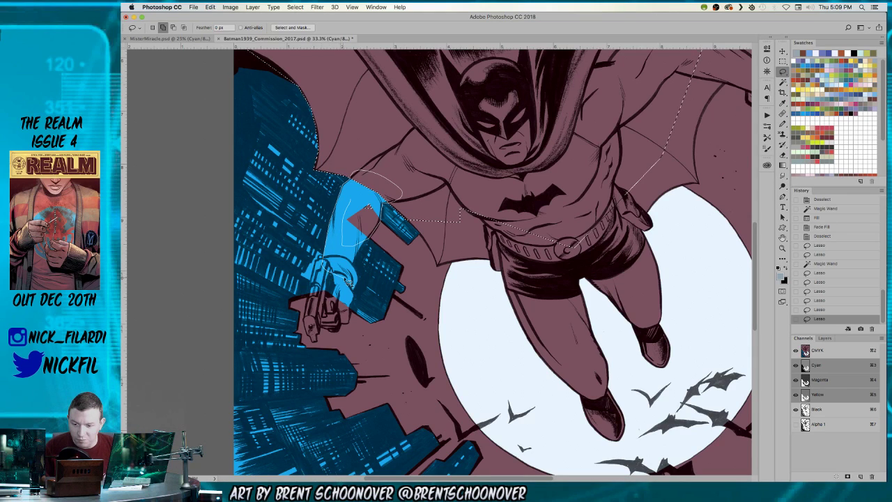
left_click_drag(363, 248, 364, 222)
Add the left cape point, trunks and legs to the selection, and remove the pale moon from it with the Magic Wand.
left_click_drag(511, 217, 457, 214)
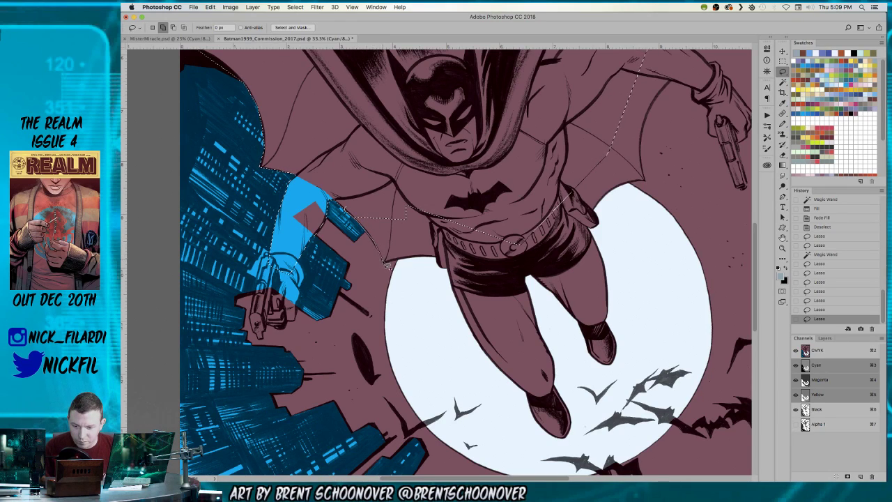
mouse_move(403, 264)
left_mouse_down()
mouse_move(468, 398)
mouse_move(580, 453)
left_mouse_up()
left_click_drag(641, 307, 594, 173)
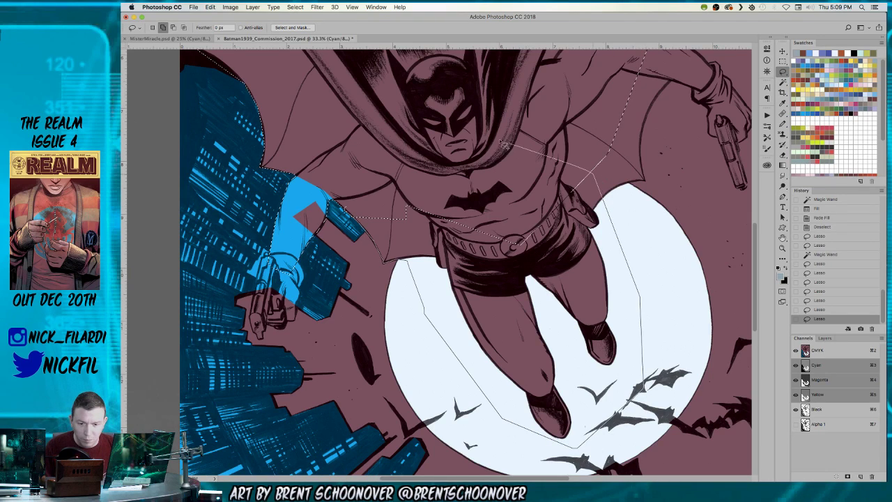
key("w")
left_click(457, 338)
Add the cape point above the moon's right side to the Lasso selection.
scroll(465, 345, "up", 3)
scroll(465, 344, "right", 5)
key("l")
mouse_move(381, 194)
left_mouse_down()
mouse_move(405, 262)
mouse_move(452, 276)
mouse_move(451, 286)
mouse_move(475, 253)
mouse_move(466, 267)
mouse_move(487, 260)
left_mouse_up()
Add the cape panel under the raised right arm, following its curved scalloped edge, to the Lasso selection.
key("z")
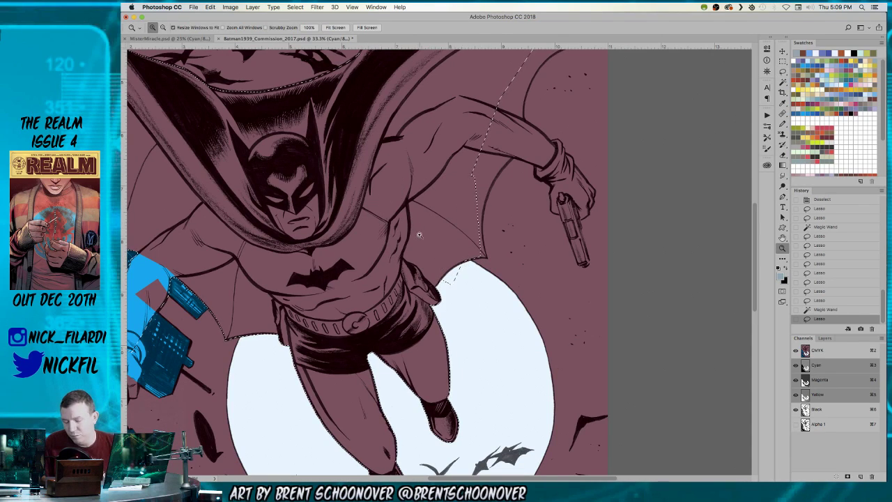
scroll(423, 227, "up", 2)
scroll(422, 227, "right", 3)
left_click(423, 227)
key("l")
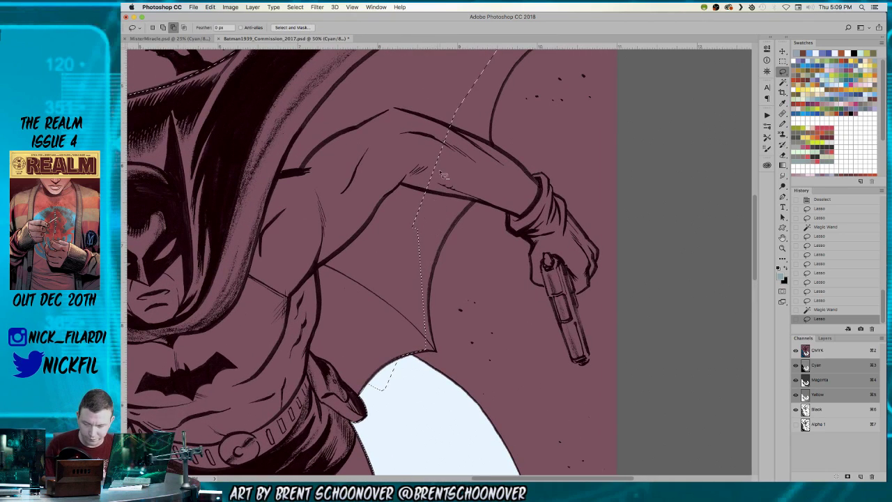
mouse_move(362, 143)
left_mouse_down()
mouse_move(482, 177)
mouse_move(486, 201)
mouse_move(460, 223)
left_mouse_up()
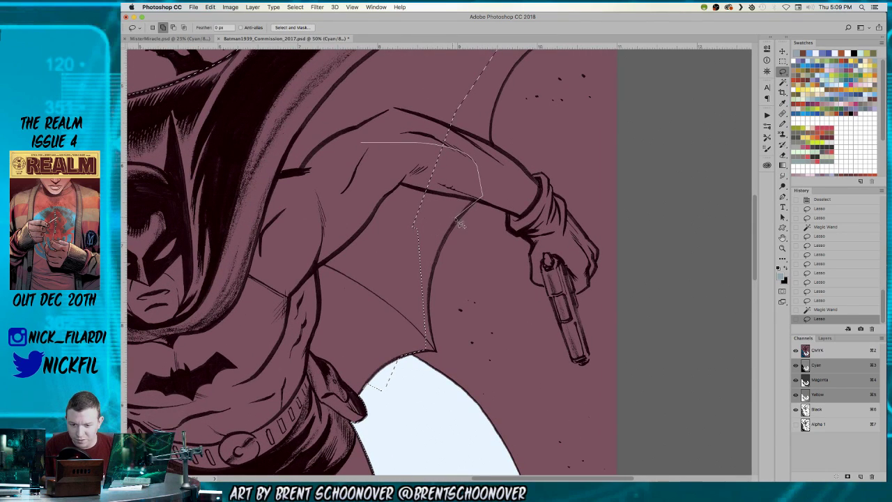
mouse_move(439, 264)
left_mouse_down()
mouse_move(429, 299)
mouse_move(444, 355)
mouse_move(415, 352)
mouse_move(362, 143)
mouse_move(355, 279)
left_mouse_up()
Add the raised right arm's forearm, flared glove cuff and gloved hand to the Lasso selection, following the inked outlines.
key("shift")
mouse_move(395, 220)
left_mouse_down()
mouse_move(486, 273)
mouse_move(542, 347)
mouse_move(447, 318)
left_mouse_up()
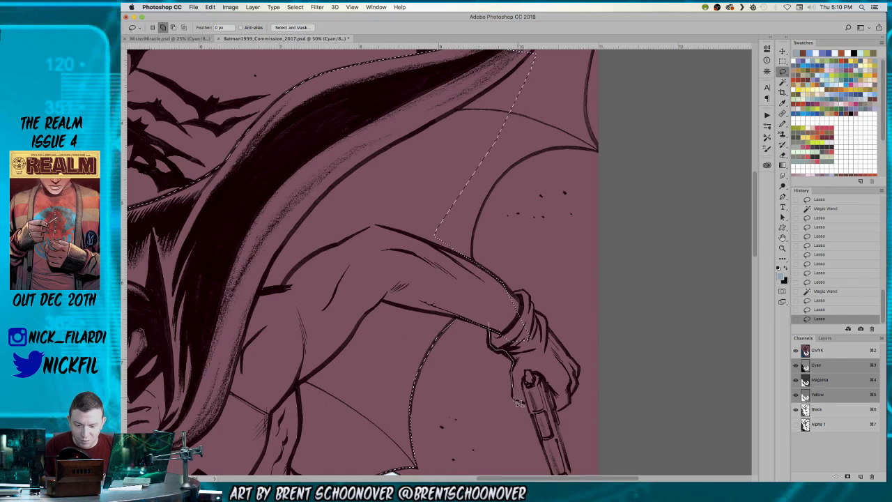
left_click_drag(544, 340, 439, 260)
left_click_drag(418, 230, 435, 242)
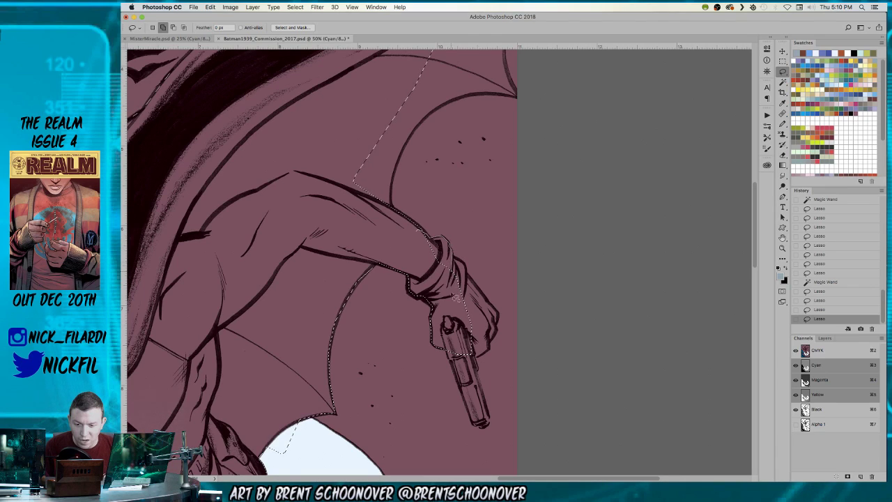
left_click_drag(414, 254, 411, 249)
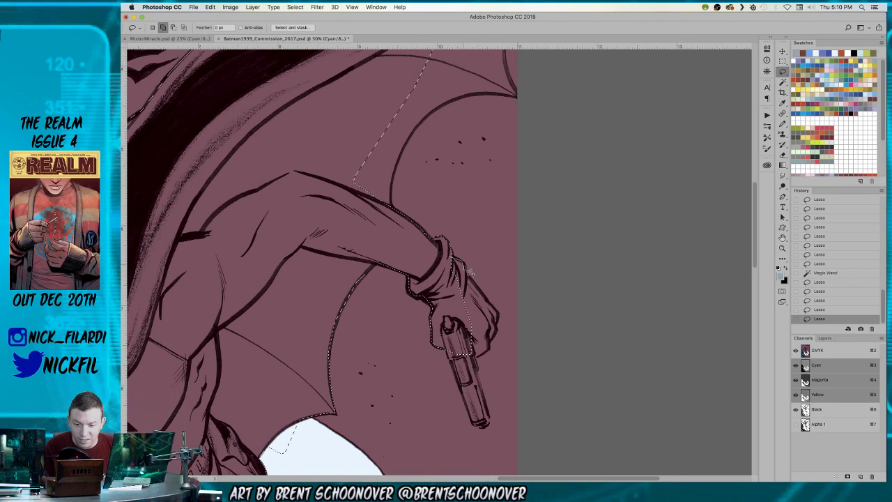
left_click_drag(447, 305, 450, 276)
key("alt")
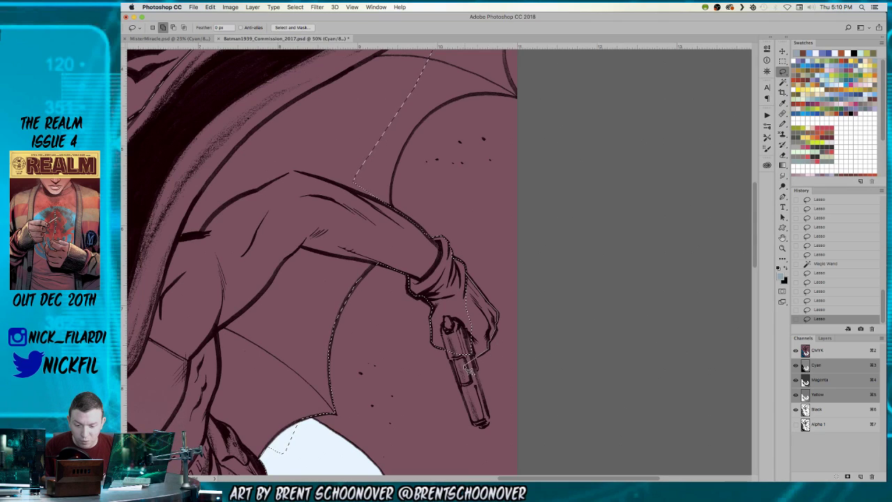
left_click_drag(458, 328, 454, 289)
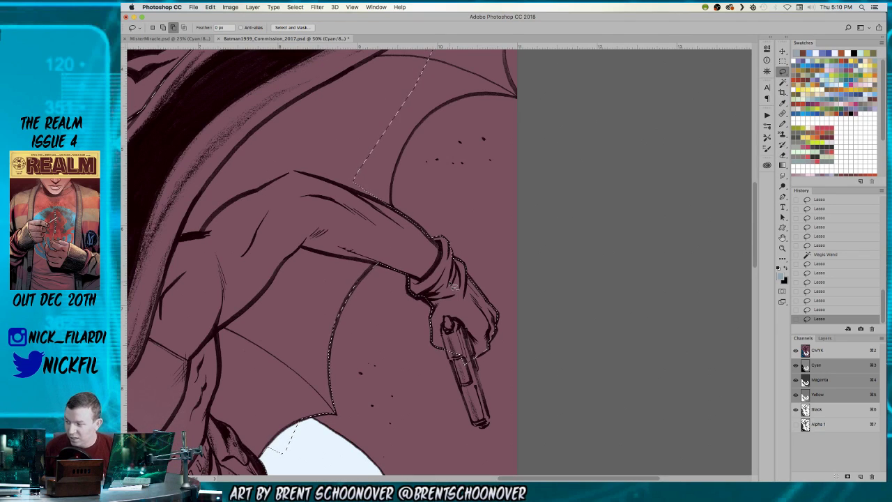
Add the pistol held in the raised right hand to the Lasso selection, tracing its slide and muzzle.
left_click_drag(482, 368, 436, 251)
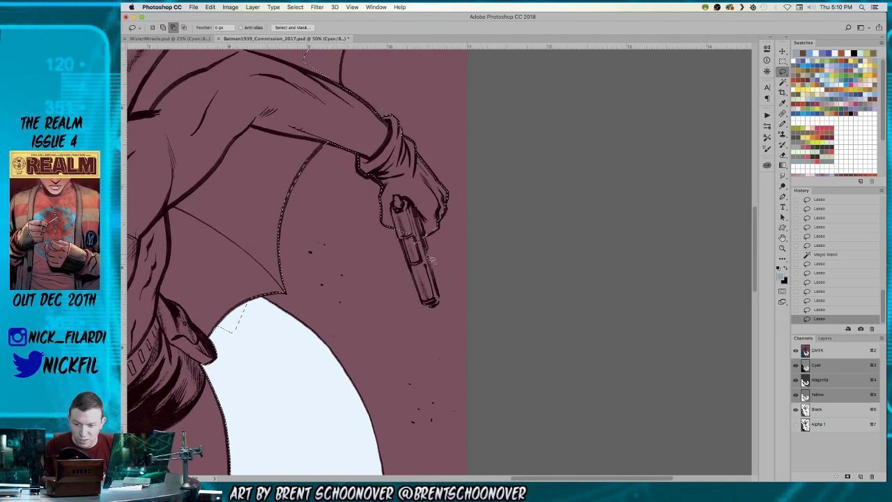
left_click(420, 231, "super")
left_click(419, 230, "super")
mouse_move(425, 197)
left_mouse_down()
mouse_move(436, 273)
mouse_move(463, 364)
mouse_move(449, 386)
mouse_move(429, 380)
mouse_move(371, 210)
left_mouse_up()
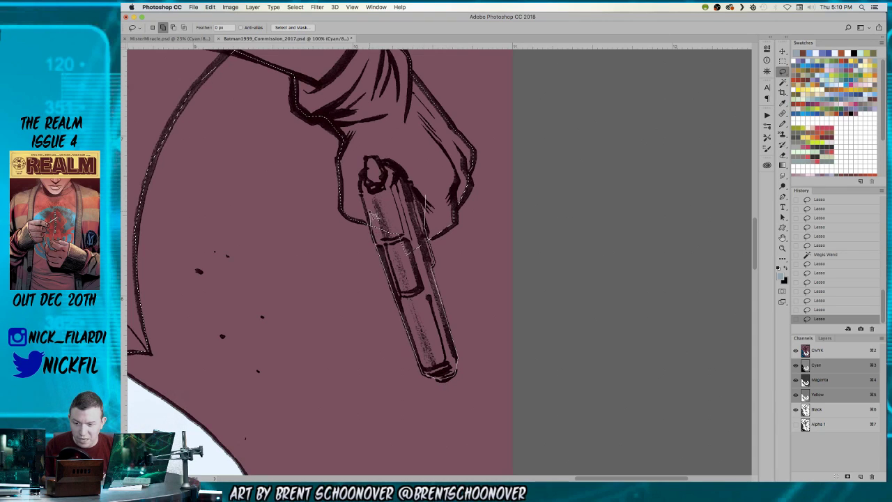
mouse_move(457, 369)
left_mouse_down()
mouse_move(426, 379)
mouse_move(442, 386)
mouse_move(458, 357)
left_mouse_up()
left_click_drag(428, 233, 478, 409)
key("z")
left_click(377, 207, "alt")
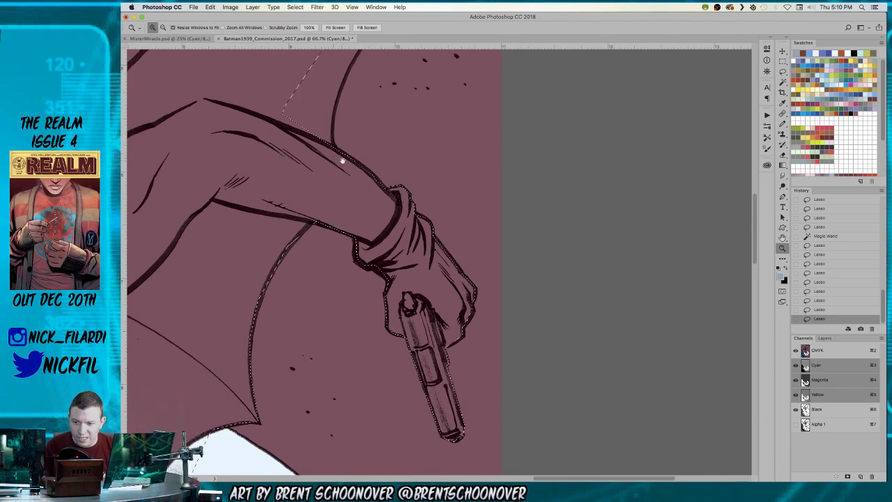
Add the scalloped cape panel above the raised right arm, out to the page edge, to the Lasso selection.
left_click_drag(333, 153, 458, 314)
key("l")
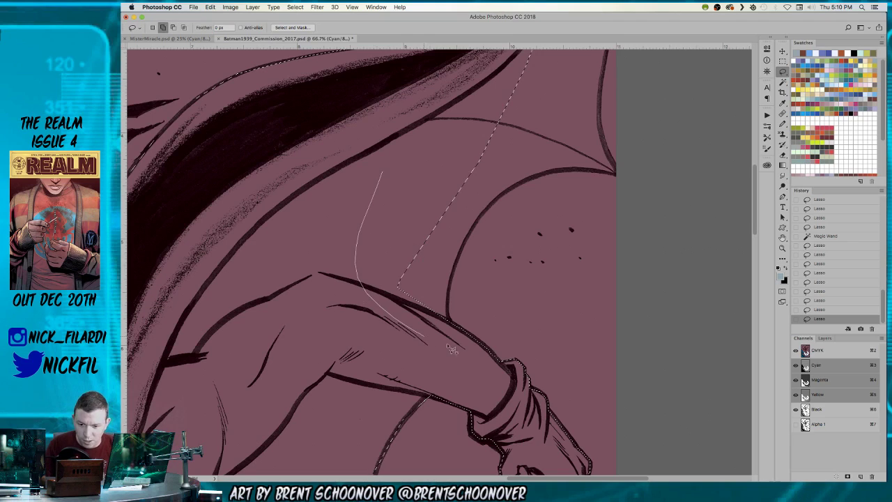
mouse_move(452, 316)
left_mouse_down()
mouse_move(465, 244)
mouse_move(487, 211)
mouse_move(480, 168)
mouse_move(402, 177)
mouse_move(475, 163)
mouse_move(450, 294)
left_mouse_up()
mouse_move(480, 207)
left_mouse_down()
mouse_move(402, 267)
mouse_move(404, 356)
mouse_move(455, 366)
mouse_move(460, 345)
mouse_move(495, 311)
mouse_move(491, 318)
mouse_move(547, 299)
mouse_move(594, 306)
mouse_move(574, 239)
mouse_move(577, 265)
mouse_move(578, 193)
mouse_move(579, 209)
mouse_move(600, 127)
mouse_move(595, 74)
mouse_move(536, 99)
mouse_move(513, 134)
mouse_move(407, 169)
left_mouse_up()
left_click_drag(395, 230, 393, 224)
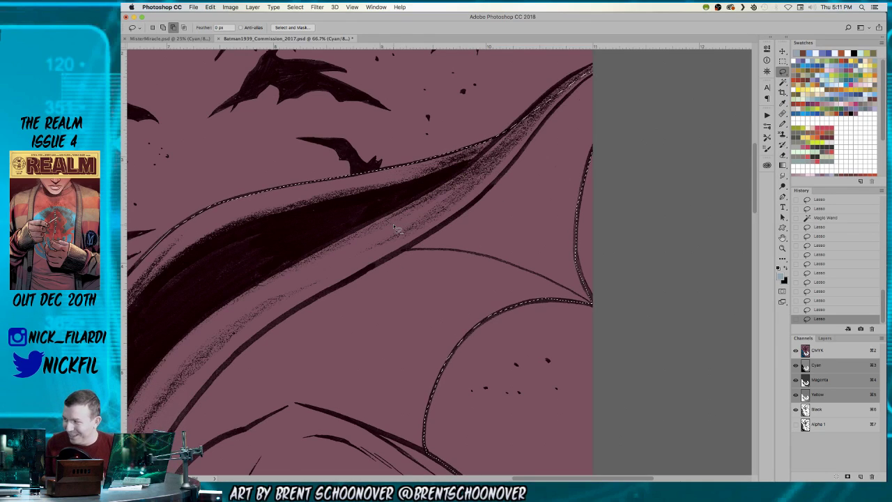
Add the narrow upper tip of the cape where it meets the page's right edge to the Lasso selection.
left_click_drag(592, 107, 531, 180)
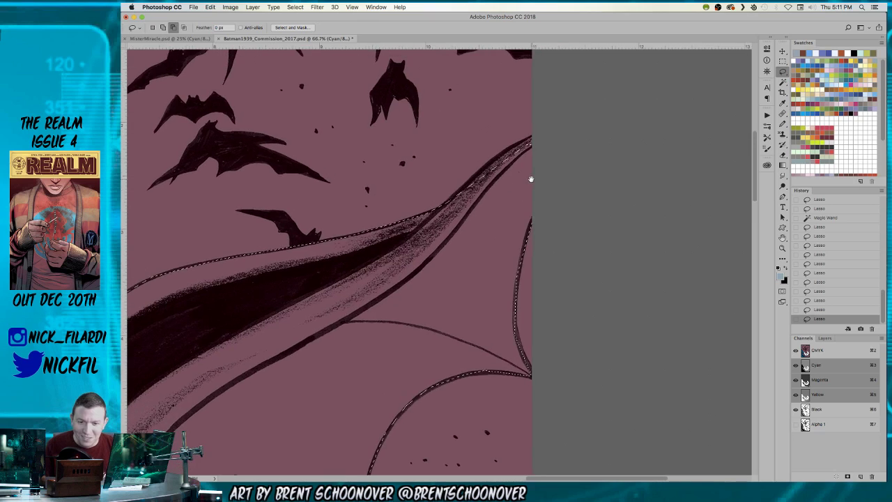
mouse_move(428, 228)
left_mouse_down()
mouse_move(495, 147)
mouse_move(476, 183)
left_mouse_up()
left_click_drag(510, 158, 536, 145)
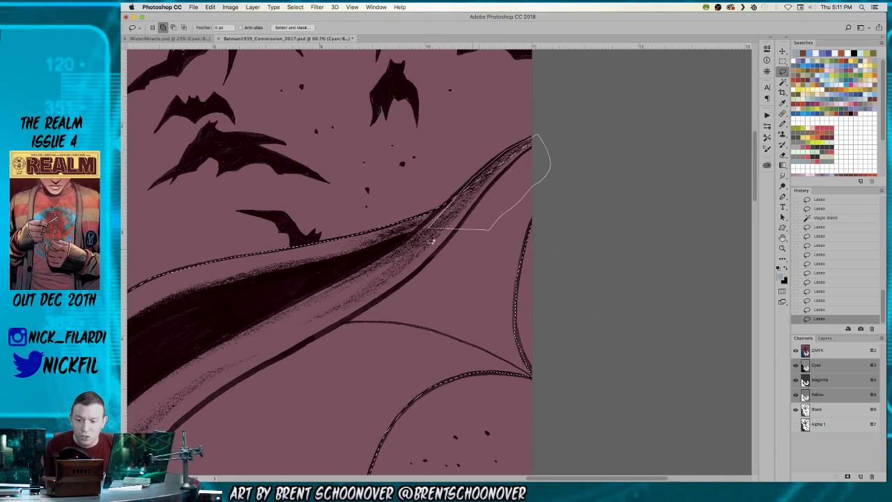
Remove the stray piece of pale moon between the right cape panel and the belt pouch from the selection with the Magic Wand.
left_click(381, 253, "alt")
mouse_move(313, 283)
left_mouse_down()
mouse_move(567, 153)
mouse_move(492, 119)
left_mouse_up()
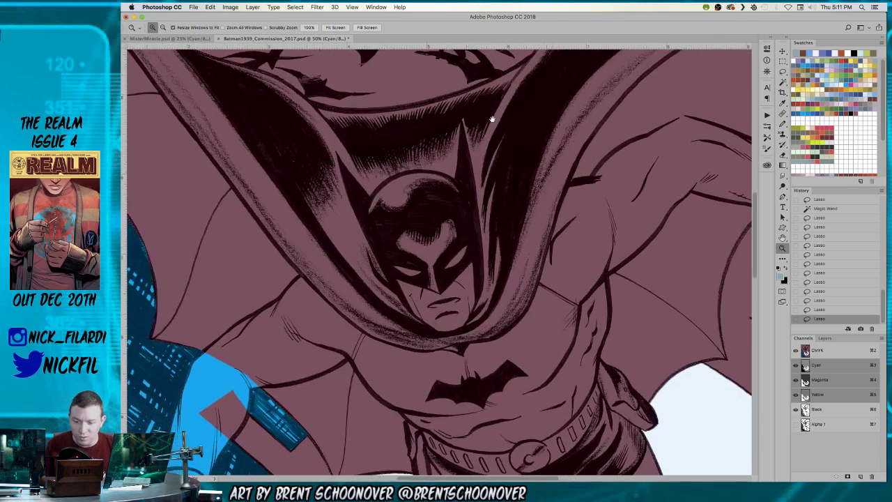
scroll(492, 120, "down", 2)
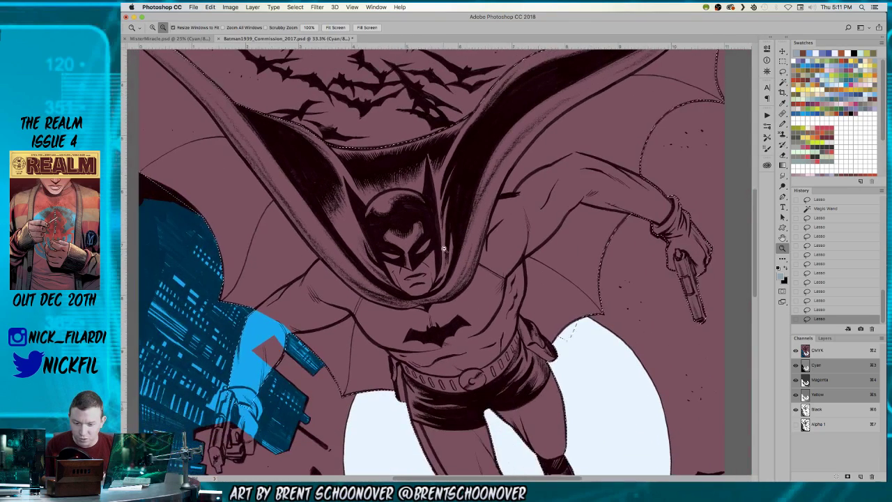
key("w")
left_click(570, 335, "alt")
Add the glove cuff and gloved hand of the blue-filled gun arm in front of the city to the Lasso selection.
left_click_drag(523, 247, 727, 123)
key("z")
left_click(465, 204)
left_click(471, 203)
key("l")
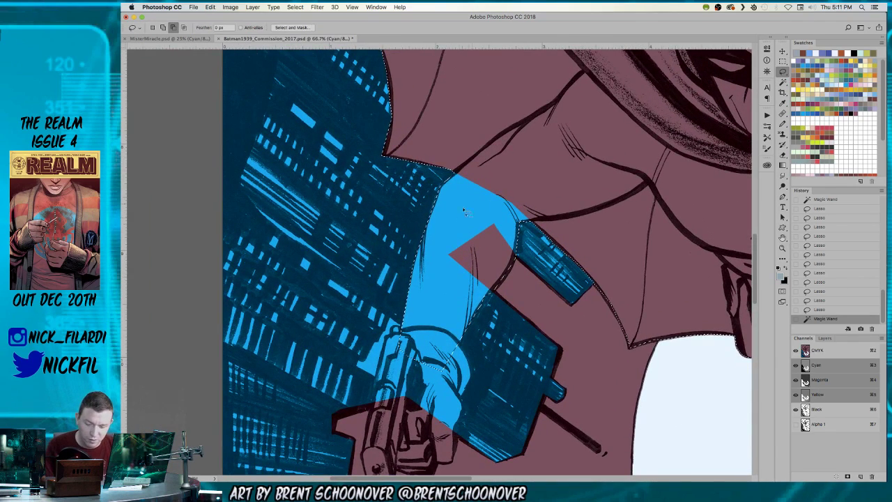
scroll(471, 207, "down", 5)
scroll(472, 207, "left", 2)
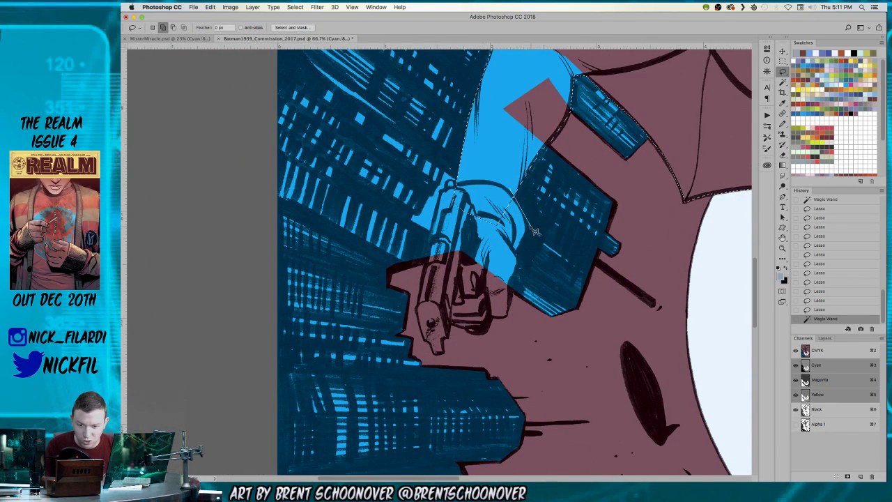
left_click_drag(515, 295, 511, 322)
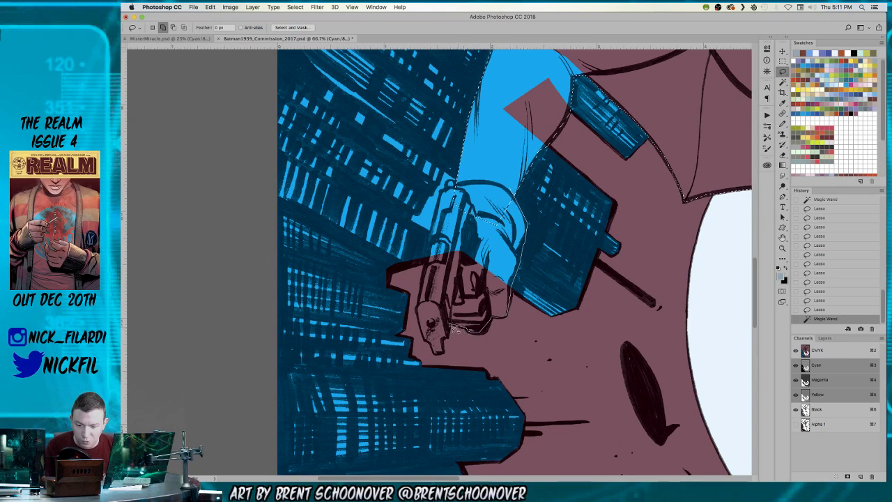
mouse_move(440, 322)
left_mouse_down()
mouse_move(451, 209)
mouse_move(481, 191)
mouse_move(497, 203)
mouse_move(471, 190)
left_mouse_up()
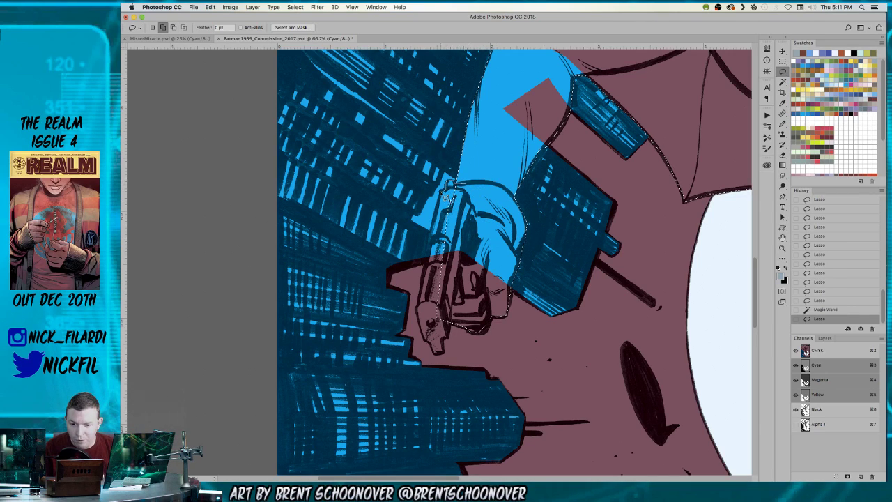
Add the pistol in front of the city, around its slide and muzzle, to the Lasso selection.
mouse_move(421, 312)
left_mouse_down()
mouse_move(442, 383)
mouse_move(448, 358)
left_mouse_up()
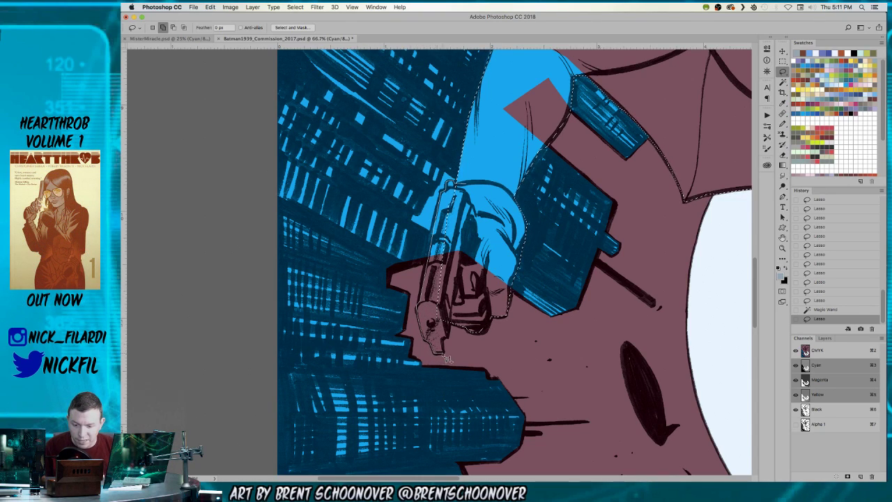
left_click_drag(449, 326, 458, 277)
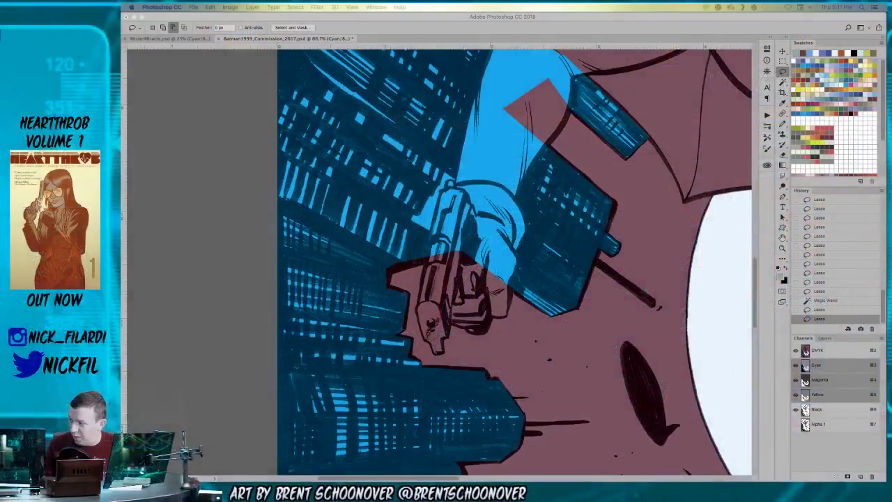
left_click(473, 210)
mouse_move(535, 233)
left_mouse_down()
mouse_move(429, 236)
mouse_move(375, 253)
left_mouse_up()
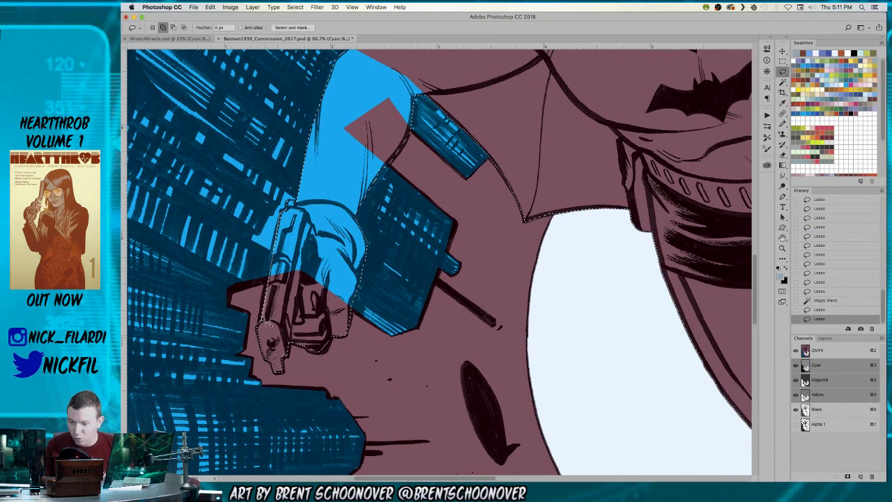
mouse_move(265, 324)
left_mouse_down()
mouse_move(390, 311)
mouse_move(404, 325)
left_mouse_up()
key("shift")
left_click_drag(629, 223, 493, 353)
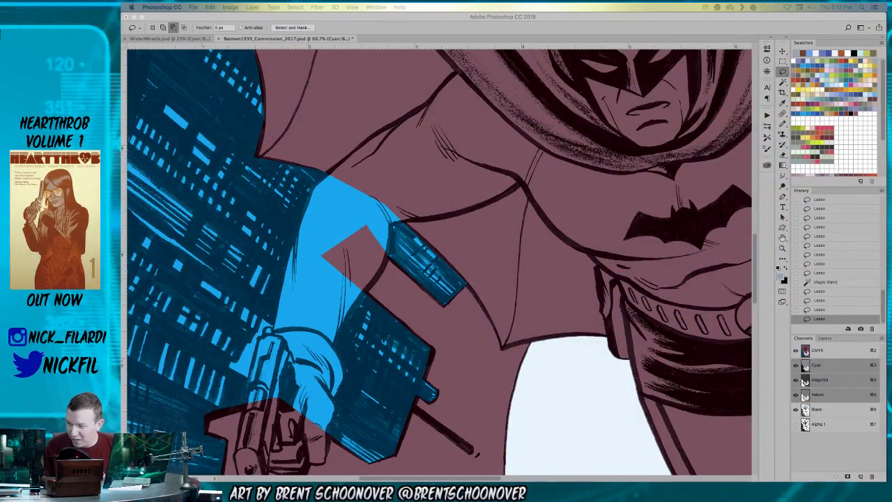
left_click(402, 239)
left_click_drag(564, 251, 210, 213)
Fill the selected Batman figure with the blue-grey foreground colour and inspect the fill around the lowered gun.
key("z")
left_click(477, 236, "alt")
left_click_drag(419, 190, 486, 321)
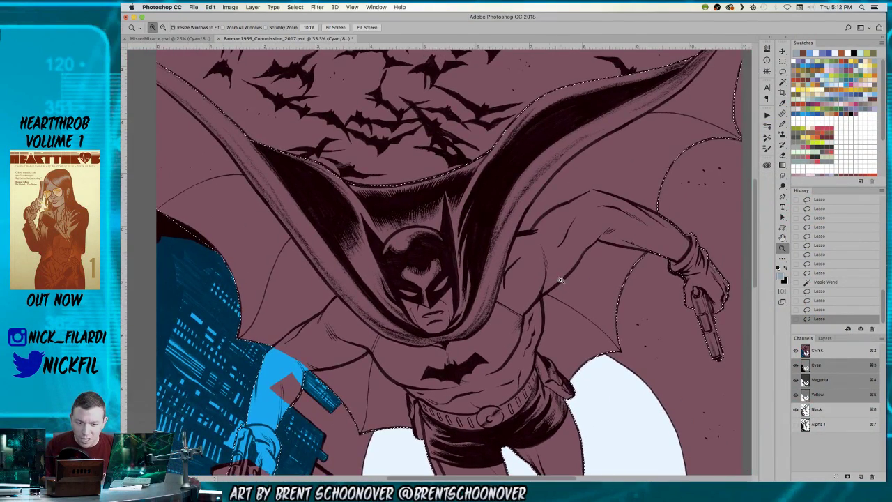
left_click(482, 313, "alt")
left_click_drag(537, 298, 547, 258)
scroll(546, 259, "down", 3)
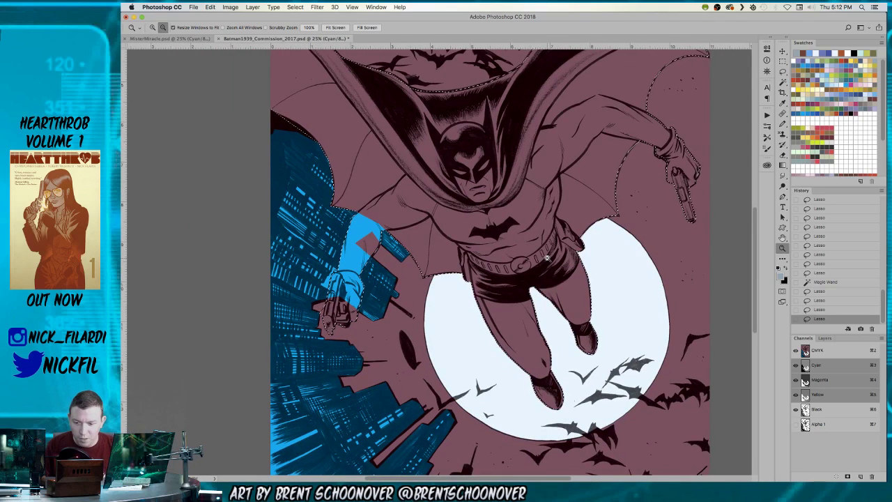
key("alt+BackSpace")
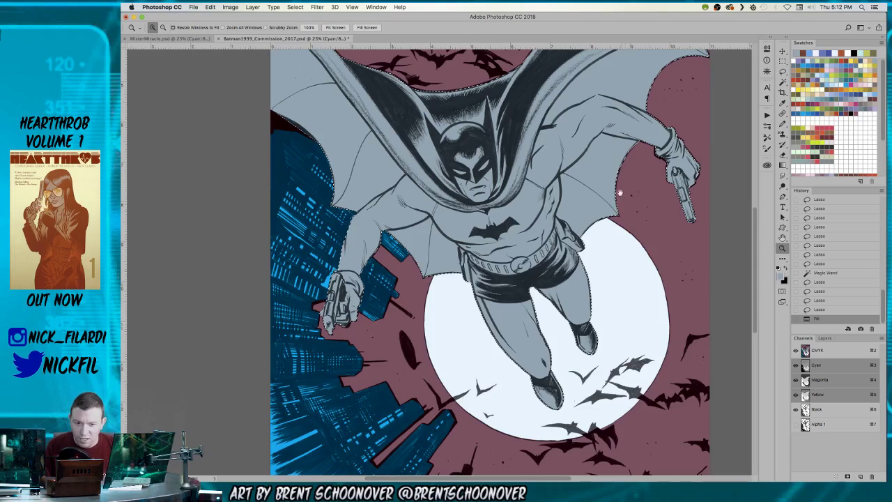
scroll(608, 277, "up", 4)
scroll(608, 276, "down", 5)
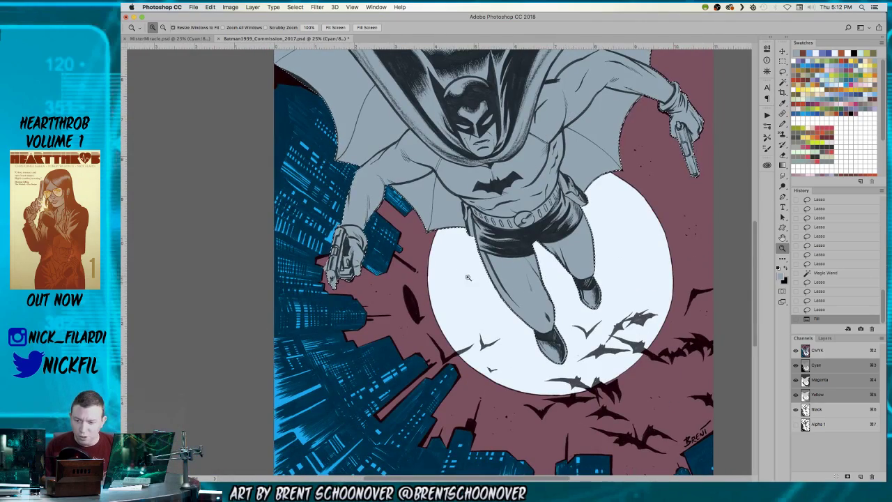
left_click(467, 278)
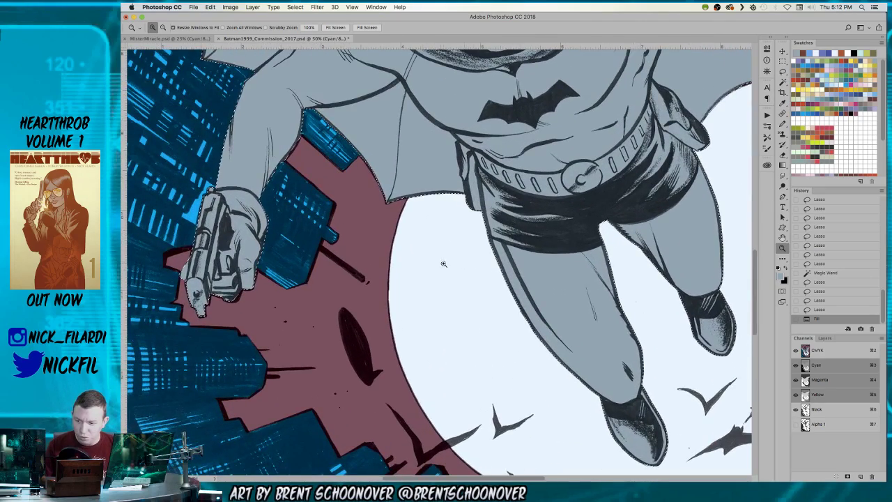
Undo the figure's fill and touch up the Lasso selection beside the lowered gun's muzzle.
key("super+z")
left_click_drag(184, 267, 342, 266)
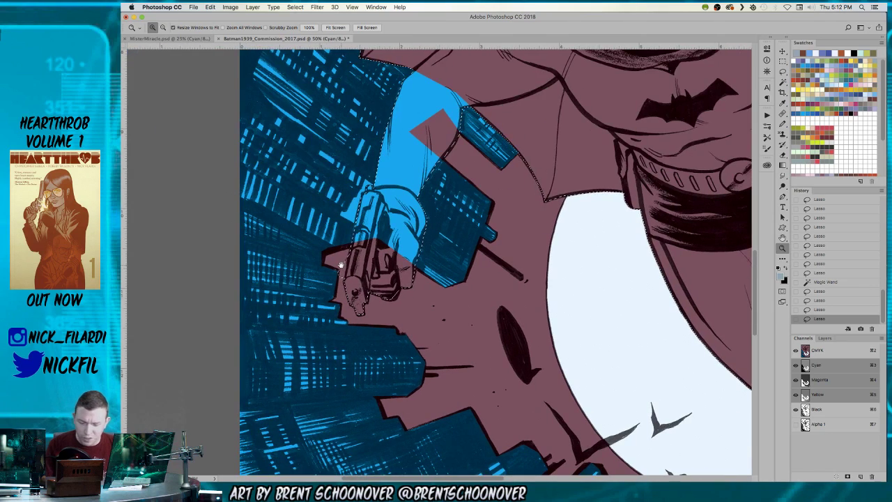
key("l")
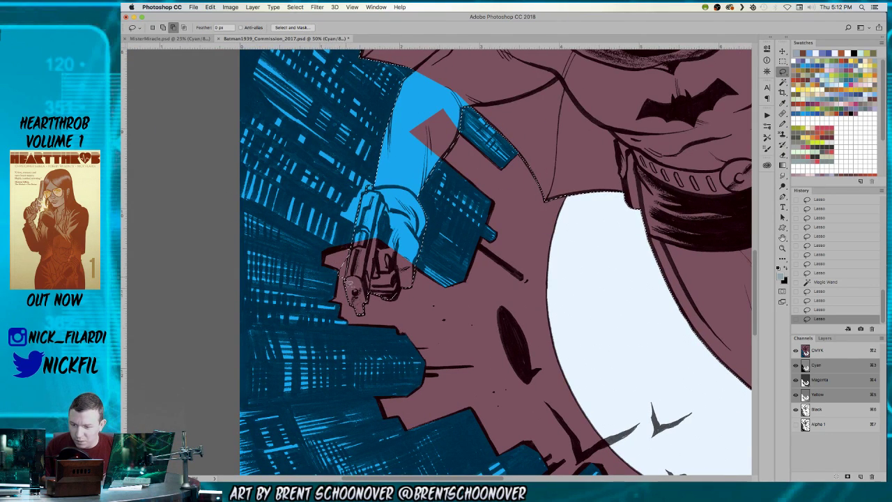
Fill the corrected selection of Batman's whole figure with the blue-grey foreground colour.
key("z")
left_click(445, 261, "alt")
left_click(445, 261, "alt")
left_click(445, 261, "alt")
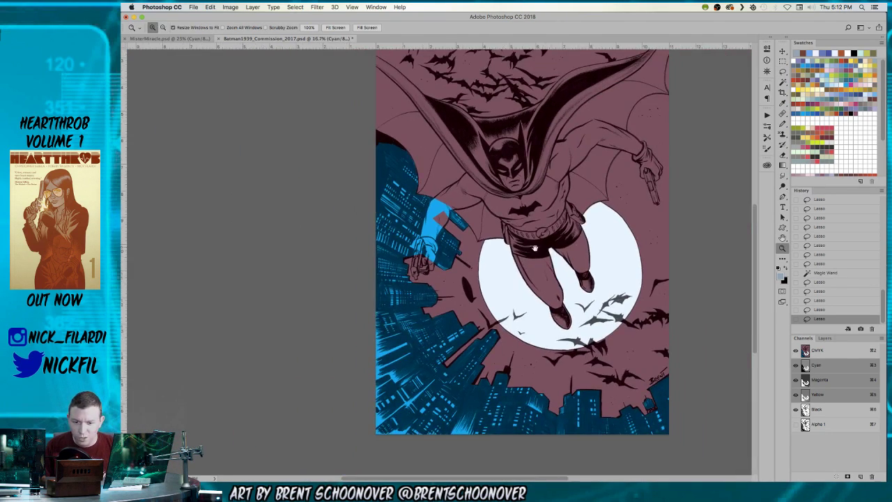
left_click_drag(577, 242, 503, 268)
key("alt")
key("alt+BackSpace")
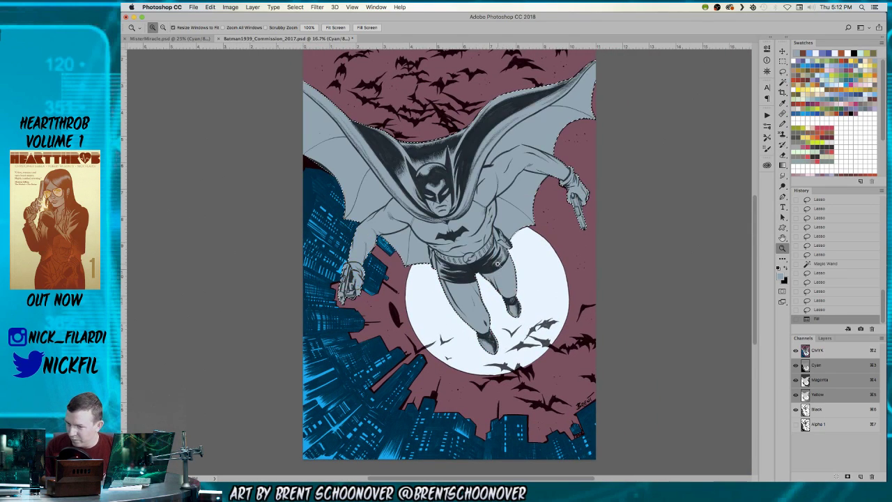
Subtract both of Batman's legs, between the trunks and the boots, from the figure's Lasso selection.
left_click(503, 268)
left_click(503, 268)
key("l")
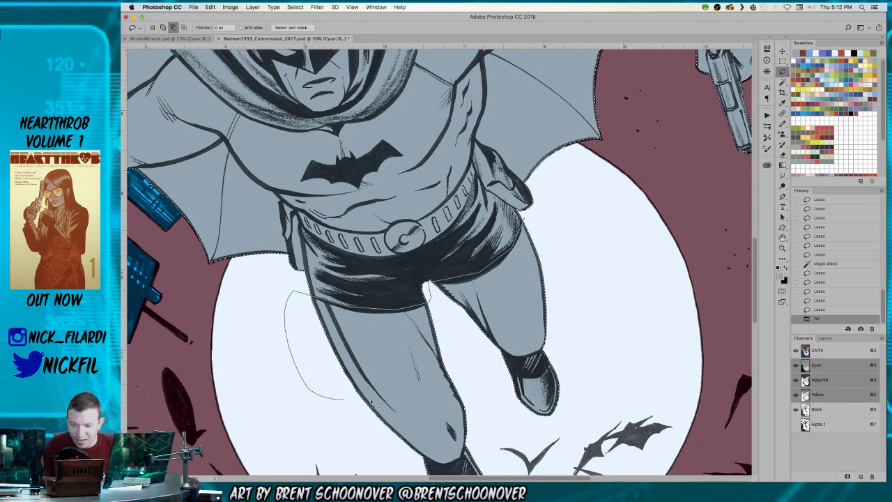
left_click_drag(562, 301, 598, 237)
mouse_move(549, 279)
left_mouse_down()
mouse_move(520, 185)
mouse_move(541, 170)
left_mouse_up()
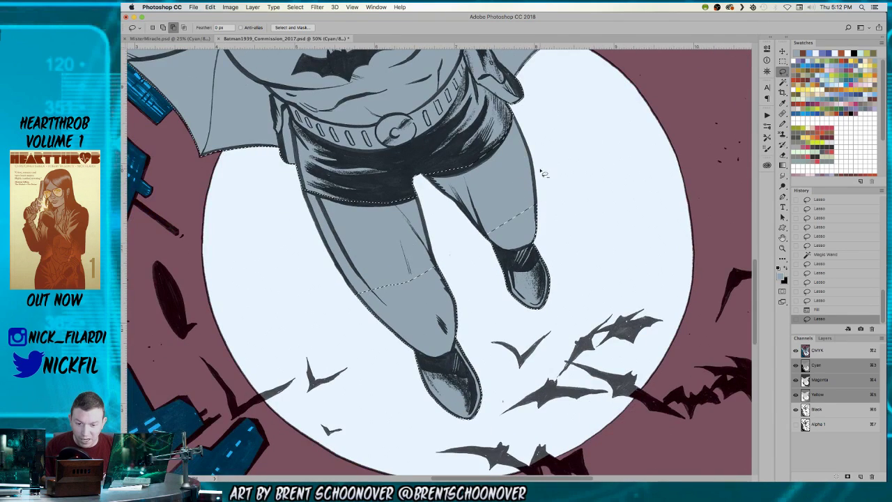
left_click_drag(492, 196, 489, 195)
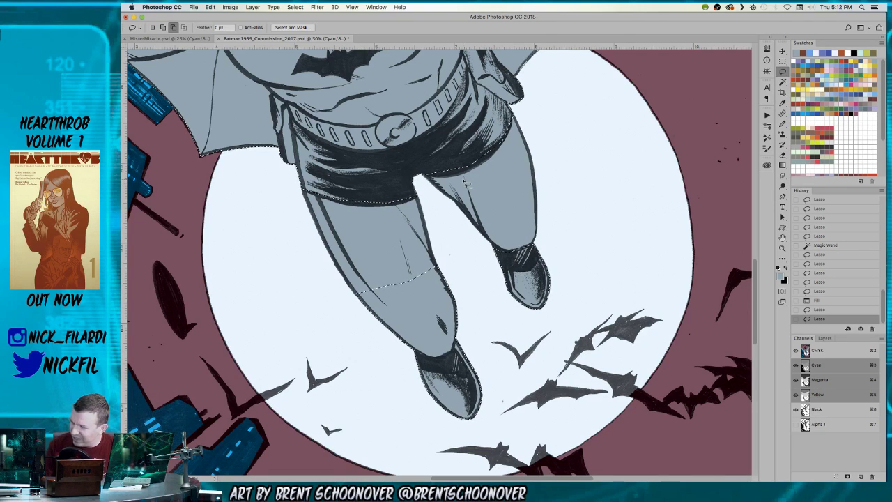
scroll(467, 196, "down", 3)
left_click_drag(476, 186, 477, 282)
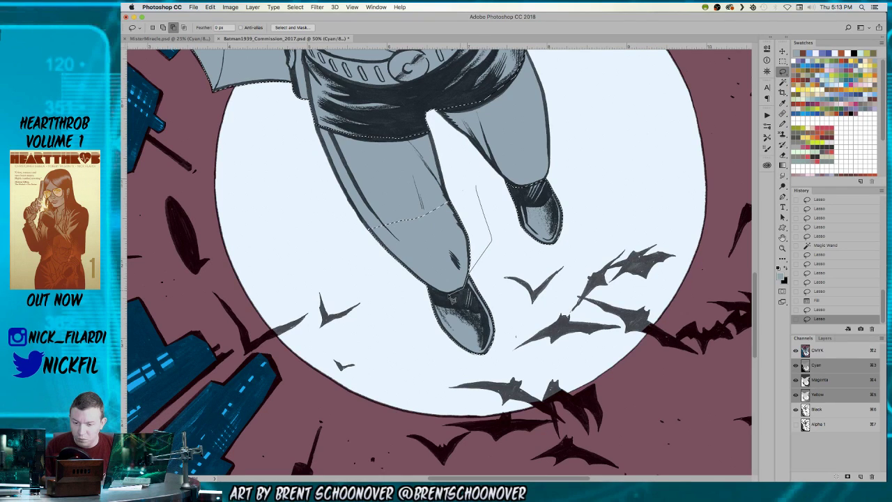
left_click_drag(357, 193, 463, 183)
Subtract Batman's chest, abdomen and the upper arm on the moon side from the Lasso selection, down to the belt.
left_click_drag(488, 120, 569, 356)
left_click_drag(571, 126, 562, 270)
scroll(562, 271, "up", 2)
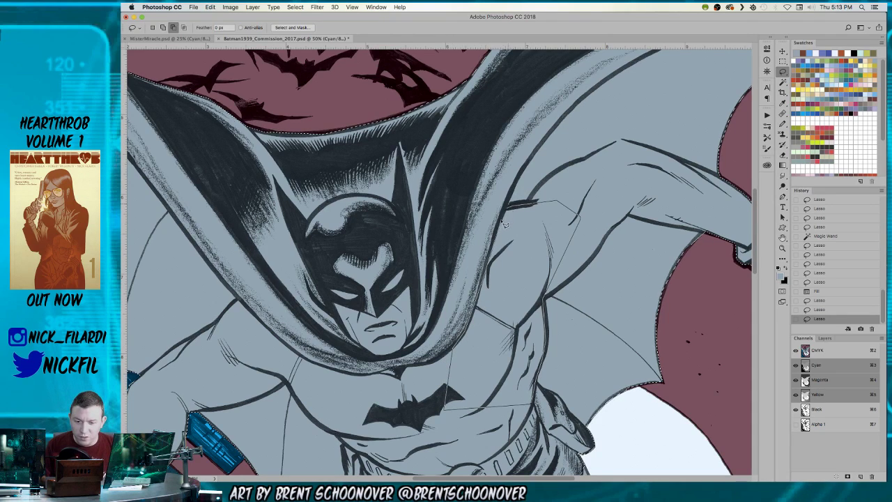
scroll(508, 214, "down", 5)
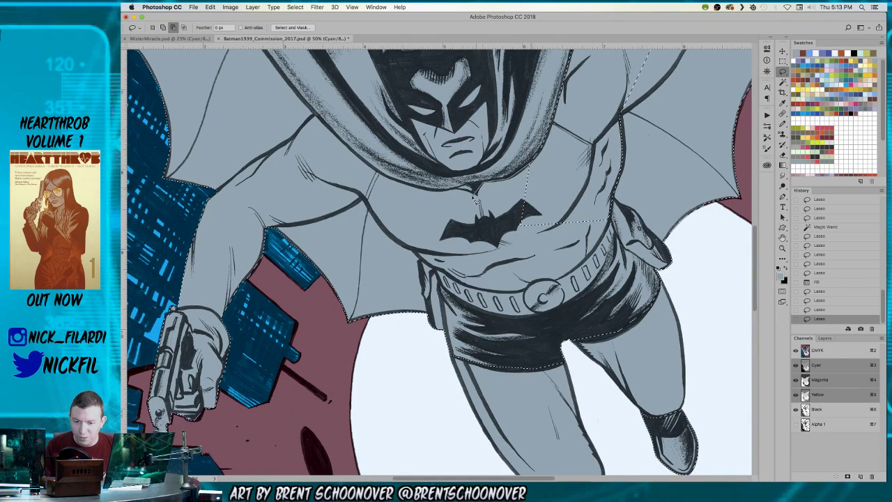
left_click(530, 194)
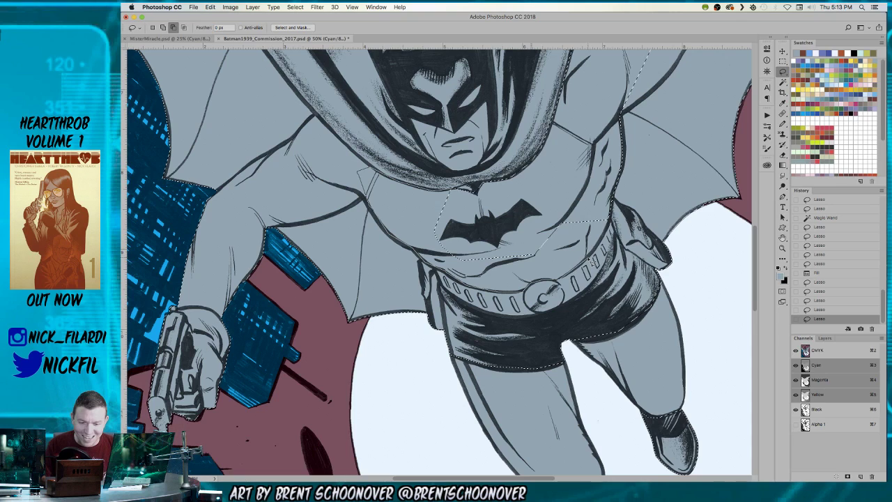
mouse_move(610, 217)
left_mouse_down()
mouse_move(488, 202)
mouse_move(461, 219)
mouse_move(557, 225)
left_mouse_up()
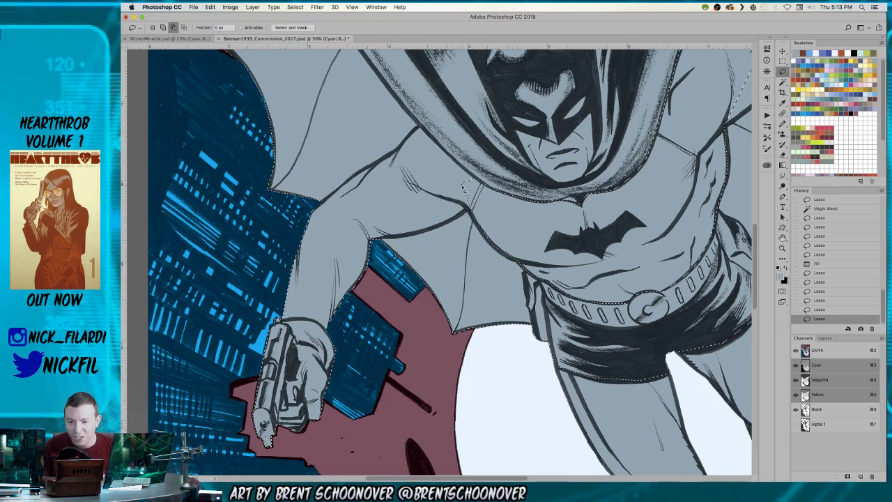
Subtract the lowered arm in front of the city from the Lasso selection, from shoulder to glove cuff.
mouse_move(482, 186)
left_mouse_down()
mouse_move(428, 139)
mouse_move(424, 131)
left_mouse_up()
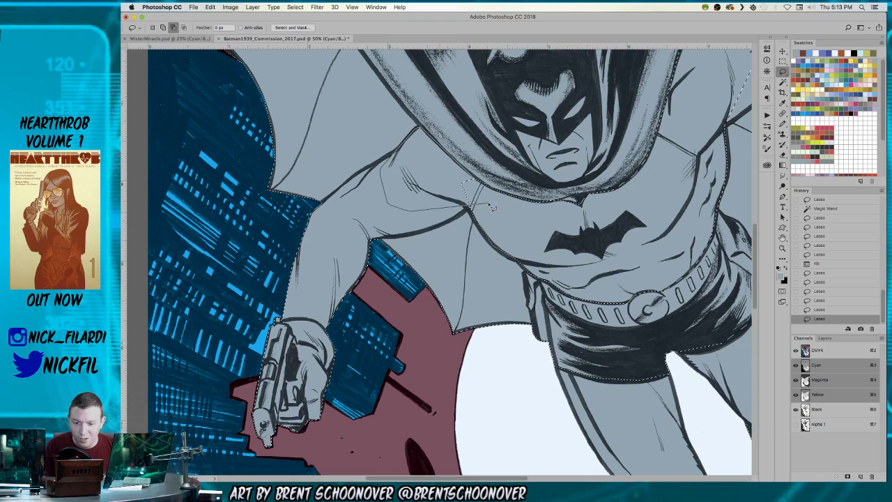
left_click_drag(426, 206, 528, 221)
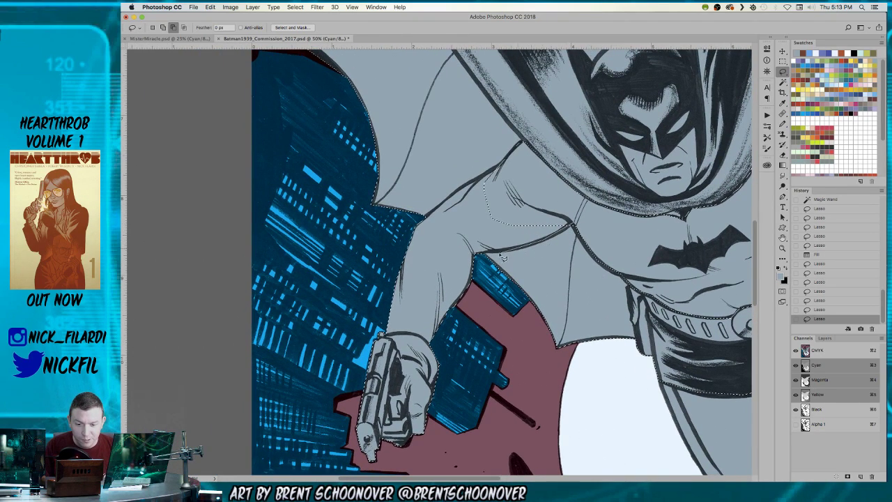
mouse_move(464, 255)
left_mouse_down()
mouse_move(442, 259)
mouse_move(429, 238)
left_mouse_up()
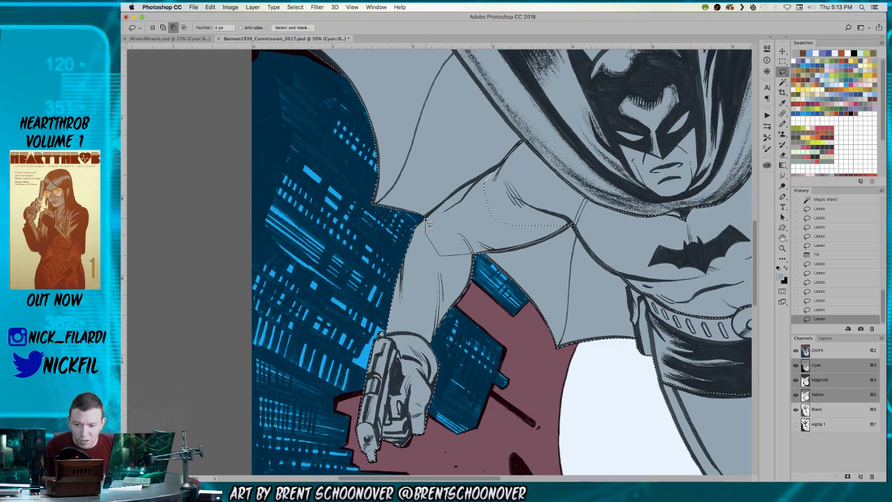
left_click_drag(459, 193, 463, 190)
mouse_move(528, 172)
left_mouse_down()
mouse_move(481, 253)
mouse_move(596, 180)
left_mouse_up()
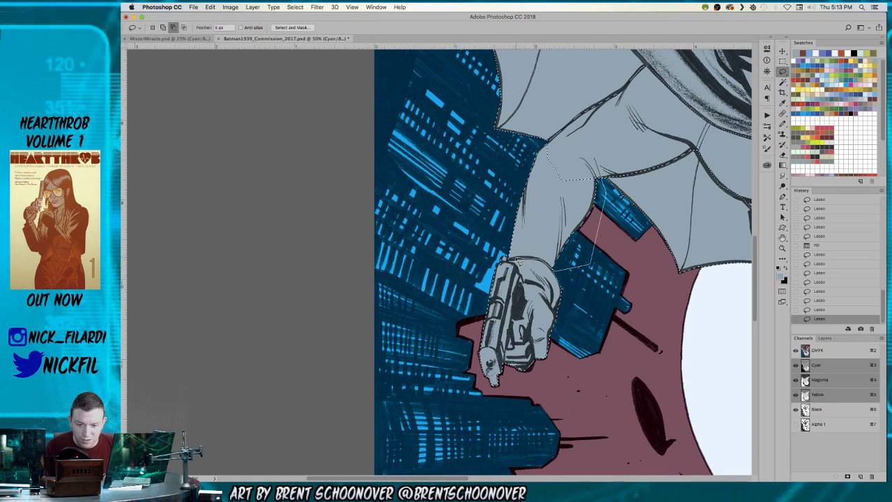
mouse_move(504, 256)
left_mouse_down()
mouse_move(512, 164)
mouse_move(568, 144)
mouse_move(591, 155)
mouse_move(555, 196)
left_mouse_up()
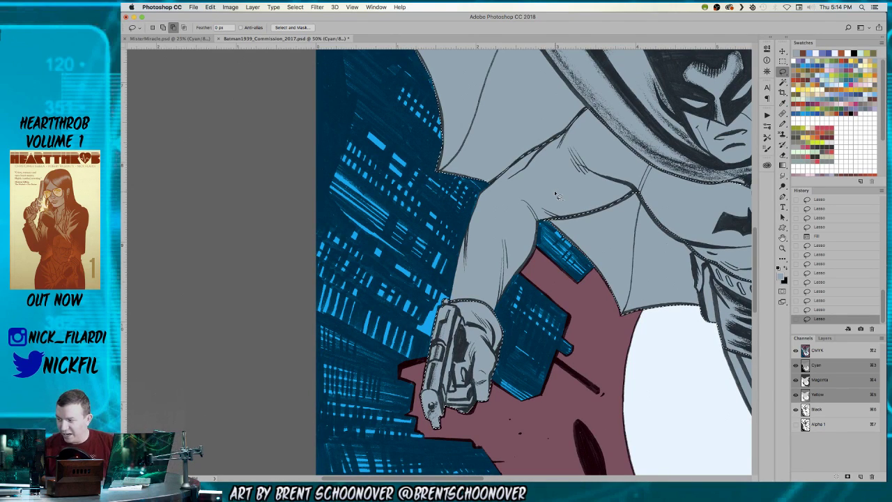
Subtract the outstretched forearm against the red sky from the Lasso selection, from elbow to glove cuff.
scroll(453, 265, "right", 6)
scroll(453, 265, "down", 2)
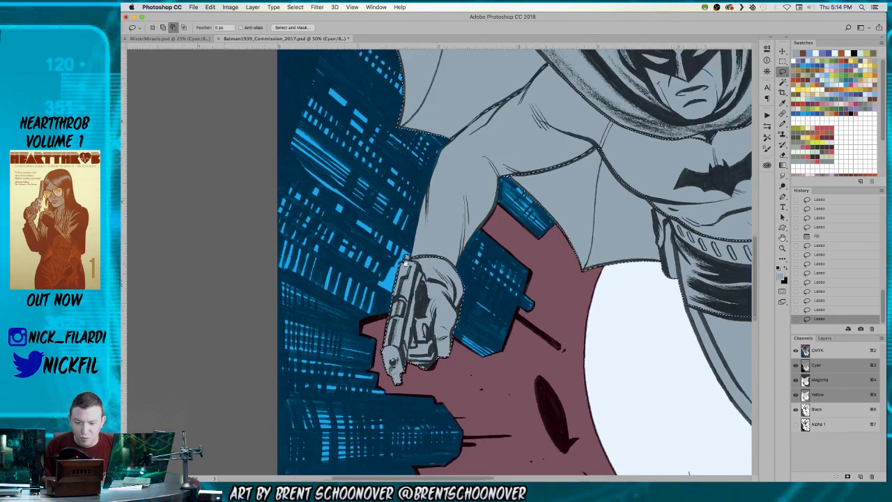
key("z")
left_click(521, 249, "alt")
left_click_drag(638, 173, 495, 276)
left_click(537, 161)
key("l")
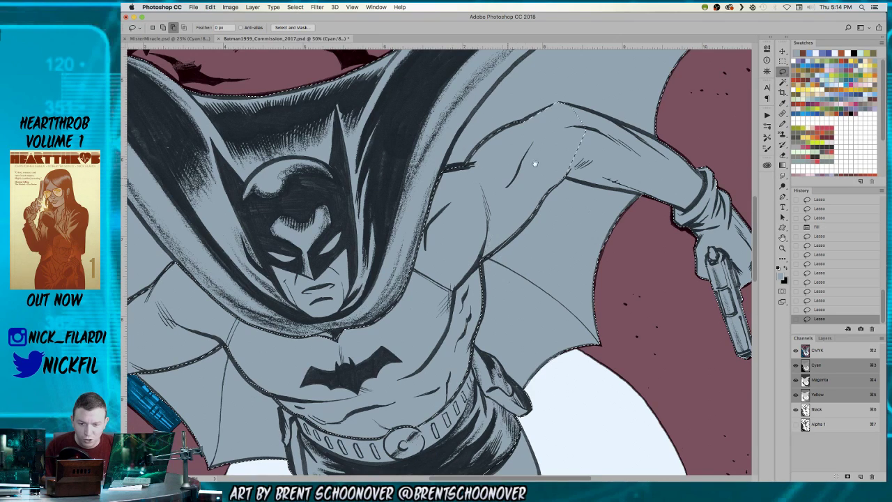
scroll(497, 259, "right", 6)
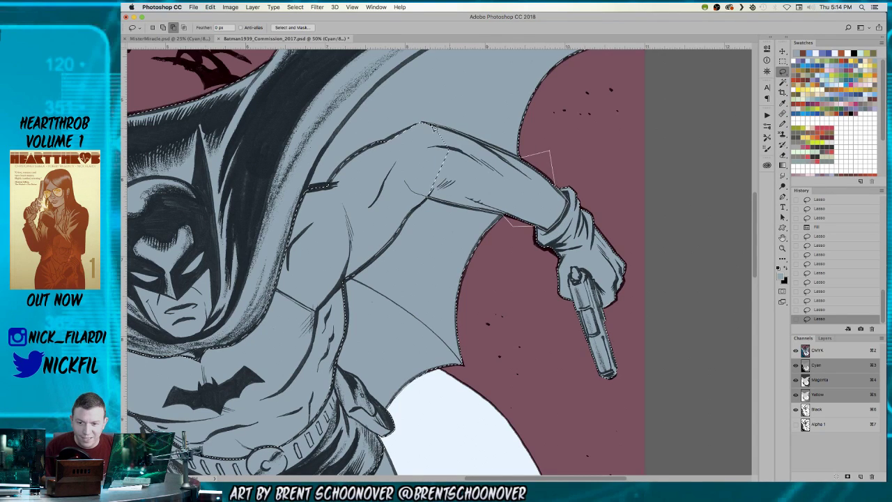
left_click_drag(432, 129, 421, 124)
Fill the selected cape, cowl, gloves, trunks and boots with a dark blue swatch and fade the fill.
left_click_drag(294, 249, 456, 226)
key("z")
left_click(454, 226, "alt")
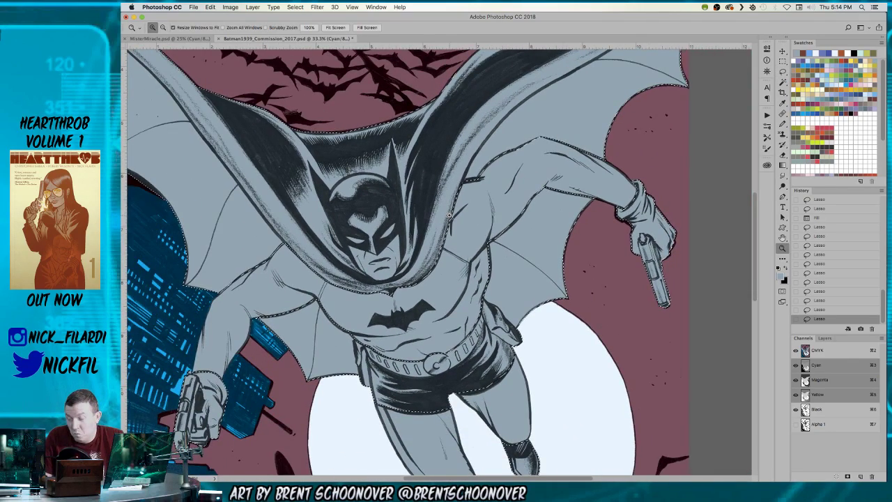
scroll(449, 215, "down", 5)
scroll(449, 215, "left", 3)
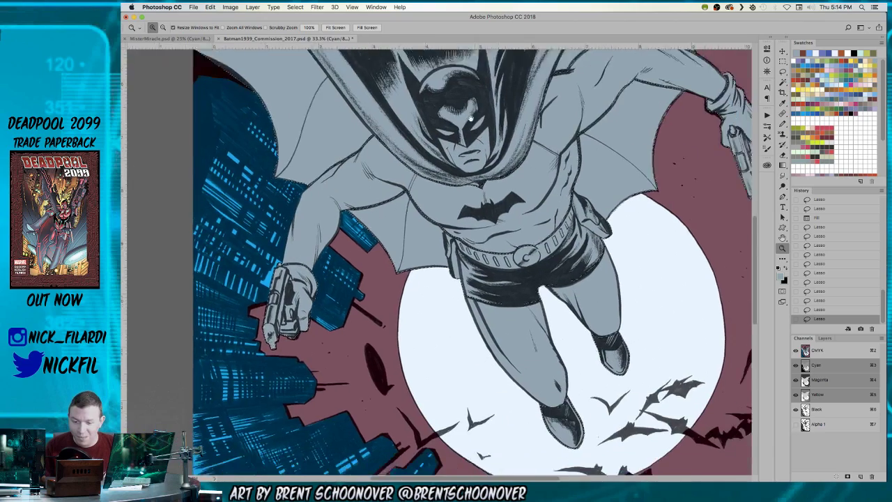
left_click(490, 193, "alt")
left_click_drag(571, 183, 488, 249)
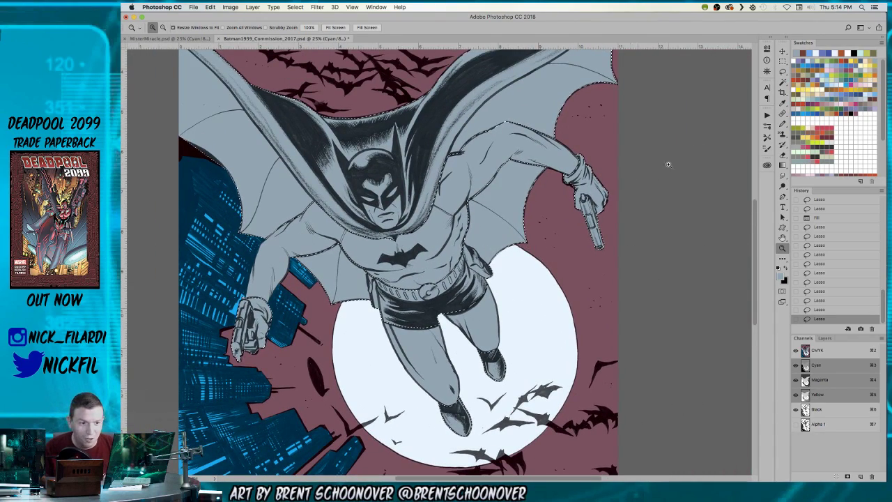
left_click(859, 91)
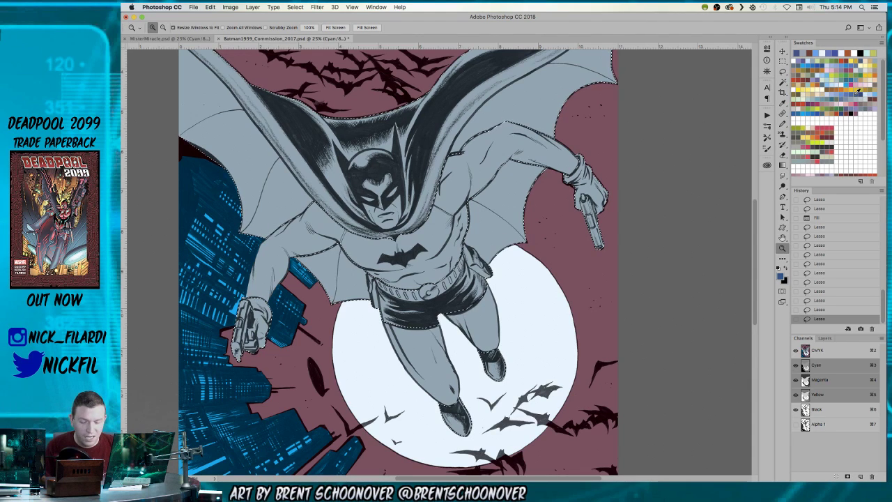
key("alt+BackSpace")
Fill the same costume selection with a magenta swatch and fade the fill to tint the blue toward purple.
left_click_drag(400, 204, 484, 126)
left_click(858, 102)
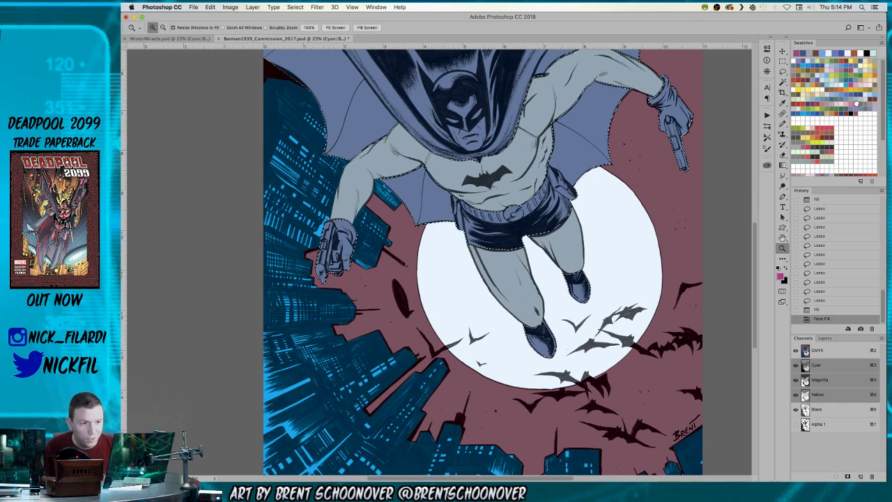
key("alt+BackSpace")
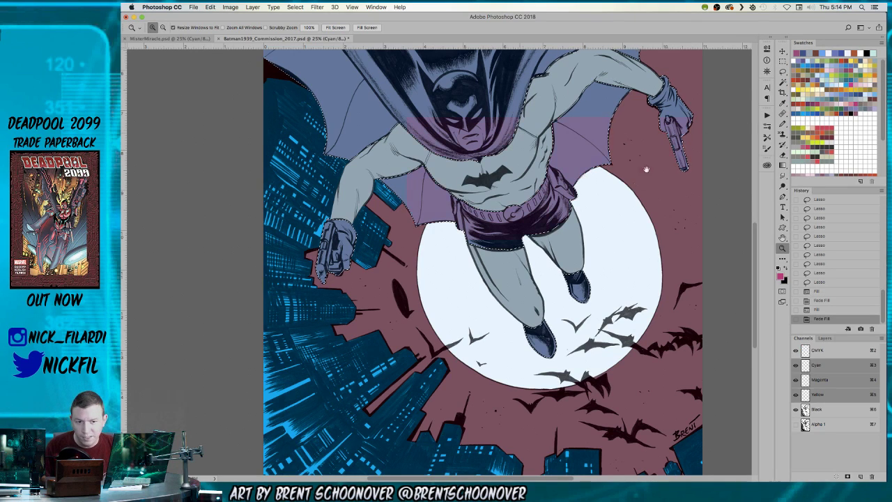
mouse_move(633, 144)
left_mouse_down()
mouse_move(418, 257)
mouse_move(541, 215)
left_mouse_up()
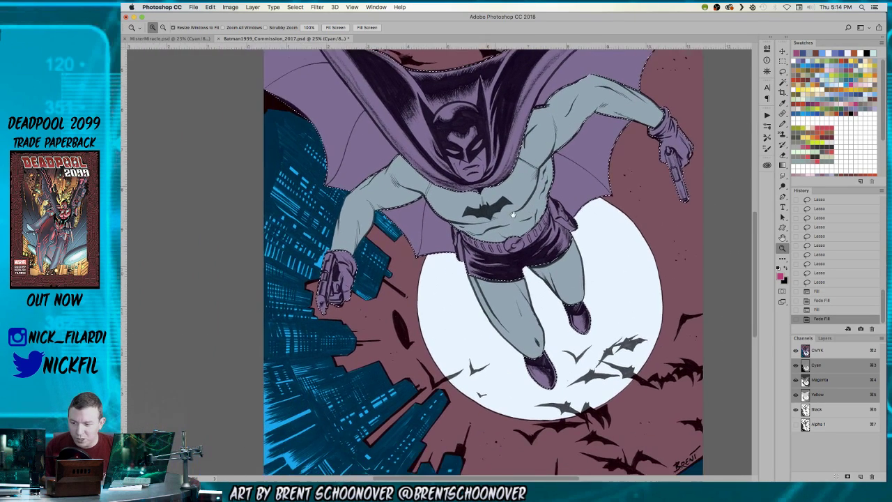
Trim the Lasso selection around the gloved hand and pistol on each side of Batman.
left_click(326, 249)
left_click(326, 249)
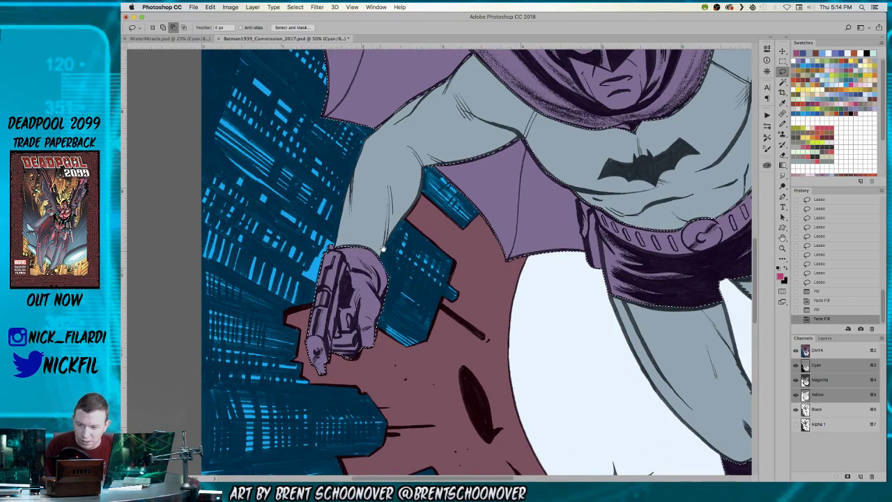
scroll(338, 209, "down", 5)
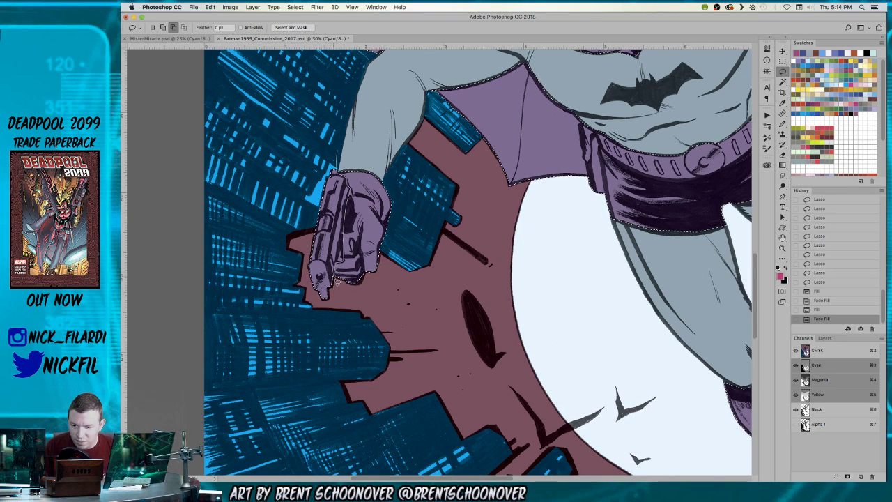
left_click_drag(337, 146, 338, 150)
left_click_drag(532, 158, 337, 159)
mouse_move(481, 148)
left_mouse_down()
mouse_move(415, 274)
mouse_move(427, 320)
left_mouse_up()
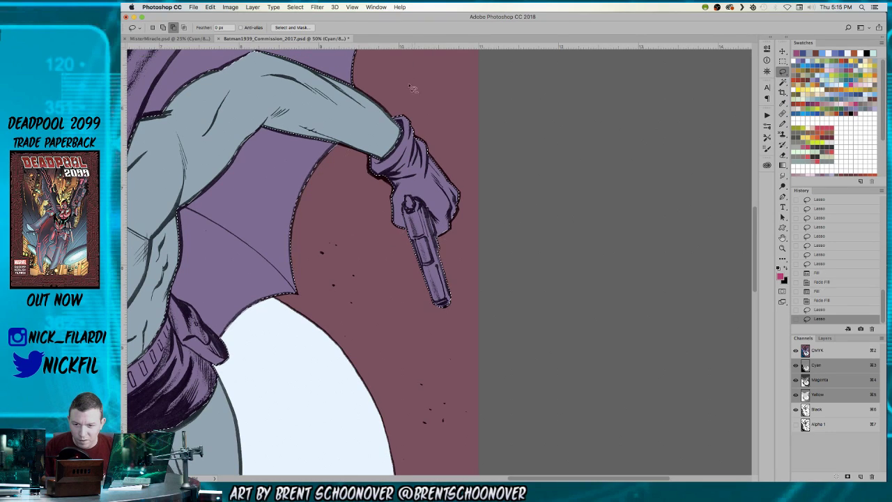
left_click_drag(378, 189, 761, 164)
left_click_drag(498, 262, 535, 178)
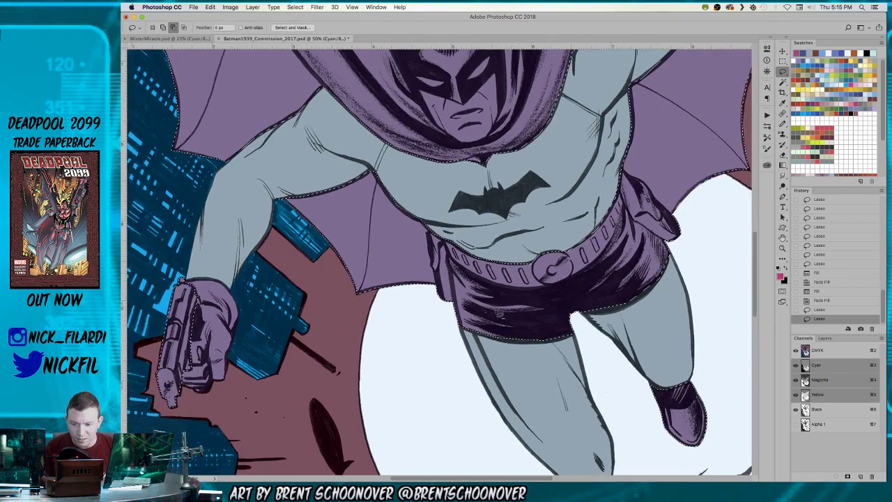
Subtract the cape's underside on the city side from the Lasso selection, following the folded edge down to the shoulder.
key("z")
left_click(384, 234, "alt")
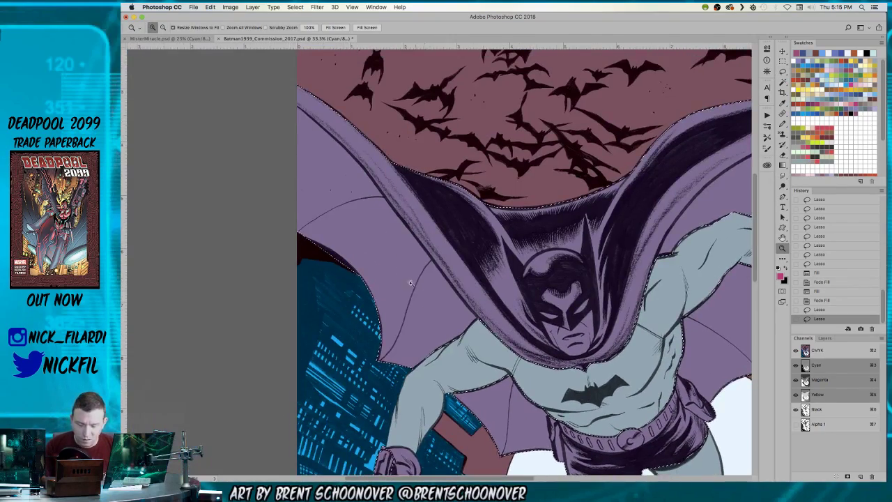
key("l")
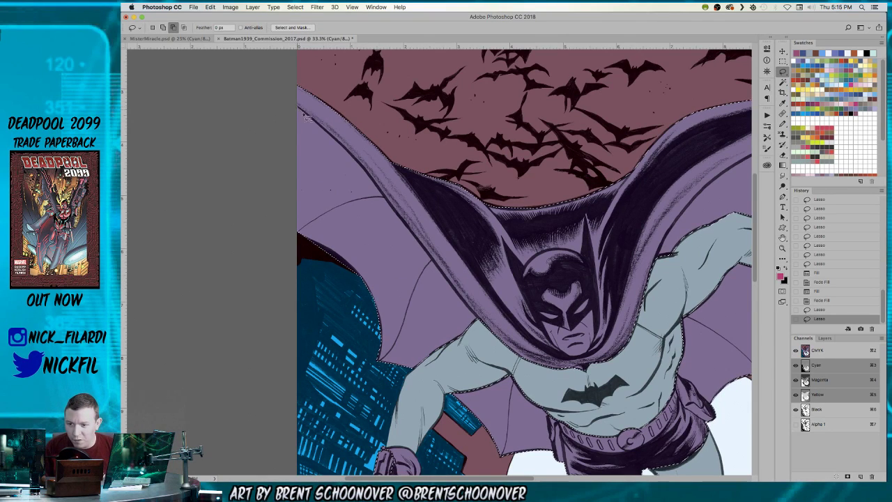
left_click_drag(320, 125, 383, 168)
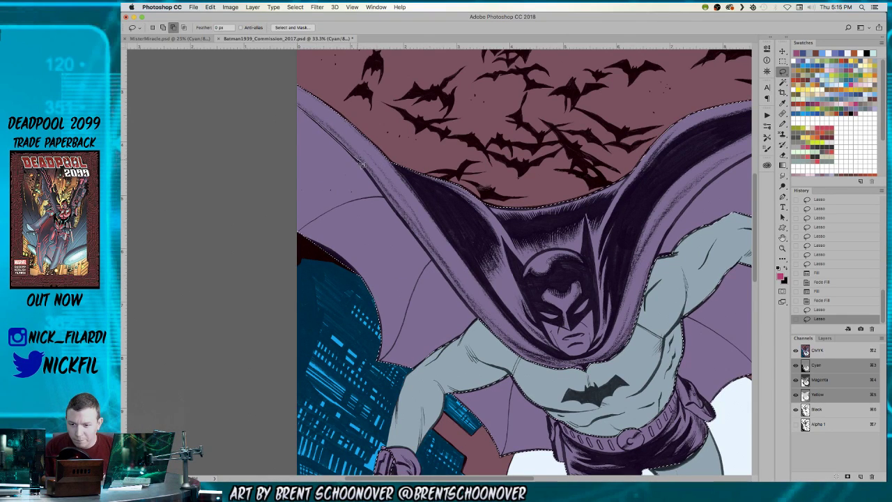
left_click_drag(414, 242, 418, 239)
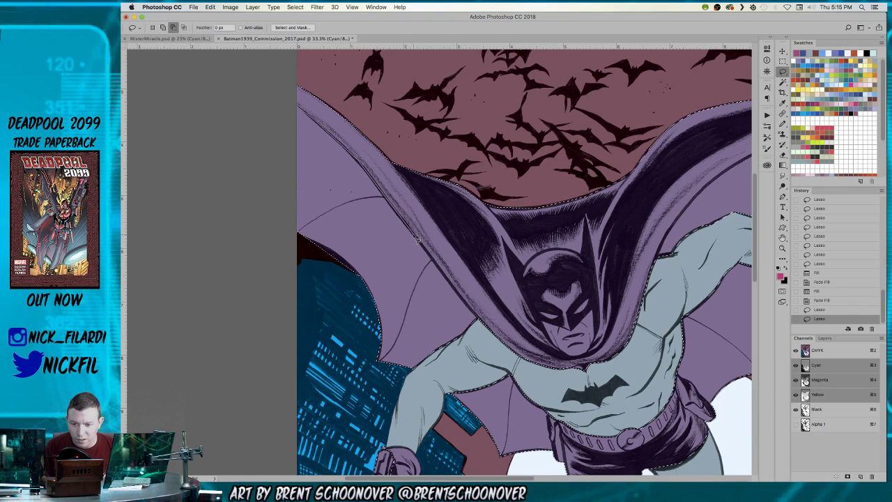
left_click_drag(441, 274, 480, 322)
mouse_move(421, 375)
left_mouse_down()
mouse_move(200, 201)
mouse_move(301, 112)
left_mouse_up()
left_click_drag(460, 305, 363, 175)
mouse_move(411, 235)
left_mouse_down()
mouse_move(338, 244)
mouse_move(358, 316)
left_mouse_up()
left_click_drag(459, 336, 456, 308)
left_click_drag(452, 274, 456, 264)
Subtract the cape's underside behind the outstretched arm from the Lasso selection, out to the wing tip at the page edge.
scroll(529, 244, "right", 5)
scroll(529, 244, "up", 3)
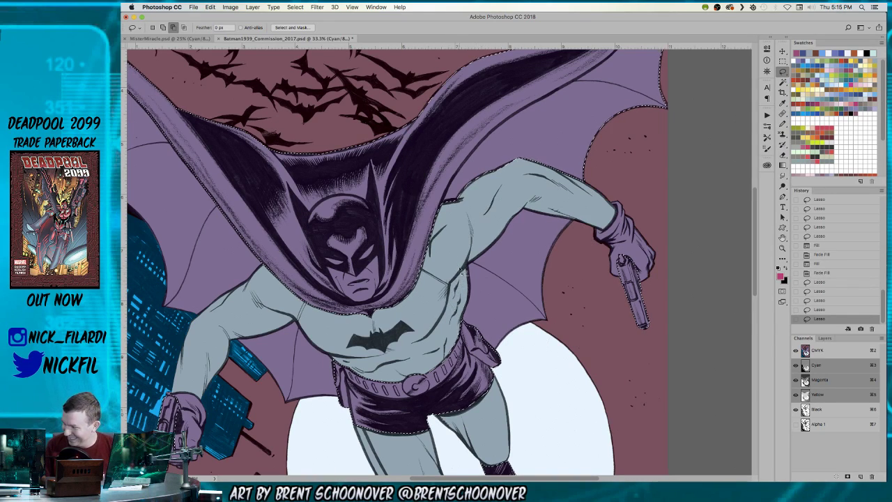
scroll(432, 244, "right", 5)
scroll(432, 244, "up", 2)
scroll(433, 244, "left", 5)
scroll(433, 244, "up", 1)
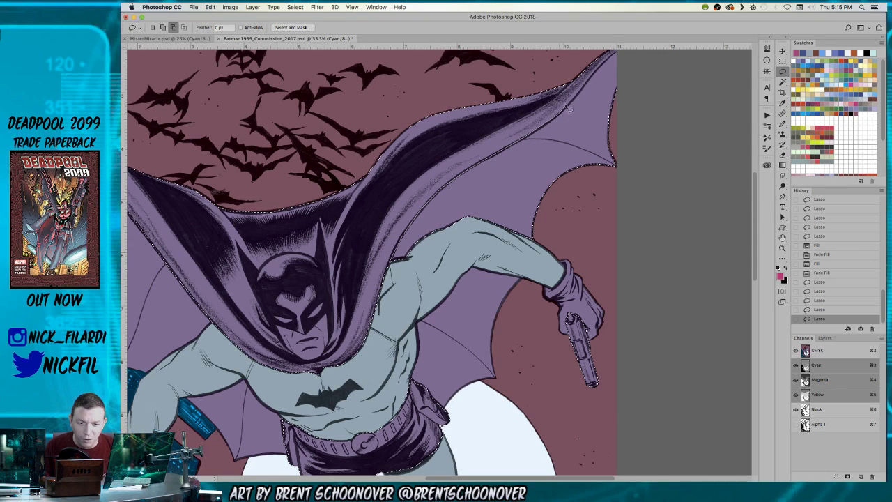
scroll(579, 101, "up", 2)
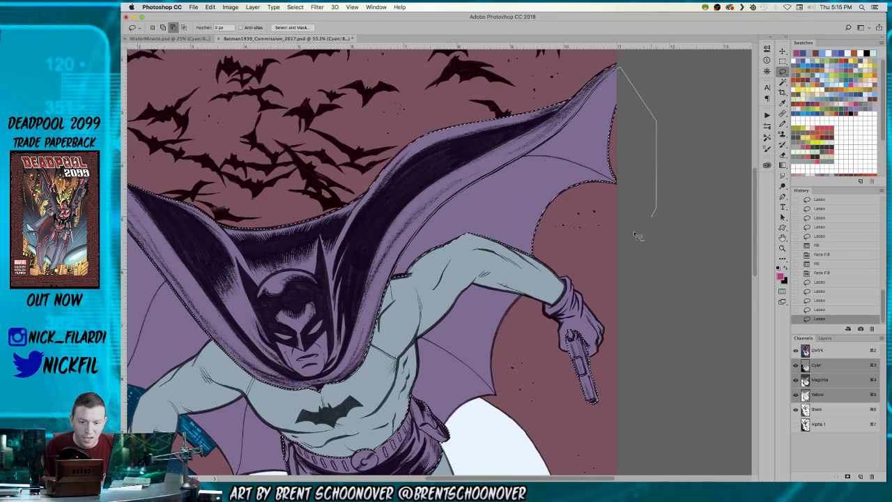
key("z")
mouse_move(475, 291)
left_mouse_down()
mouse_move(395, 299)
mouse_move(520, 223)
mouse_move(499, 184)
left_mouse_up()
left_click(436, 279, "alt")
left_click(435, 278, "alt")
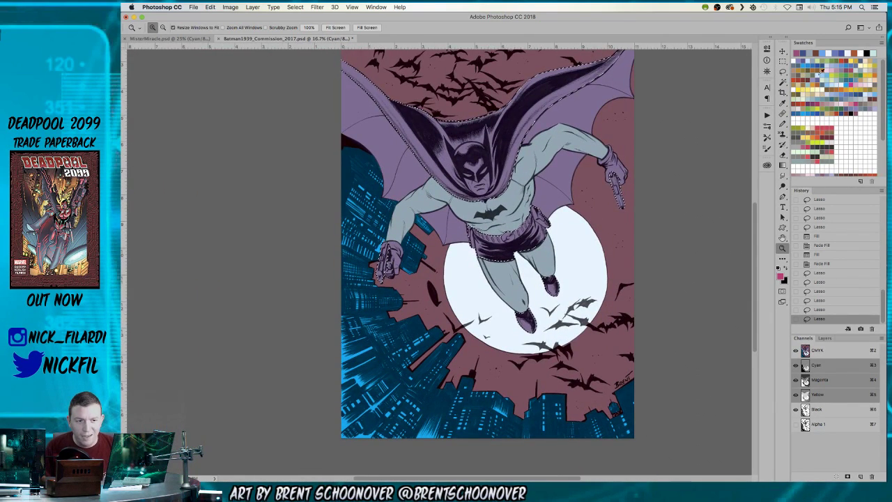
Fill the selected cape, cowl, trunks, boots and pistols with a slate blue-grey swatch, and subtract the pistols from the Lasso selection.
left_click(799, 66)
key("alt+BackSpace")
key("l")
left_click_drag(650, 189, 659, 185)
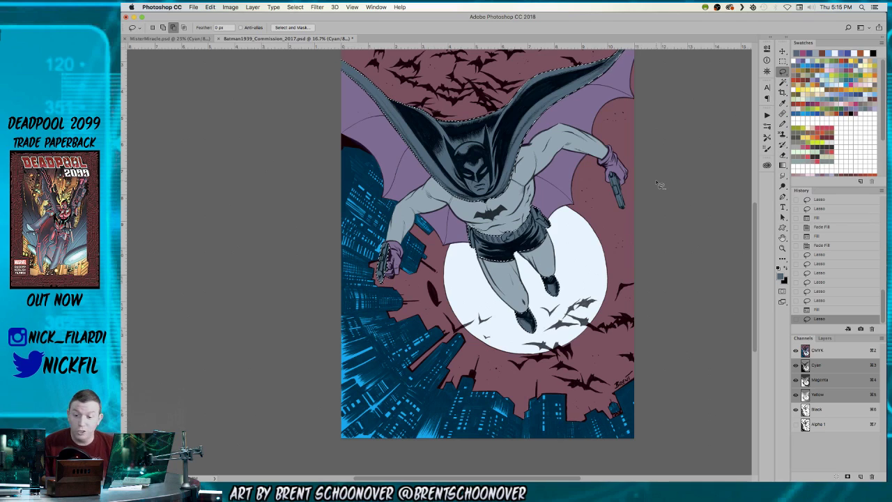
Subtract the boots and the main area of the trunks from the Lasso selection.
key("z")
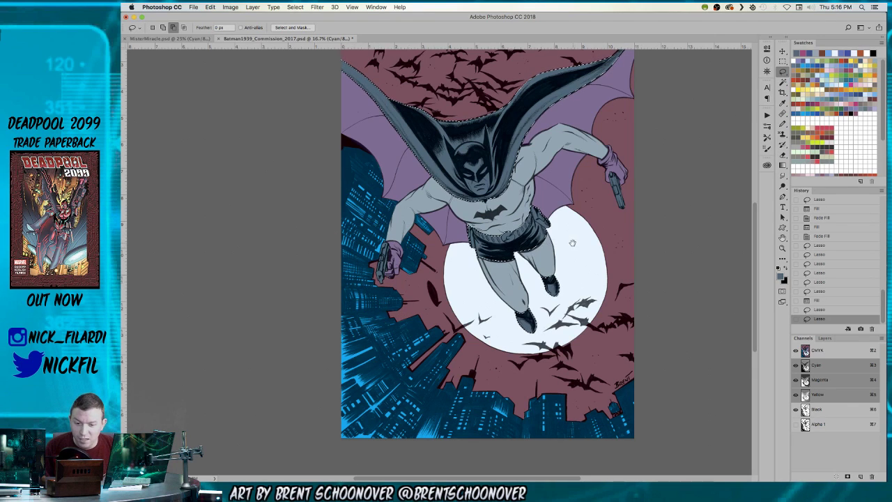
left_click(518, 254)
left_click(519, 258)
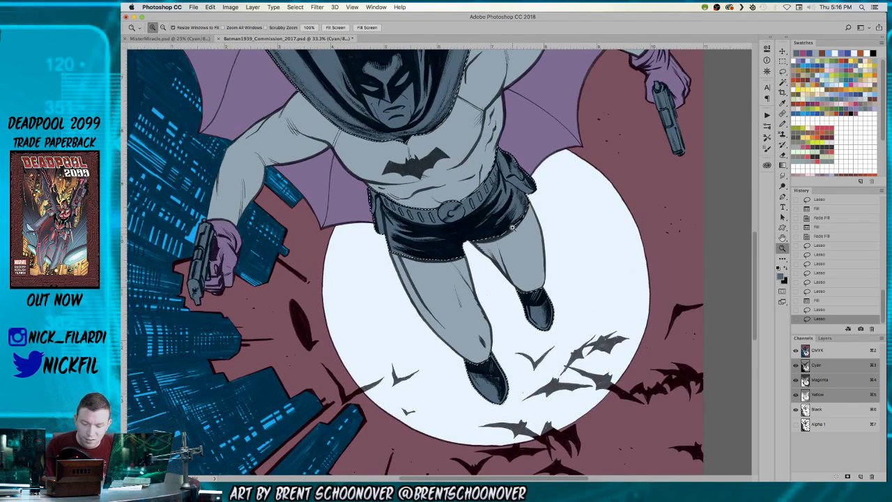
key("l")
mouse_move(544, 251)
left_mouse_down()
mouse_move(575, 286)
mouse_move(541, 212)
left_mouse_up()
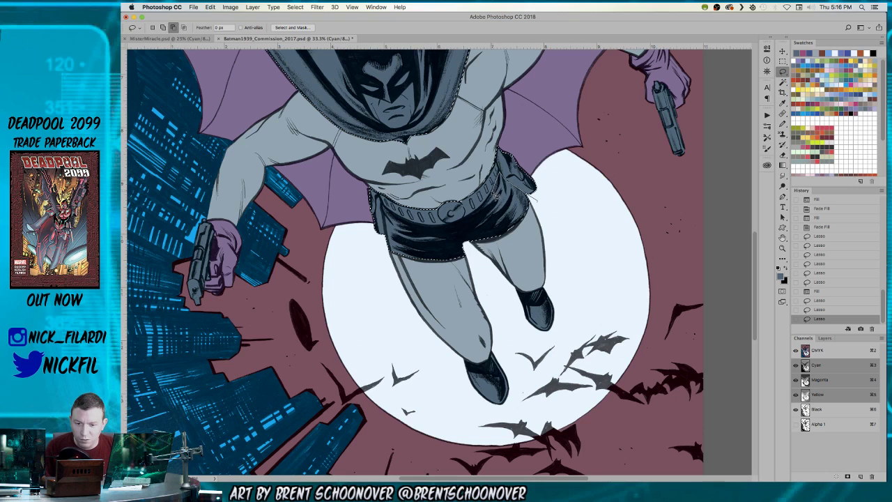
left_click_drag(454, 244, 594, 222)
left_click_drag(400, 240, 520, 270)
Trim the Lasso selection along the belt's lower edge and buckle, keeping only the belt and pouches at the waist.
scroll(496, 242, "up", 2)
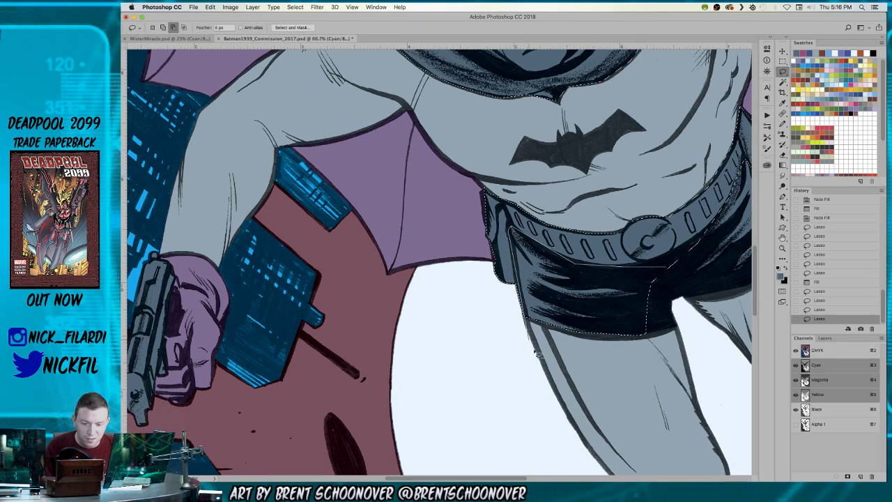
scroll(532, 349, "right", 5)
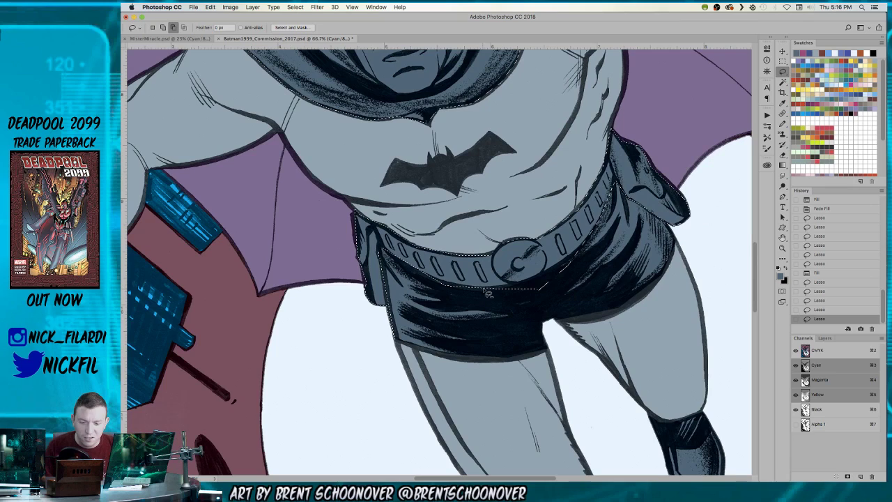
left_click_drag(580, 270, 567, 295)
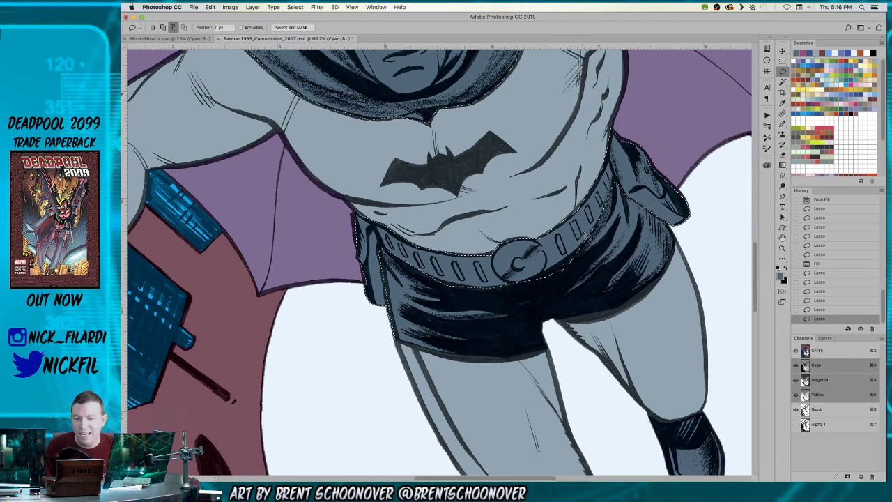
mouse_move(391, 312)
left_mouse_down()
mouse_move(383, 332)
mouse_move(487, 287)
mouse_move(448, 286)
left_mouse_up()
Fill the selected belt, pouches, cape and cowl with a yellow swatch.
left_click_drag(505, 188, 528, 319)
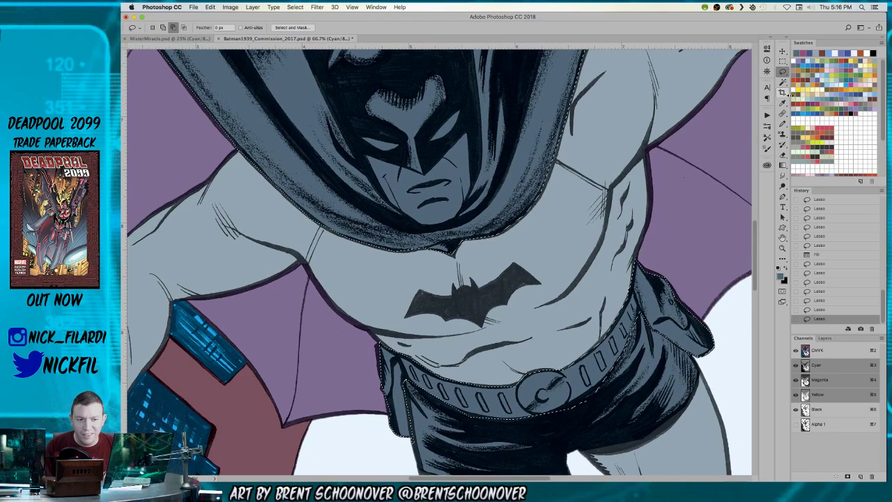
left_click(808, 90)
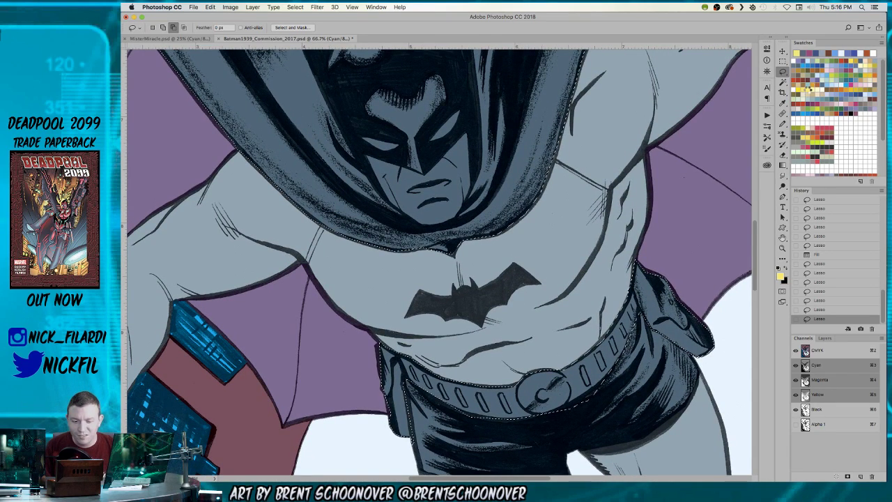
key("alt+BackSpace")
key("z")
key("super+minus")
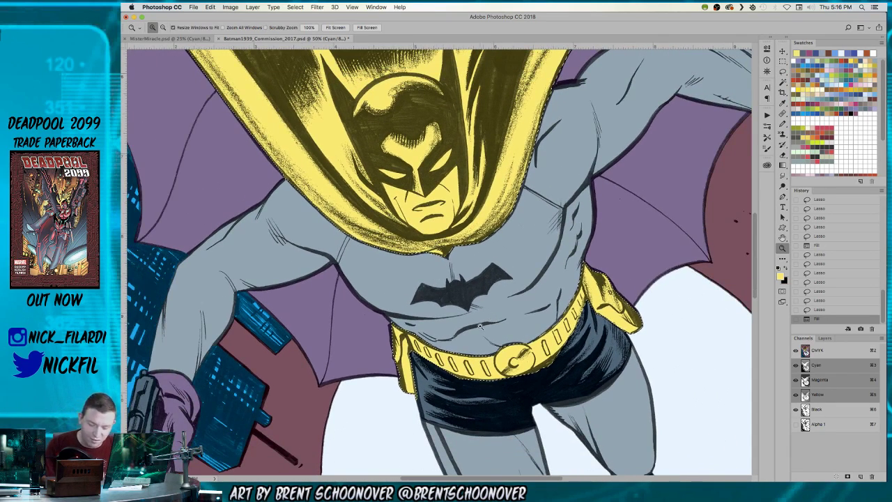
Subtract the belt band and buckle from the Lasso selection, keeping the side pouches, cape and cowl selected.
key("l")
mouse_move(408, 308)
left_mouse_down()
mouse_move(647, 246)
mouse_move(575, 459)
left_mouse_up()
left_click_drag(382, 305, 385, 307)
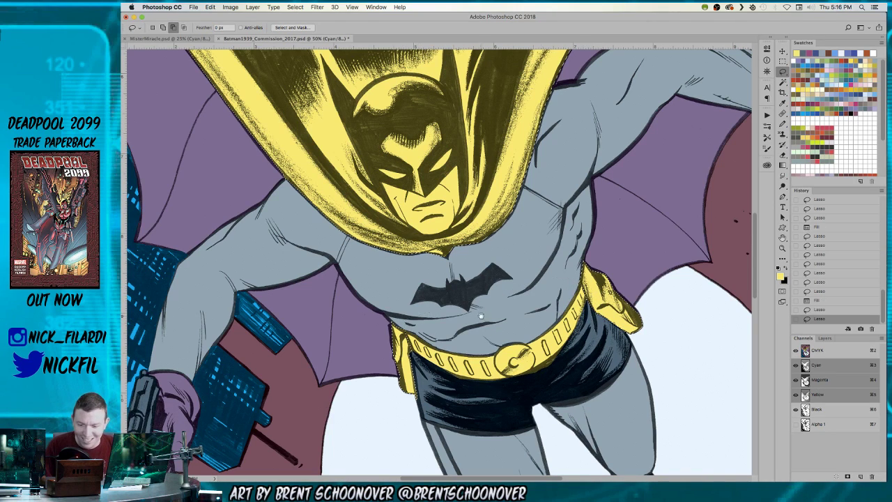
scroll(439, 262, "down", 4)
scroll(440, 262, "right", 2)
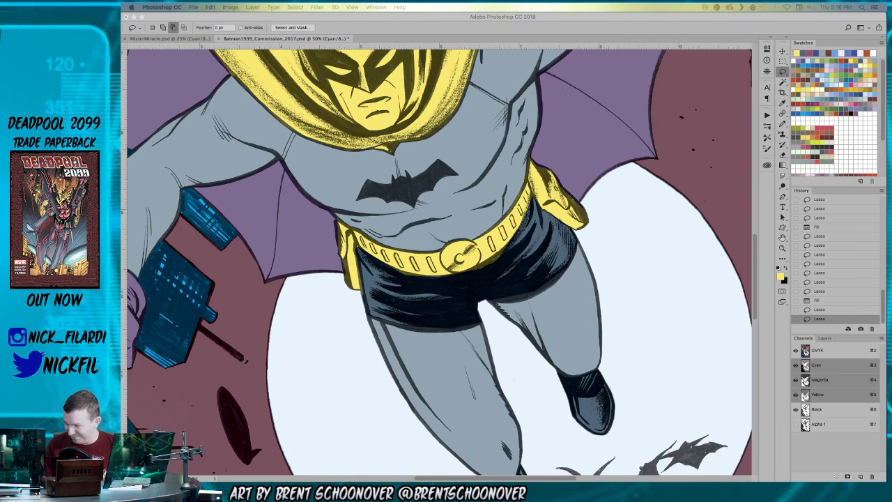
left_click(410, 331)
left_click_drag(468, 137, 488, 264)
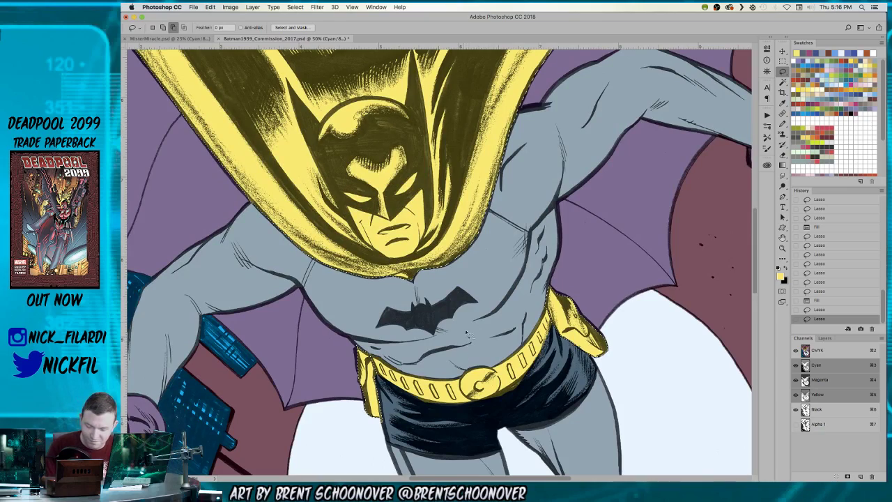
Sample the slate blue-grey of the trunks and fill the selected cape, cowl and pouches with it.
scroll(467, 342, "up", 5)
left_click_drag(489, 375, 454, 215)
key("z")
left_click(455, 216, "alt")
key("b")
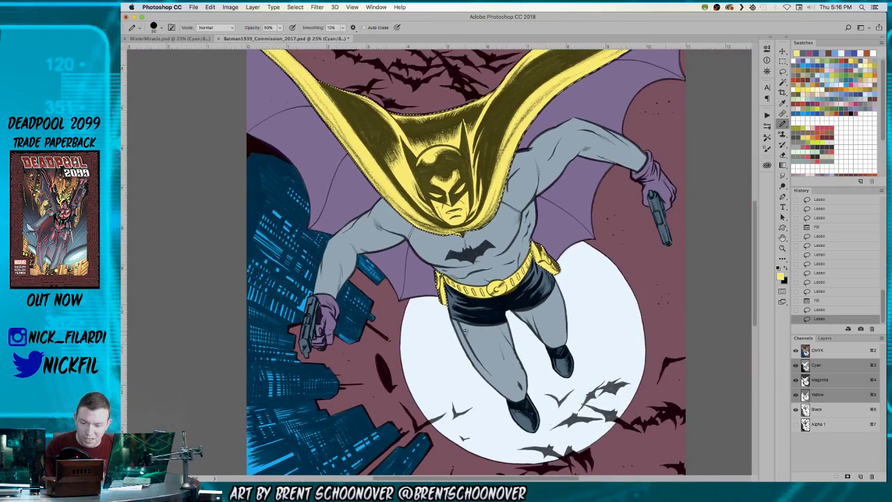
left_click(455, 300, "alt")
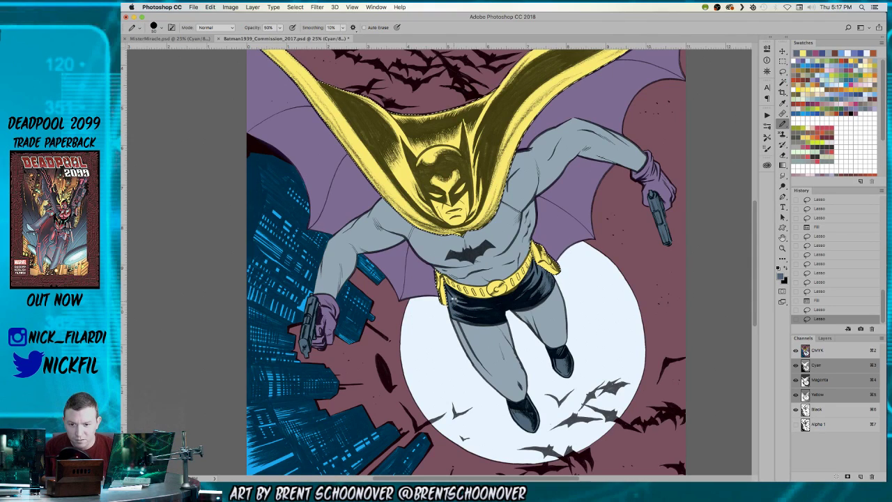
key("alt+BackSpace")
scroll(561, 338, "up", 3)
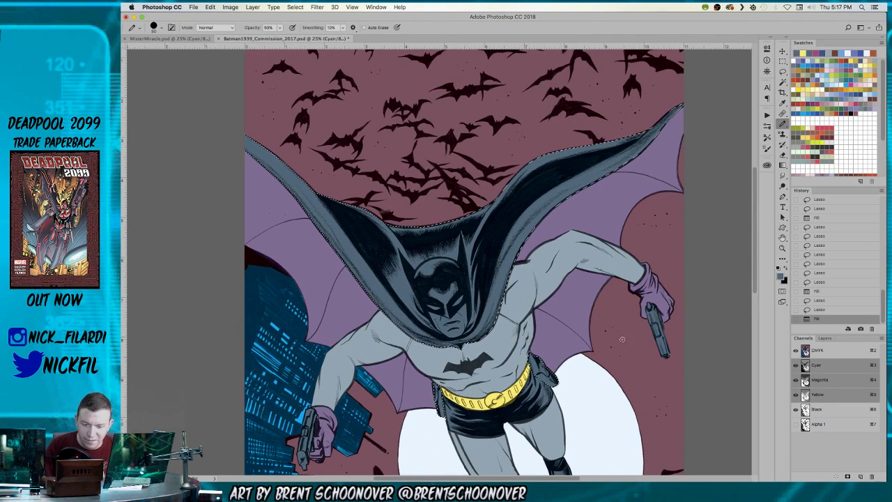
Fill the selection with a reddish-brown swatch, fade the fill, and subtract both belt pouches from the selection.
left_click(847, 55)
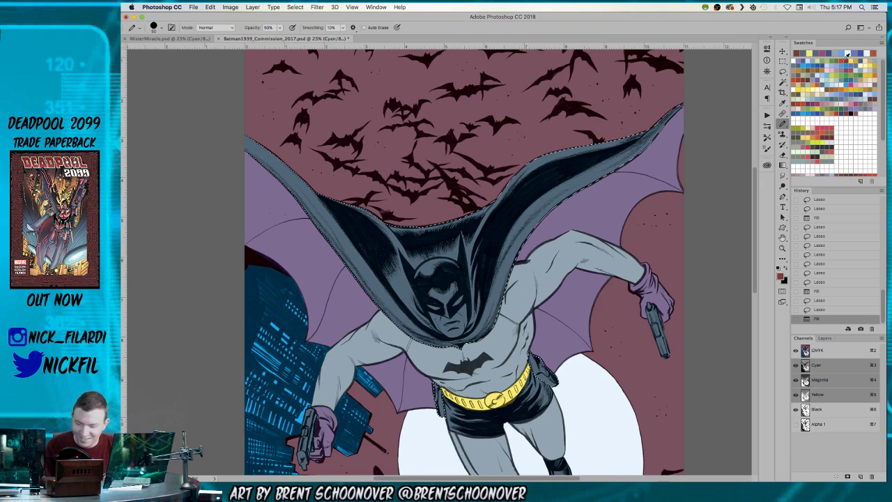
key("alt+BackSpace")
key("l")
mouse_move(497, 410)
left_mouse_down()
mouse_move(675, 378)
mouse_move(571, 356)
left_mouse_up()
mouse_move(481, 372)
left_mouse_down()
mouse_move(524, 276)
mouse_move(547, 345)
mouse_move(534, 314)
left_mouse_up()
Refill the cape and cowl with the sampled slate blue-grey and clear the remaining selection with the Lasso.
left_click_drag(524, 275, 537, 334)
key("b")
left_click(536, 329, "alt")
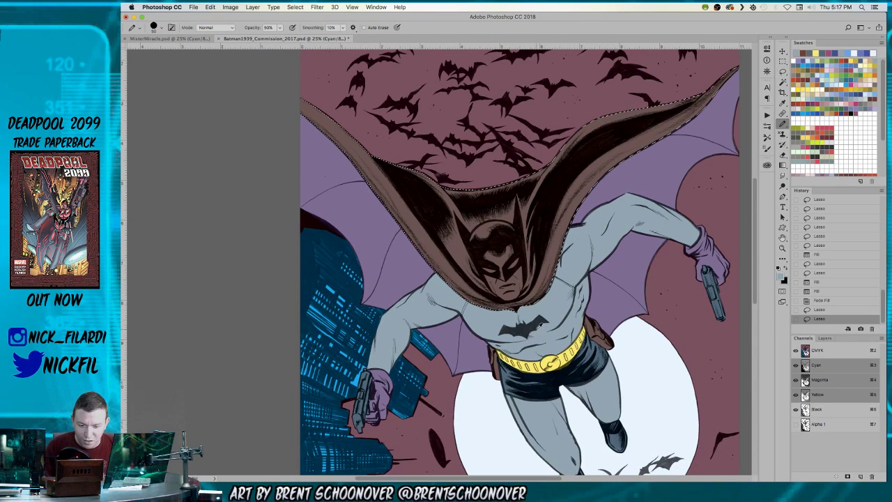
key("alt+BackSpace")
key("l")
mouse_move(349, 91)
left_mouse_down()
mouse_move(329, 214)
mouse_move(412, 296)
mouse_move(497, 334)
left_mouse_up()
left_click_drag(739, 167, 743, 103)
Lasso both eye slits in the cowl, fill them with white and deselect.
key("z")
left_click(463, 255)
left_click(463, 254)
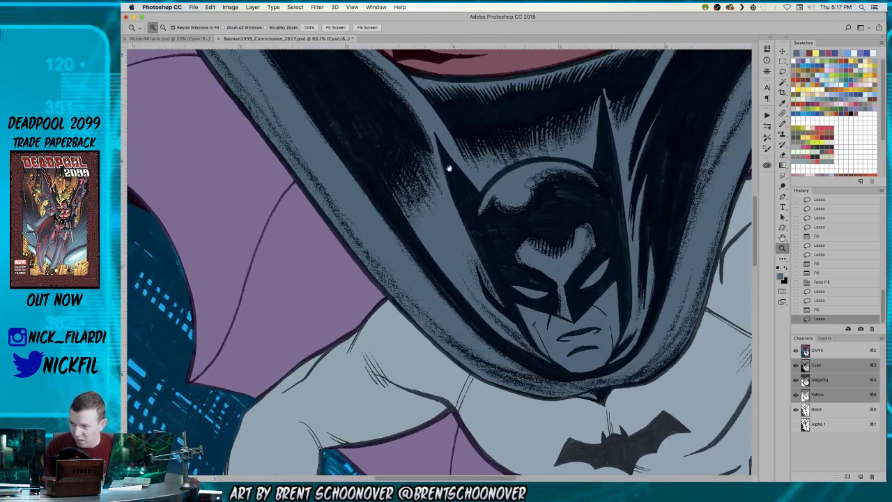
left_click_drag(536, 274, 452, 174)
key("l")
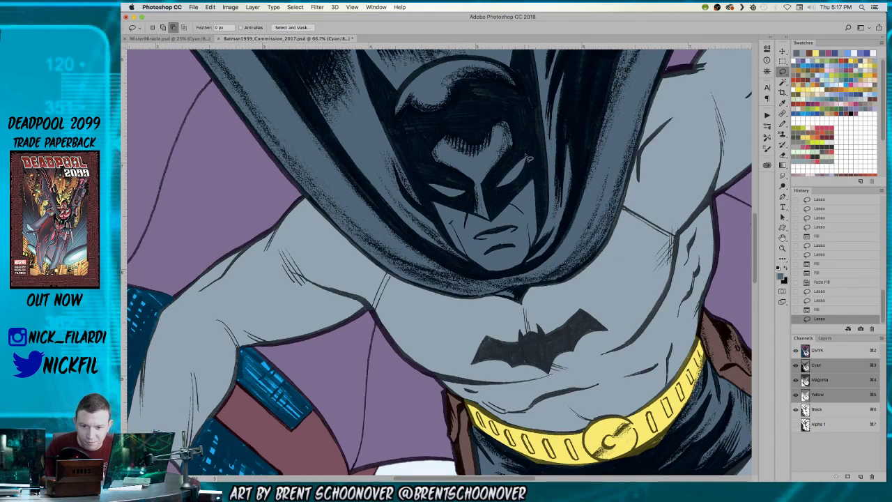
left_click_drag(532, 155, 529, 152)
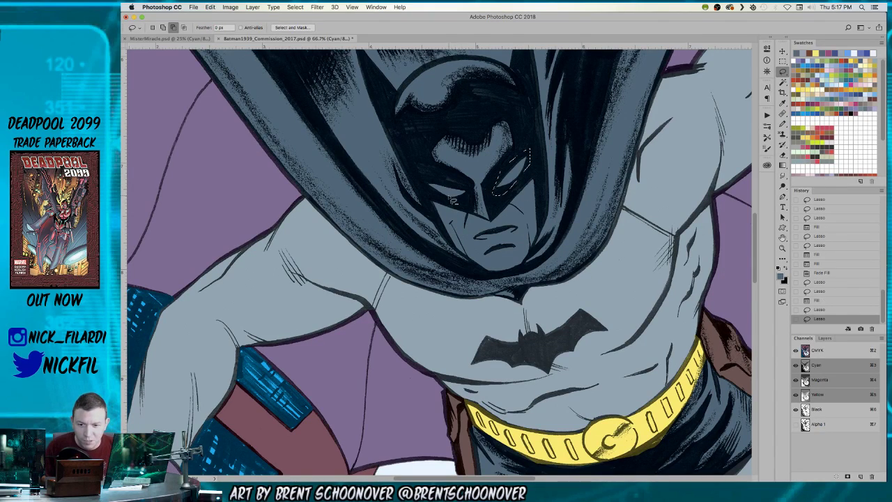
left_click_drag(472, 194, 474, 193)
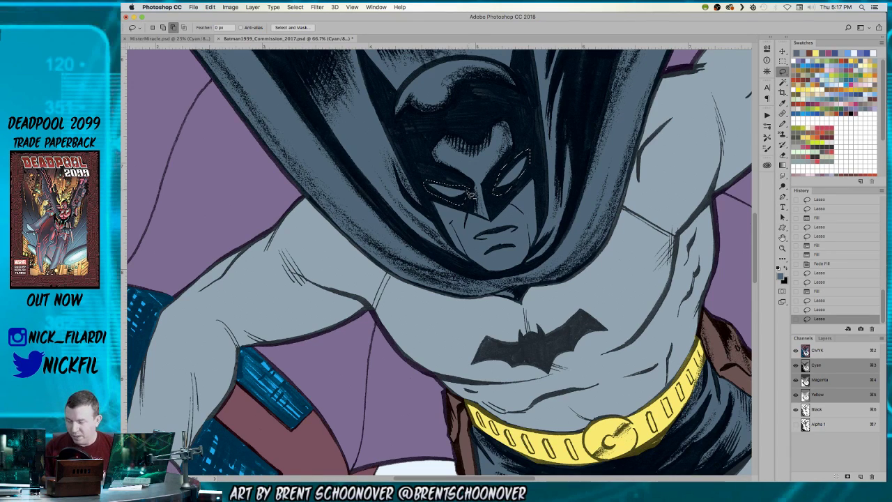
left_click(840, 86)
key("alt+BackSpace")
key("super+d")
Lasso Batman's exposed lower face below the mask, fill it with a tan skin swatch and deselect.
mouse_move(494, 222)
left_mouse_down()
mouse_move(484, 264)
mouse_move(454, 267)
left_mouse_up()
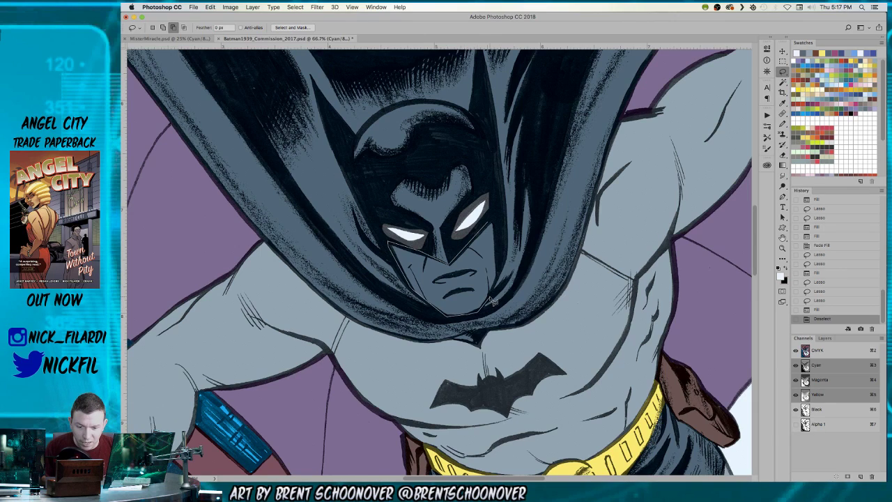
left_click(499, 278)
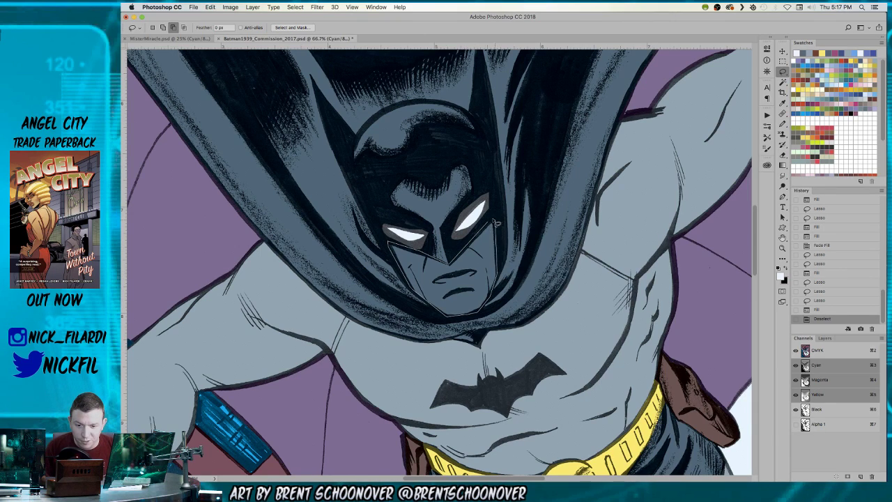
left_click(494, 222, "alt")
key("z")
left_click(451, 273, "alt")
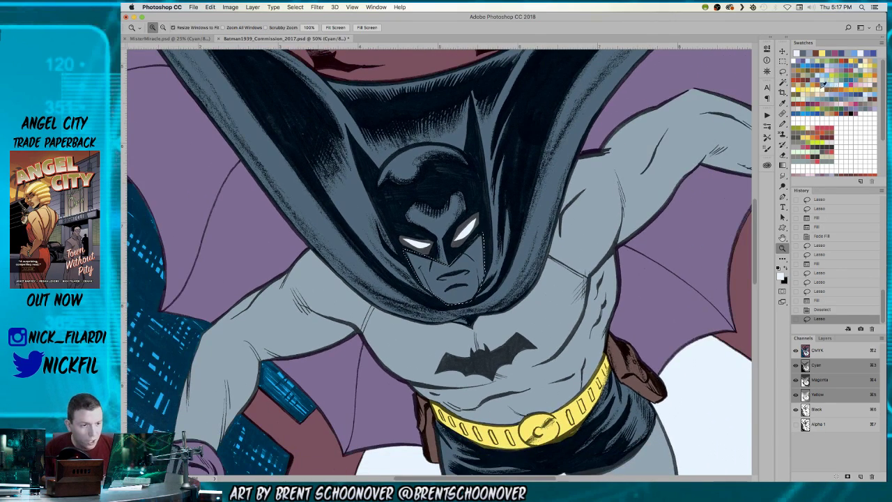
left_click(800, 82)
key("alt+BackSpace")
key("super+d")
Sample the white of the eyes, lasso the mouth opening between the lips, fill it with white and deselect.
left_click(366, 268, "alt")
left_click(460, 265)
left_click(460, 265)
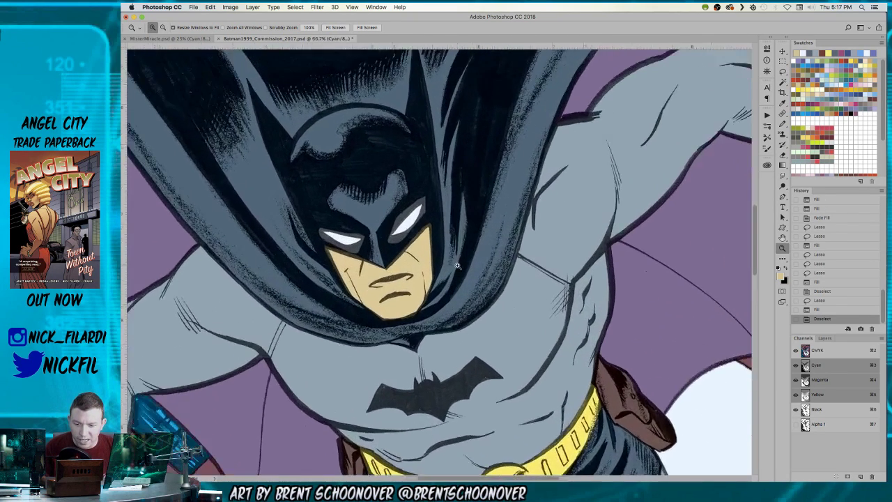
left_click(460, 265)
key("b")
left_click(384, 203, "alt")
left_click_drag(359, 258, 439, 225)
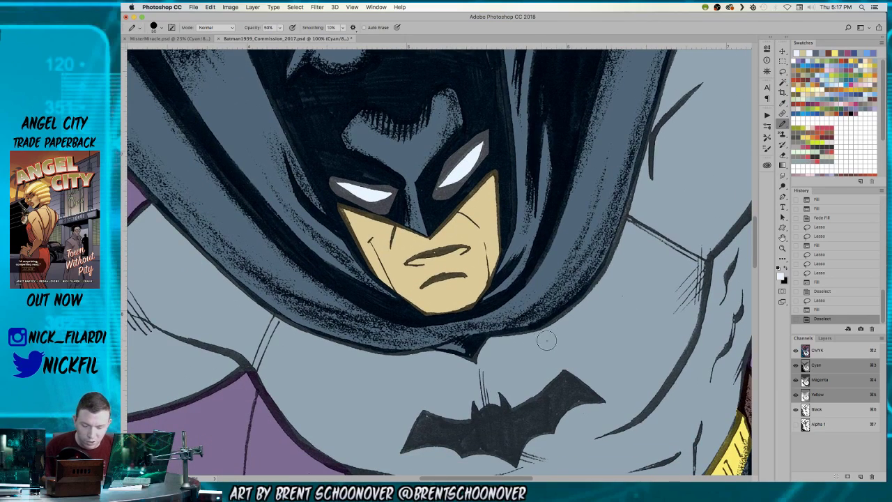
key("l")
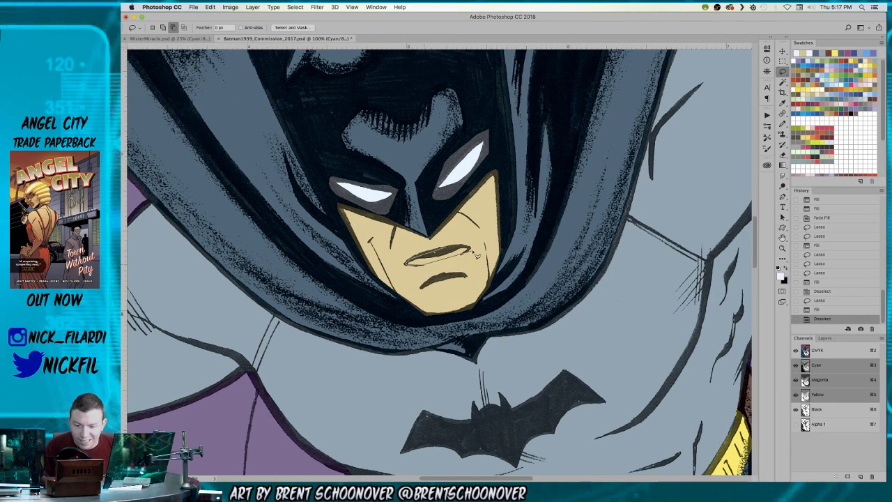
mouse_move(473, 252)
left_mouse_down()
mouse_move(458, 256)
mouse_move(477, 252)
left_mouse_up()
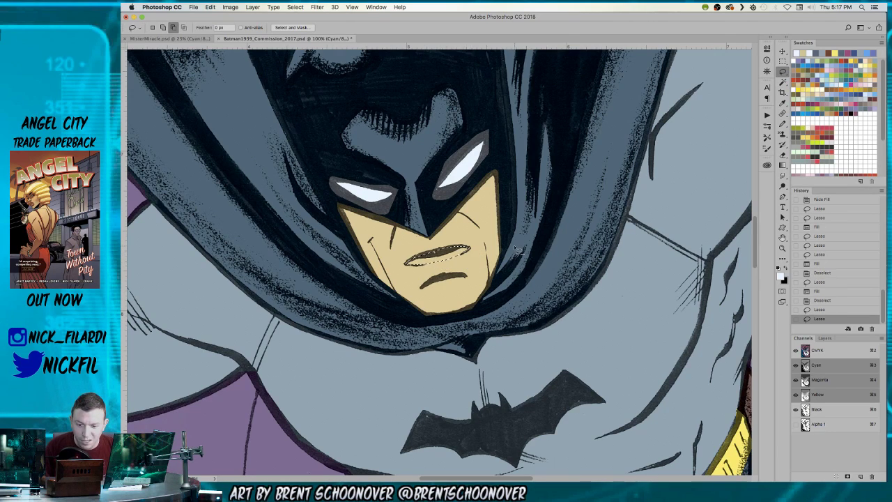
key("alt+BackSpace")
key("super+d")
Select the purple cape underside with the Magic Wand and subtract the gloved hands from the selection with the Lasso.
key("z")
left_click(448, 242, "alt")
left_click(448, 242, "alt")
left_click(448, 242, "alt")
left_click_drag(423, 273, 504, 334)
left_click(511, 326, "alt")
left_click(514, 325, "alt")
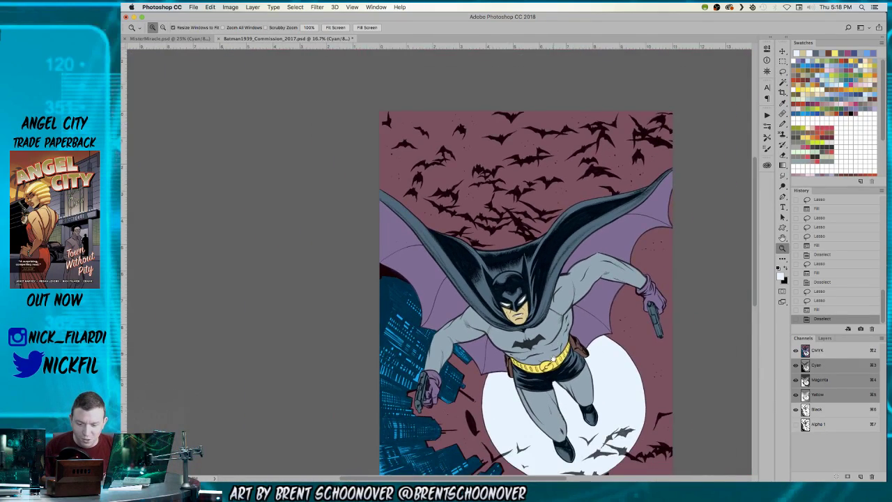
left_click_drag(553, 359, 507, 307)
left_click(490, 334, "alt")
key("w")
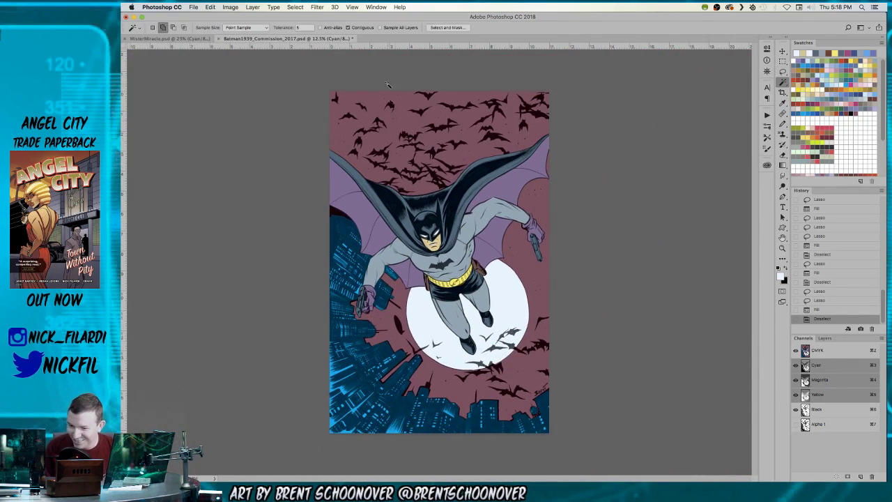
left_click(493, 240)
key("l")
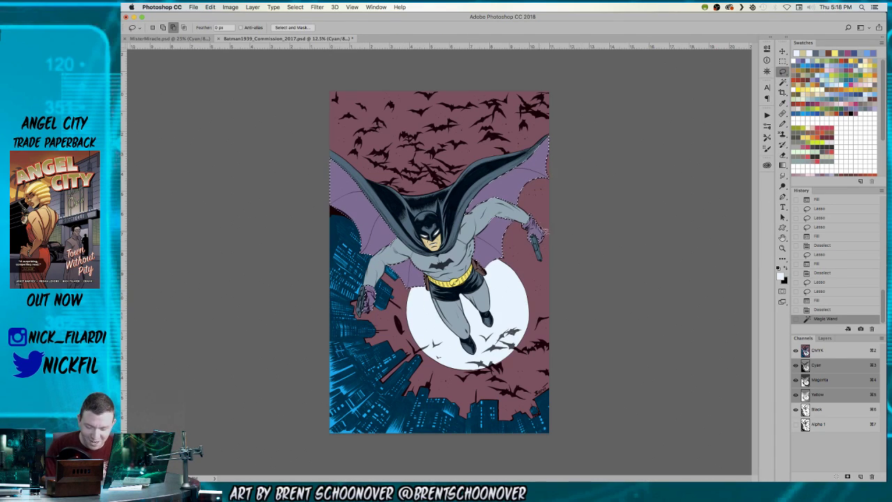
left_click_drag(546, 283, 543, 275)
left_click_drag(548, 209, 548, 182)
left_click_drag(394, 313, 348, 311)
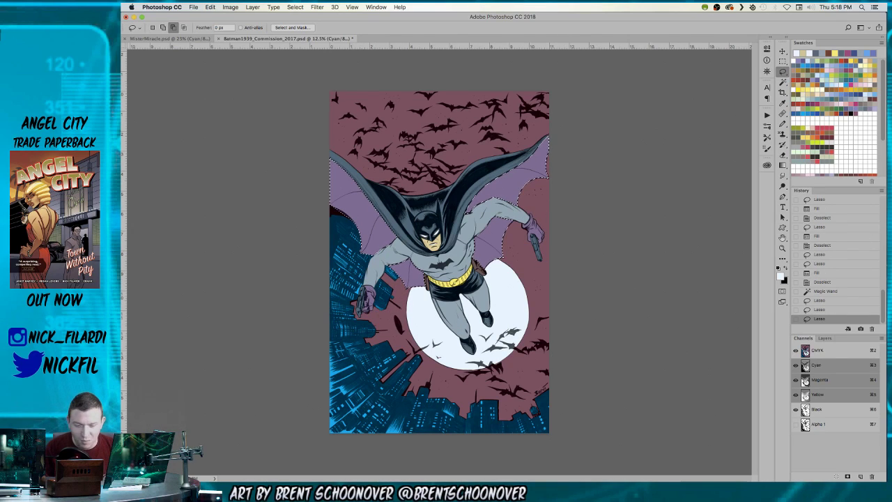
Fill the selected cape underside with the 100C 0M 0Y 0K cyan swatch and fade the fill to shift the purple toward blue.
left_click(848, 82)
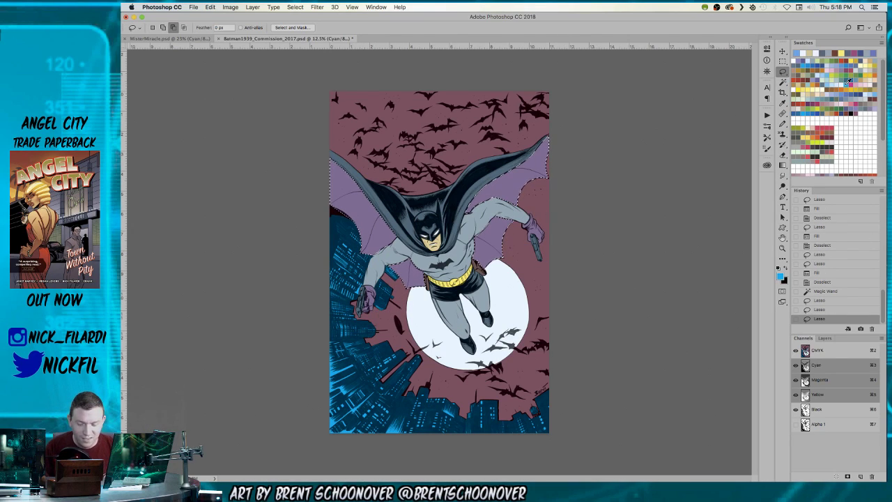
key("alt+BackSpace")
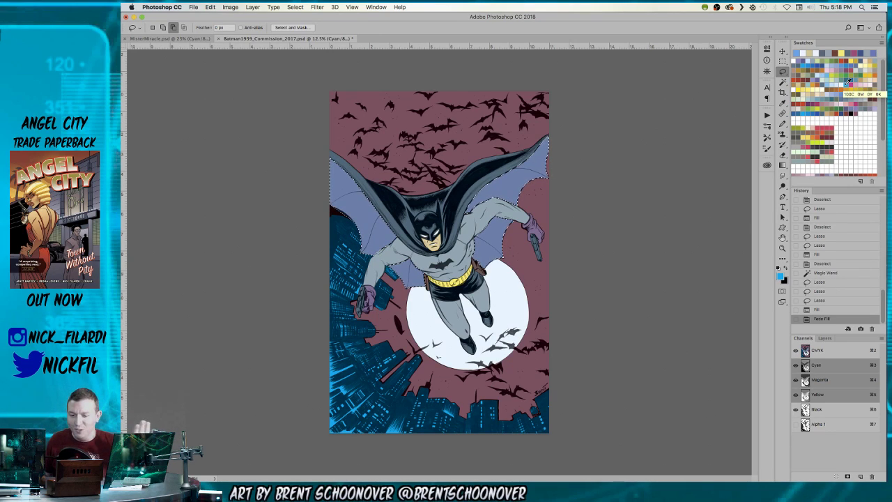
Deselect the cape underside, check the whole figure and save the Batman commission file.
key("super+d")
key("z")
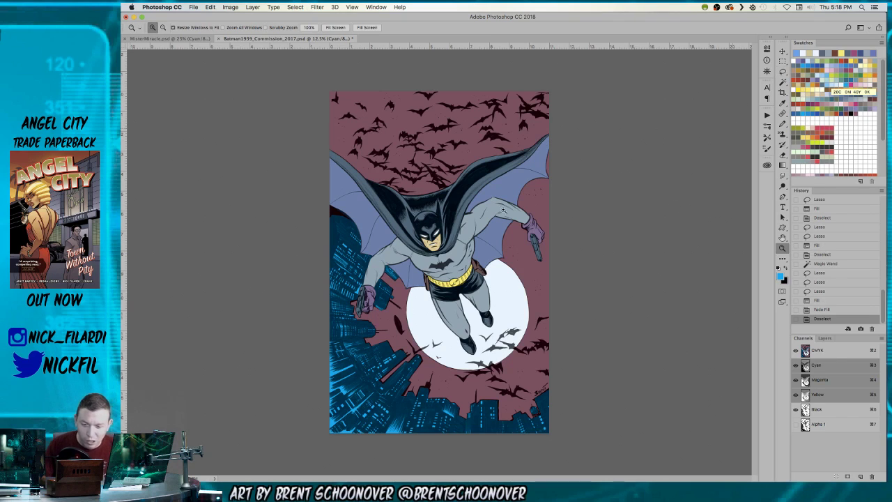
key("super+plus")
left_click_drag(563, 243, 535, 224)
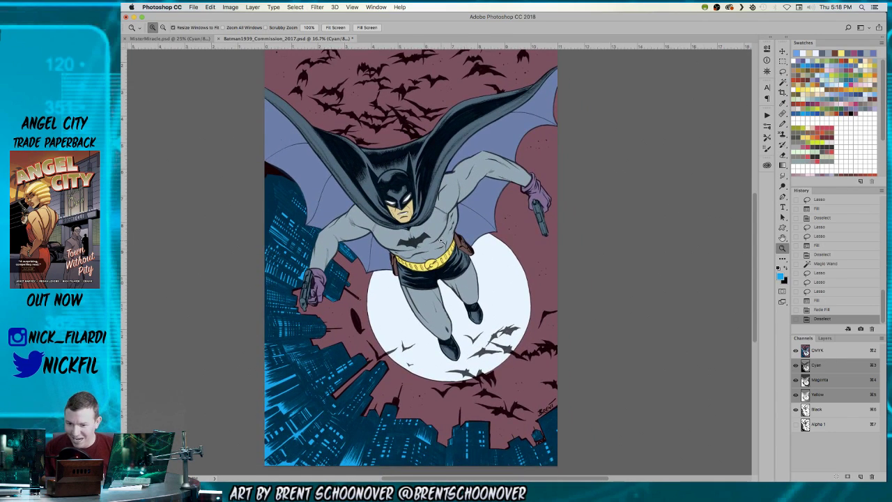
key("super+plus")
left_click(473, 225, "alt")
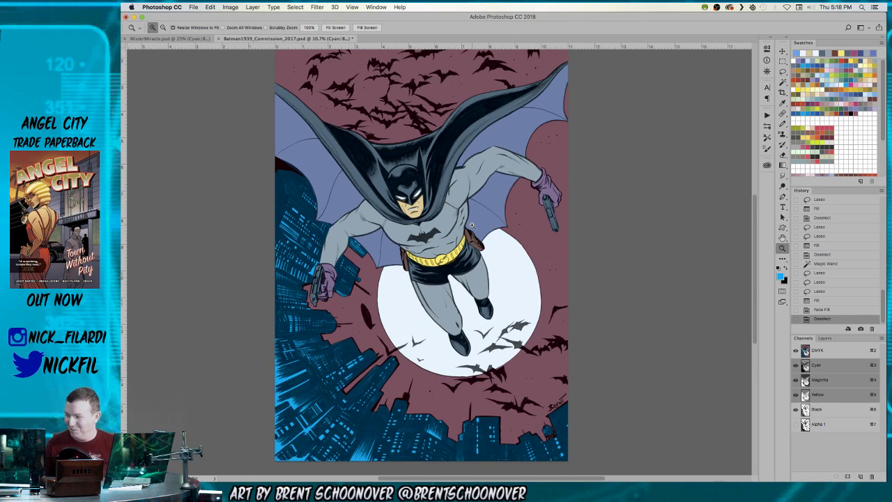
key("super+s")
View MisterMiracle.psd and the Batman commission side by side, giving the Batman artwork the wider share.
left_click(185, 39)
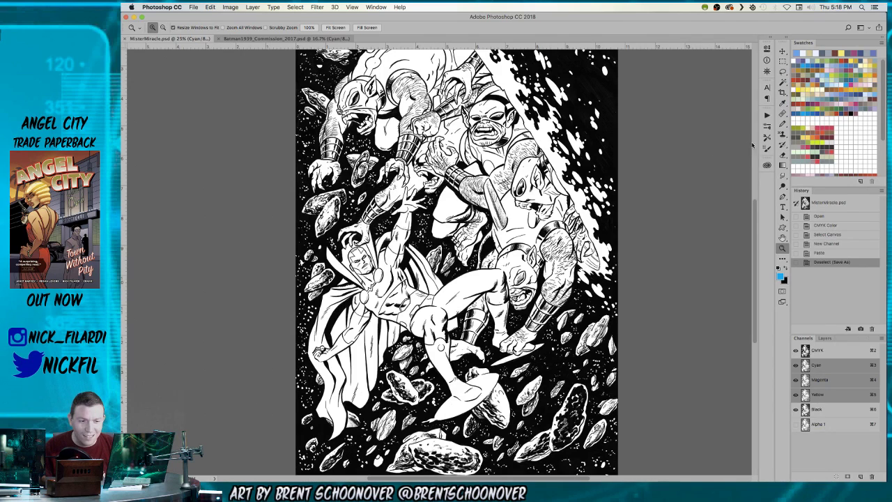
left_click_drag(762, 144, 757, 146)
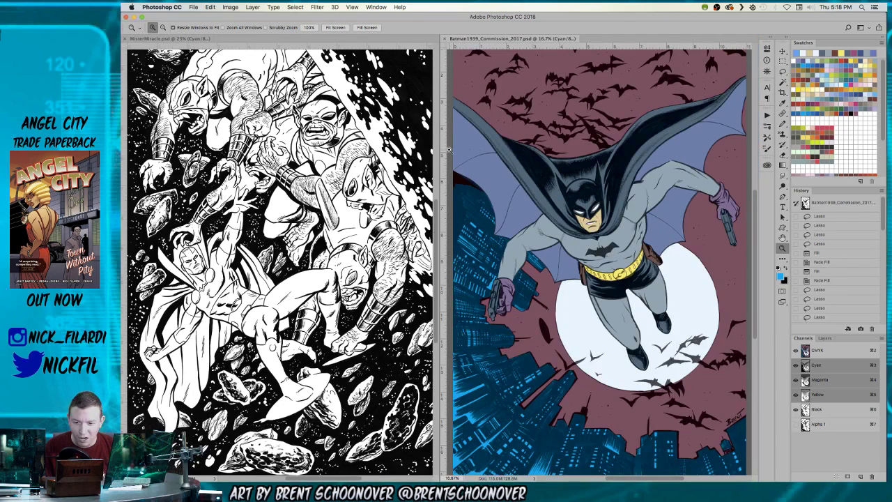
left_click_drag(439, 156, 556, 156)
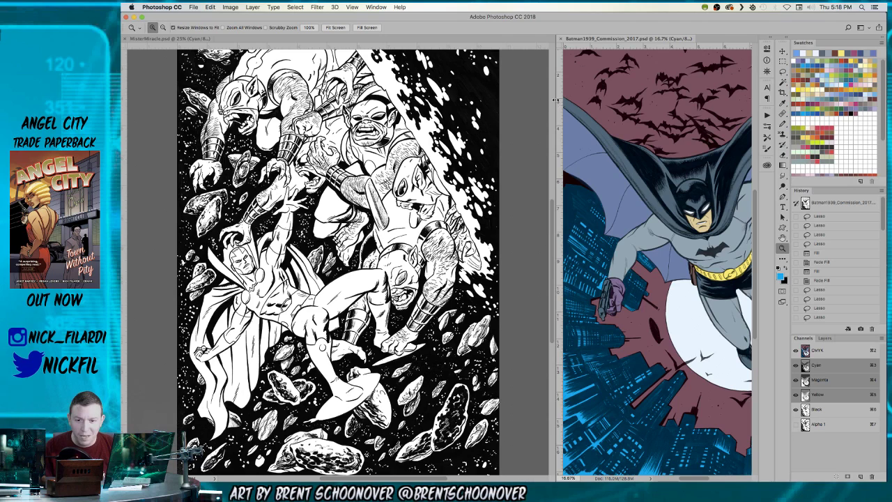
left_click_drag(557, 101, 297, 106)
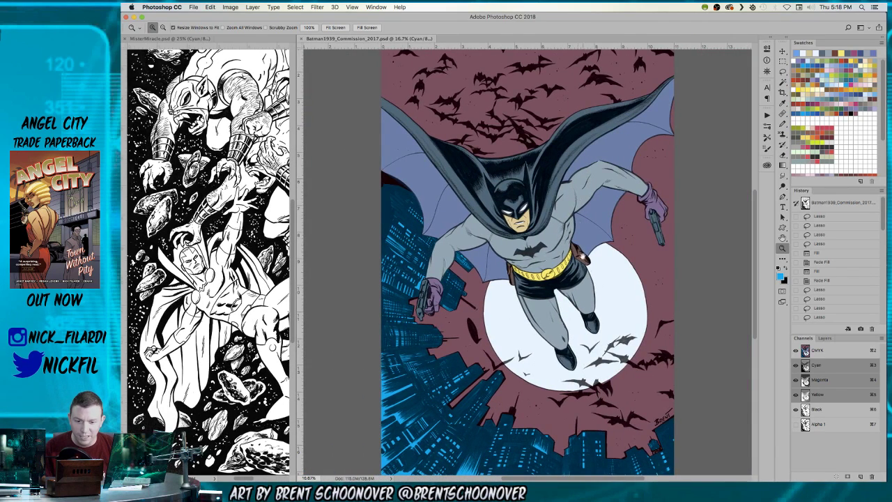
Hide the Black channel to inspect the Batman flats without line art, and show the channel again.
scroll(577, 240, "down", 3)
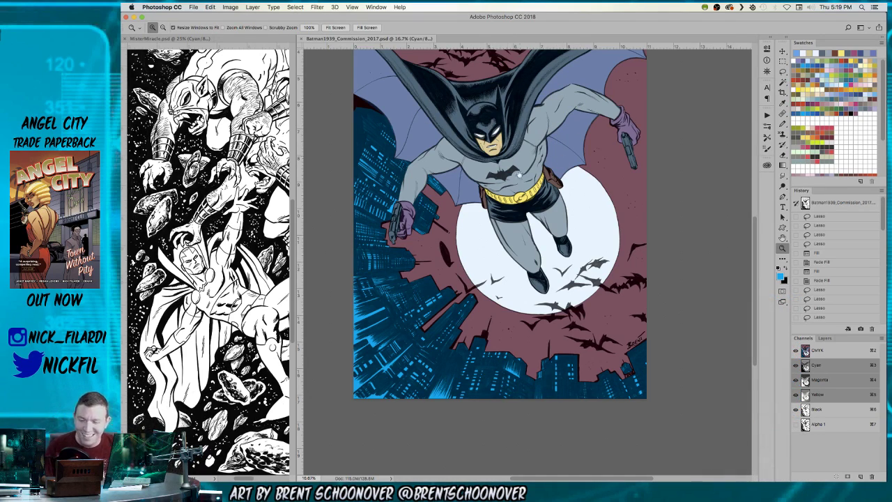
scroll(517, 169, "up", 3)
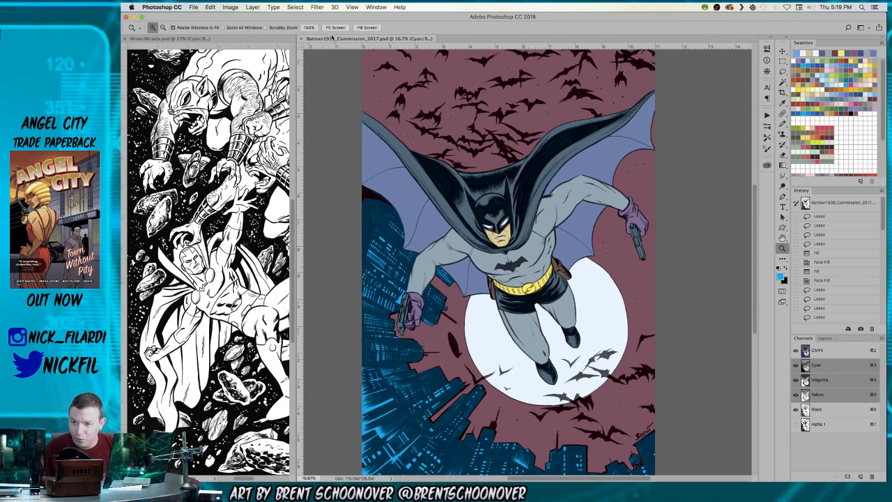
left_click_drag(589, 308, 579, 265)
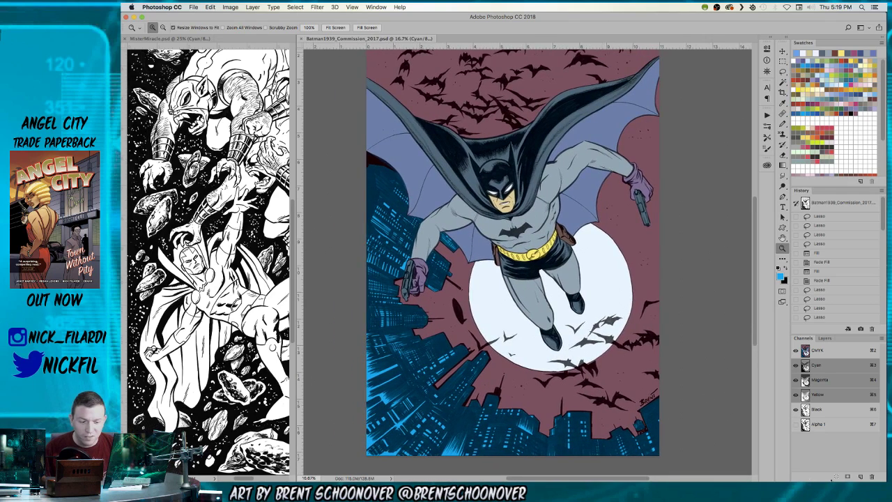
left_click(796, 410)
left_click_drag(510, 245, 463, 300)
left_click(492, 310, "alt")
left_click_drag(547, 350, 772, 407)
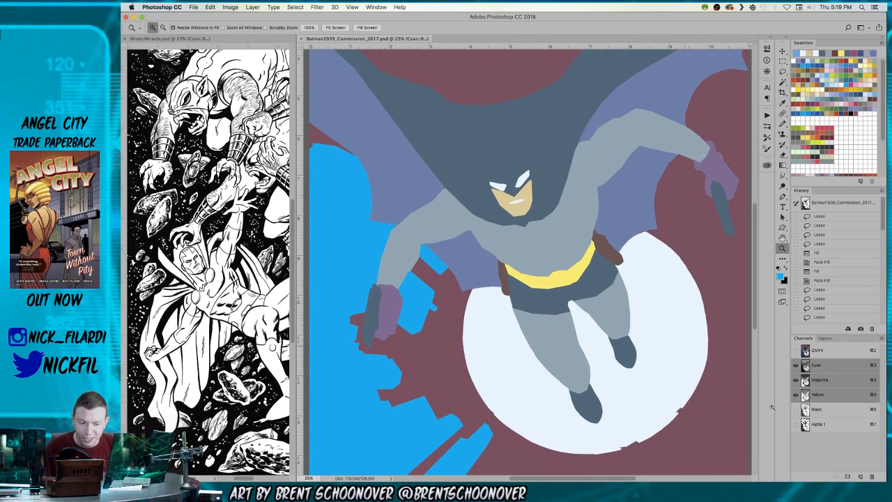
left_click(796, 410)
left_click(430, 301, "alt")
left_click(430, 302, "alt")
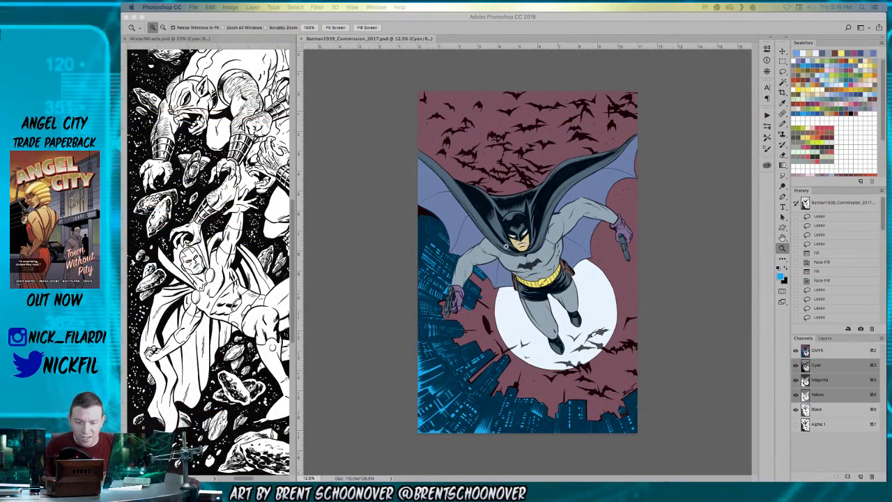
Examine the colour flats on Batman's figure, cape and the moon, both close up and at full-page view.
left_click(477, 220)
left_click_drag(506, 314, 463, 214)
left_click(452, 187, "alt")
left_click(452, 187, "alt")
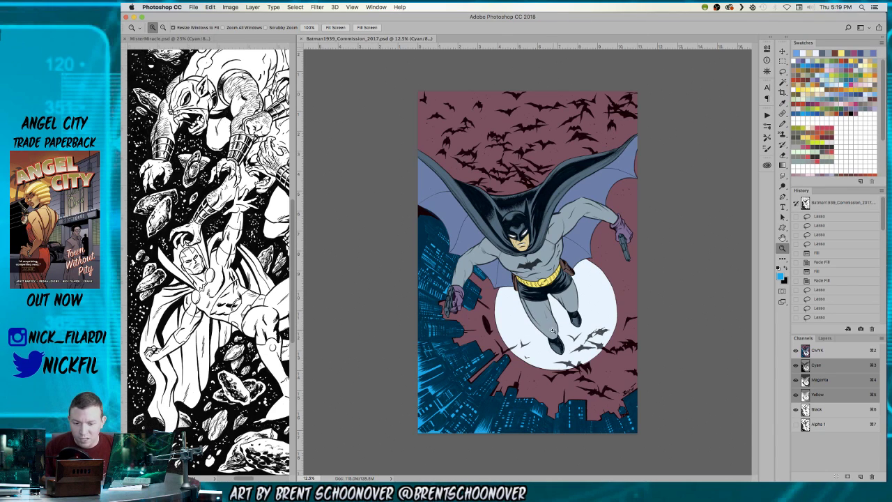
left_click(514, 271)
left_click_drag(572, 337, 555, 325)
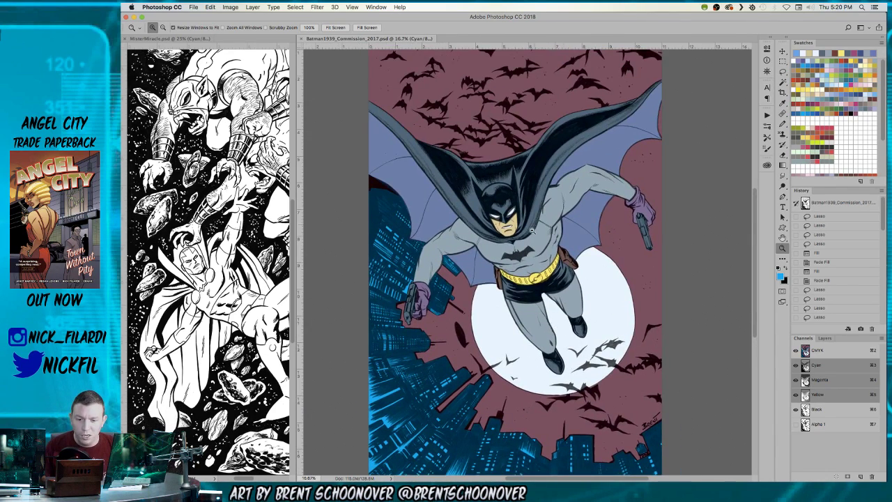
left_click(533, 228)
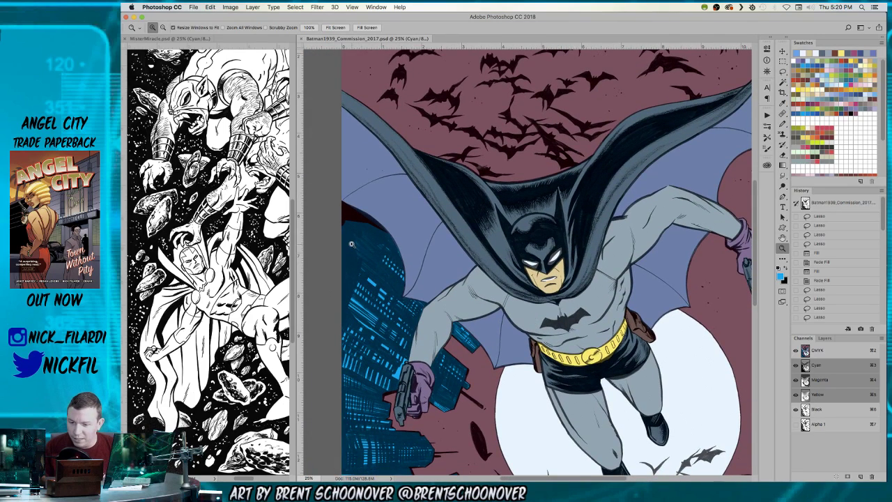
left_click(483, 327, "alt")
left_click_drag(506, 369, 499, 301)
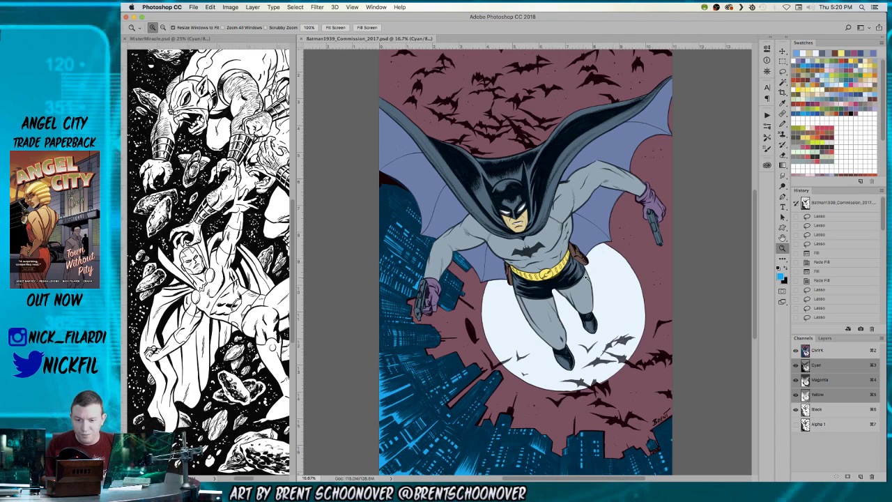
left_click(559, 279)
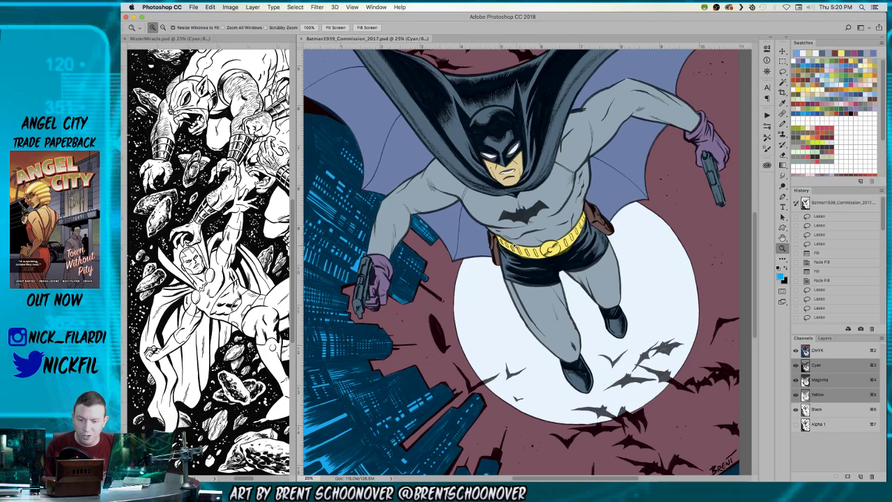
left_click(539, 284, "alt")
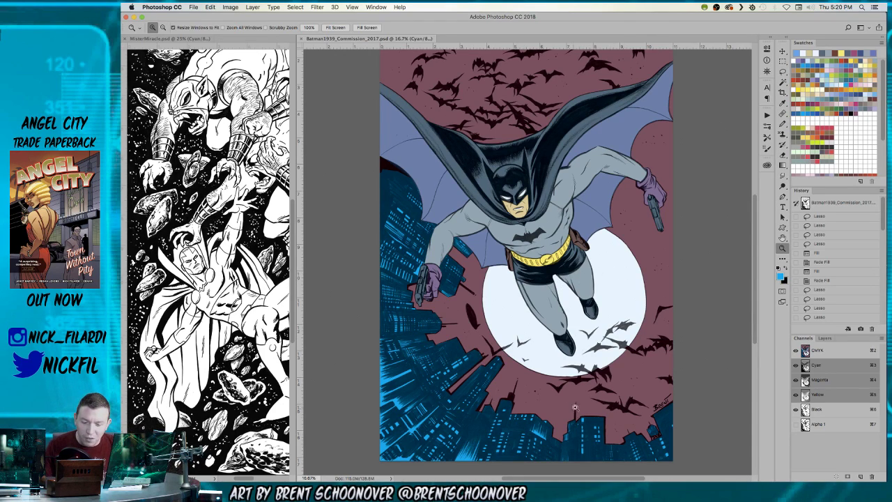
Examine the blue city skyline around the page's lower edge and how it reads against Batman and the moon.
left_click(536, 433)
left_click_drag(559, 426, 560, 284)
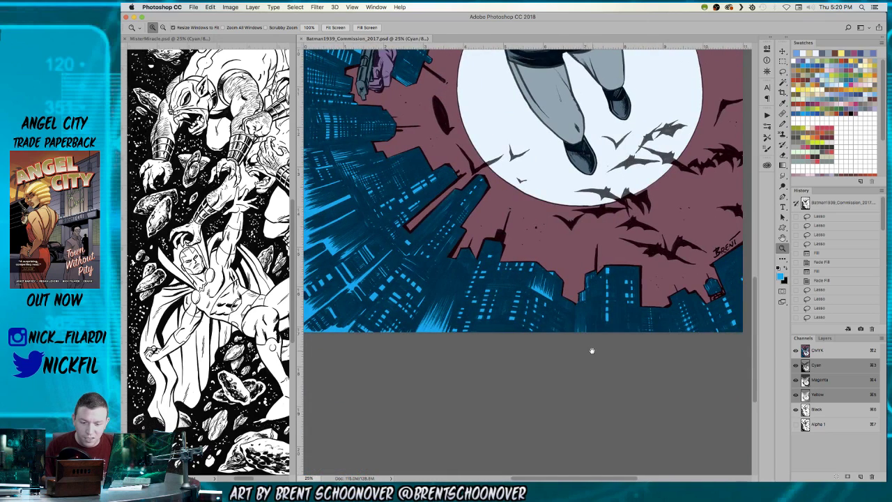
left_click_drag(398, 164, 490, 320)
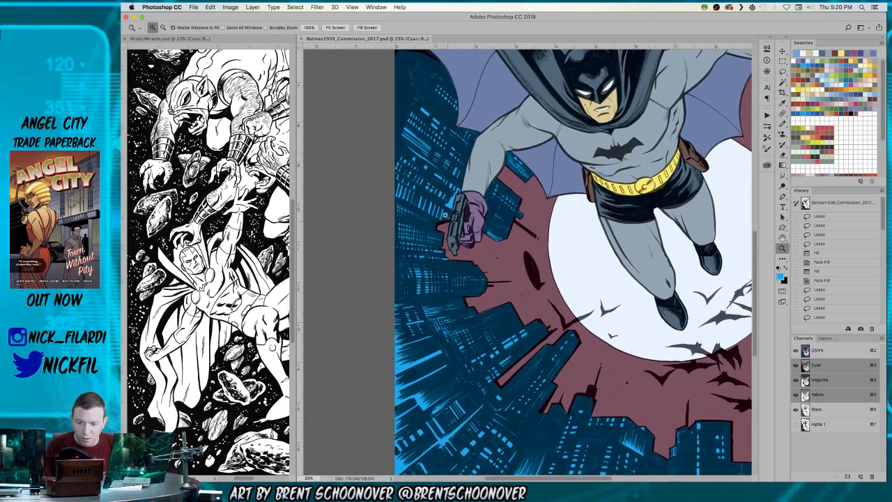
left_click_drag(703, 413, 579, 306)
left_click(546, 271, "alt")
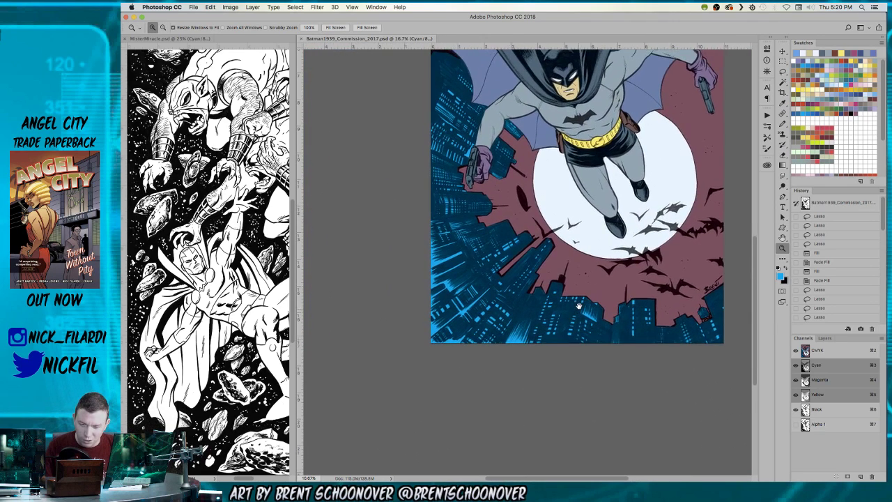
left_click(517, 294, "alt")
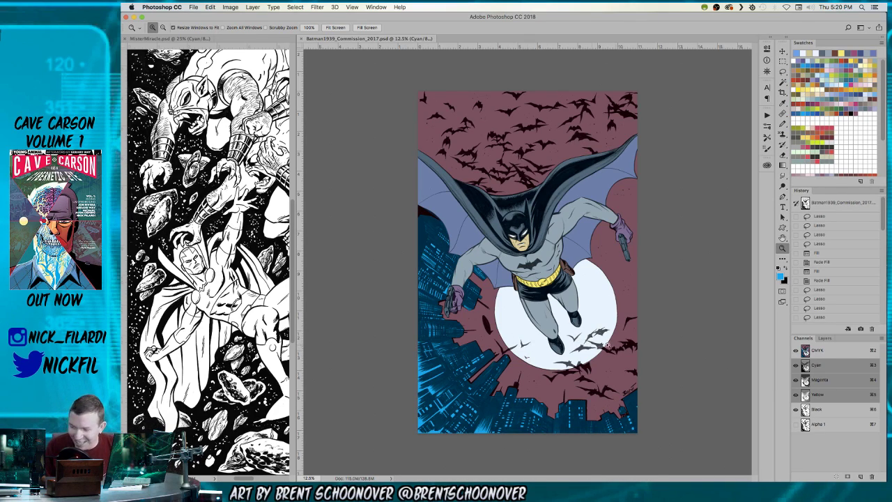
left_click(567, 346)
left_click_drag(581, 381, 620, 334)
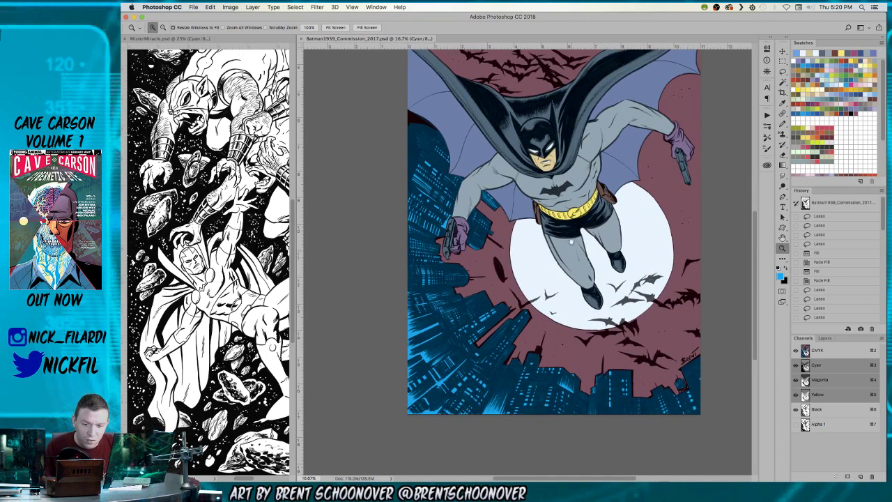
left_click_drag(572, 243, 572, 314)
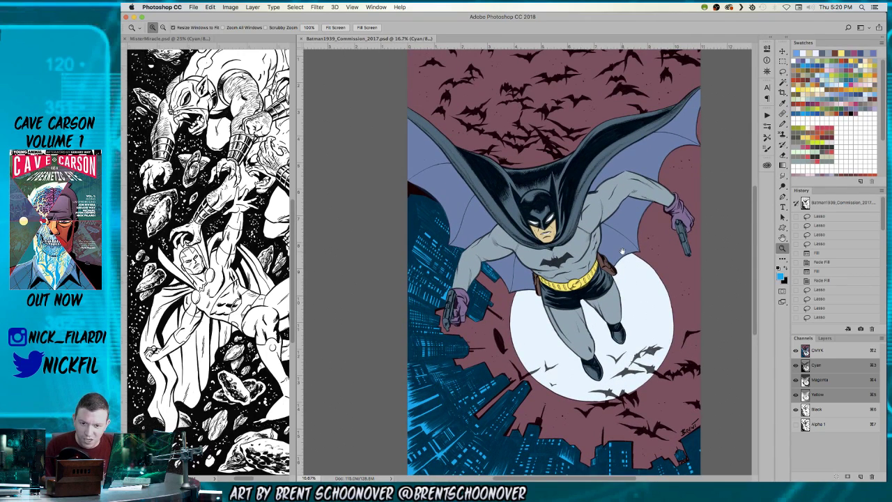
Close the Batman commission and bring the MisterMiracle.psd artwork into full view.
left_click_drag(297, 58, 597, 58)
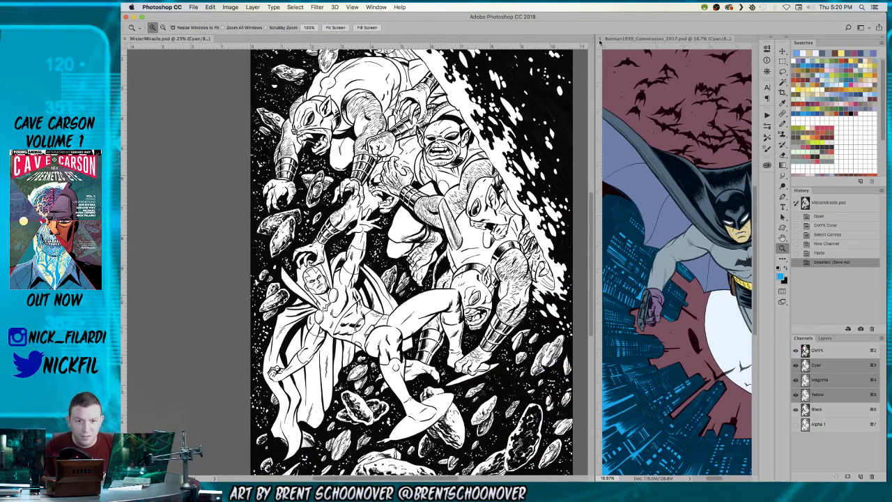
left_click(599, 40)
key("super+plus")
left_click_drag(626, 57, 652, 161)
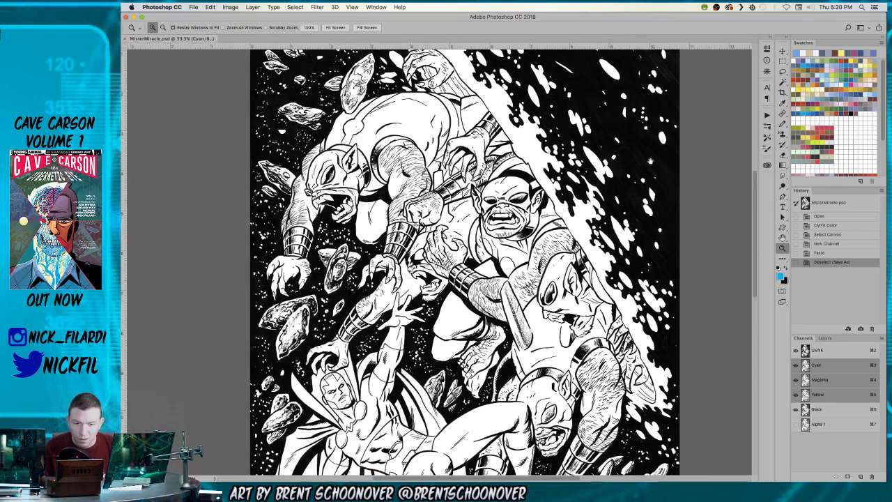
Copy the full CMYK composite of the Mister Miracle line art and paste it into the Alpha 1 channel.
left_click(817, 427)
left_click(833, 348)
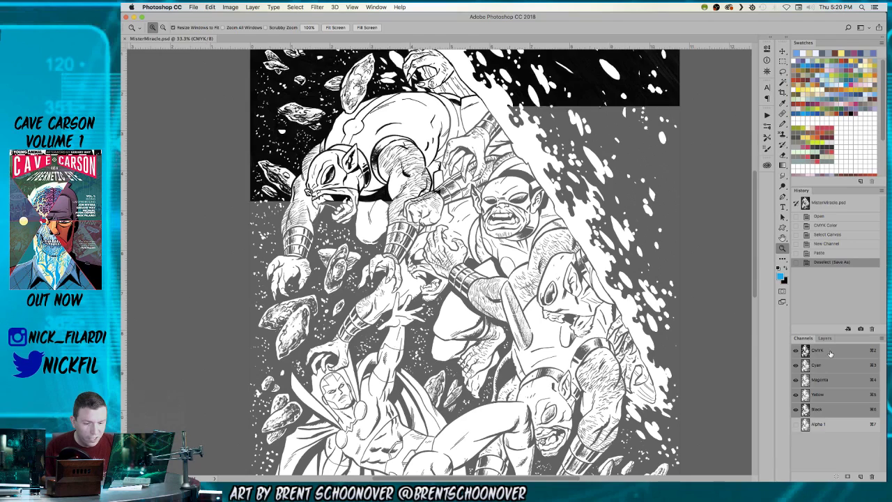
key("super+a")
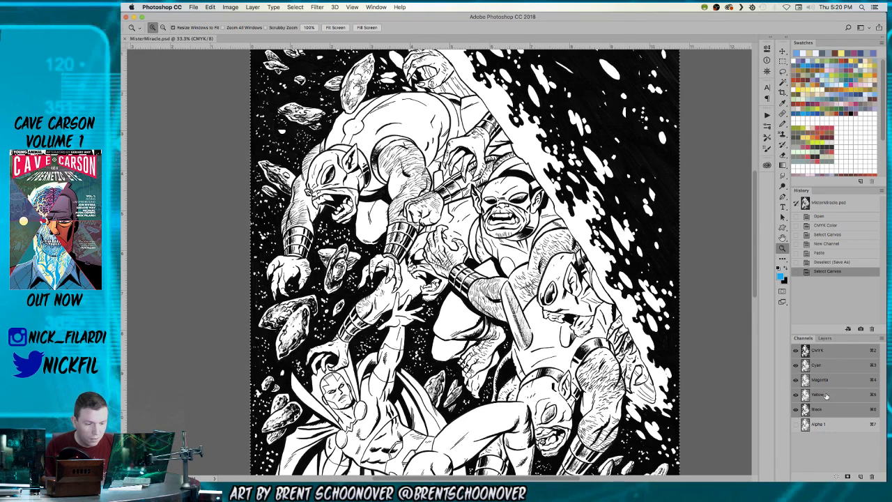
key("super+c")
left_click(815, 425)
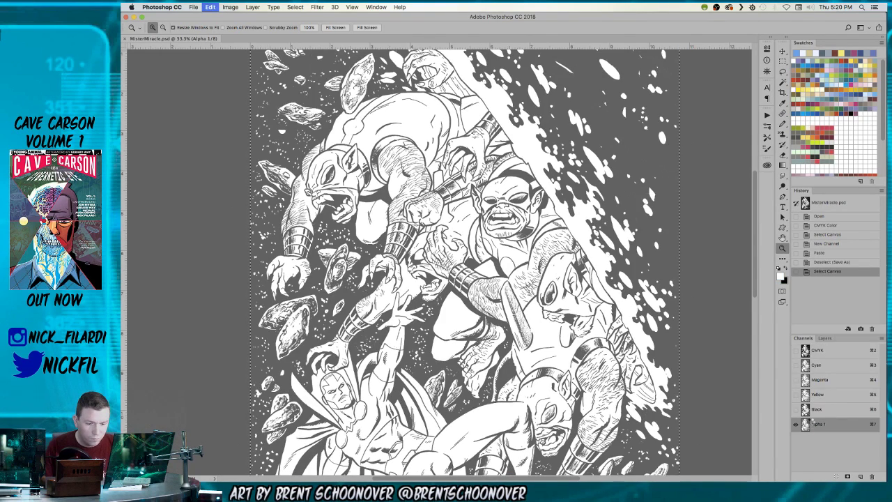
key("super+v")
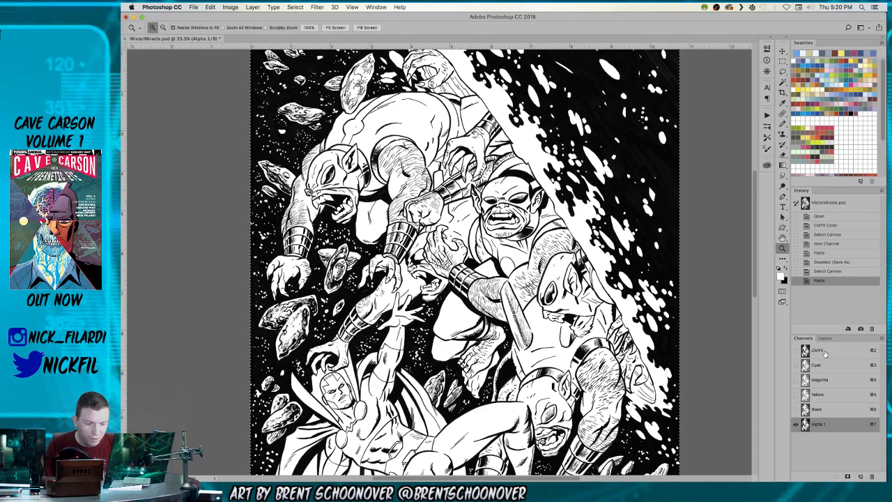
Make the Cyan, Magenta and Yellow channels active with Black kept visible, and deselect the canvas.
left_click(823, 352)
left_click(797, 411)
left_click(796, 412)
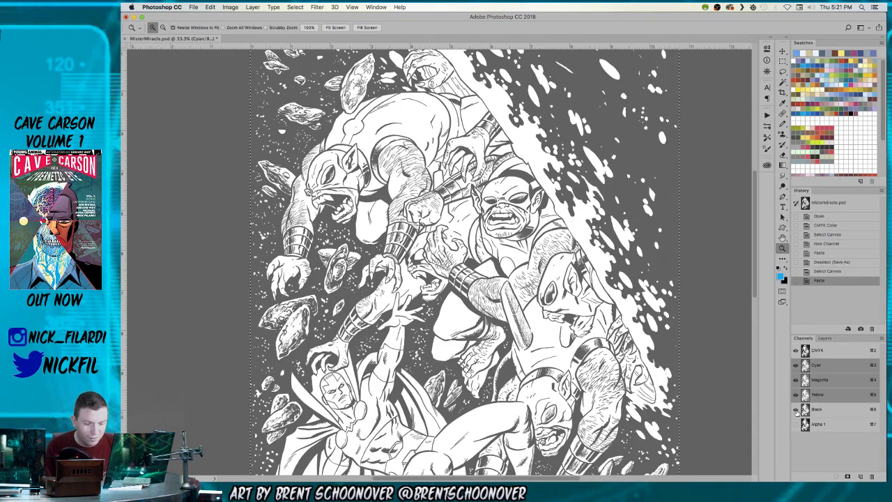
key("super+d")
Fill the entire Mister Miracle page with a dark blue swatch in the Cyan, Magenta and Yellow channels.
key("super+minus")
key("super+minus")
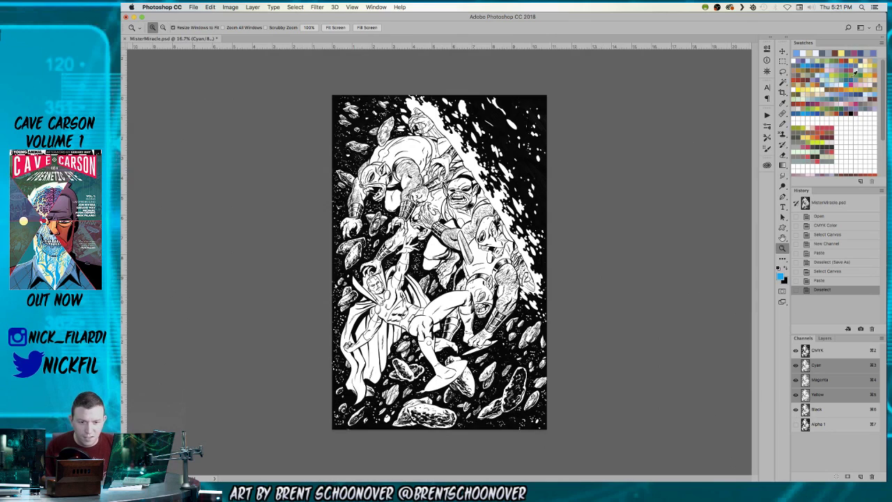
key("alt+BackSpace")
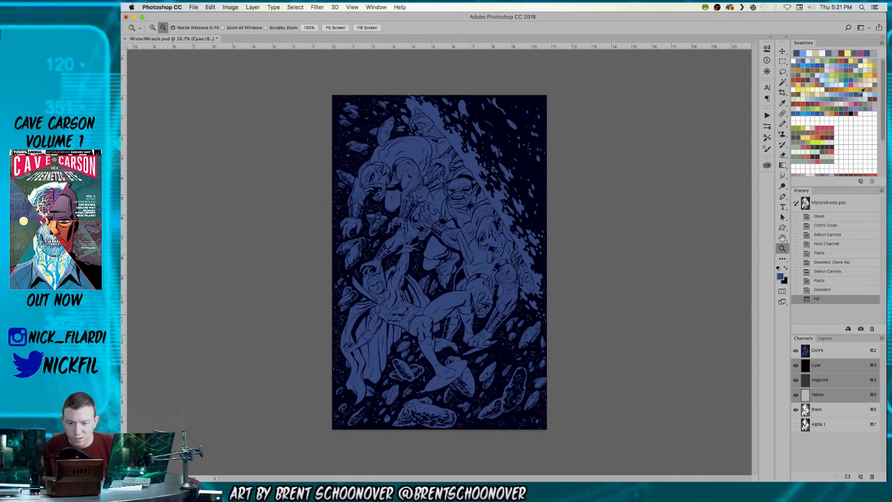
key("super+plus")
left_click(398, 162)
left_click_drag(492, 130, 517, 218)
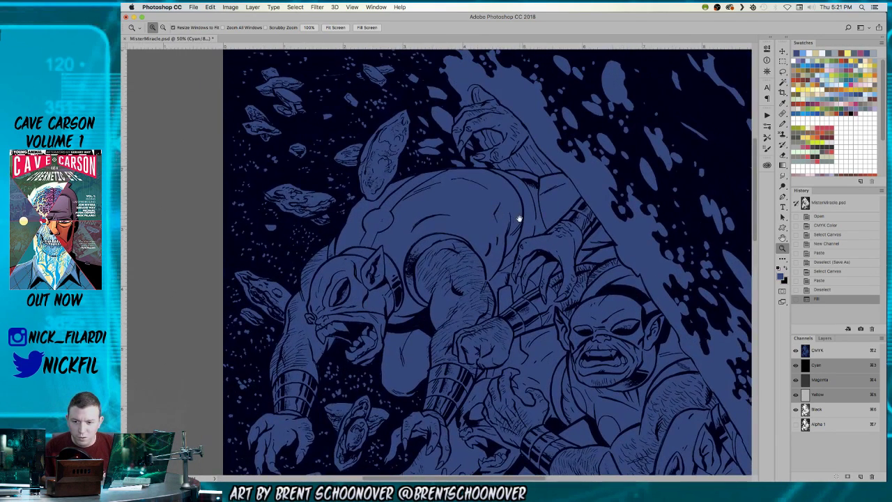
left_click_drag(420, 201, 497, 251)
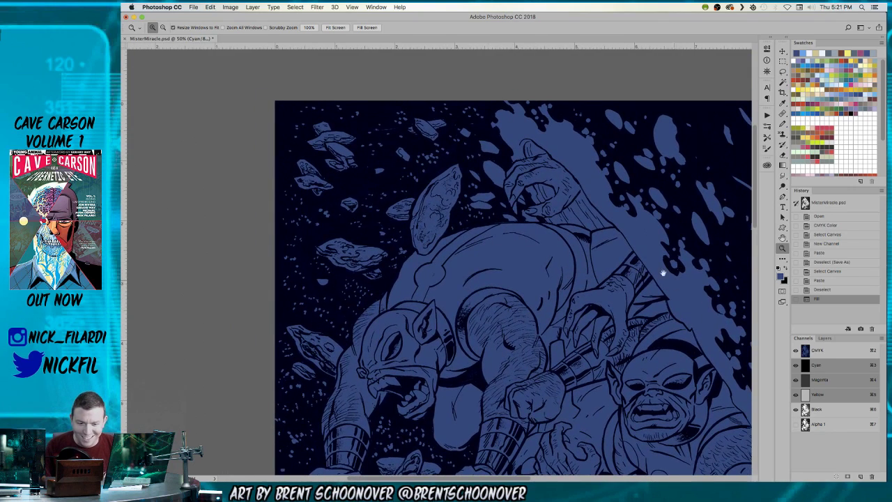
Choose a very pale blue swatch, activate the full CMYK composite, and select the long fiery energy streak with the Magic Wand.
left_click_drag(674, 279, 572, 261)
key("b")
left_click(841, 85)
left_click_drag(468, 167, 469, 153)
key("w")
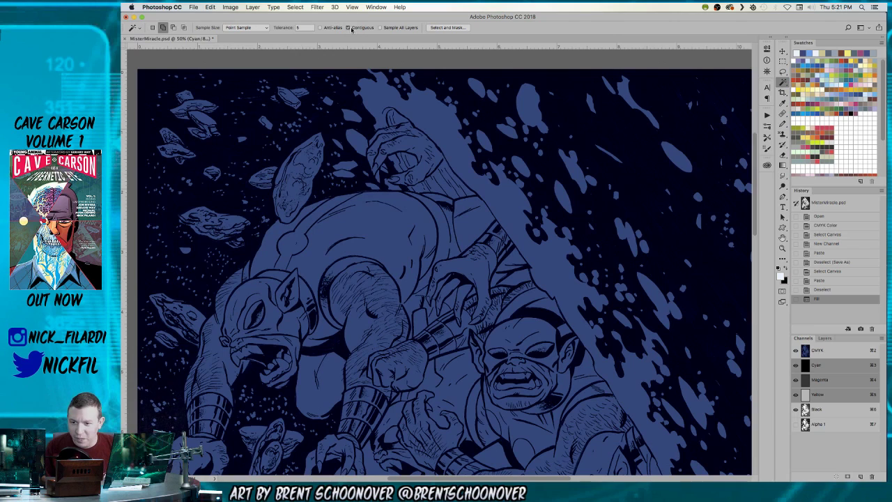
left_click(435, 139)
key("super+d")
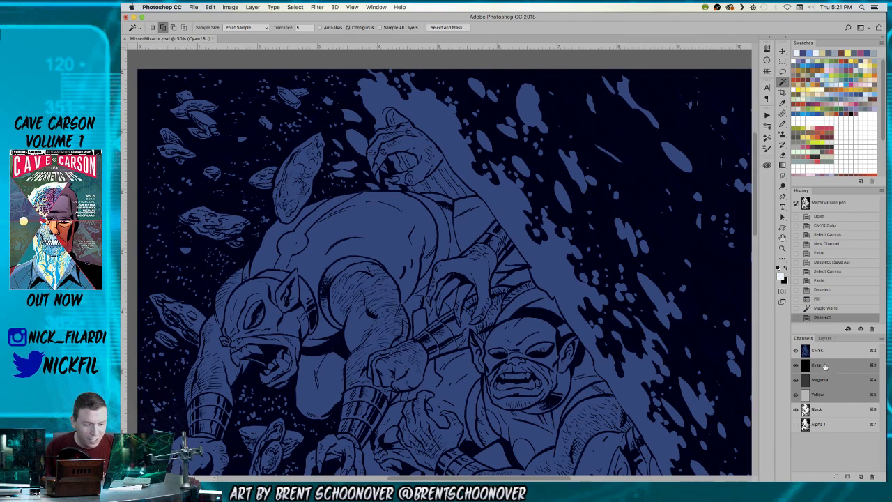
key("super+2")
left_click(533, 263)
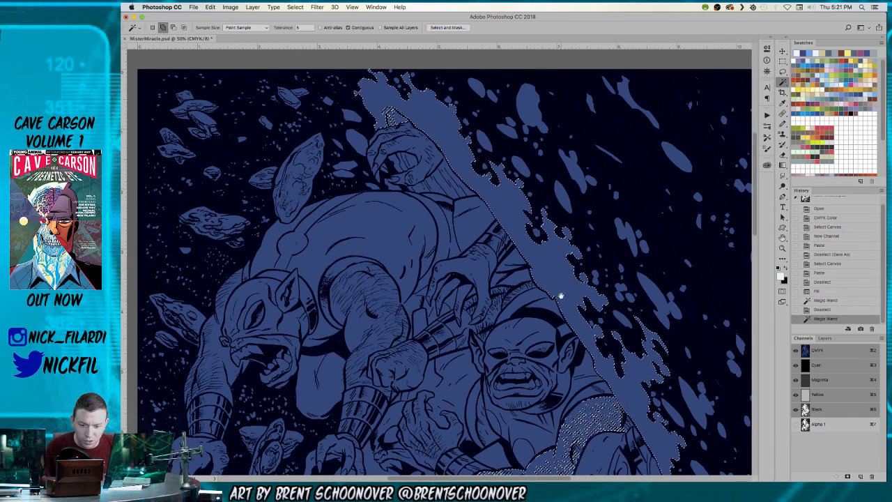
Subtract the hairy arm and shoulder areas beside the streak from the selection with the Lasso.
left_click_drag(560, 301, 415, 114)
key("l")
mouse_move(334, 218)
left_mouse_down()
mouse_move(441, 387)
mouse_move(472, 200)
mouse_move(482, 230)
left_mouse_up()
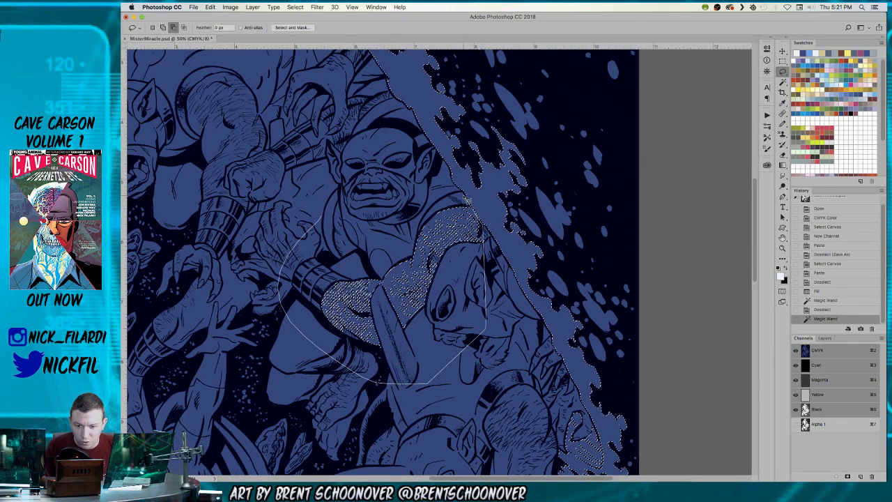
mouse_move(490, 361)
left_mouse_down()
mouse_move(448, 204)
mouse_move(477, 282)
left_mouse_up()
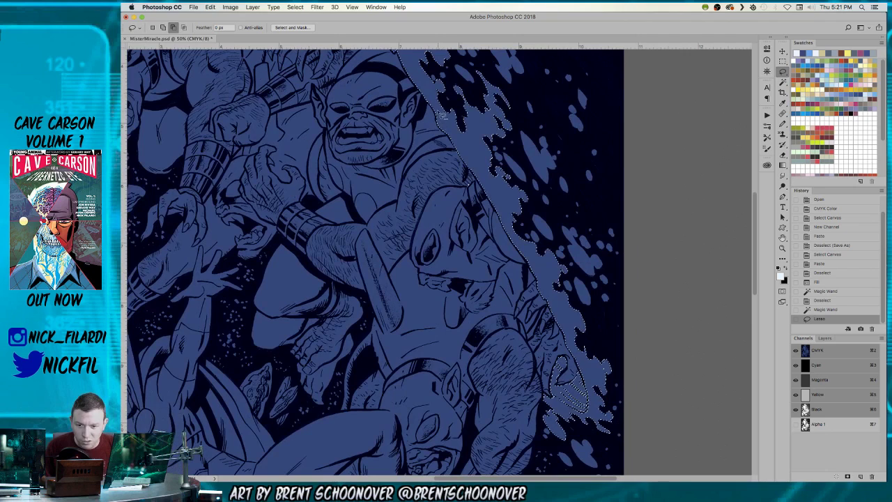
mouse_move(460, 153)
left_mouse_down()
mouse_move(479, 186)
mouse_move(479, 243)
left_mouse_up()
scroll(523, 144, "down", 5)
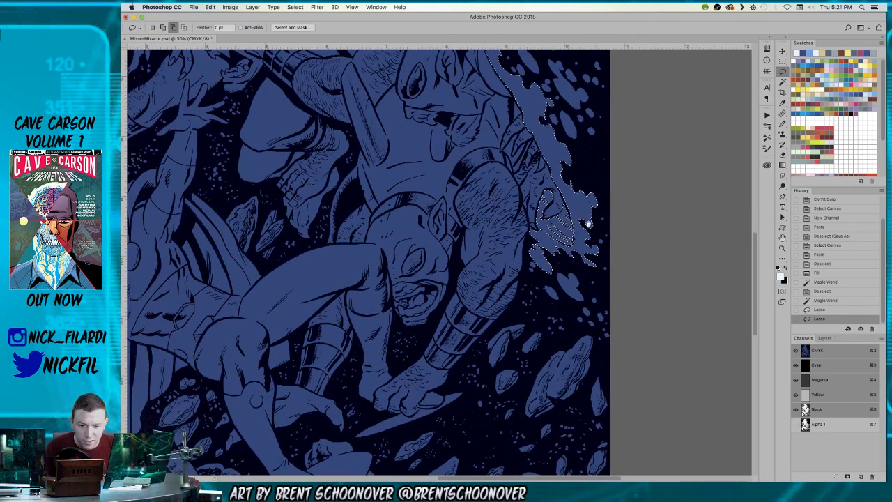
Add the loose flame pieces below the streak and the gap inside the raised hand to the selection.
key("w")
left_click(555, 295)
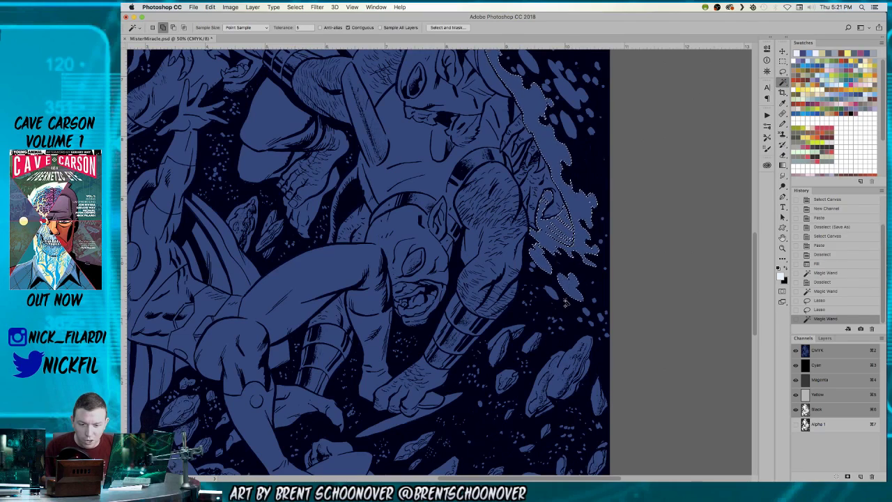
left_click_drag(566, 186, 613, 442)
left_click_drag(422, 89, 638, 319)
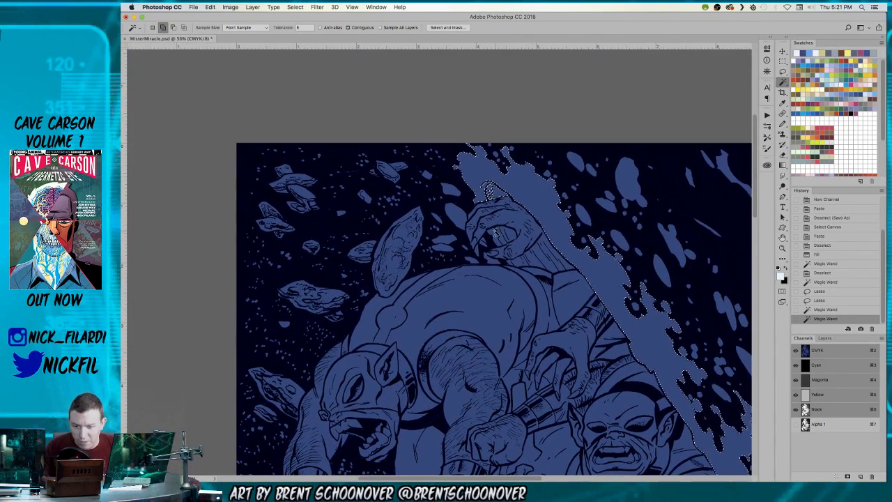
Expand the selection, fill it with pale blue in the Cyan, Magenta and Yellow channels, and deselect.
key("z")
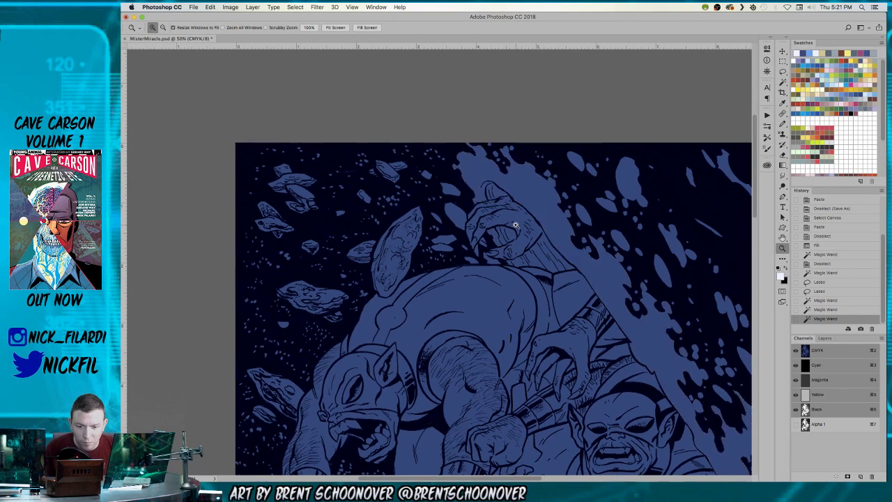
left_click(512, 228)
key("F2")
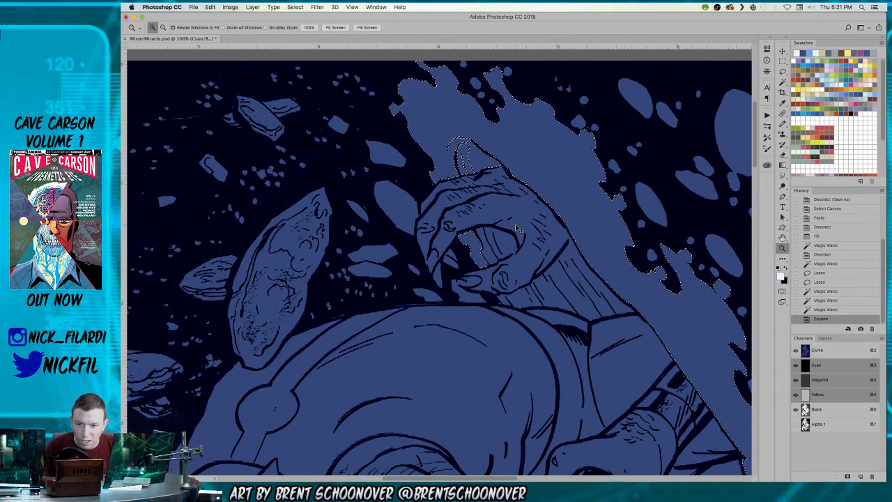
key("alt+BackSpace")
key("super+d")
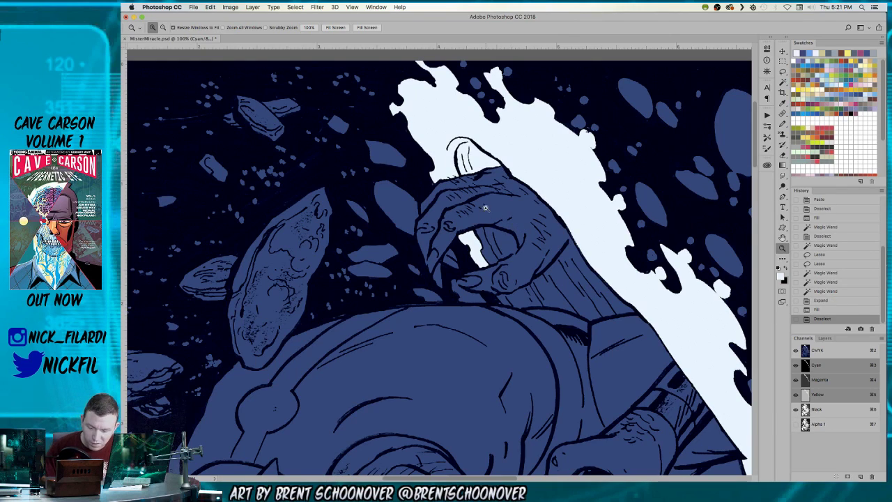
Paint pale blue over the raised hand's fingertip inside the streak with the Pencil, using a smaller brush for the details.
key("b")
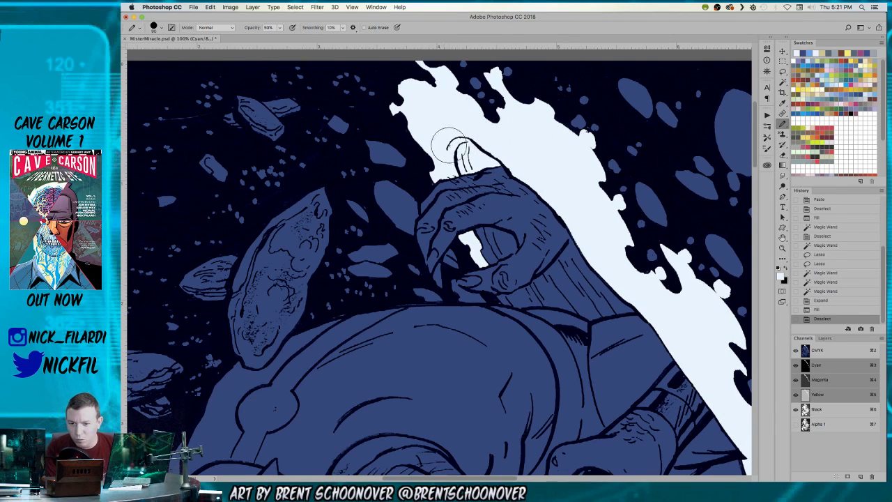
left_click_drag(457, 150, 499, 144)
left_click_drag(499, 143, 513, 149)
key("bracketleft")
key("bracketleft")
key("bracketleft")
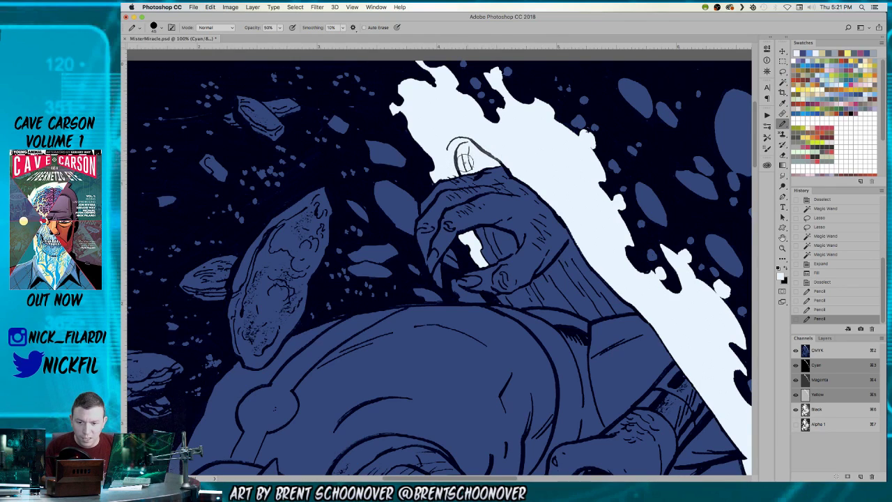
left_click_drag(457, 166, 455, 168)
Paint the gap inside the raised hand pale blue at 100% opacity, and tidy the hand's edge with the sampled dark blue.
left_click_drag(503, 225, 500, 145)
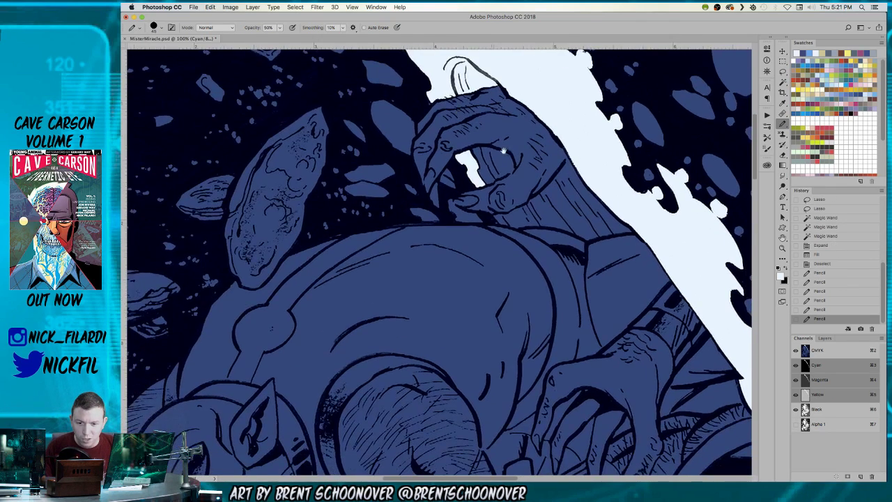
key("super+z")
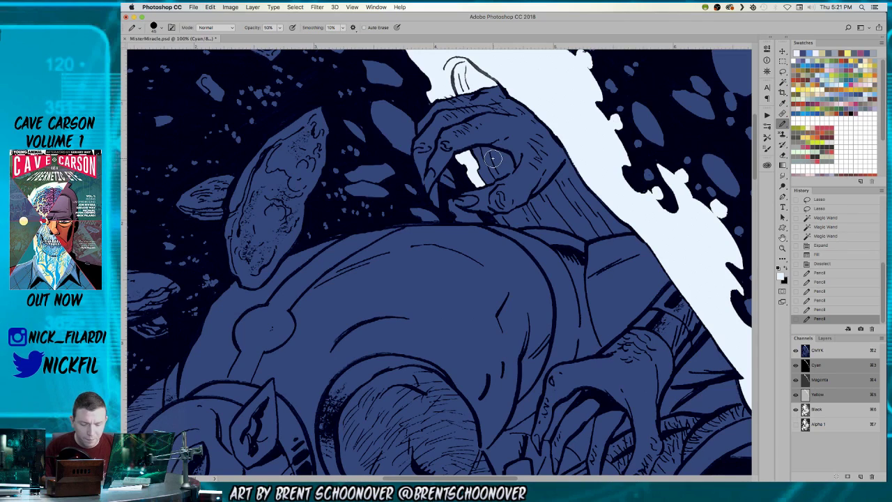
left_click_drag(497, 149, 510, 171)
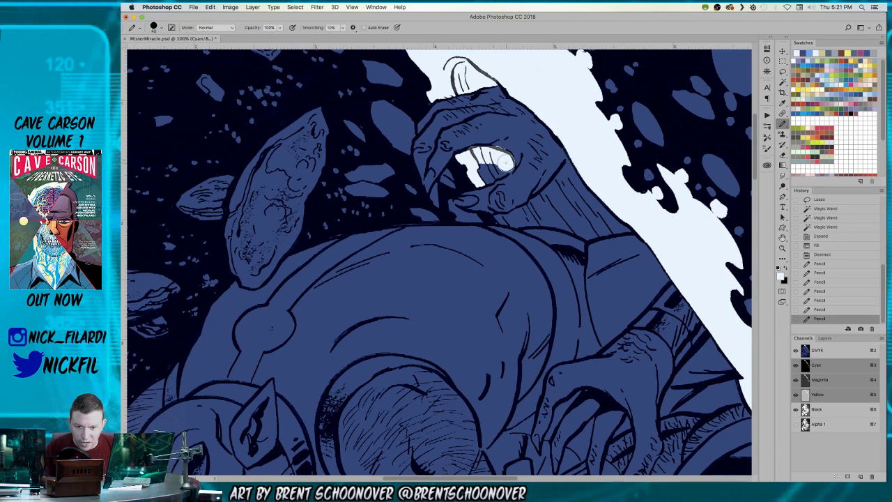
left_click(513, 132, "alt")
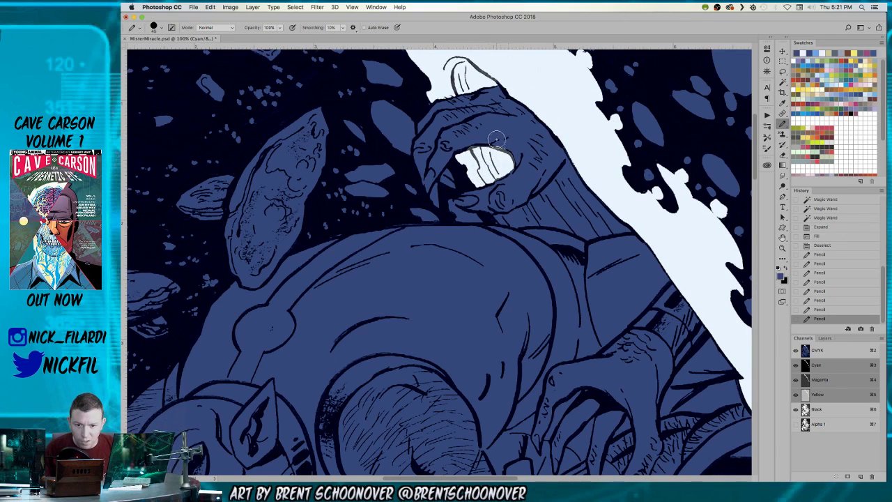
mouse_move(516, 145)
left_mouse_down()
mouse_move(460, 130)
mouse_move(491, 157)
mouse_move(479, 150)
mouse_move(484, 175)
mouse_move(506, 166)
left_mouse_up()
left_click_drag(550, 221, 513, 222)
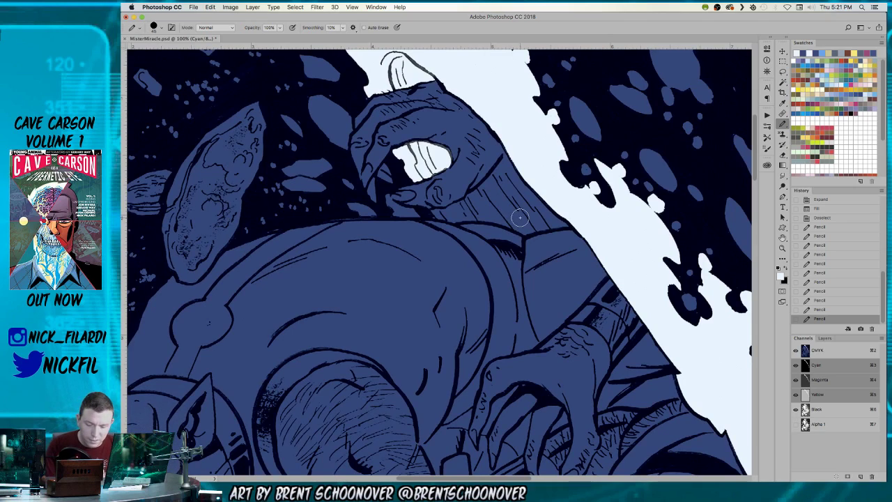
Lasso the striped area between the raised hand and the demon's back, and paint it pale blue with a larger Pencil.
key("l")
left_click_drag(518, 143, 500, 189)
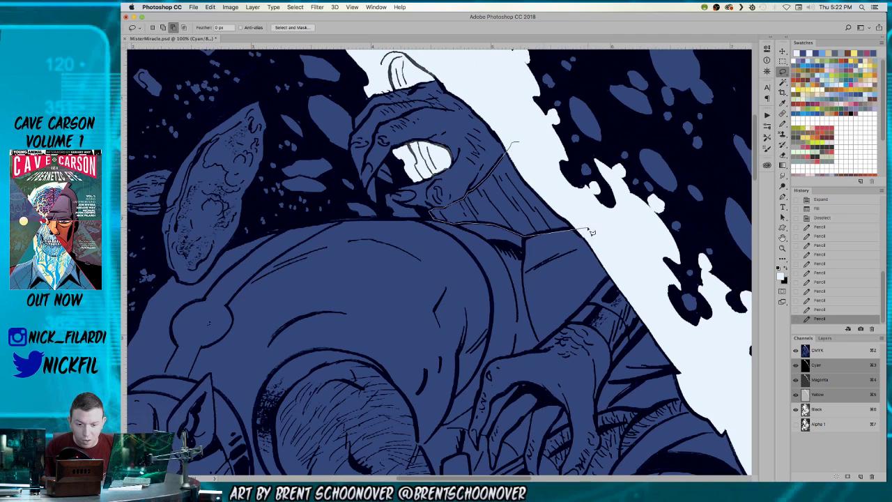
left_click_drag(590, 225, 514, 143)
key("b")
key("super+minus")
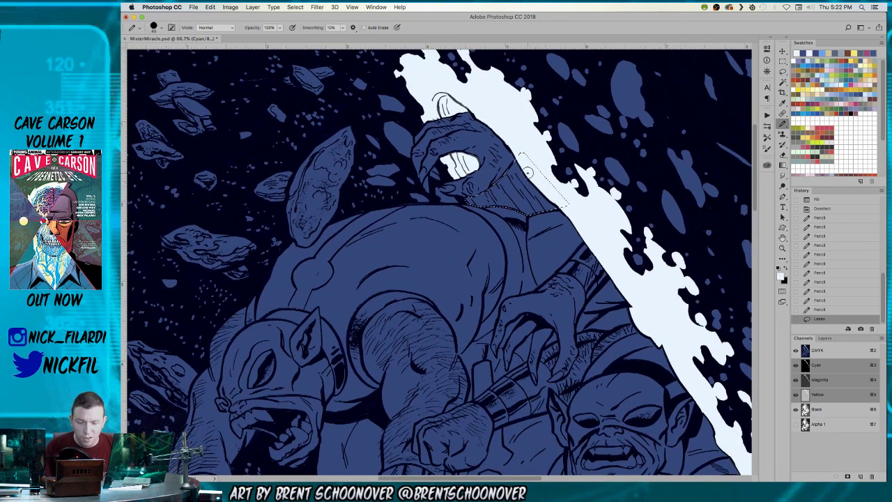
key("bracketright")
key("bracketright")
key("bracketright")
key("bracketright")
mouse_move(467, 198)
left_mouse_down()
mouse_move(535, 197)
mouse_move(513, 168)
left_mouse_up()
Lasso the small sliver beside the upper arm near the streak's lower end, paint it pale blue, and deselect.
mouse_move(598, 273)
left_mouse_down()
mouse_move(501, 131)
mouse_move(579, 259)
mouse_move(508, 114)
left_mouse_up()
key("z")
left_click(659, 268, "alt")
left_click_drag(651, 303, 548, 203)
left_click_drag(576, 287, 581, 277)
key("l")
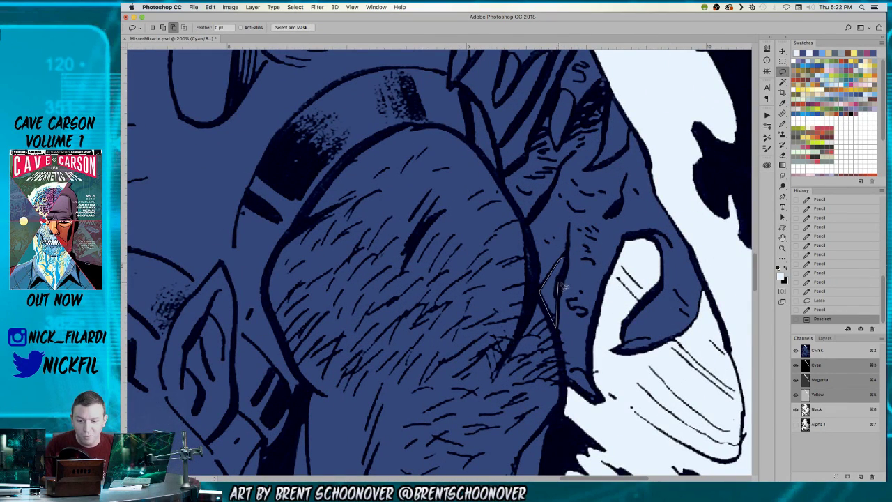
key("z")
left_click_drag(567, 260, 553, 295)
left_click(566, 259, "alt")
left_click(566, 259, "alt")
key("b")
key("super+d")
key("z")
left_click(557, 211, "alt")
left_click_drag(558, 211, 587, 301)
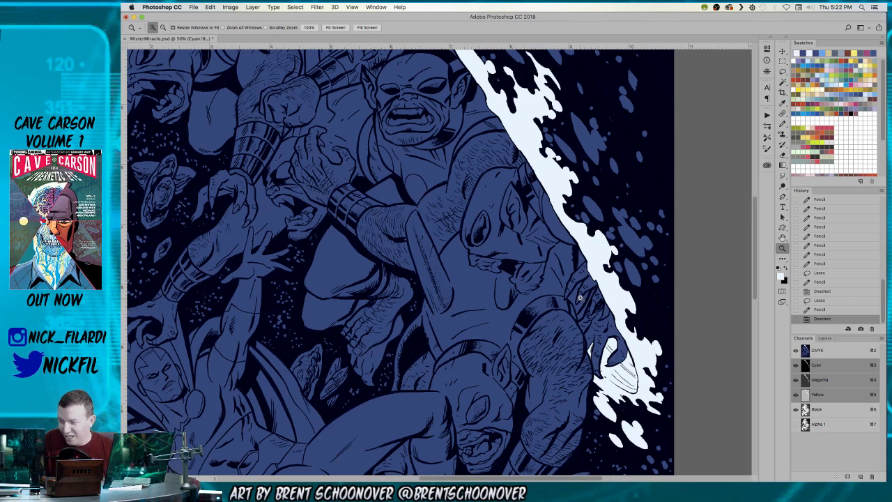
left_click_drag(634, 231, 564, 298)
key("w")
left_click(566, 326)
key("super+d")
Paint pale blue over the flame specks and blobs along the outer edge of the streak's lower and middle parts.
key("b")
mouse_move(497, 259)
left_mouse_down()
mouse_move(523, 296)
mouse_move(547, 288)
mouse_move(566, 302)
mouse_move(574, 346)
mouse_move(553, 324)
mouse_move(566, 357)
left_mouse_up()
left_click_drag(527, 225, 568, 283)
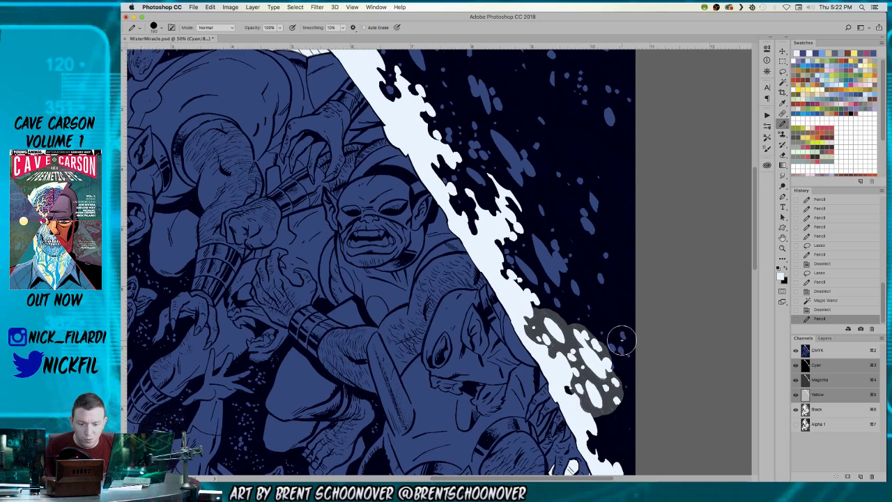
left_click_drag(622, 340, 628, 353)
mouse_move(540, 262)
left_mouse_down()
mouse_move(512, 257)
mouse_move(549, 306)
mouse_move(547, 282)
mouse_move(566, 264)
mouse_move(550, 245)
mouse_move(573, 286)
mouse_move(564, 300)
mouse_move(599, 284)
mouse_move(552, 299)
left_mouse_up()
mouse_move(520, 244)
left_mouse_down()
mouse_move(525, 271)
mouse_move(508, 266)
left_mouse_up()
mouse_move(495, 229)
left_mouse_down()
mouse_move(522, 291)
mouse_move(478, 261)
mouse_move(514, 308)
mouse_move(507, 227)
mouse_move(517, 246)
mouse_move(516, 223)
mouse_move(553, 251)
mouse_move(541, 238)
mouse_move(555, 265)
left_mouse_up()
mouse_move(613, 303)
left_mouse_down()
mouse_move(621, 293)
mouse_move(625, 307)
left_mouse_up()
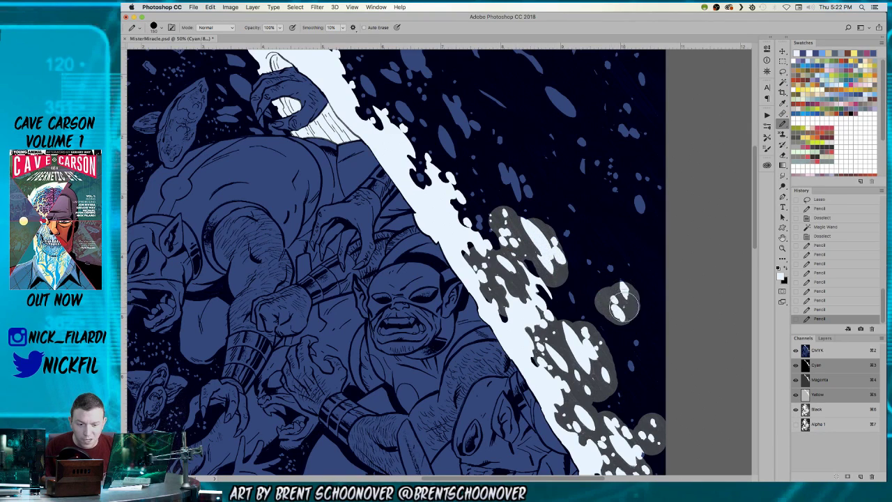
Paint pale blue over the isolated blobs in the upper sky and the specks along the streak's upper edge.
left_click(639, 203)
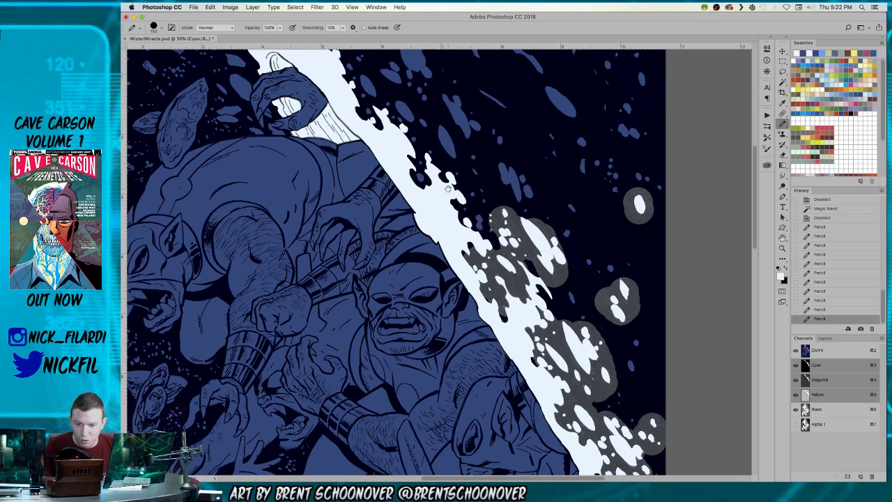
scroll(624, 291, "up", 3)
mouse_move(547, 128)
left_mouse_down()
mouse_move(577, 164)
mouse_move(568, 143)
mouse_move(584, 148)
mouse_move(568, 169)
left_mouse_up()
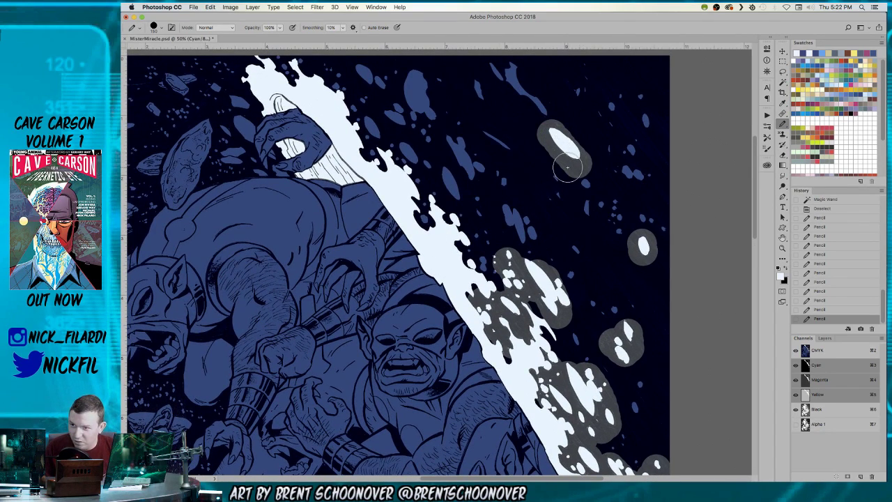
mouse_move(425, 93)
left_mouse_down()
mouse_move(418, 77)
mouse_move(421, 111)
mouse_move(398, 110)
left_mouse_up()
mouse_move(362, 71)
left_mouse_down()
mouse_move(358, 104)
mouse_move(326, 89)
mouse_move(373, 125)
mouse_move(356, 89)
mouse_move(390, 103)
mouse_move(389, 129)
mouse_move(415, 176)
mouse_move(397, 170)
mouse_move(434, 175)
mouse_move(442, 192)
mouse_move(456, 189)
mouse_move(472, 218)
mouse_move(441, 220)
mouse_move(465, 238)
left_mouse_up()
mouse_move(557, 238)
left_mouse_down()
mouse_move(536, 231)
mouse_move(535, 244)
mouse_move(519, 234)
left_mouse_up()
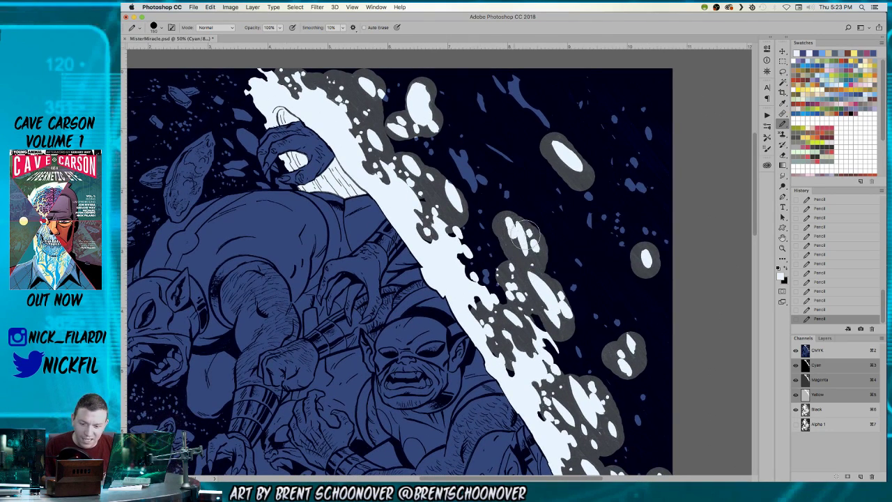
Select the page's dark blue flat areas with the Magic Wand, fill them with a bright cyan swatch, and fade the fill.
key("z")
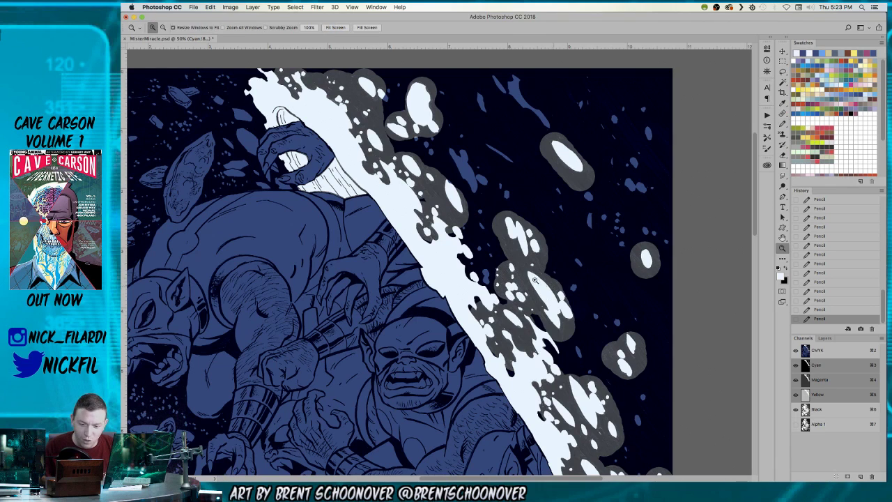
left_click(533, 262, "alt")
key("b")
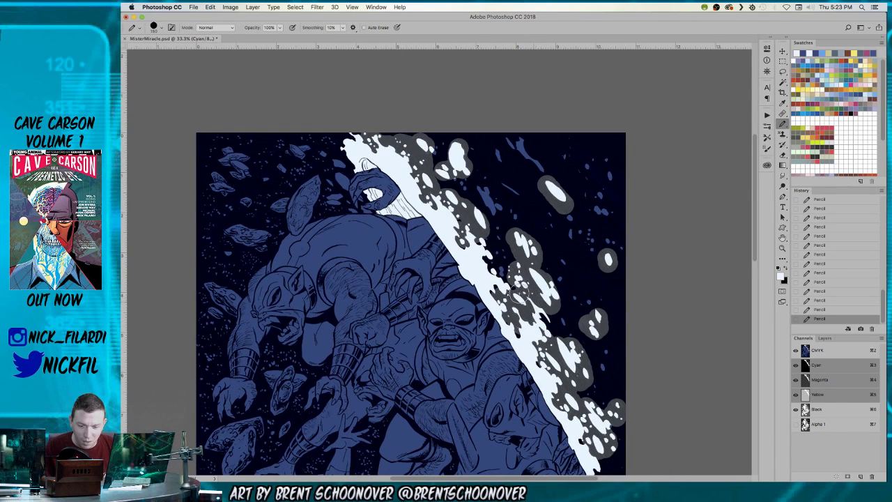
key("z")
left_click(530, 296, "alt")
scroll(550, 292, "down", 5)
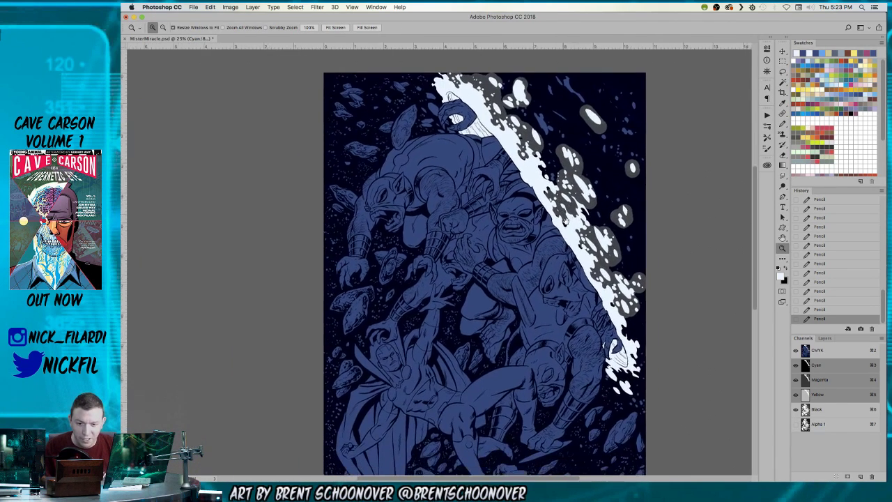
scroll(560, 291, "down", 2)
scroll(560, 291, "right", 2)
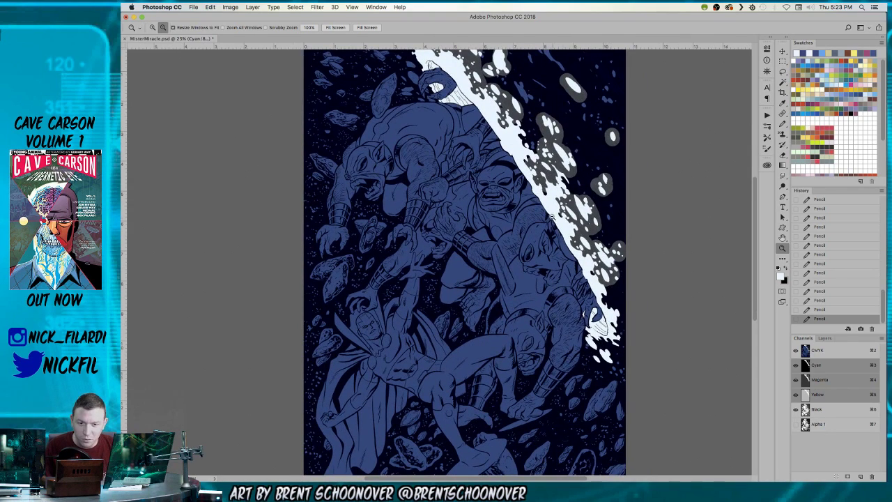
left_click(550, 216, "alt")
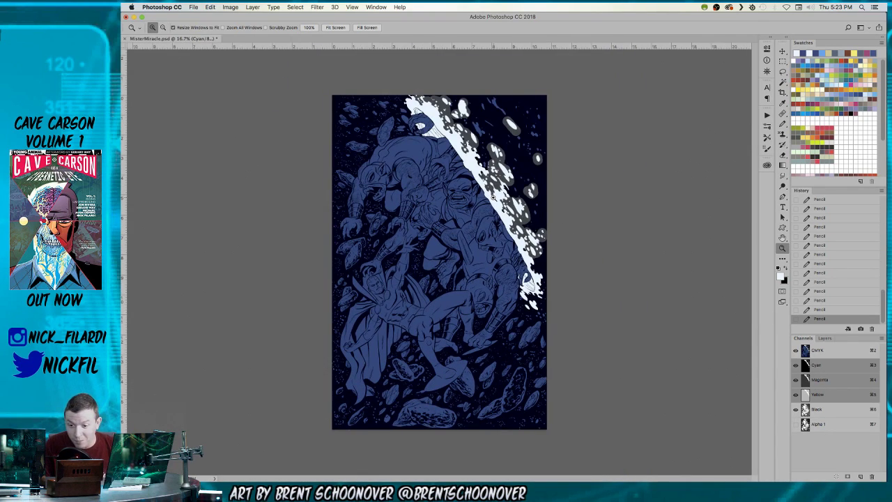
key("w")
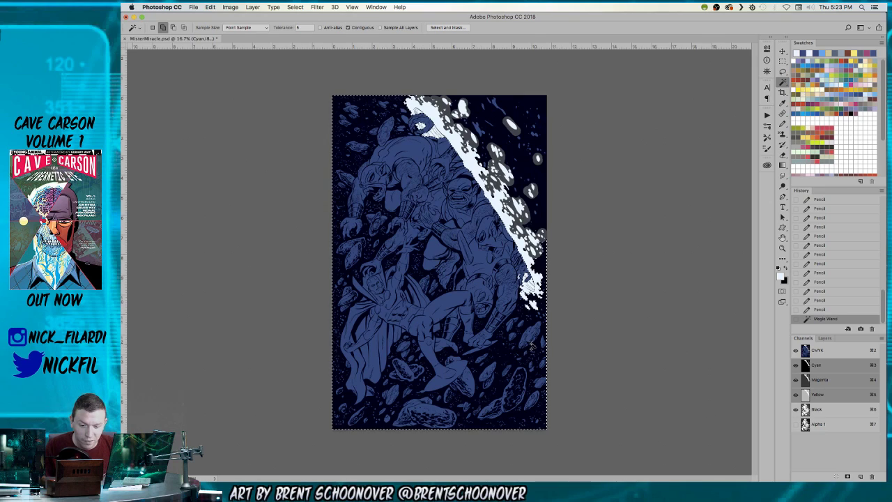
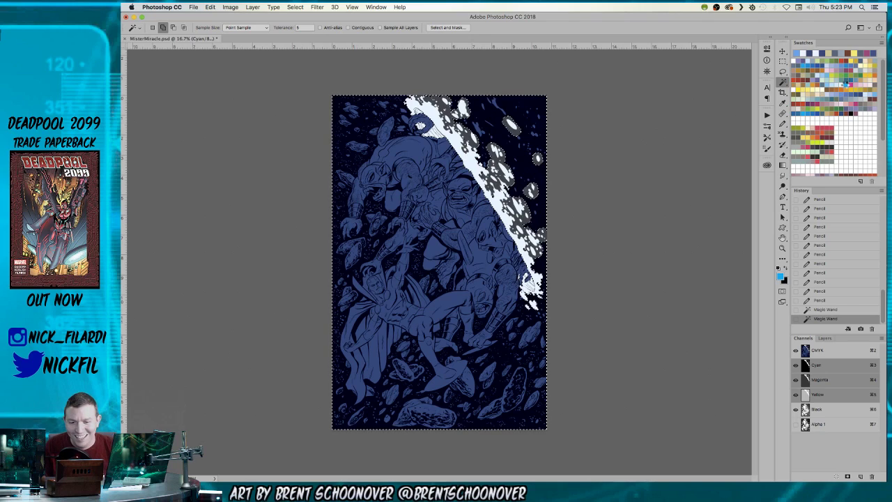
key("alt+BackSpace")
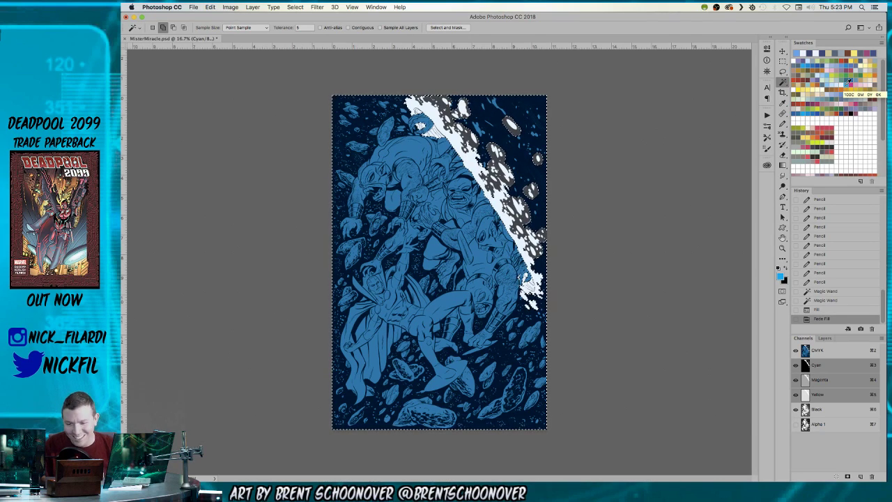
Choose a light grey swatch and paint the cluster of rocks in the page's upper-left sky with the Pencil.
key("z")
left_click(438, 252)
left_click_drag(388, 261, 471, 316)
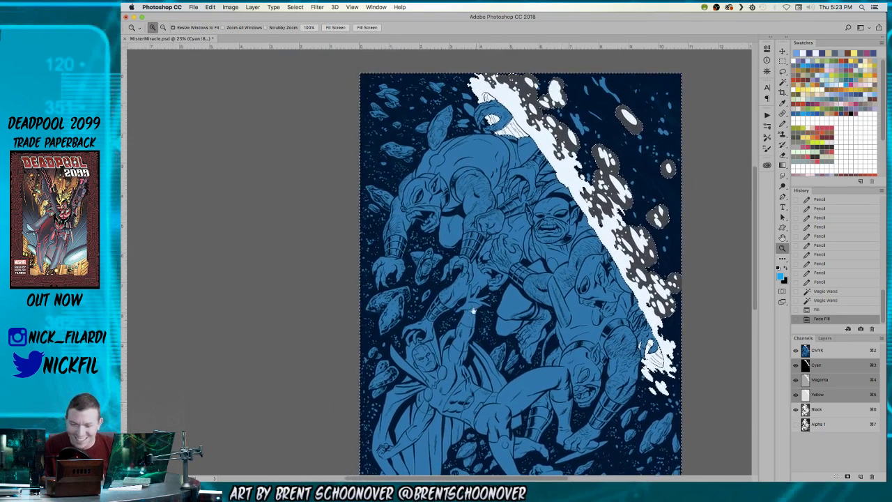
left_click(797, 161)
key("b")
key("z")
left_click(372, 82)
left_click(372, 81)
left_click(372, 81)
left_click(372, 82)
key("b")
mouse_move(423, 106)
left_mouse_down()
mouse_move(454, 143)
mouse_move(460, 123)
mouse_move(462, 143)
mouse_move(461, 153)
mouse_move(434, 155)
mouse_move(415, 131)
mouse_move(453, 163)
mouse_move(412, 182)
mouse_move(384, 173)
mouse_move(412, 197)
mouse_move(428, 176)
mouse_move(419, 201)
mouse_move(391, 189)
mouse_move(417, 209)
left_mouse_up()
left_click(420, 208)
Reduce the brush size and paint the long upright rock and the smaller rock beside it light grey.
key("[")
key("[")
mouse_move(470, 244)
left_mouse_down()
mouse_move(485, 250)
mouse_move(474, 258)
left_mouse_up()
mouse_move(578, 260)
left_mouse_down()
mouse_move(556, 262)
mouse_move(597, 246)
mouse_move(589, 274)
mouse_move(566, 279)
left_mouse_up()
left_click_drag(670, 236, 514, 258)
mouse_move(458, 270)
left_mouse_down()
mouse_move(496, 220)
mouse_move(530, 200)
mouse_move(530, 233)
mouse_move(498, 310)
mouse_move(478, 273)
mouse_move(461, 290)
mouse_move(487, 289)
left_mouse_up()
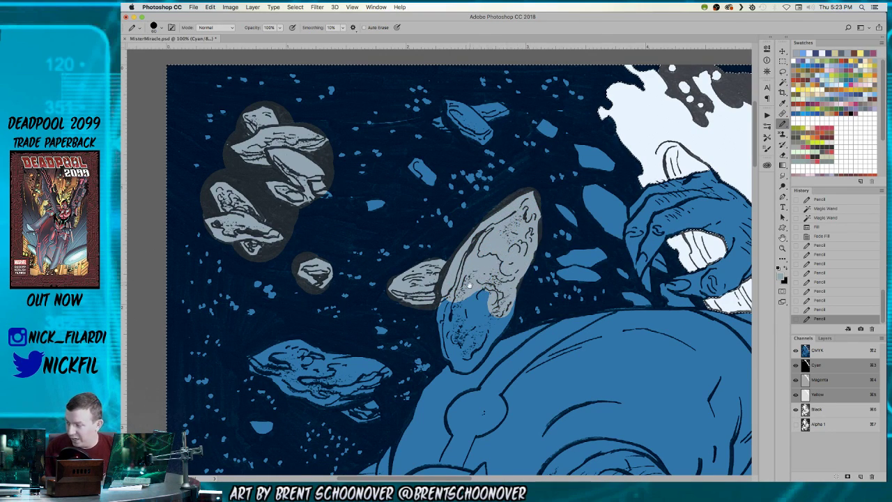
scroll(460, 230, "down", 5)
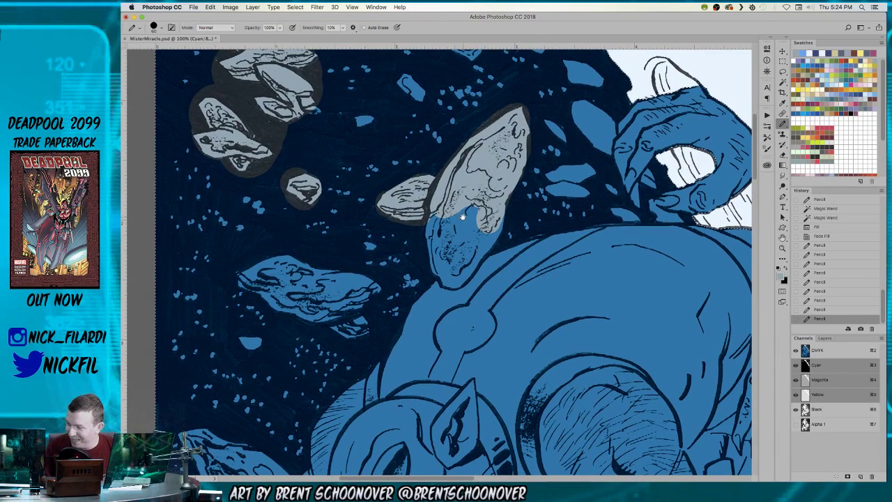
mouse_move(452, 215)
left_mouse_down()
mouse_move(433, 235)
mouse_move(445, 265)
mouse_move(462, 221)
mouse_move(473, 213)
mouse_move(470, 232)
mouse_move(498, 216)
mouse_move(458, 268)
mouse_move(466, 237)
mouse_move(430, 265)
mouse_move(458, 273)
left_mouse_up()
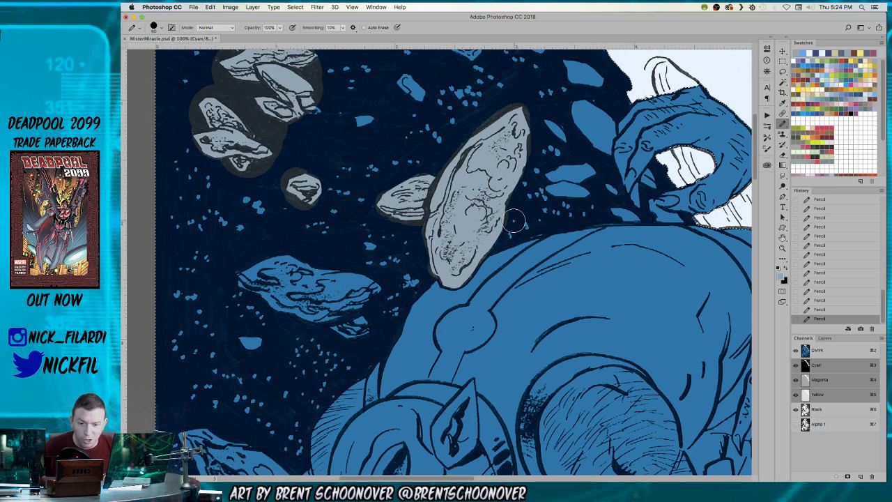
Paint the small shards between the long rock and the hand at the energy streak light grey.
scroll(513, 222, "up", 3)
scroll(514, 222, "right", 3)
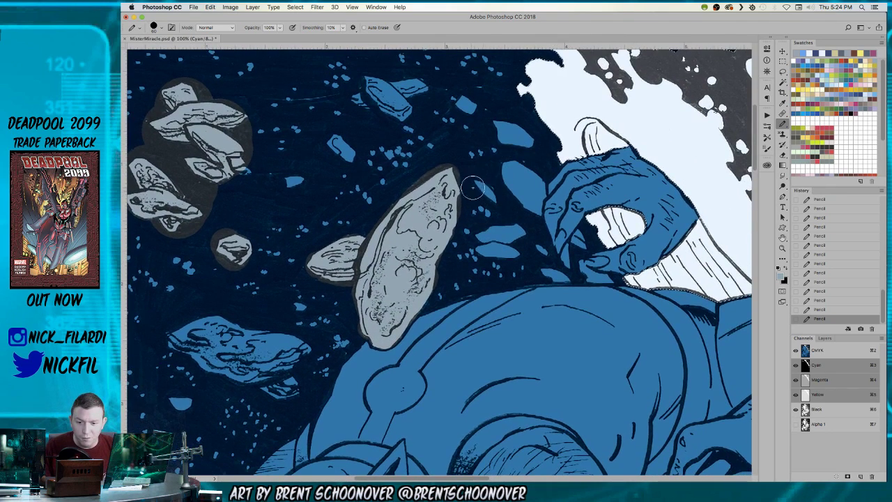
left_click_drag(468, 174, 499, 199)
mouse_move(511, 165)
left_mouse_down()
mouse_move(520, 199)
mouse_move(525, 166)
mouse_move(531, 190)
mouse_move(535, 183)
mouse_move(527, 228)
mouse_move(486, 237)
mouse_move(506, 248)
mouse_move(490, 253)
mouse_move(488, 246)
mouse_move(527, 246)
mouse_move(542, 256)
mouse_move(521, 232)
mouse_move(530, 216)
mouse_move(544, 243)
mouse_move(543, 269)
mouse_move(568, 277)
left_mouse_up()
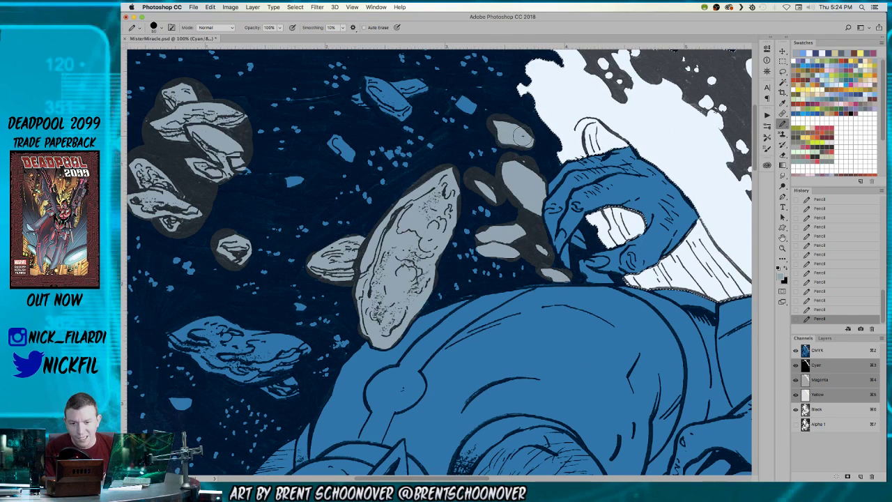
Paint the remaining small rocks above the long rock, plus the wide rock and fragments below it, light grey.
left_click_drag(465, 103, 474, 108)
mouse_move(412, 87)
left_mouse_down()
mouse_move(371, 83)
mouse_move(364, 98)
mouse_move(408, 107)
mouse_move(389, 116)
mouse_move(427, 89)
left_mouse_up()
mouse_move(336, 141)
left_mouse_down()
mouse_move(457, 119)
mouse_move(430, 103)
mouse_move(447, 122)
left_mouse_up()
mouse_move(407, 146)
left_mouse_down()
mouse_move(386, 151)
mouse_move(404, 151)
left_mouse_up()
mouse_move(350, 198)
left_mouse_down()
mouse_move(439, 115)
mouse_move(438, 98)
mouse_move(401, 186)
mouse_move(368, 203)
mouse_move(422, 227)
mouse_move(452, 199)
mouse_move(457, 209)
mouse_move(425, 244)
mouse_move(457, 201)
mouse_move(495, 208)
mouse_move(463, 256)
mouse_move(476, 241)
left_mouse_up()
left_click_drag(365, 266, 384, 271)
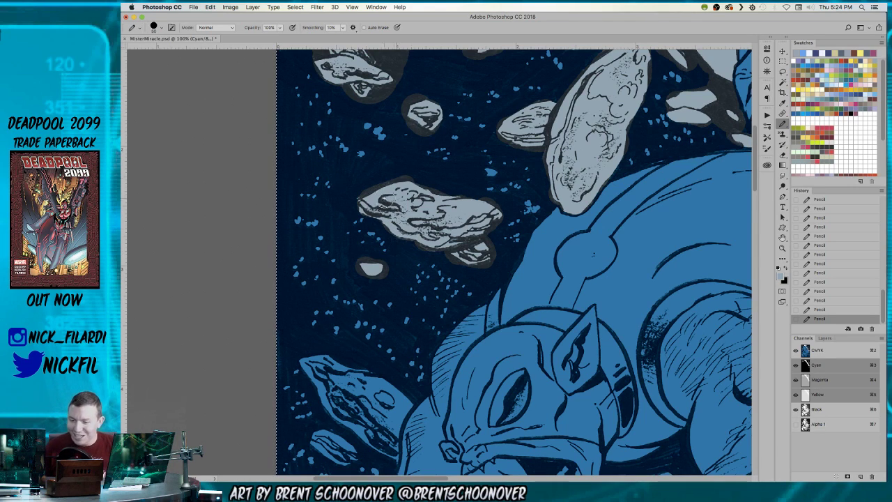
Paint the rocks beside the upper-left creature's shoulder and the crossed rocks between the clawed hands light grey.
scroll(408, 152, "down", 4)
scroll(408, 153, "left", 1)
mouse_move(344, 225)
left_mouse_down()
mouse_move(368, 256)
mouse_move(359, 225)
mouse_move(444, 269)
mouse_move(427, 320)
mouse_move(373, 264)
mouse_move(407, 272)
mouse_move(422, 264)
mouse_move(413, 293)
mouse_move(359, 303)
mouse_move(384, 310)
mouse_move(389, 326)
mouse_move(364, 314)
left_mouse_up()
left_click_drag(428, 315, 332, 108)
left_click_drag(476, 275, 444, 228)
mouse_move(337, 120)
left_mouse_down()
mouse_move(409, 171)
mouse_move(401, 199)
mouse_move(418, 180)
left_mouse_up()
mouse_move(450, 150)
left_mouse_down()
mouse_move(474, 168)
mouse_move(460, 203)
mouse_move(483, 169)
mouse_move(494, 183)
mouse_move(488, 217)
mouse_move(469, 210)
mouse_move(480, 190)
mouse_move(422, 258)
mouse_move(411, 231)
mouse_move(401, 279)
mouse_move(429, 282)
mouse_move(453, 223)
mouse_move(428, 271)
left_mouse_up()
scroll(439, 203, "up", 3)
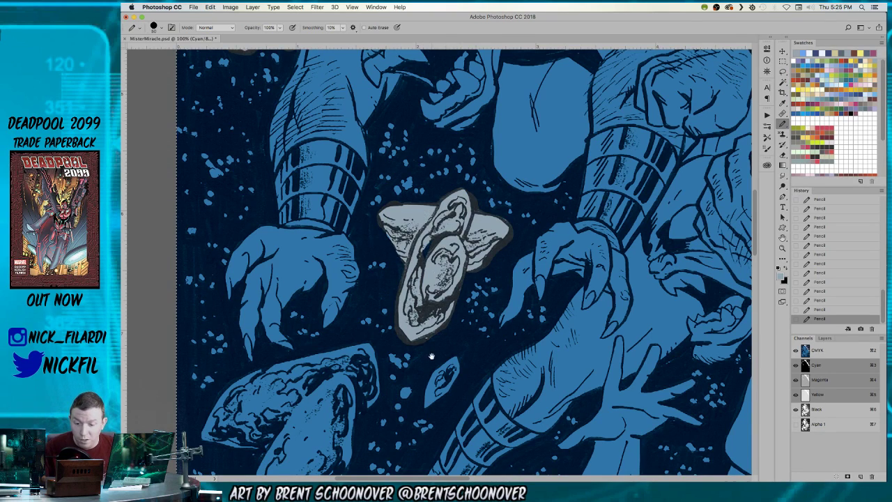
Paint the two large overlapping rocks below the clawed hand, their small neighbour, and the rocks beside the hero's cape light grey.
scroll(461, 203, "down", 6)
mouse_move(484, 229)
left_mouse_down()
mouse_move(462, 265)
mouse_move(511, 224)
mouse_move(474, 209)
mouse_move(456, 177)
mouse_move(342, 223)
mouse_move(446, 191)
mouse_move(345, 209)
mouse_move(307, 258)
mouse_move(368, 278)
mouse_move(356, 318)
mouse_move(364, 376)
mouse_move(426, 322)
mouse_move(461, 234)
mouse_move(452, 209)
mouse_move(464, 192)
mouse_move(362, 226)
mouse_move(321, 269)
mouse_move(422, 216)
mouse_move(335, 251)
mouse_move(364, 274)
mouse_move(443, 227)
mouse_move(436, 222)
mouse_move(408, 318)
mouse_move(377, 333)
mouse_move(432, 231)
mouse_move(384, 337)
left_mouse_up()
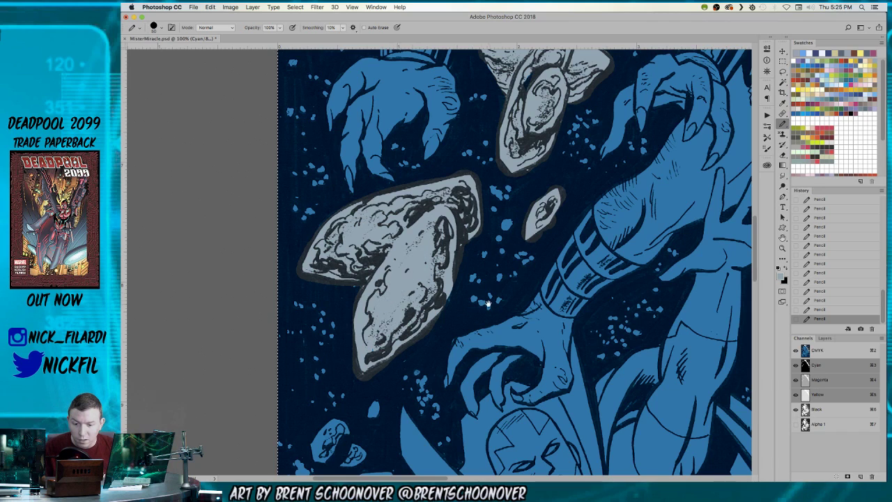
scroll(392, 286, "down", 5)
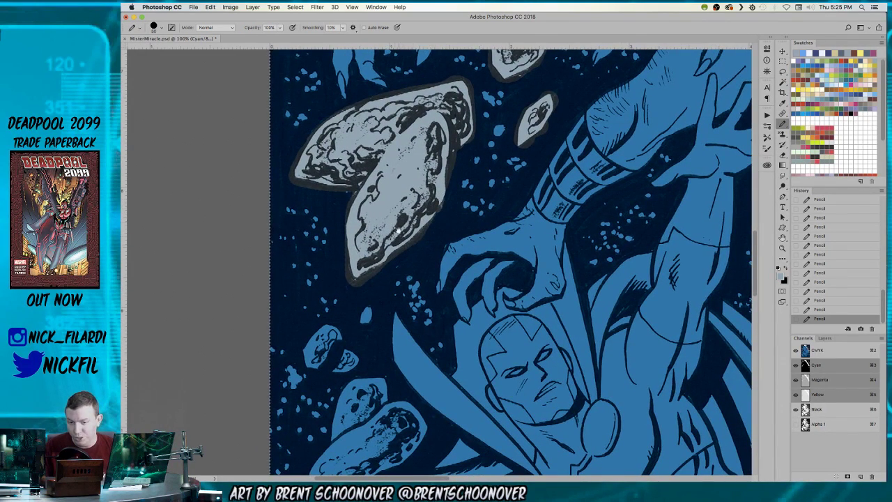
left_click_drag(396, 226, 458, 98)
mouse_move(394, 200)
left_mouse_down()
mouse_move(371, 230)
mouse_move(385, 234)
mouse_move(400, 206)
mouse_move(410, 234)
mouse_move(409, 218)
mouse_move(399, 241)
left_mouse_up()
scroll(418, 259, "down", 4)
scroll(419, 260, "right", 2)
mouse_move(417, 188)
left_mouse_down()
mouse_move(402, 169)
mouse_move(370, 231)
mouse_move(427, 194)
mouse_move(453, 221)
mouse_move(400, 257)
mouse_move(440, 219)
mouse_move(417, 212)
mouse_move(376, 244)
mouse_move(434, 221)
mouse_move(393, 225)
mouse_move(362, 244)
mouse_move(346, 276)
mouse_move(408, 258)
mouse_move(370, 273)
mouse_move(366, 288)
mouse_move(386, 304)
mouse_move(389, 255)
mouse_move(428, 290)
mouse_move(330, 218)
left_mouse_up()
Paint the rocks between the hero's cape and the creature's foot light grey.
key("z")
left_click(386, 241, "alt")
left_click(387, 241, "alt")
mouse_move(483, 170)
left_mouse_down()
mouse_move(391, 262)
mouse_move(392, 289)
mouse_move(421, 260)
mouse_move(441, 298)
mouse_move(457, 292)
mouse_move(452, 252)
mouse_move(464, 216)
mouse_move(449, 203)
mouse_move(431, 222)
mouse_move(452, 230)
left_mouse_up()
left_click(430, 246)
key("b")
mouse_move(503, 241)
left_mouse_down()
mouse_move(480, 271)
mouse_move(470, 307)
mouse_move(512, 242)
mouse_move(483, 308)
mouse_move(499, 294)
left_mouse_up()
left_click_drag(466, 258, 463, 267)
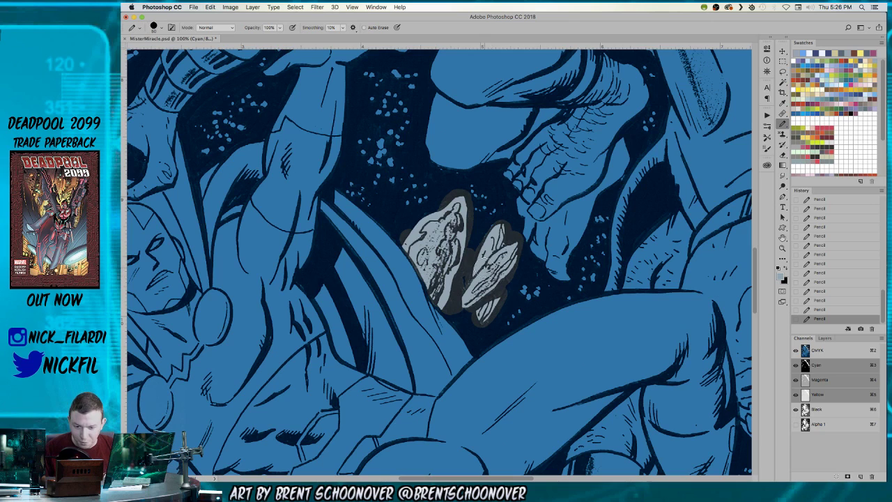
Paint the two overlapping rocks between the cape and the hero's lower leg light grey, and lasso around the upper one.
left_click_drag(463, 305, 499, 128)
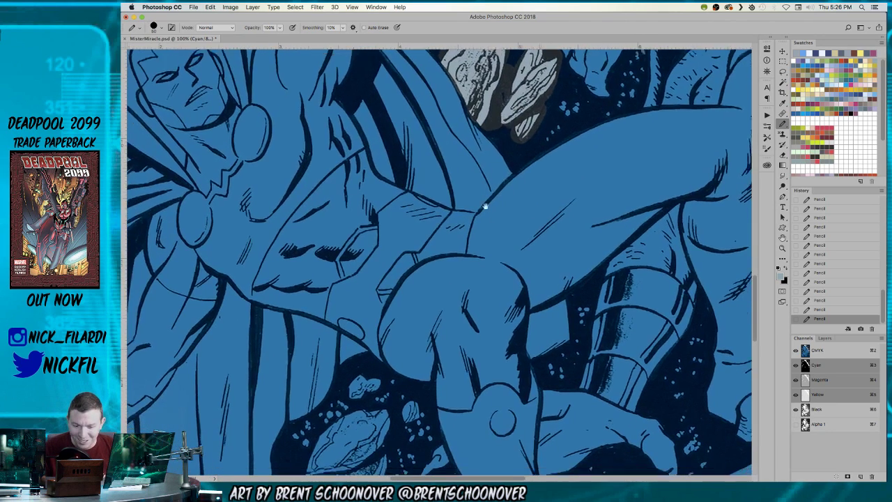
left_click_drag(540, 343, 645, 117)
mouse_move(484, 236)
left_mouse_down()
mouse_move(470, 267)
mouse_move(451, 274)
mouse_move(444, 261)
mouse_move(462, 245)
left_mouse_up()
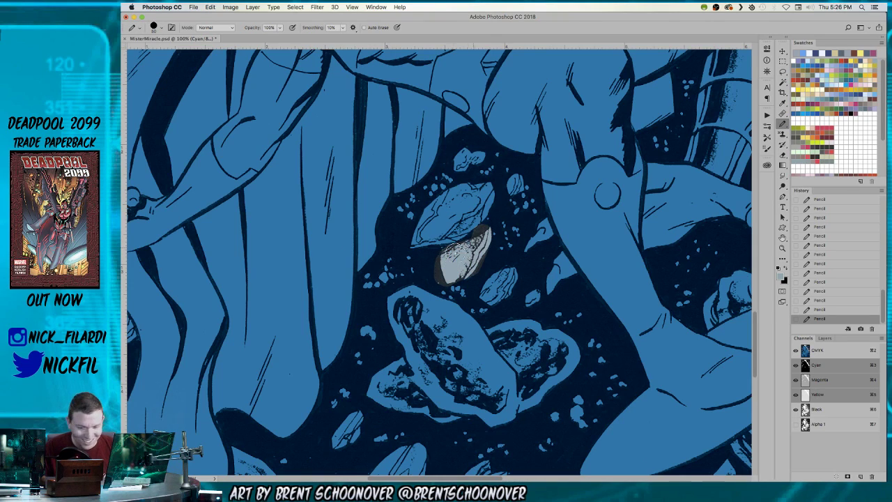
mouse_move(490, 200)
left_mouse_down()
mouse_move(463, 239)
mouse_move(488, 190)
mouse_move(455, 200)
mouse_move(422, 244)
left_mouse_up()
key("l")
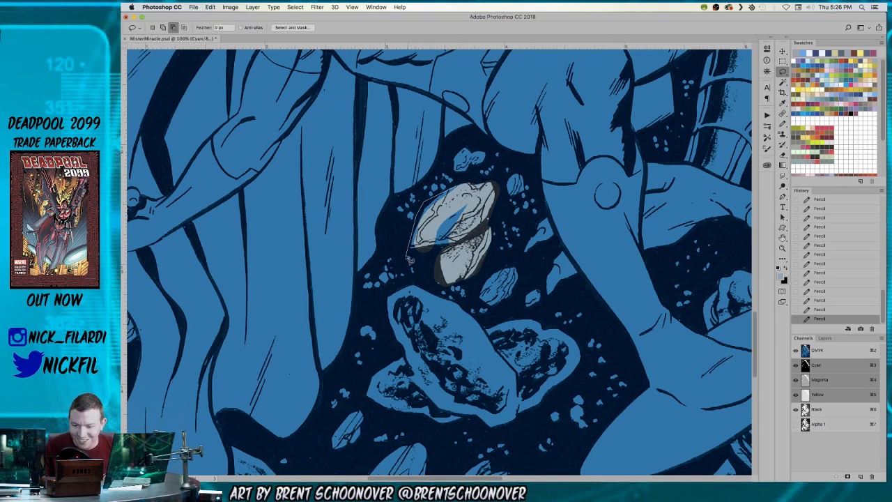
left_click_drag(470, 204, 453, 188)
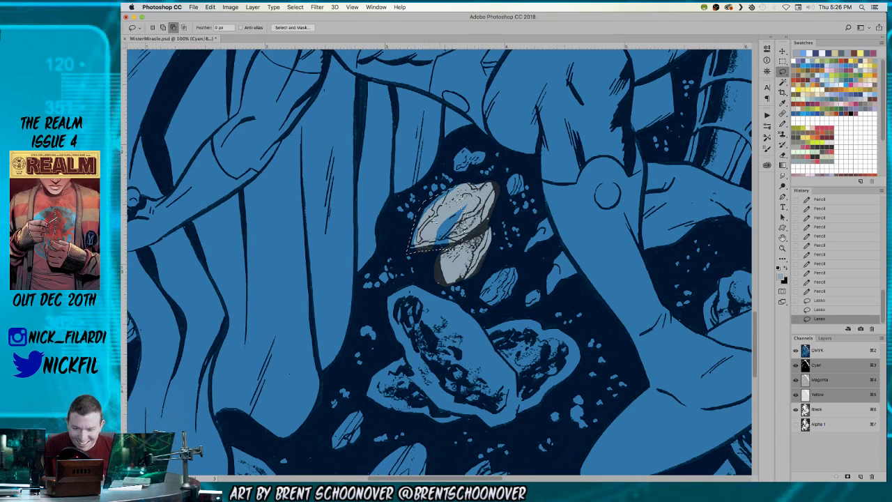
Lasso the leftover blue areas of the upper oval rock, fill them with light grey and deselect.
left_click_drag(408, 252, 421, 262)
key("super+z")
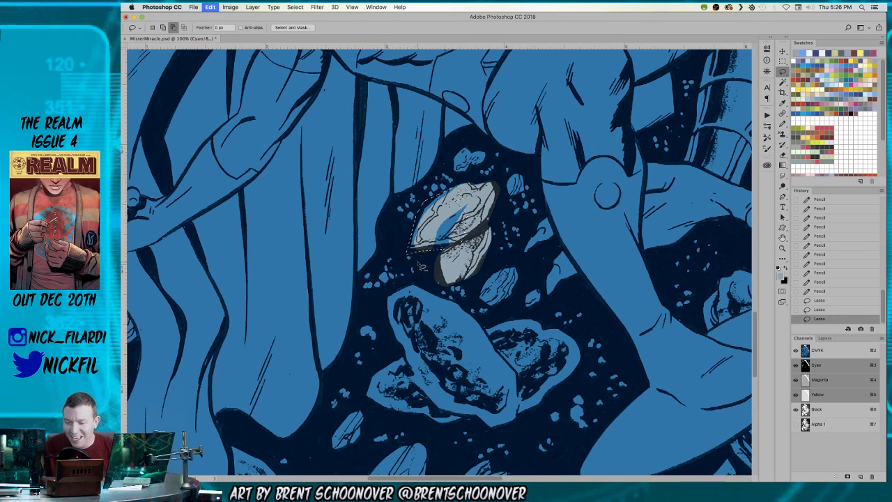
key("alt+BackSpace")
key("super+z")
key("super+z")
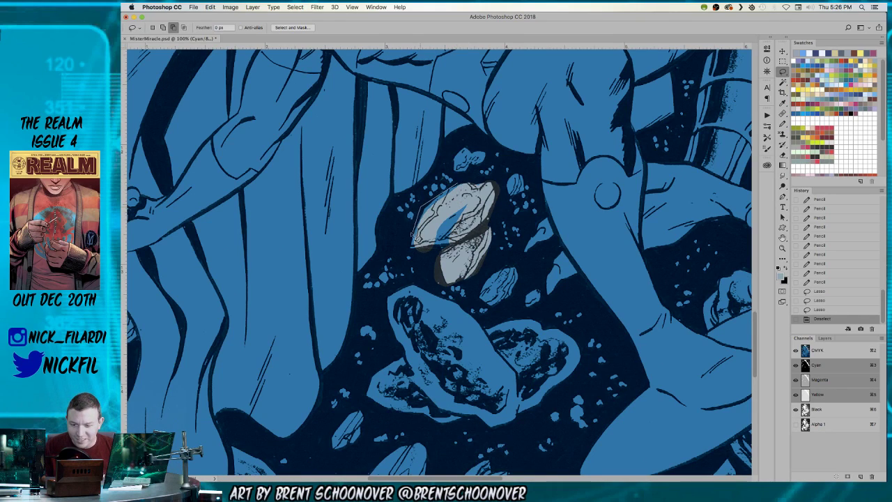
left_click_drag(476, 231, 451, 250)
key("alt+BackSpace")
key("super+d")
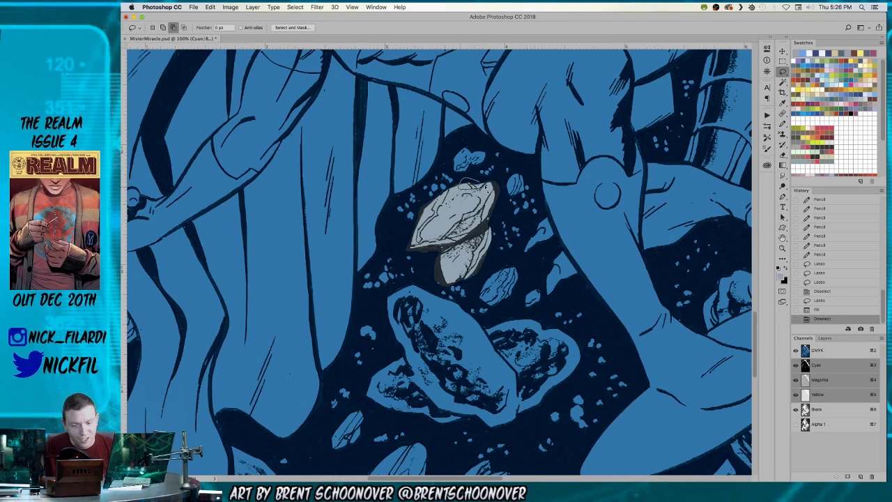
Paint the small rocks around the two light grey rocks with the Pencil in the same grey.
key("b")
left_click_drag(457, 164, 488, 158)
left_click_drag(514, 186, 517, 190)
mouse_move(514, 276)
left_mouse_down()
mouse_move(493, 282)
mouse_move(487, 293)
mouse_move(512, 289)
left_mouse_up()
mouse_move(538, 292)
left_mouse_down()
mouse_move(531, 302)
mouse_move(473, 185)
left_mouse_up()
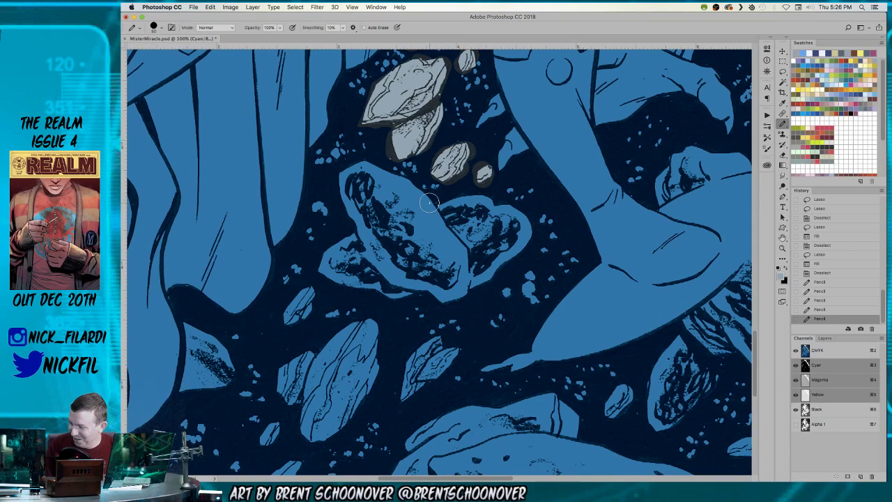
Lasso the cluster of three overlapping rocks below the grey rocks.
key("l")
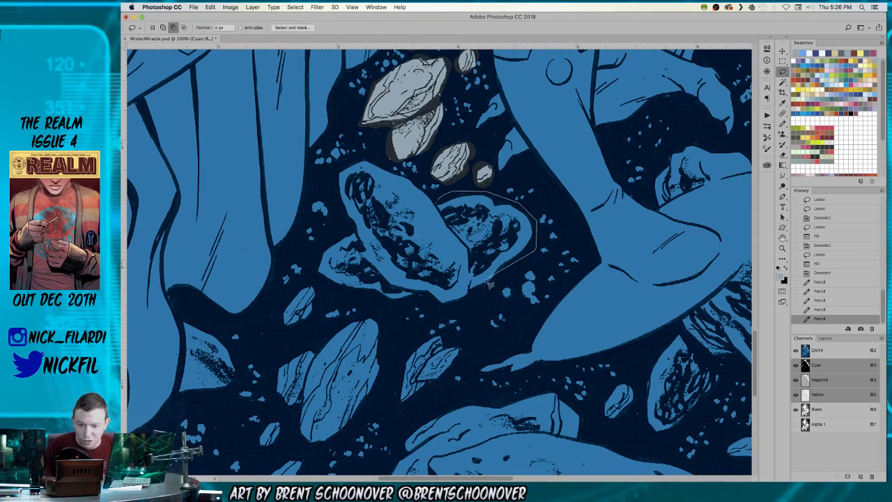
mouse_move(383, 282)
left_mouse_down()
mouse_move(407, 218)
mouse_move(432, 237)
left_mouse_up()
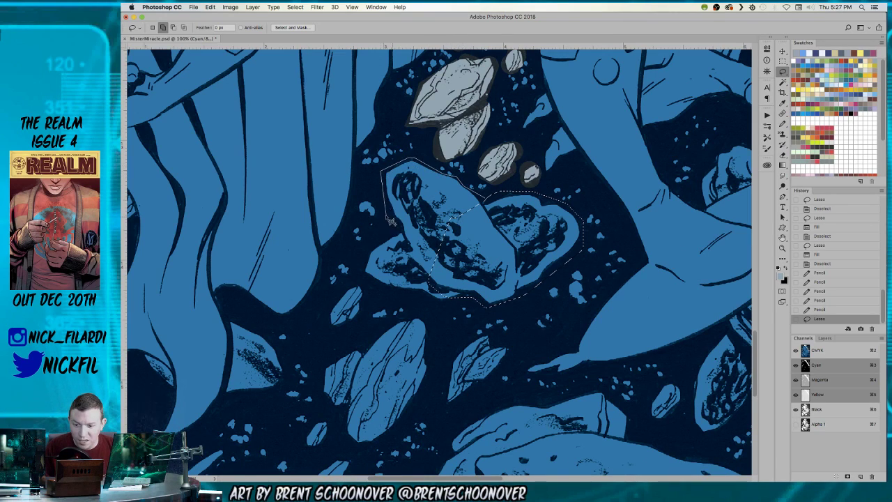
left_click(437, 303, "alt")
left_click(472, 283, "alt")
Add the small oval rock and the large striped rock pair below the cluster to the selection.
left_click_drag(406, 279, 568, 197)
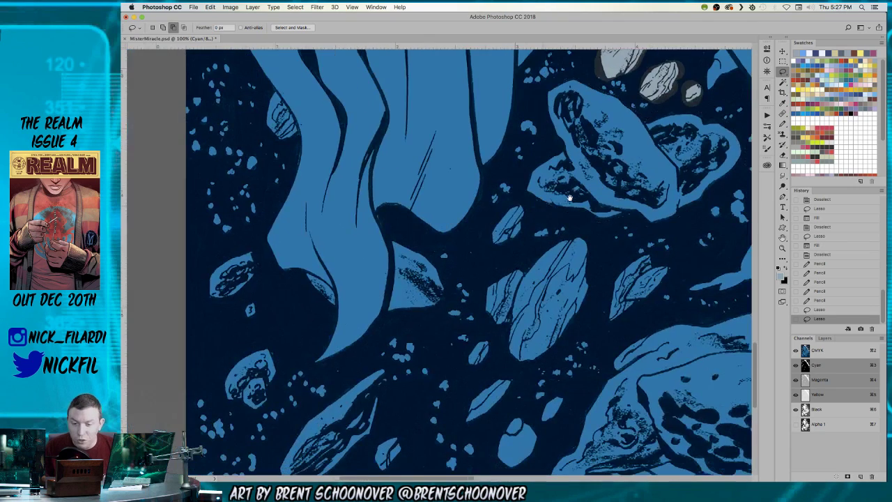
double_click(530, 213)
scroll(516, 230, "down", 3)
scroll(516, 230, "right", 2)
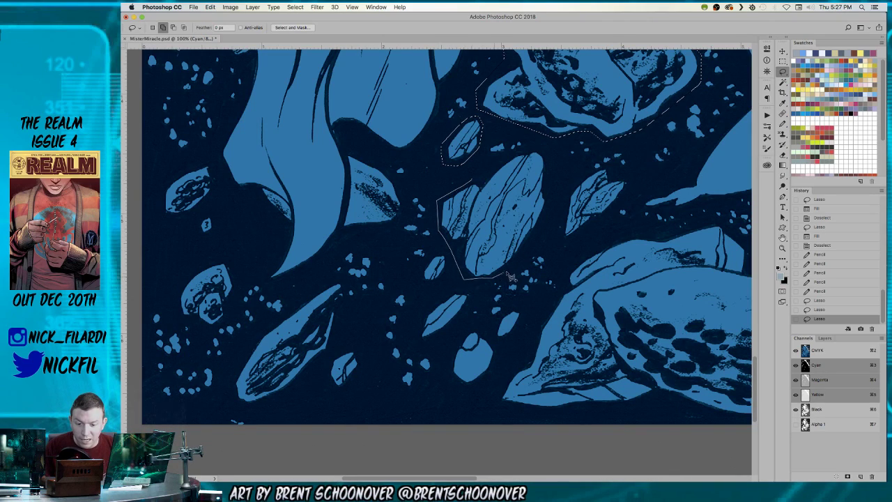
left_click(547, 230)
left_click(528, 152)
Add the triangular rock just right of the cape's lower tip to the selection.
scroll(488, 157, "left", 4)
left_click(466, 157)
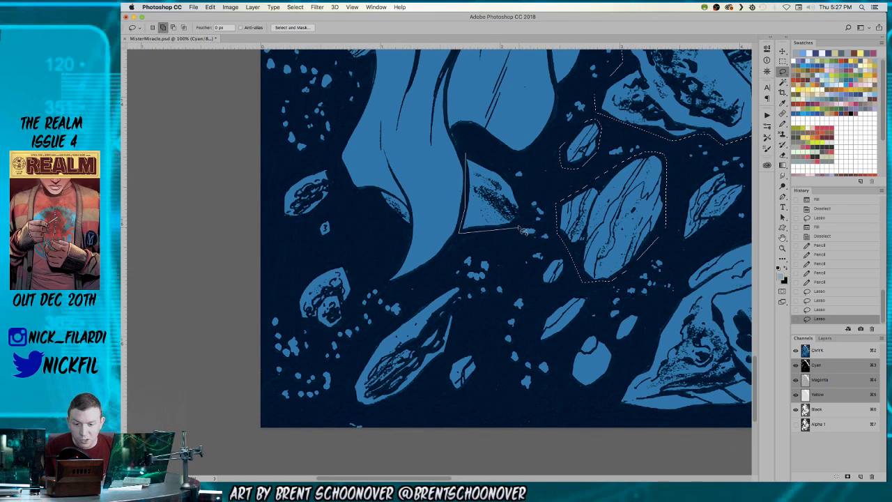
left_click(517, 174)
left_click(466, 155)
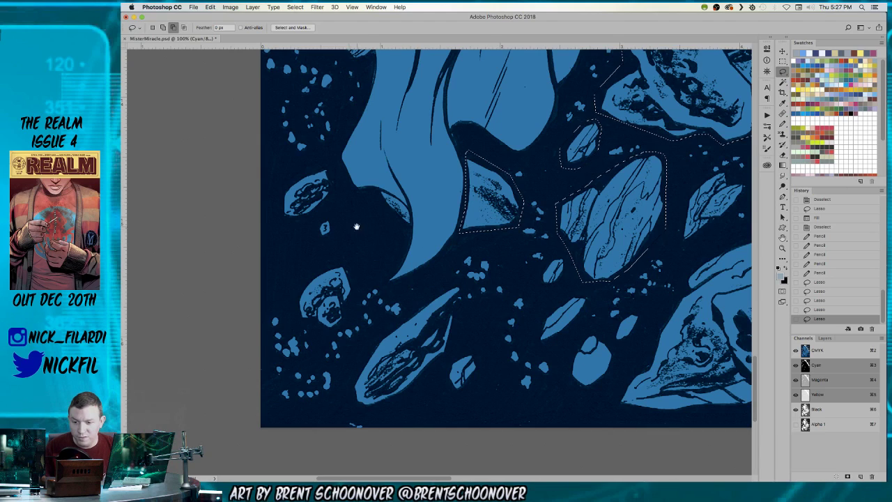
Add the rock sliver behind the cape and the oval rock with its pebble left of the cape to the selection.
scroll(356, 209, "left", 3)
left_click(365, 168, "shift")
left_click_drag(383, 202, 371, 164)
mouse_move(414, 197)
left_mouse_down()
mouse_move(430, 203)
mouse_move(455, 237)
left_mouse_up()
left_click_drag(420, 203, 417, 201)
Add the rounded rock, the long pointed rock and its small neighbour in the artwork's lower left corner to the selection.
mouse_move(374, 286)
left_mouse_down()
mouse_move(400, 205)
mouse_move(353, 222)
left_mouse_up()
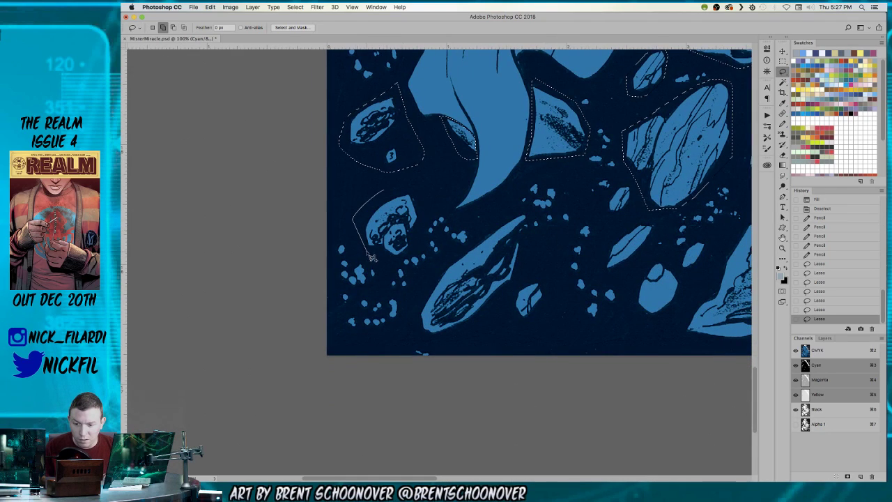
left_click_drag(424, 204, 422, 203)
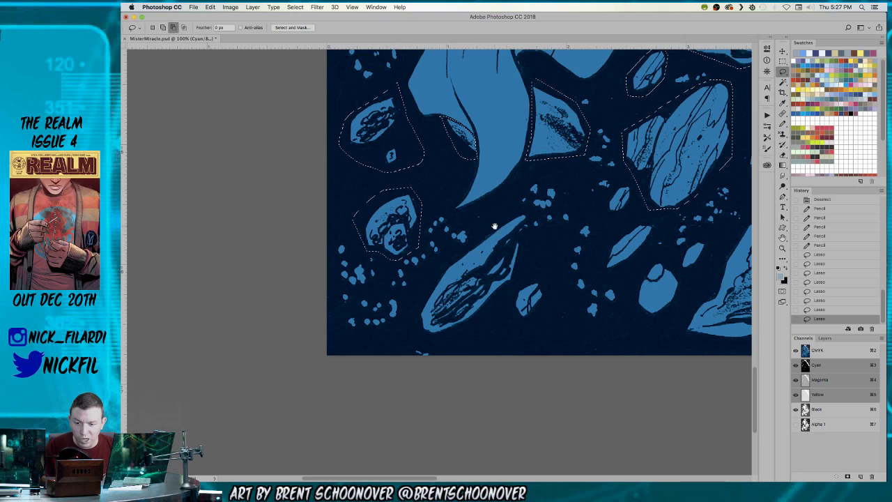
left_click_drag(486, 230, 434, 284)
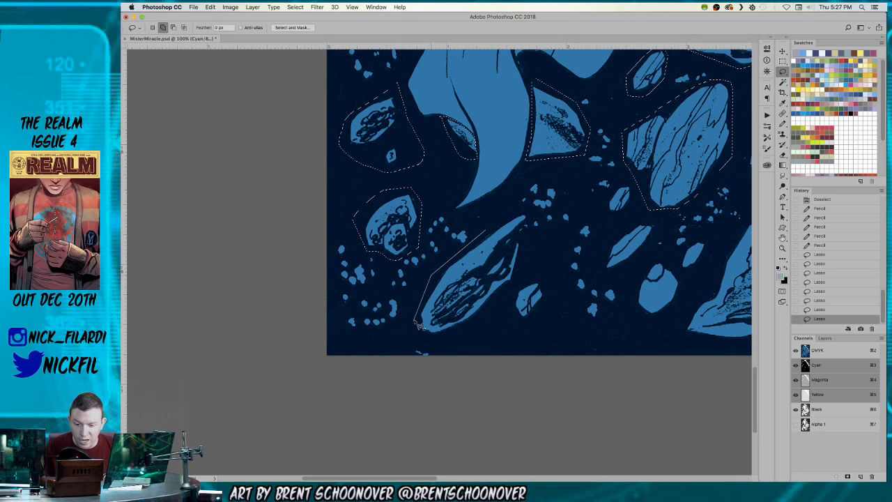
left_click_drag(519, 299, 521, 327)
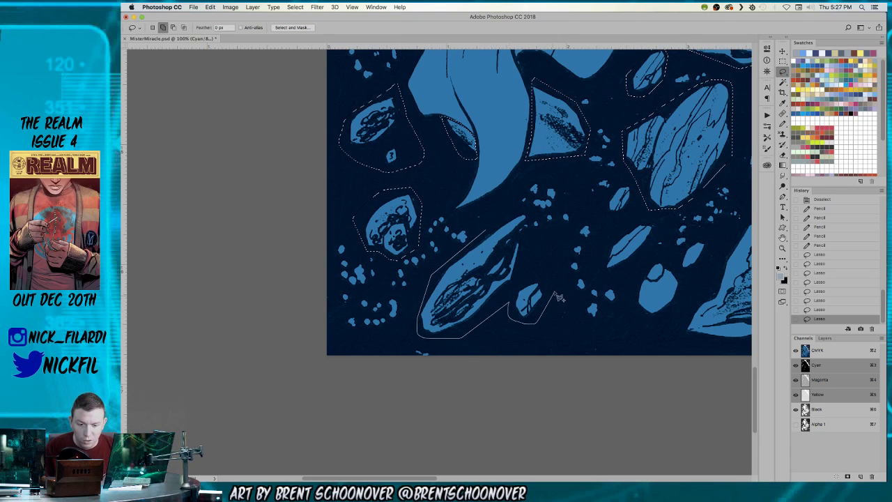
left_click_drag(514, 217, 514, 217)
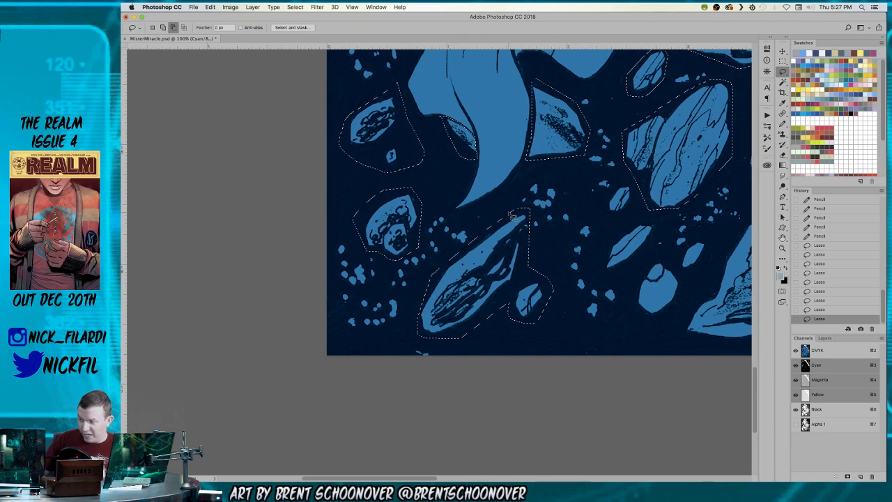
Add the small oval, the thin slanted rock and the round rock with its companion beneath the striped rocks to the selection.
key("shift")
left_click_drag(640, 198, 637, 197)
scroll(593, 205, "right", 3)
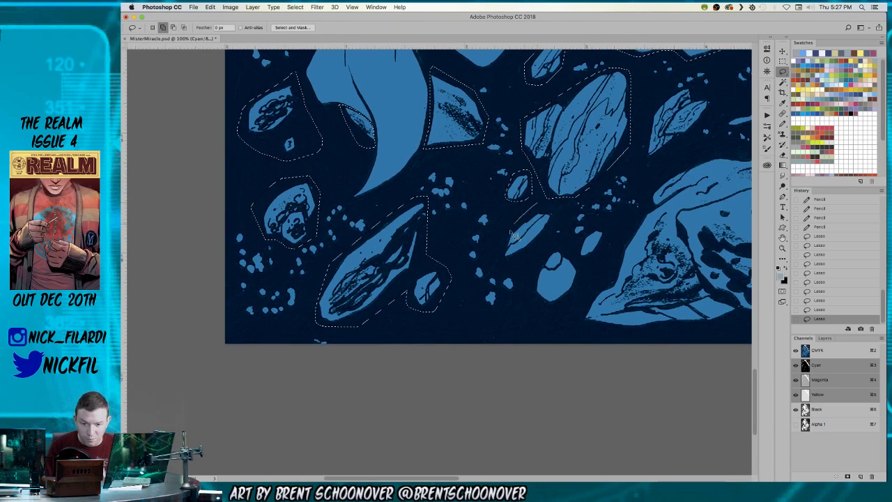
mouse_move(562, 223)
left_mouse_down()
mouse_move(561, 263)
mouse_move(552, 257)
left_mouse_up()
mouse_move(611, 255)
left_mouse_down()
mouse_move(601, 222)
mouse_move(577, 246)
left_mouse_up()
key("shift")
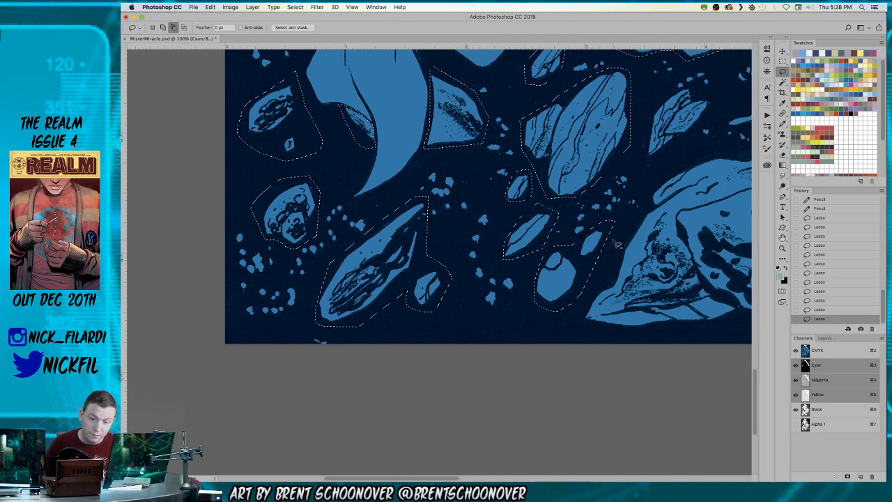
Add the angular striped rock above the large bottom boulders to the selection.
left_click_drag(647, 280, 392, 381)
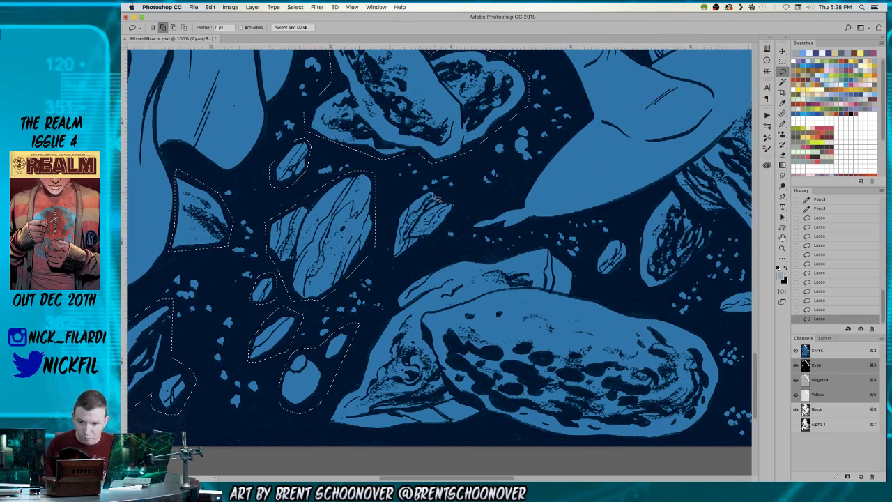
left_click_drag(411, 204, 400, 221)
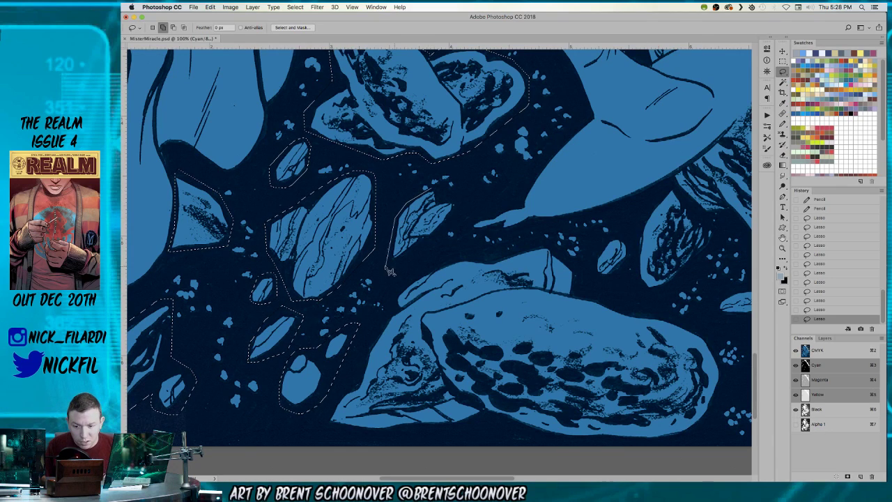
left_click_drag(454, 201, 451, 199)
scroll(419, 251, "down", 2)
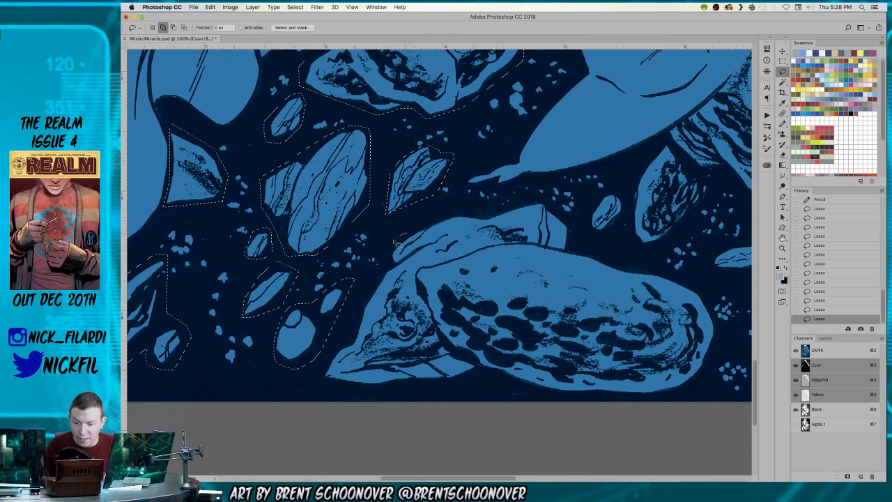
Add the group of large overlapping boulders along the artwork's bottom edge to the selection.
mouse_move(387, 275)
left_mouse_down()
mouse_move(372, 294)
mouse_move(370, 338)
mouse_move(355, 322)
mouse_move(338, 352)
left_mouse_up()
mouse_move(317, 382)
left_mouse_down()
mouse_move(405, 391)
mouse_move(488, 373)
mouse_move(566, 396)
mouse_move(662, 397)
mouse_move(726, 337)
mouse_move(704, 285)
mouse_move(687, 275)
mouse_move(558, 241)
mouse_move(578, 249)
left_mouse_up()
mouse_move(555, 210)
left_mouse_down()
mouse_move(547, 203)
mouse_move(487, 217)
left_mouse_up()
left_click_drag(434, 221, 408, 233)
Add the small oval rock and the dark textured rock above the large boulders to the selection.
mouse_move(602, 224)
left_mouse_down()
mouse_move(428, 221)
mouse_move(488, 174)
mouse_move(472, 166)
mouse_move(475, 245)
left_mouse_up()
left_click_drag(538, 219, 552, 199)
left_click_drag(511, 151, 503, 143)
Add the small joined rocks and the little rock beside the artist's signature to the selection.
left_click_drag(620, 255, 574, 201)
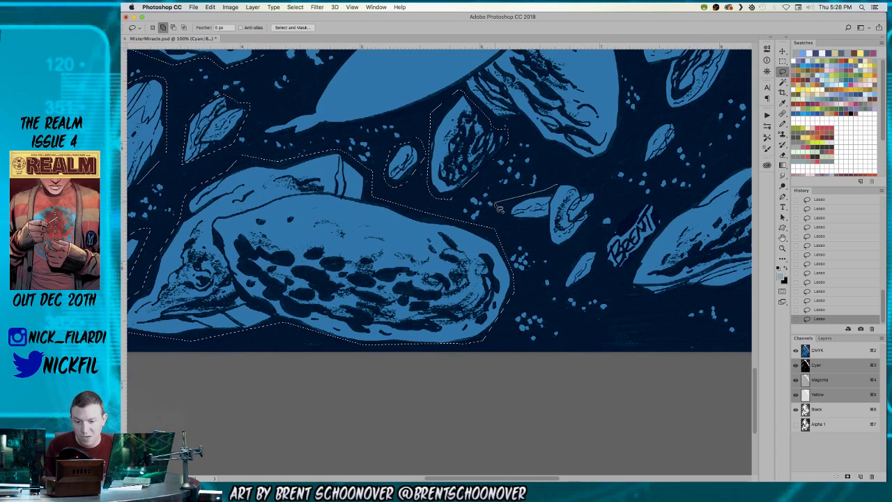
mouse_move(601, 211)
left_mouse_down()
mouse_move(601, 183)
mouse_move(557, 185)
left_mouse_up()
mouse_move(504, 228)
left_mouse_down()
mouse_move(497, 216)
mouse_move(515, 202)
left_mouse_up()
mouse_move(601, 260)
left_mouse_down()
mouse_move(514, 287)
mouse_move(476, 316)
mouse_move(490, 319)
mouse_move(516, 299)
mouse_move(516, 276)
left_mouse_up()
Add the two large overlapping rocks right of the artist's signature to the selection.
scroll(516, 278, "right", 6)
scroll(516, 278, "up", 1)
mouse_move(463, 265)
left_mouse_down()
mouse_move(411, 341)
mouse_move(423, 352)
mouse_move(497, 352)
mouse_move(569, 331)
mouse_move(594, 296)
mouse_move(599, 216)
mouse_move(578, 195)
mouse_move(531, 209)
mouse_move(481, 255)
mouse_move(491, 264)
mouse_move(511, 183)
mouse_move(498, 191)
mouse_move(538, 168)
mouse_move(527, 170)
mouse_move(560, 84)
mouse_move(579, 75)
mouse_move(617, 82)
mouse_move(646, 186)
mouse_move(636, 139)
mouse_move(631, 209)
mouse_move(607, 297)
mouse_move(520, 353)
mouse_move(488, 356)
left_mouse_up()
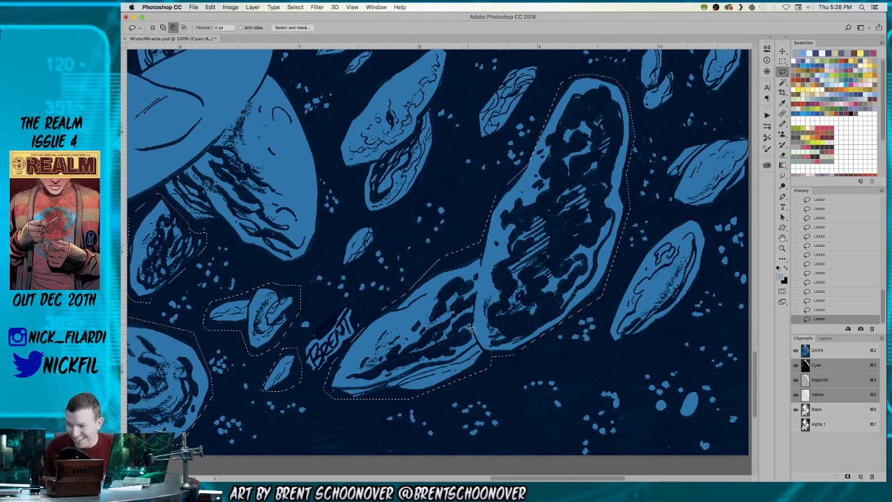
Add the slanted oval rock and the rock cut off by the artwork's right edge to the selection.
scroll(502, 279, "right", 5)
mouse_move(537, 237)
left_mouse_down()
mouse_move(460, 342)
mouse_move(474, 332)
mouse_move(484, 355)
mouse_move(546, 311)
mouse_move(549, 318)
mouse_move(576, 239)
mouse_move(576, 267)
mouse_move(578, 206)
mouse_move(577, 219)
mouse_move(551, 223)
left_mouse_up()
scroll(516, 223, "up", 3)
scroll(516, 223, "right", 2)
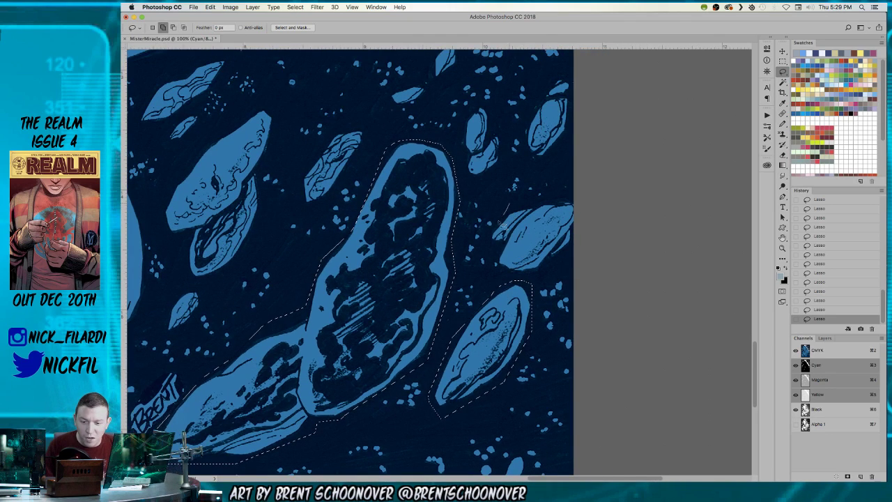
mouse_move(501, 267)
left_mouse_down()
mouse_move(543, 277)
mouse_move(588, 245)
mouse_move(585, 189)
mouse_move(508, 208)
left_mouse_up()
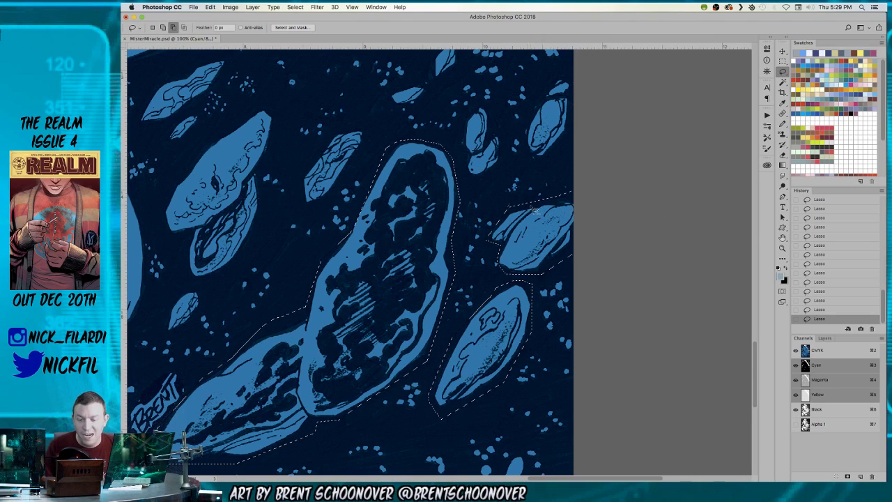
Add the upper oval rock by the artwork's right edge and the nearby pair of small joined rocks to the selection.
scroll(500, 185, "up", 2)
scroll(501, 184, "right", 1)
scroll(500, 185, "up", 2)
scroll(500, 185, "right", 1)
mouse_move(515, 162)
left_mouse_down()
mouse_move(496, 204)
mouse_move(498, 242)
mouse_move(514, 240)
mouse_move(563, 185)
mouse_move(558, 155)
mouse_move(519, 159)
left_mouse_up()
mouse_move(469, 186)
left_mouse_down()
mouse_move(479, 246)
mouse_move(445, 265)
mouse_move(435, 201)
mouse_move(449, 185)
mouse_move(459, 190)
mouse_move(469, 157)
mouse_move(451, 172)
mouse_move(456, 200)
mouse_move(482, 183)
mouse_move(470, 158)
left_mouse_up()
Add the two small rocks above the tall dark rock to the selection.
scroll(462, 175, "up", 2)
scroll(462, 175, "left", 2)
mouse_move(415, 200)
left_mouse_down()
mouse_move(420, 224)
mouse_move(456, 212)
left_mouse_up()
key("shift")
mouse_move(364, 253)
left_mouse_down()
mouse_move(332, 304)
mouse_move(341, 334)
mouse_move(359, 325)
mouse_move(398, 253)
left_mouse_up()
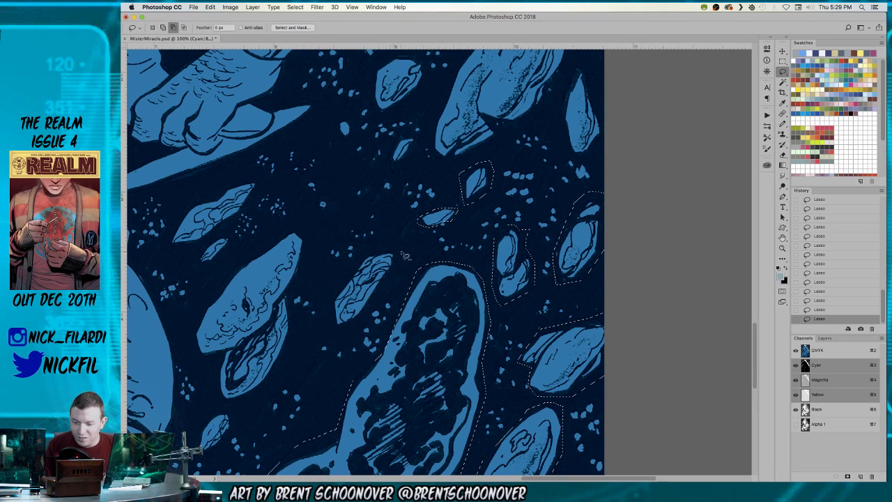
Add the narrow striped rock and the overlapping rock pair left of the tall dark rock to the selection.
scroll(404, 244, "left", 5)
mouse_move(413, 223)
left_mouse_down()
mouse_move(363, 255)
mouse_move(343, 289)
mouse_move(338, 317)
mouse_move(368, 372)
mouse_move(407, 371)
mouse_move(430, 349)
mouse_move(440, 271)
mouse_move(461, 238)
mouse_move(455, 210)
mouse_move(437, 210)
left_mouse_up()
left_click_drag(364, 213, 420, 237)
Add the slanted rock below the pointed foot and the tiny rock beneath it to the selection.
mouse_move(390, 197)
left_mouse_down()
mouse_move(368, 244)
mouse_move(424, 229)
mouse_move(459, 204)
mouse_move(449, 205)
mouse_move(463, 175)
mouse_move(438, 180)
left_mouse_up()
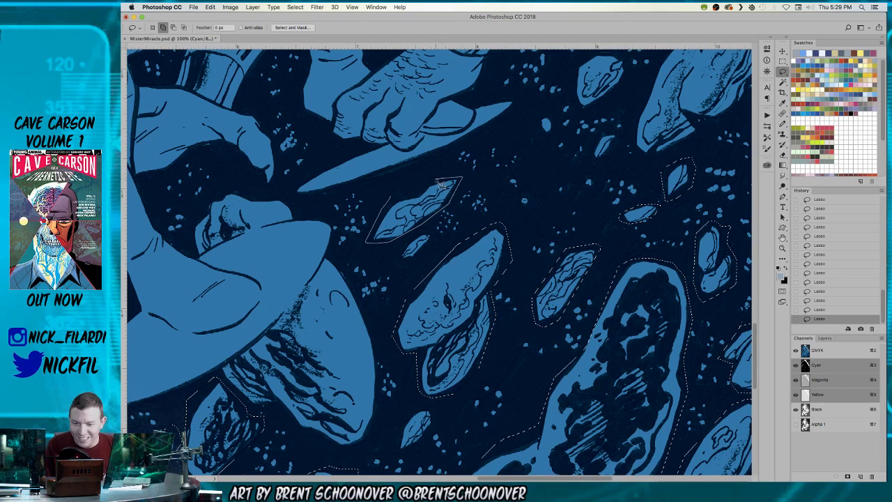
left_click_drag(428, 234, 397, 254)
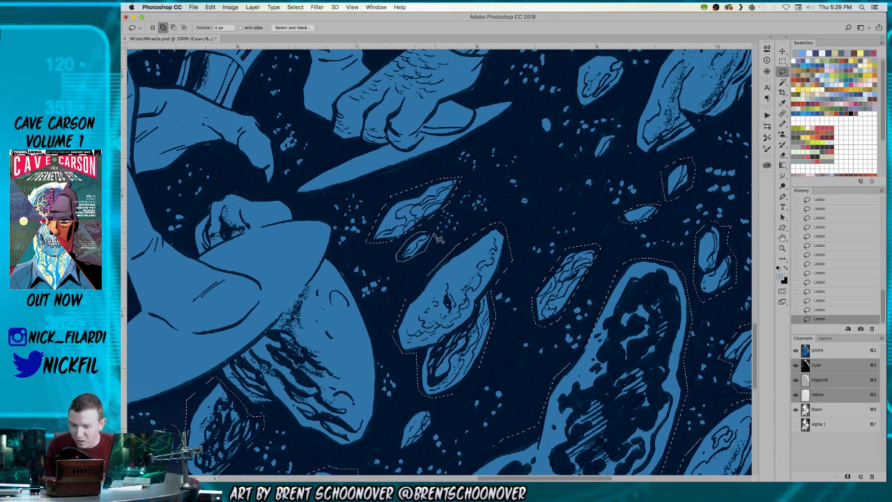
key("alt")
left_click_drag(430, 221, 416, 235)
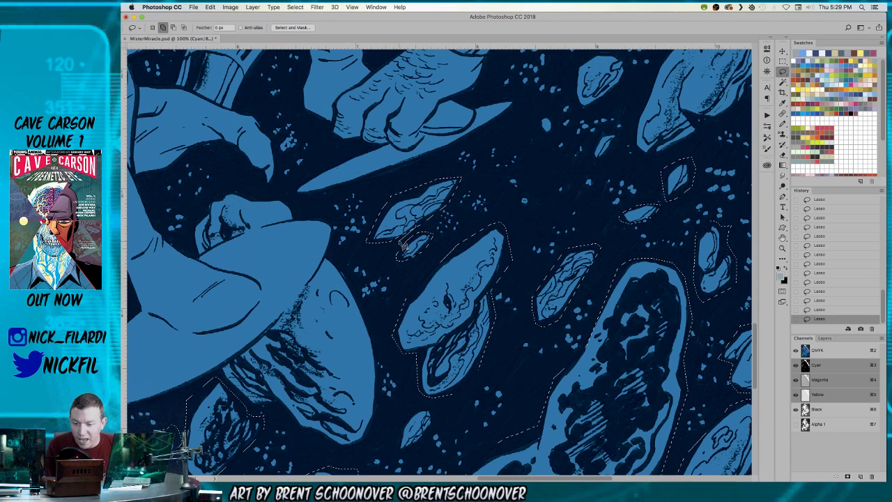
Add the small rock below the overlapping pair and the small one near the upper right rocks to the selection.
scroll(415, 279, "down", 5)
key("shift")
mouse_move(447, 225)
left_mouse_down()
mouse_move(439, 269)
mouse_move(476, 242)
mouse_move(451, 221)
left_mouse_up()
mouse_move(604, 259)
left_mouse_down()
mouse_move(347, 297)
mouse_move(327, 354)
left_mouse_up()
mouse_move(401, 161)
left_mouse_down()
mouse_move(433, 369)
mouse_move(425, 379)
left_mouse_up()
key("shift")
mouse_move(383, 258)
left_mouse_down()
mouse_move(372, 271)
mouse_move(377, 287)
mouse_move(395, 266)
left_mouse_up()
Add the large double rock at the upper right and the pointed rock at the artwork's edge to the selection.
key("shift")
mouse_move(424, 210)
left_mouse_down()
mouse_move(408, 242)
mouse_move(413, 269)
mouse_move(433, 286)
mouse_move(527, 221)
mouse_move(552, 168)
mouse_move(559, 130)
left_mouse_up()
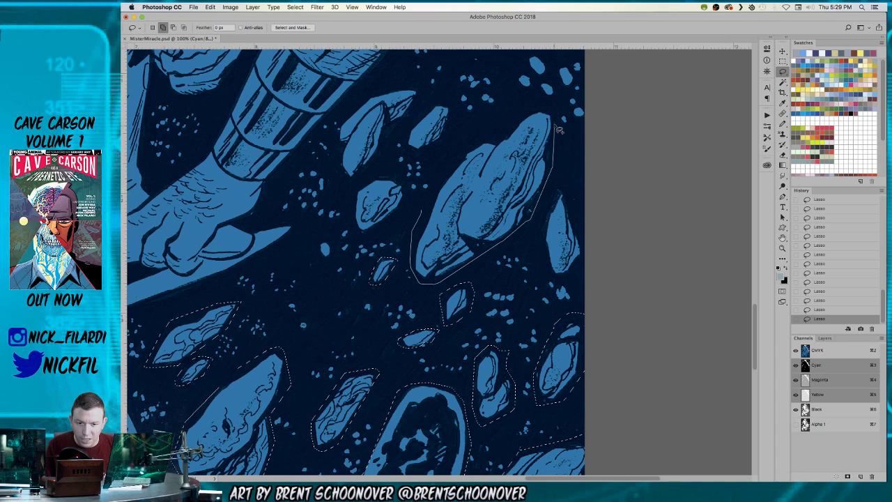
left_click_drag(457, 159, 423, 209)
key("shift")
mouse_move(562, 183)
left_mouse_down()
mouse_move(540, 237)
mouse_move(558, 283)
mouse_move(585, 275)
mouse_move(589, 219)
mouse_move(561, 182)
left_mouse_up()
Add the pointed rocks, the small oval and the round rock beside the armoured wrist to the selection.
scroll(523, 188, "up", 3)
scroll(523, 188, "left", 3)
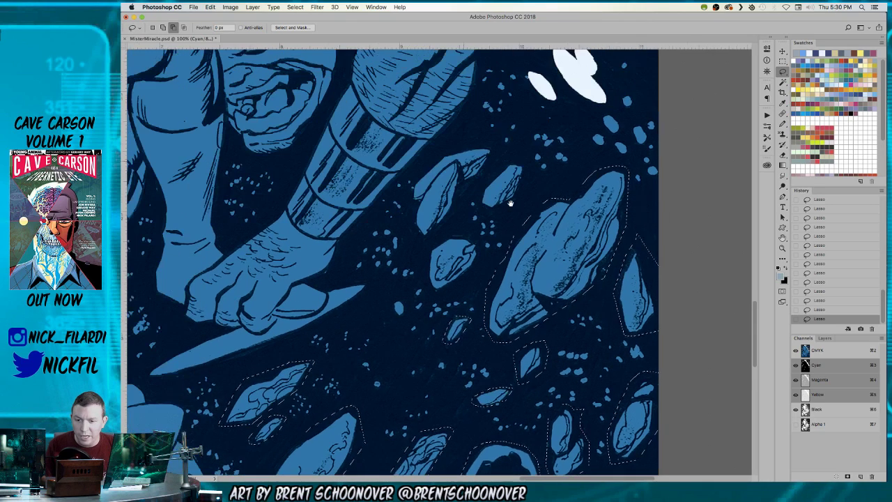
mouse_move(513, 169)
left_mouse_down()
mouse_move(482, 195)
mouse_move(488, 218)
mouse_move(535, 200)
mouse_move(536, 164)
mouse_move(513, 169)
left_mouse_up()
mouse_move(450, 154)
left_mouse_down()
mouse_move(499, 156)
mouse_move(484, 186)
mouse_move(461, 195)
mouse_move(450, 237)
mouse_move(455, 224)
mouse_move(424, 244)
mouse_move(418, 184)
mouse_move(448, 159)
left_mouse_up()
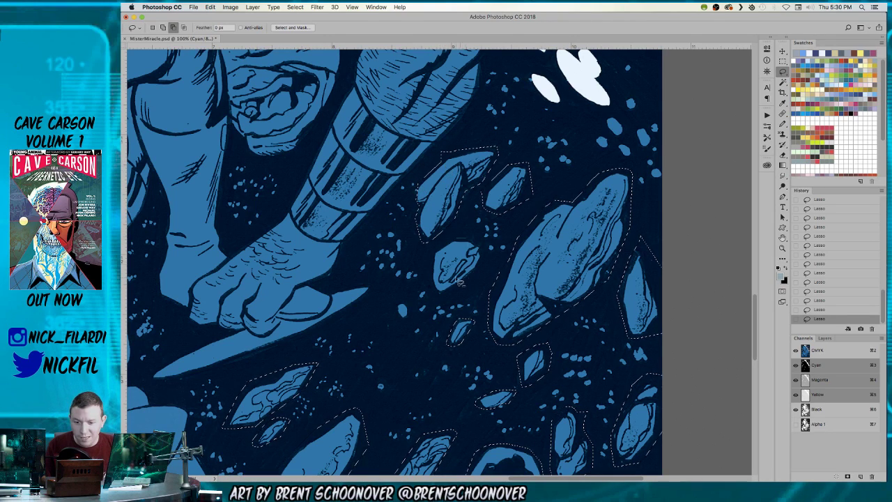
mouse_move(454, 240)
left_mouse_down()
mouse_move(429, 259)
mouse_move(430, 287)
mouse_move(442, 300)
mouse_move(488, 279)
mouse_move(495, 255)
mouse_move(455, 240)
left_mouse_up()
Fill all the selected rocks with light grey and deselect.
left_click_drag(541, 265, 474, 359)
left_click(501, 292, "alt+super")
left_click(499, 293, "alt+super")
left_click(496, 294, "alt+super")
left_click(429, 330, "alt")
key("BackSpace")
key("ctrl+d")
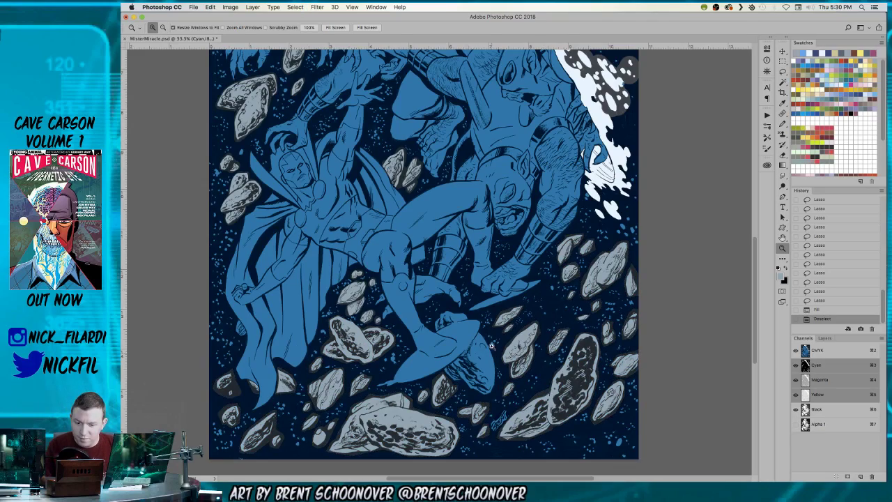
Select the large rock beneath the caped figure's foot disc with the Lasso, following the disc's lower edge.
left_click(489, 341)
key("l")
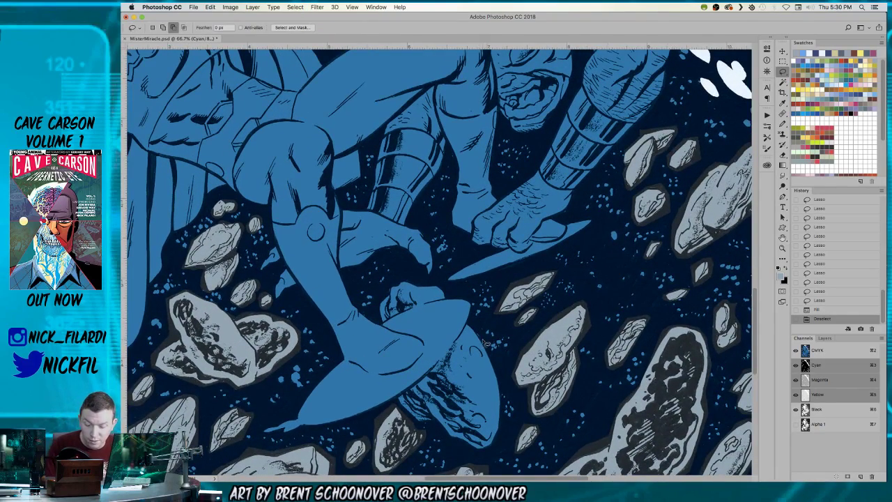
left_click_drag(485, 373, 532, 258)
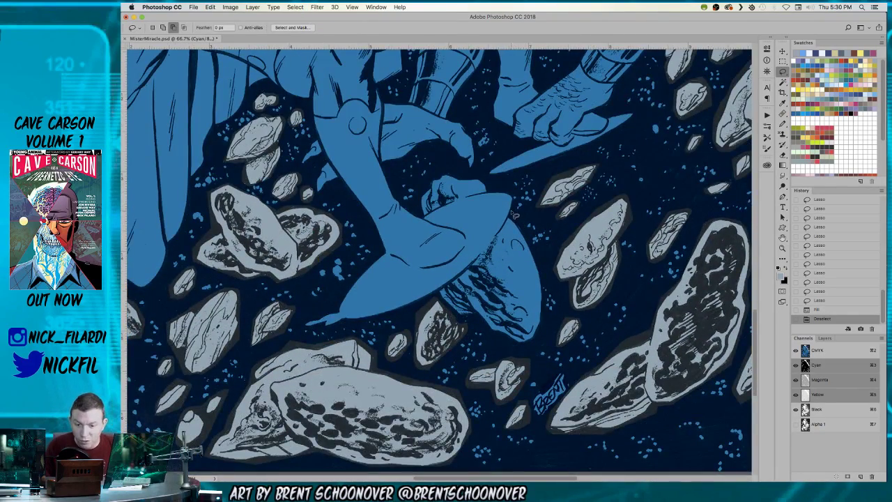
left_click_drag(474, 269, 441, 296)
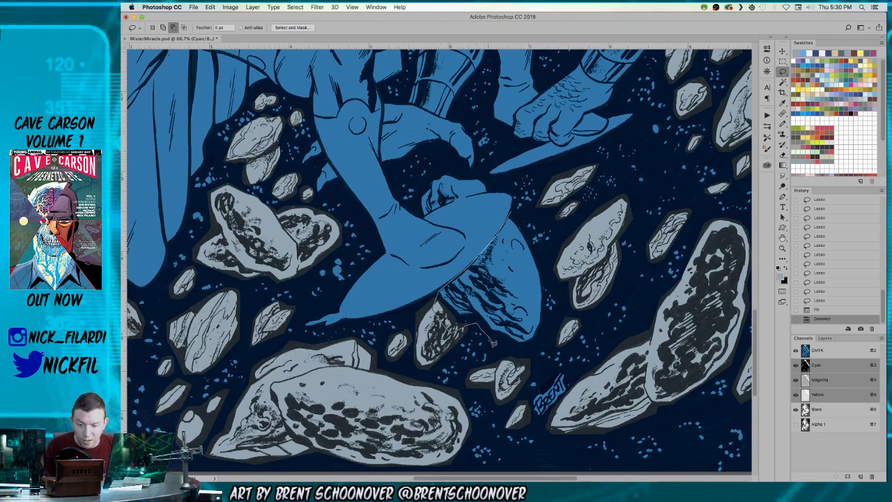
mouse_move(530, 352)
left_mouse_down()
mouse_move(547, 324)
mouse_move(542, 267)
left_mouse_up()
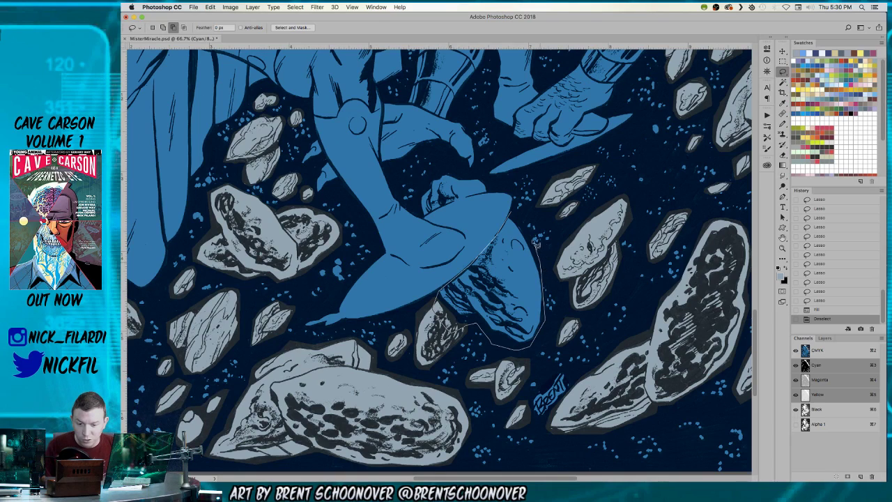
left_click_drag(518, 217, 513, 213)
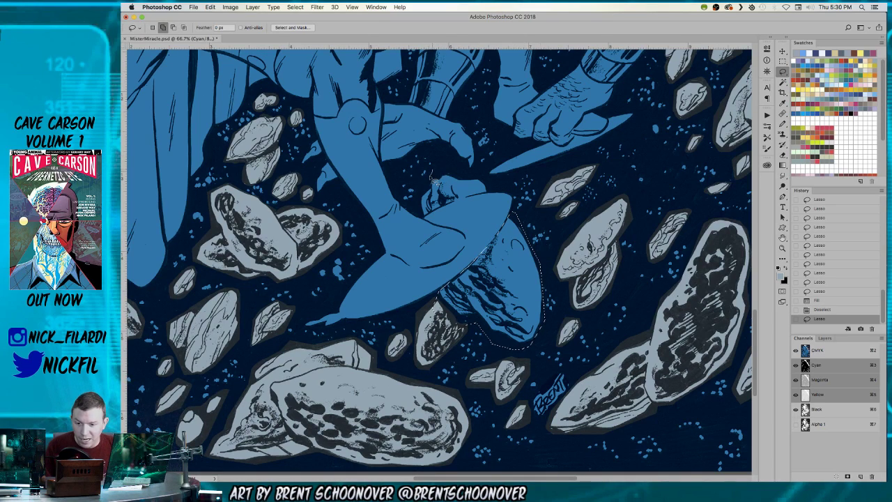
Add the rock section above the foot disc to the selection, fill both sections with light grey and deselect.
mouse_move(431, 179)
left_mouse_down()
mouse_move(421, 204)
mouse_move(429, 220)
left_mouse_up()
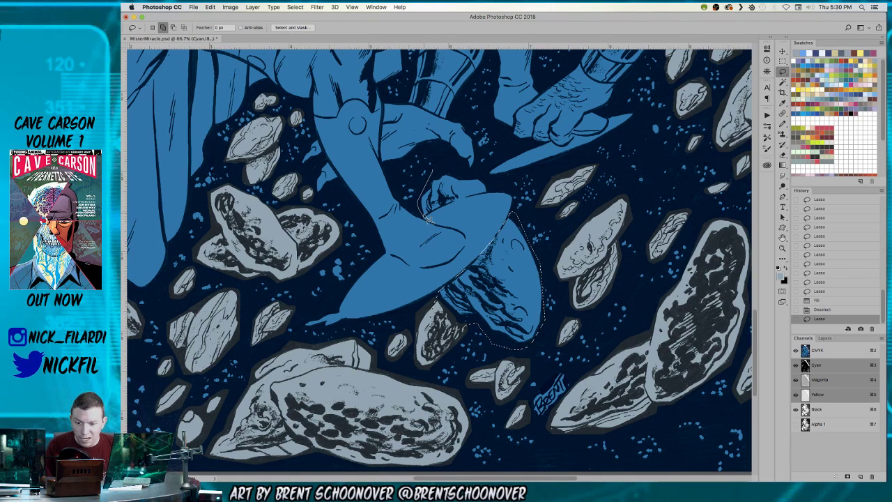
mouse_move(482, 198)
left_mouse_down()
mouse_move(489, 184)
mouse_move(454, 175)
left_mouse_up()
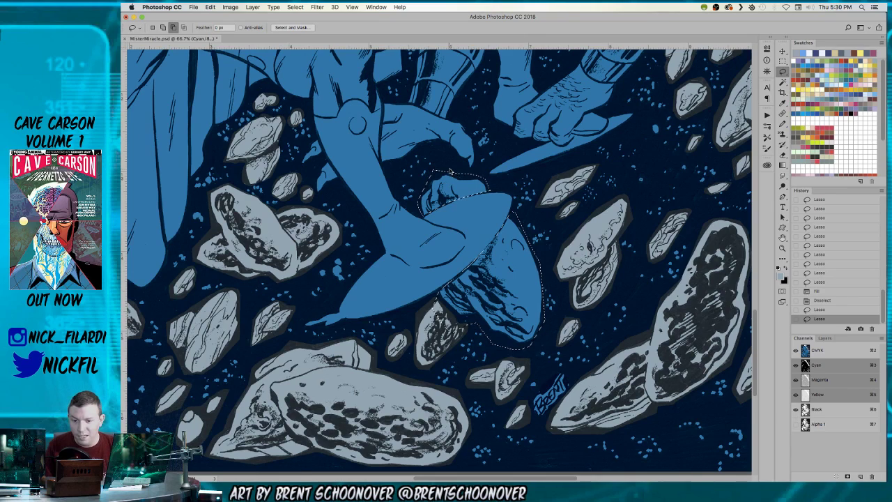
key("alt+BackSpace")
key("super+d")
Select all the blue areas of the artwork with the Magic Wand, starting from the foot disc.
key("alt+space")
left_click(428, 223, "alt")
left_click(428, 223, "alt")
left_click_drag(491, 180, 486, 282)
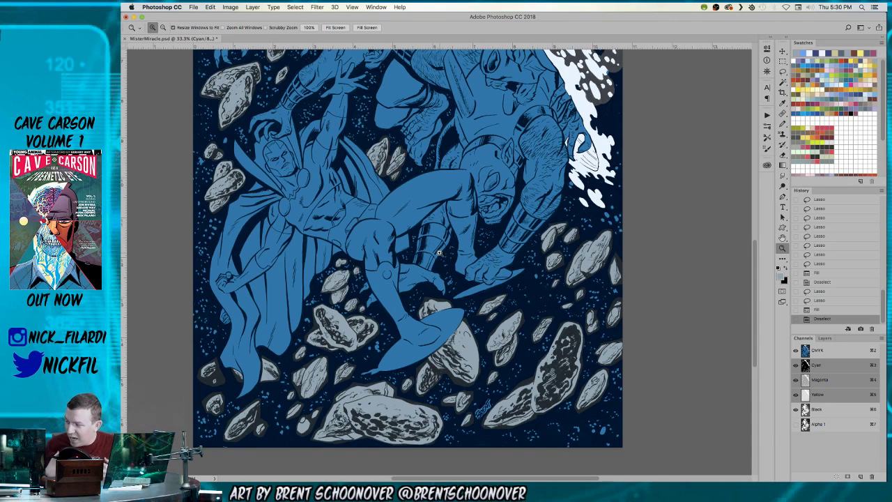
left_click(432, 293)
left_click(445, 341)
key("w")
left_click(410, 255)
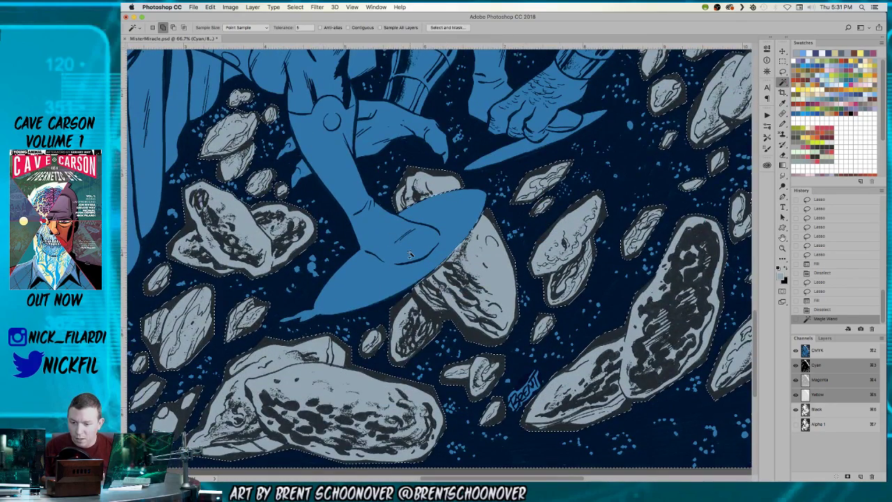
Paint the large disc under the caped figure's foot solid white with the Pencil.
key("b")
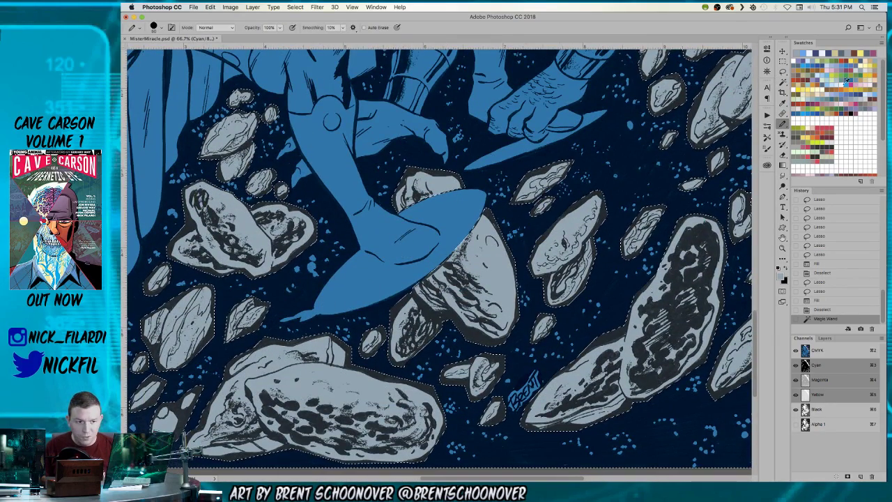
left_click(838, 84)
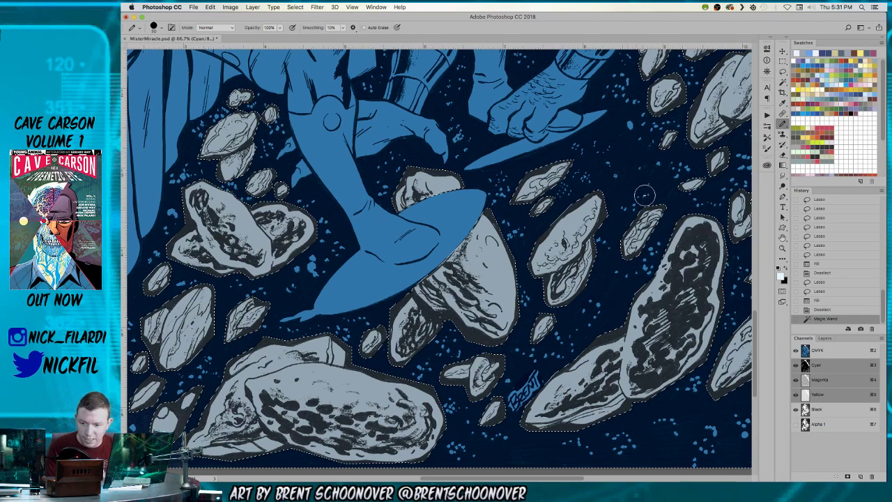
mouse_move(308, 312)
left_mouse_down()
mouse_move(330, 307)
mouse_move(317, 306)
mouse_move(361, 255)
left_mouse_up()
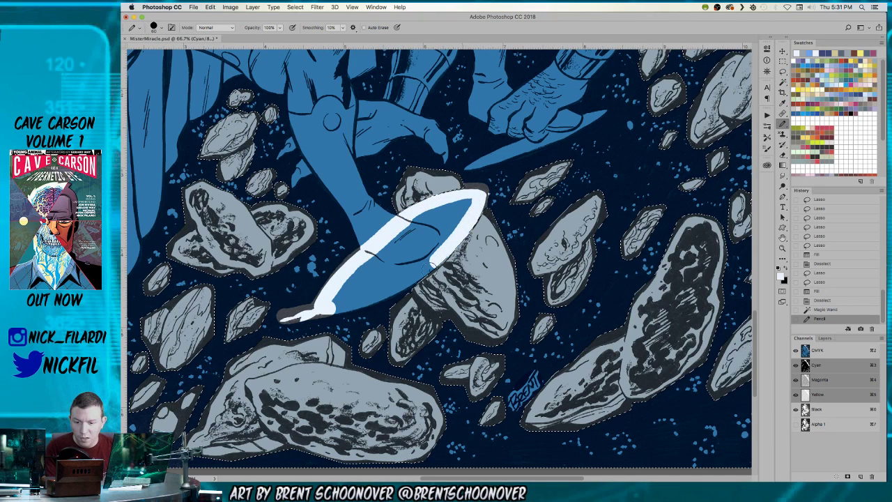
left_click_drag(326, 311, 494, 198)
left_click(506, 193, "alt")
left_click(470, 196, "alt")
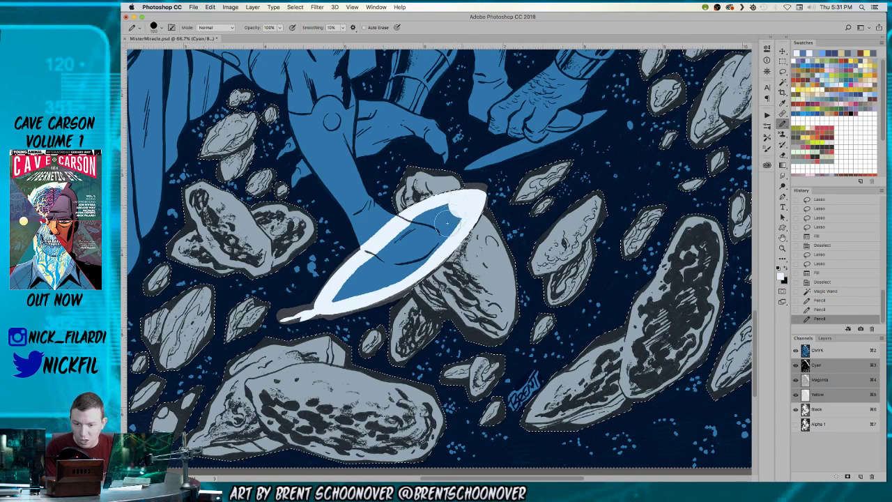
left_click_drag(452, 217, 394, 237)
mouse_move(370, 269)
left_mouse_down()
mouse_move(341, 290)
mouse_move(352, 264)
left_mouse_up()
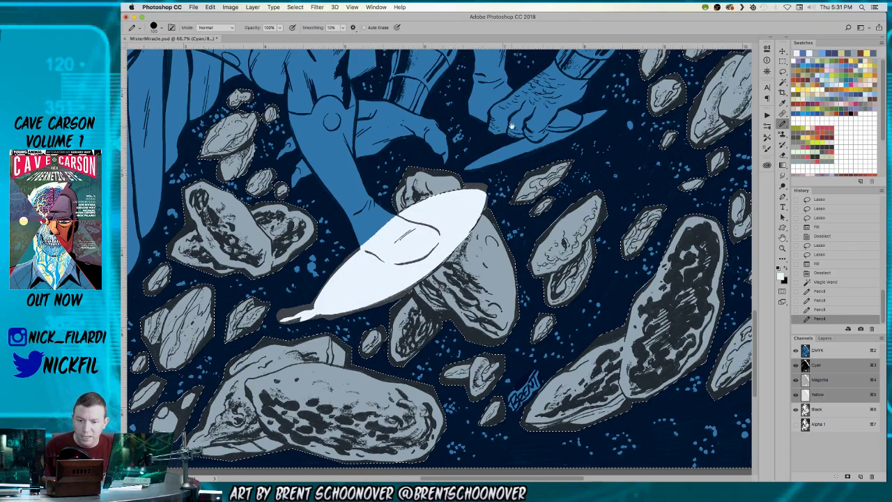
Paint the smaller disc beneath the creature's hand white with the Pencil.
scroll(404, 244, "right", 4)
scroll(404, 244, "up", 2)
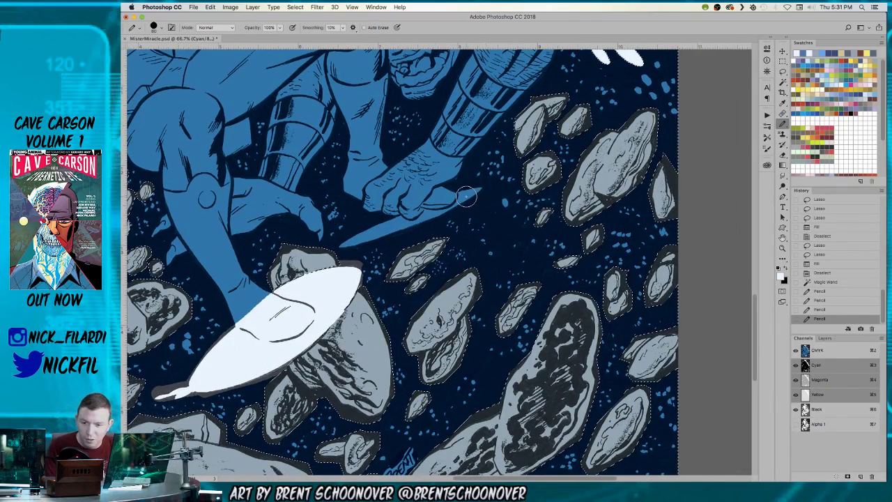
mouse_move(468, 196)
left_mouse_down()
mouse_move(480, 191)
mouse_move(446, 209)
left_mouse_up()
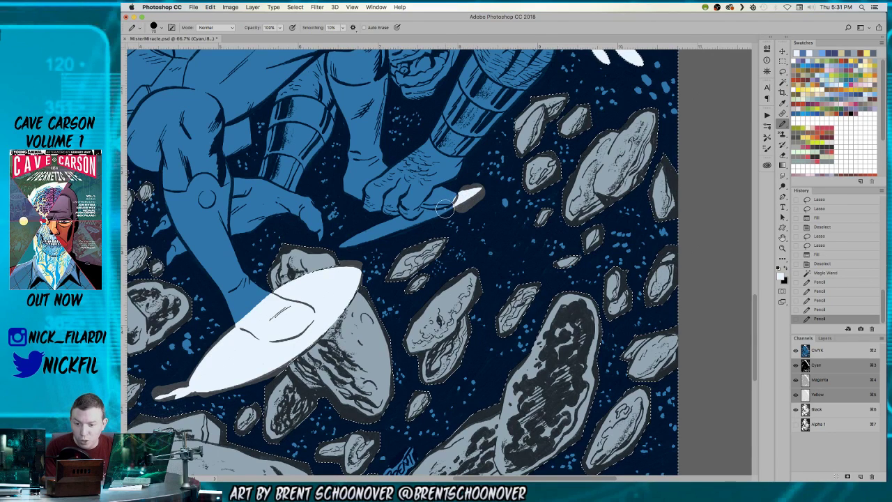
left_click_drag(348, 240, 359, 238)
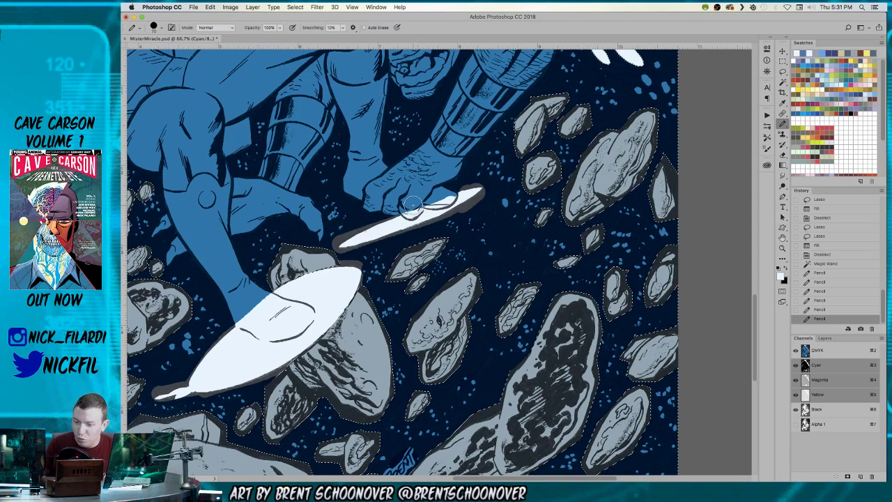
Sample the figure blue and repaint the creature's fingers where the white overlaps them on the smaller disc.
left_click(436, 190, "alt")
left_click_drag(409, 207, 444, 199)
left_click_drag(440, 199, 433, 199)
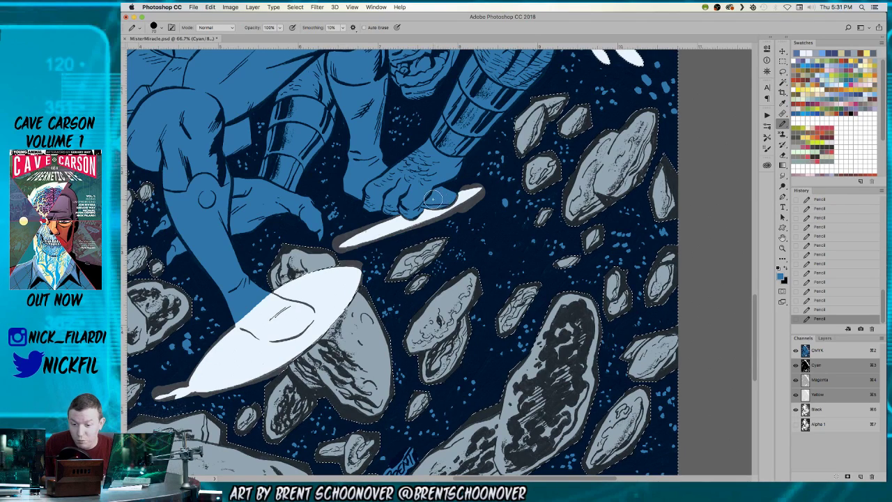
Repaint the caped figure's foot blue over the large white disc up to its outlines, and deselect.
scroll(365, 203, "left", 4)
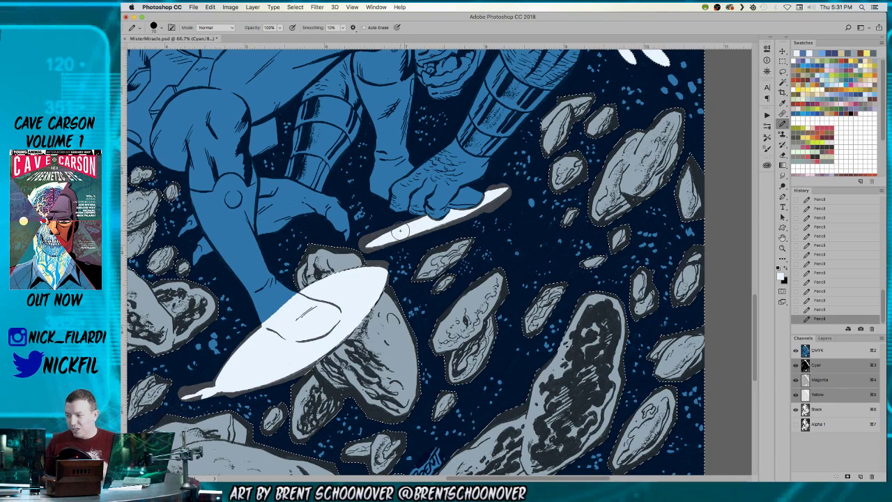
scroll(401, 232, "down", 5)
scroll(401, 232, "left", 5)
key("z")
double_click(363, 223)
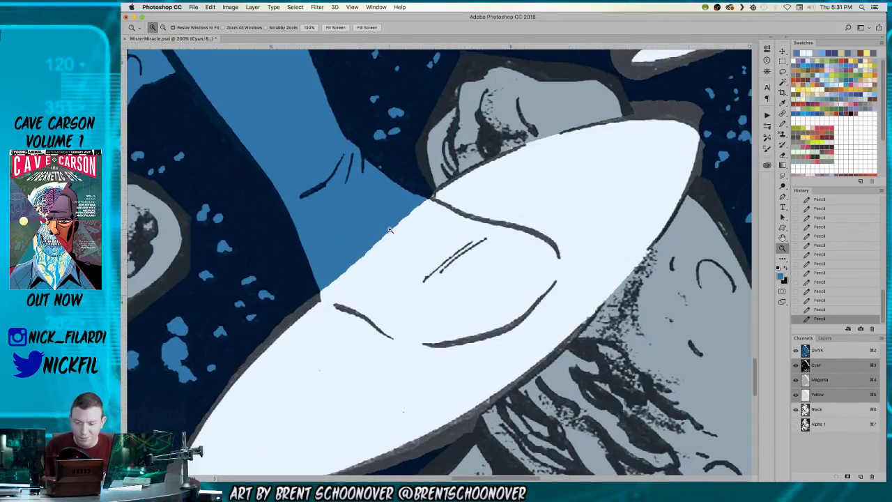
key("b")
mouse_move(408, 219)
left_mouse_down()
mouse_move(488, 255)
mouse_move(534, 258)
mouse_move(521, 279)
mouse_move(494, 295)
mouse_move(372, 246)
mouse_move(437, 239)
left_mouse_up()
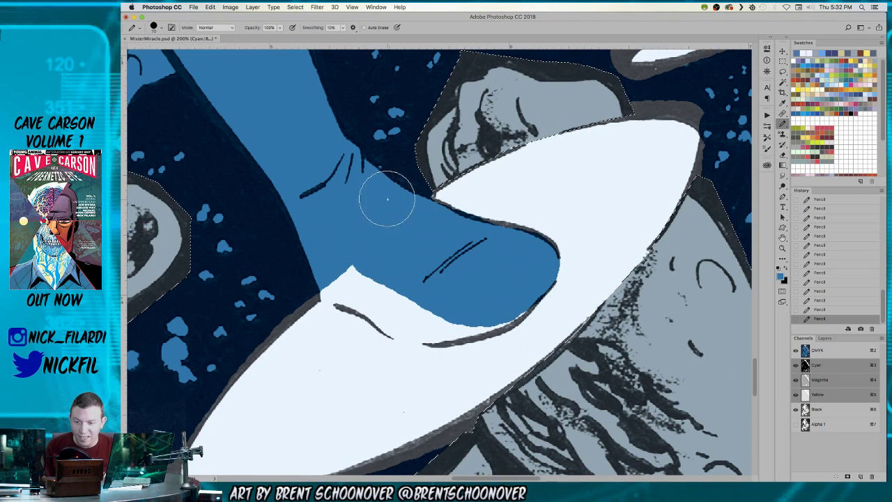
mouse_move(337, 277)
left_mouse_down()
mouse_move(398, 299)
mouse_move(375, 285)
mouse_move(418, 313)
mouse_move(506, 295)
left_mouse_up()
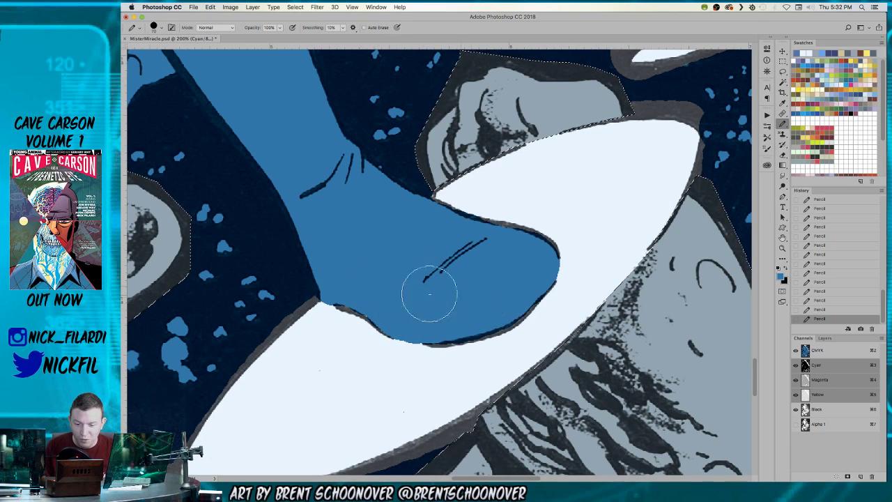
key("z")
left_click(451, 273, "alt")
left_click(451, 273, "alt")
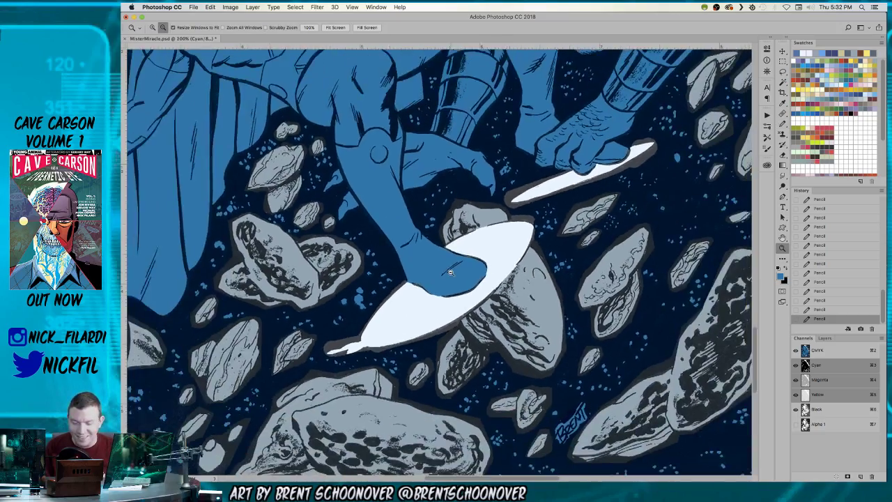
left_click(451, 273, "alt")
left_click_drag(549, 239, 528, 328)
key("super+d")
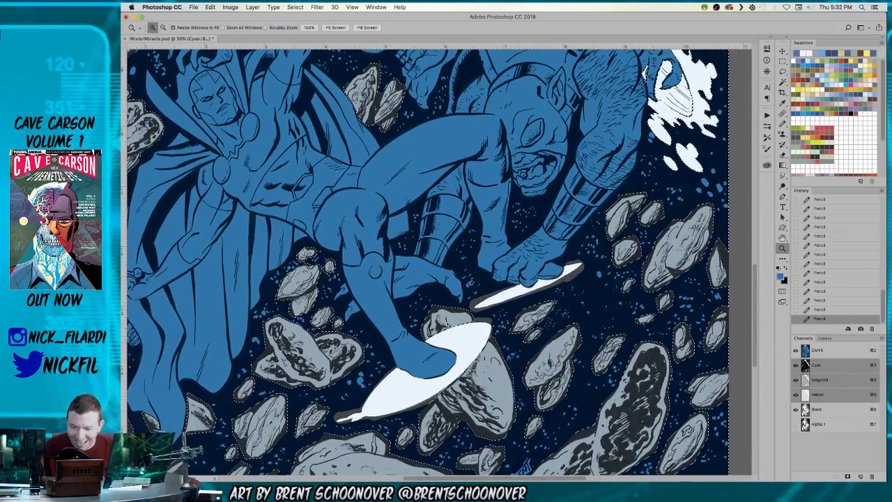
Lasso the outer part of the caped figure's cape, from the pointed collar tip down to the clenched hand.
left_click(450, 321, "alt")
left_click(450, 321, "alt")
left_click_drag(367, 294, 406, 325)
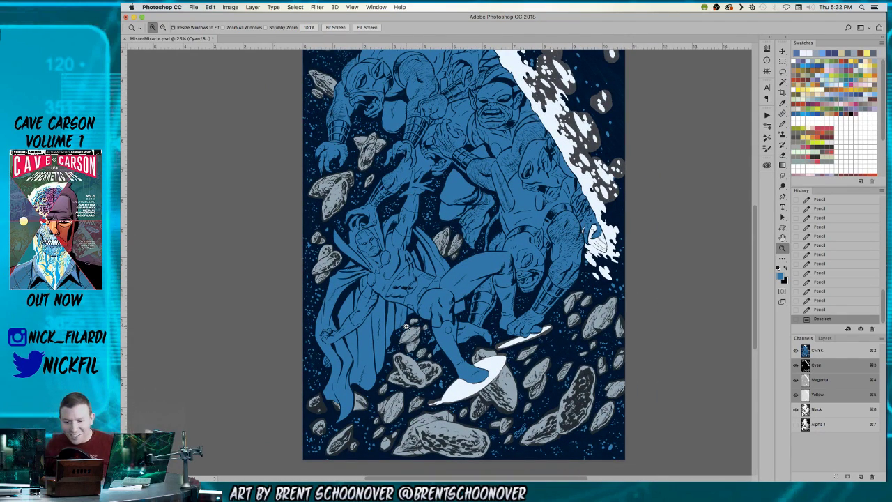
left_click(380, 260)
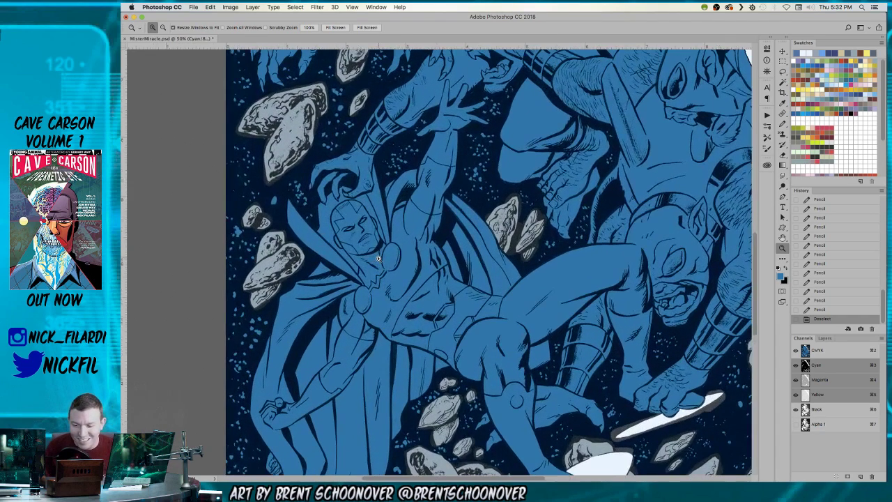
mouse_move(395, 305)
left_mouse_down()
mouse_move(516, 279)
mouse_move(510, 209)
left_mouse_up()
key("l")
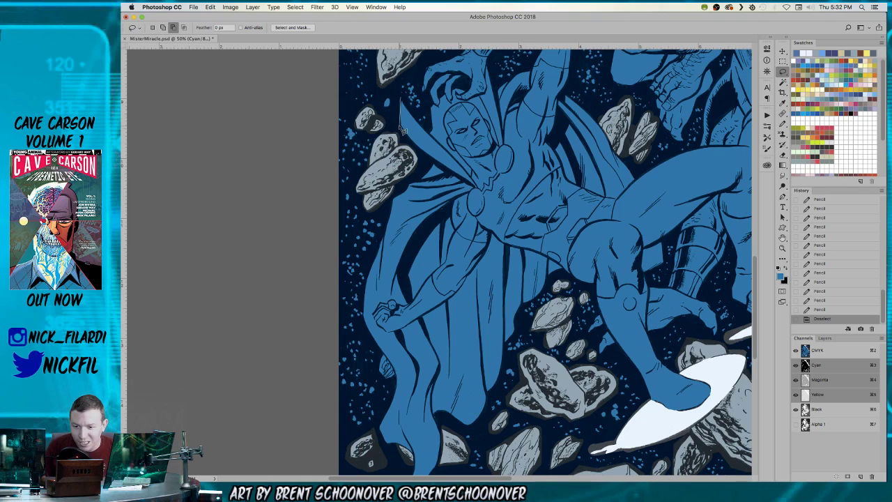
left_click_drag(398, 117, 404, 95)
key("super+d")
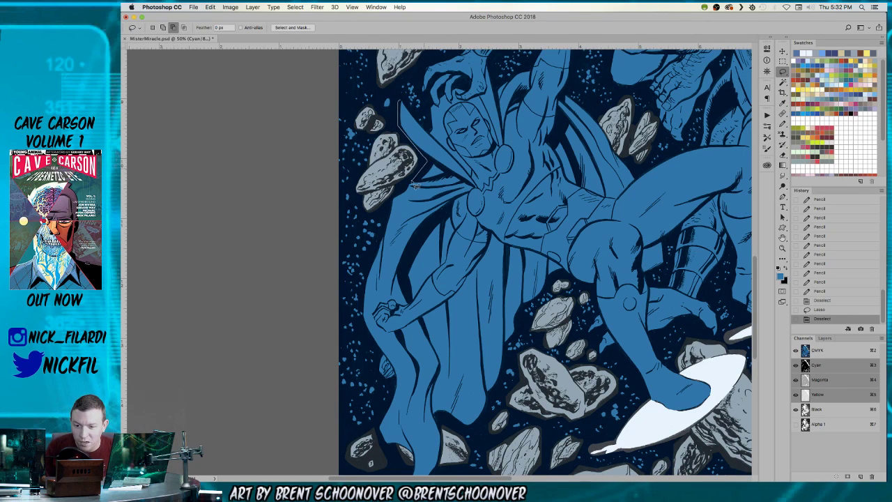
left_click_drag(376, 269, 395, 318)
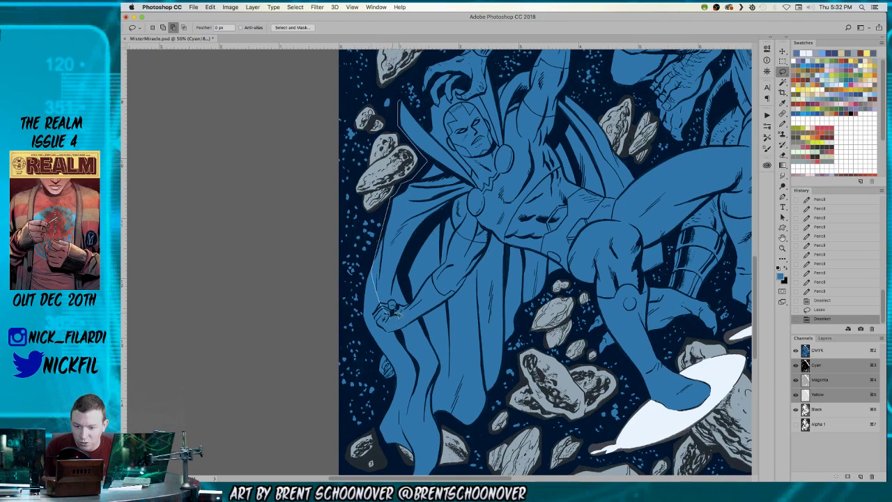
mouse_move(426, 249)
left_mouse_down()
mouse_move(451, 223)
mouse_move(454, 178)
mouse_move(464, 169)
mouse_move(402, 102)
mouse_move(425, 112)
left_mouse_up()
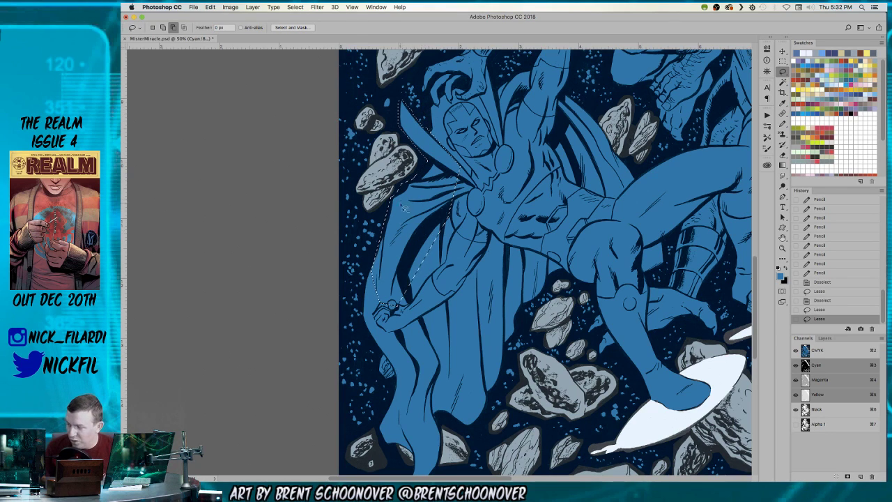
Add the area between the caped figure's collar and head, beneath the creature's fingers, to the lasso selection.
left_click(468, 205, "super")
left_click(468, 205, "super")
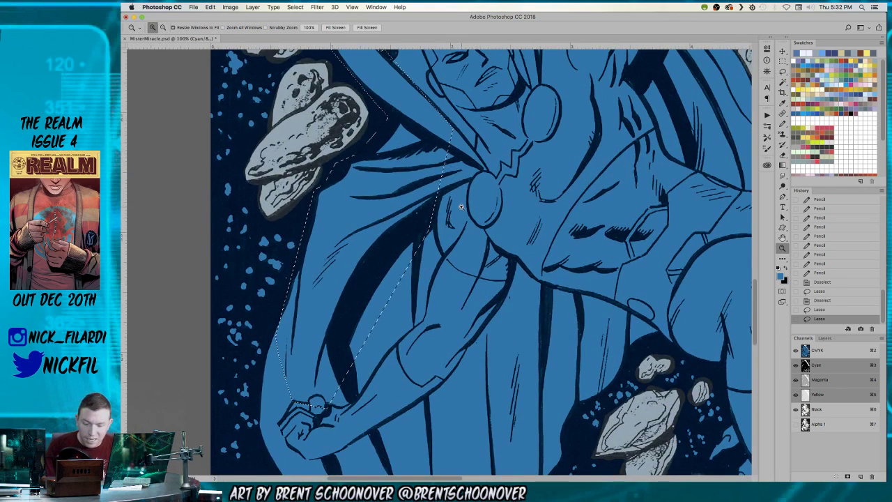
left_click_drag(494, 152, 545, 301)
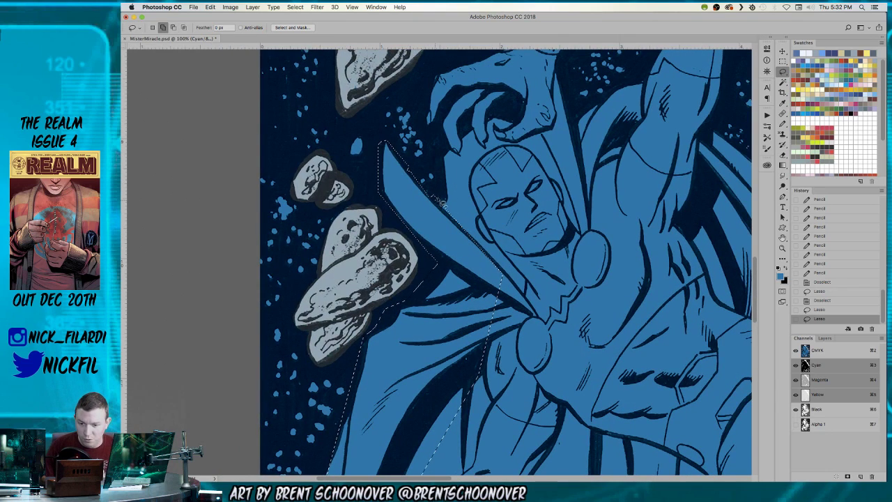
left_click_drag(440, 159, 454, 151)
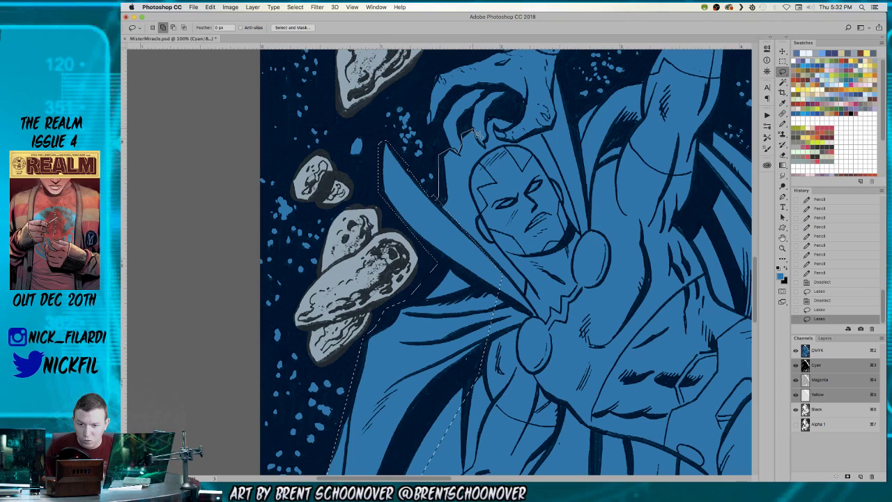
left_click_drag(488, 151, 492, 154)
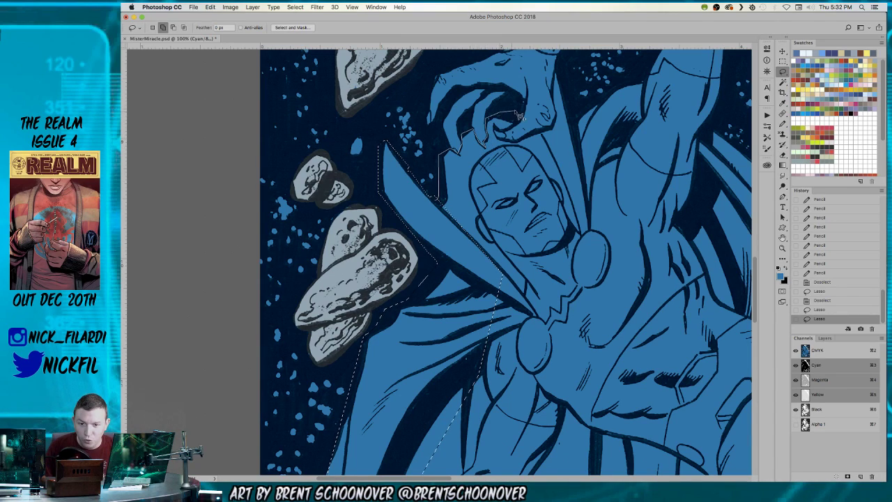
left_click_drag(520, 122, 512, 133)
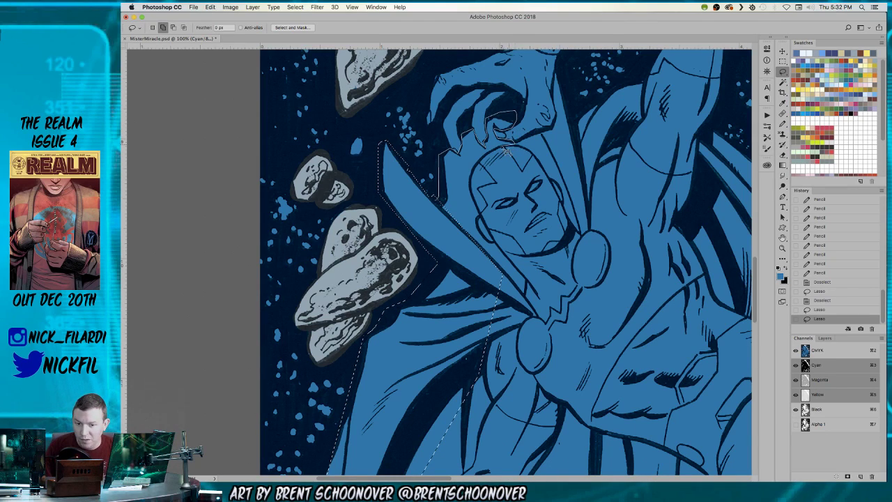
mouse_move(477, 179)
left_mouse_down()
mouse_move(484, 242)
mouse_move(454, 245)
mouse_move(472, 232)
left_mouse_up()
key("shift")
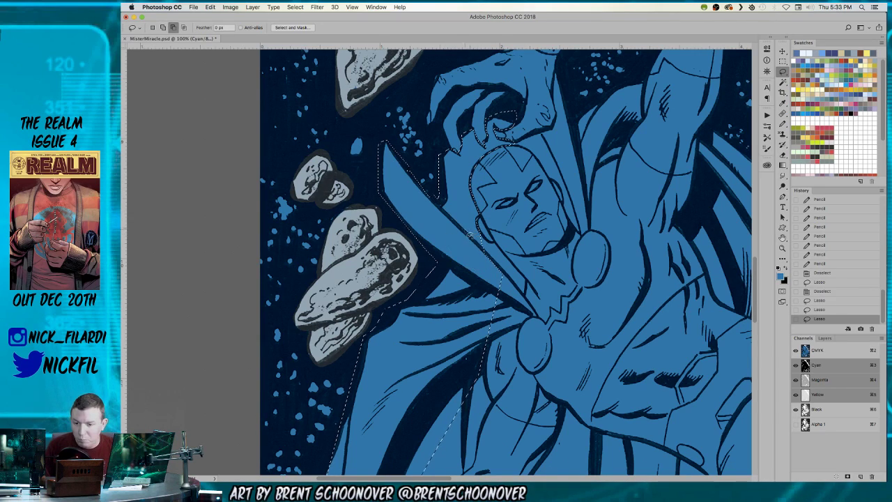
Extend the lasso selection along the caped figure's jaw and down the inside of the collar to the chest clasp.
left_click_drag(499, 265, 432, 286)
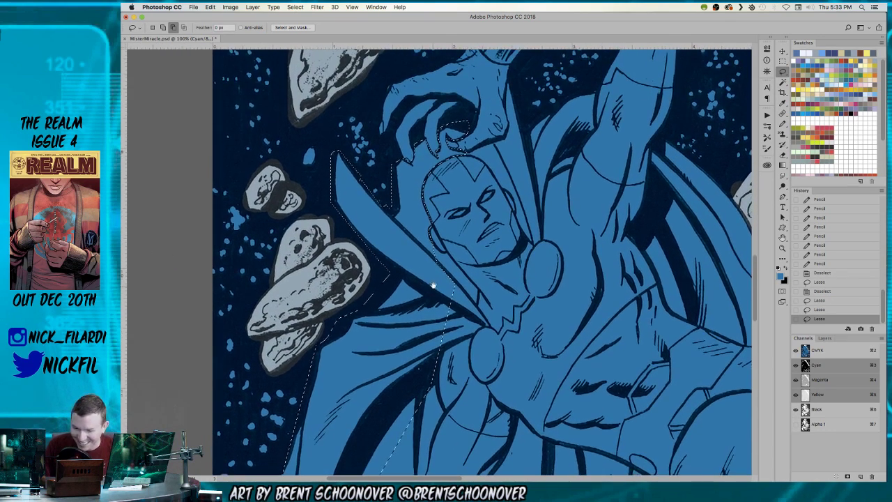
left_click_drag(431, 240, 445, 257)
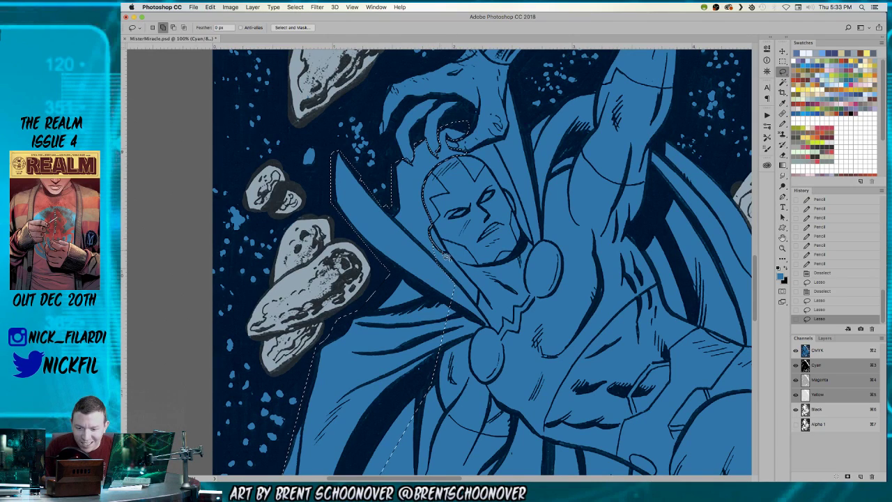
mouse_move(476, 286)
left_mouse_down()
mouse_move(483, 303)
mouse_move(433, 235)
left_mouse_up()
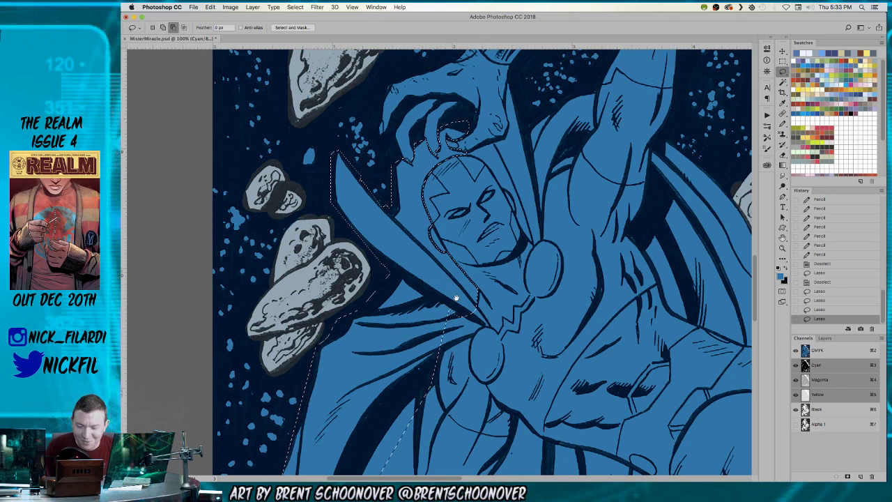
left_click_drag(456, 298, 448, 243)
left_click_drag(487, 273, 469, 281)
Extend the cape selection along the shoulder and the upper edge of the lowered arm to the clenched fist.
left_click_drag(408, 301, 431, 244)
left_click_drag(448, 202, 530, 91)
left_click_drag(481, 293, 504, 221)
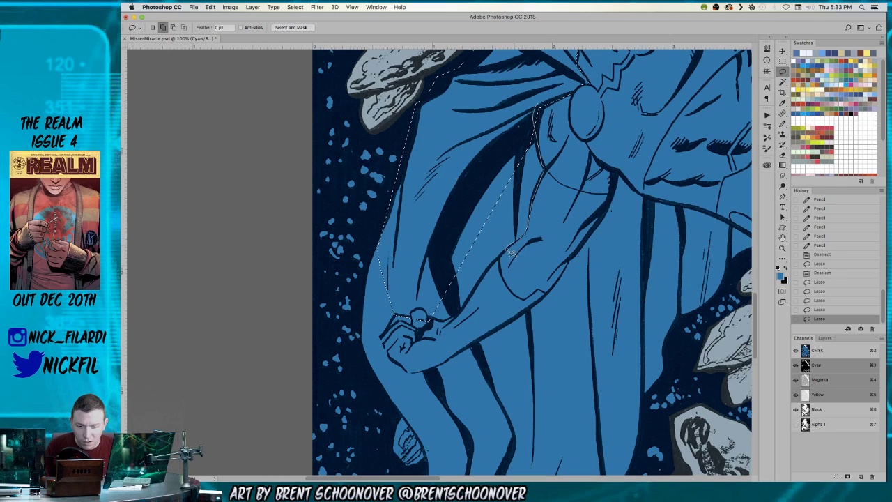
mouse_move(486, 276)
left_mouse_down()
mouse_move(477, 298)
mouse_move(428, 272)
left_mouse_up()
left_click_drag(400, 222, 476, 145)
mouse_move(507, 247)
left_mouse_down()
mouse_move(529, 246)
mouse_move(519, 201)
left_mouse_up()
Add the part of the cape around and below the clenched fist to the selection, following the fist and forearm outline.
mouse_move(456, 141)
left_mouse_down()
mouse_move(436, 203)
mouse_move(429, 262)
mouse_move(431, 285)
mouse_move(466, 339)
mouse_move(535, 336)
mouse_move(597, 254)
left_mouse_up()
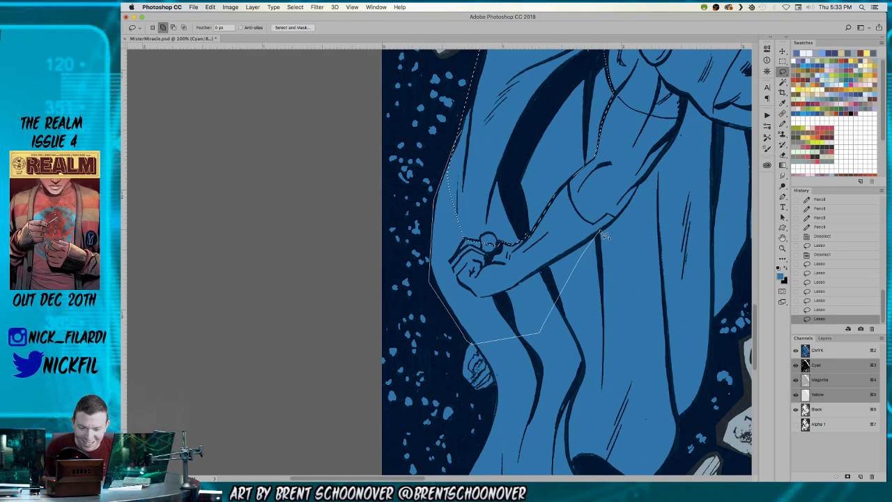
left_click_drag(525, 289, 487, 301)
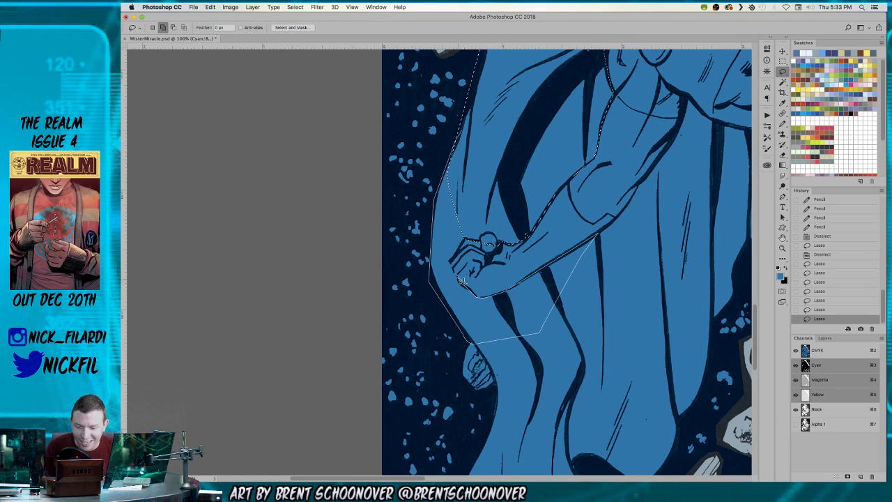
left_click_drag(483, 233, 481, 235)
left_click_drag(541, 228, 384, 252)
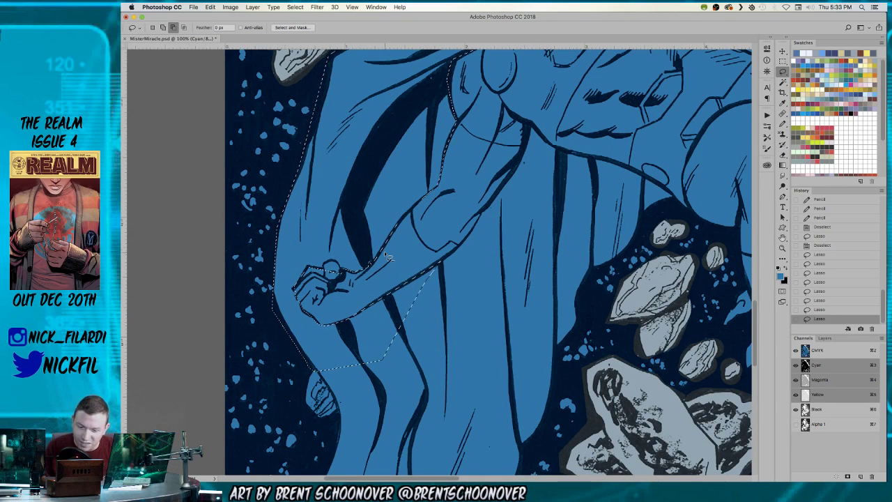
Add the middle of the cape below the lowered arm, following the arm's underside up to the armpit.
left_click_drag(482, 229, 484, 223)
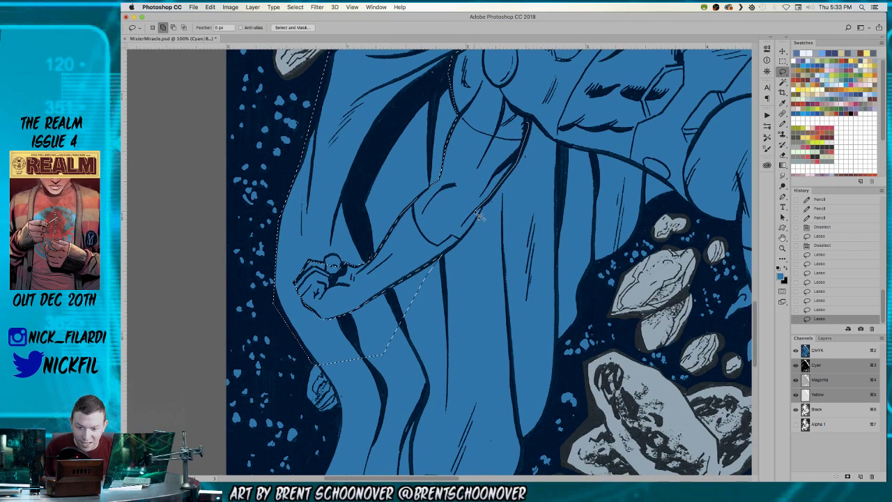
left_click(441, 260)
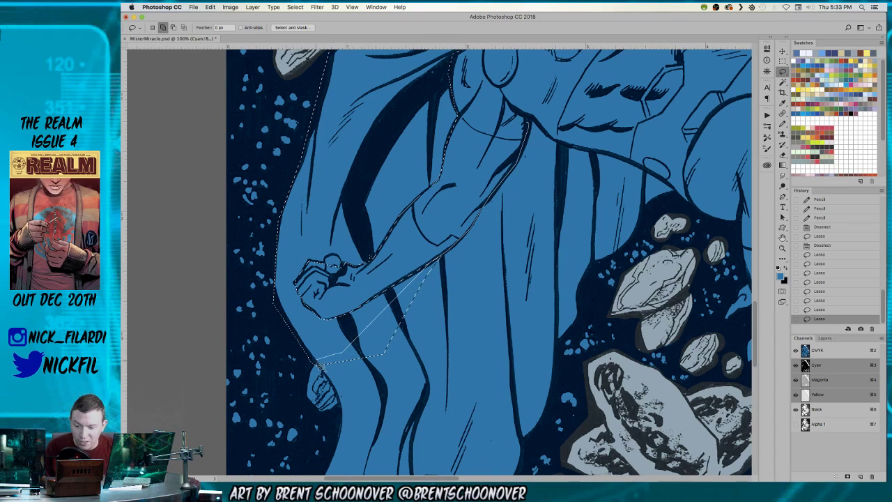
left_click(343, 413)
left_click(447, 398)
left_click(503, 307)
left_click(533, 167)
Add the lower end of the cape to the lasso selection, around its hem and down to the trailing tip.
left_click_drag(458, 380, 537, 198)
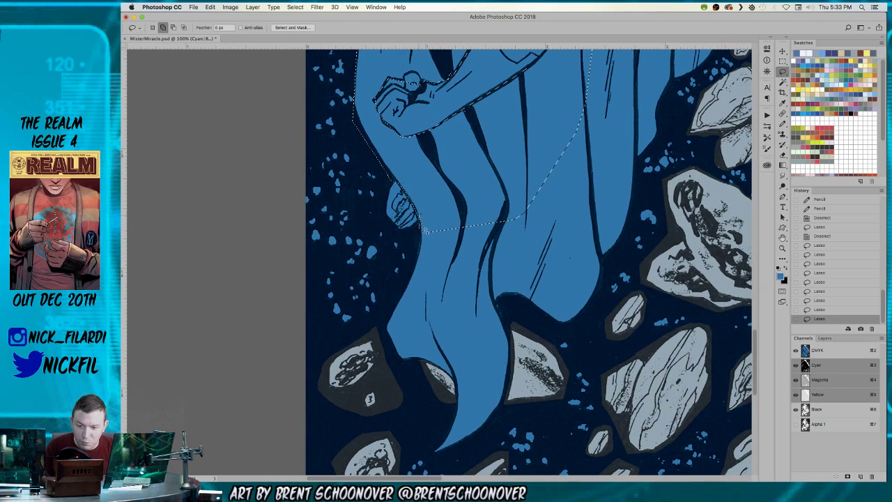
mouse_move(414, 279)
left_mouse_down()
mouse_move(381, 325)
mouse_move(391, 353)
mouse_move(422, 382)
left_mouse_up()
mouse_move(522, 388)
left_mouse_down()
mouse_move(619, 318)
mouse_move(539, 348)
left_mouse_up()
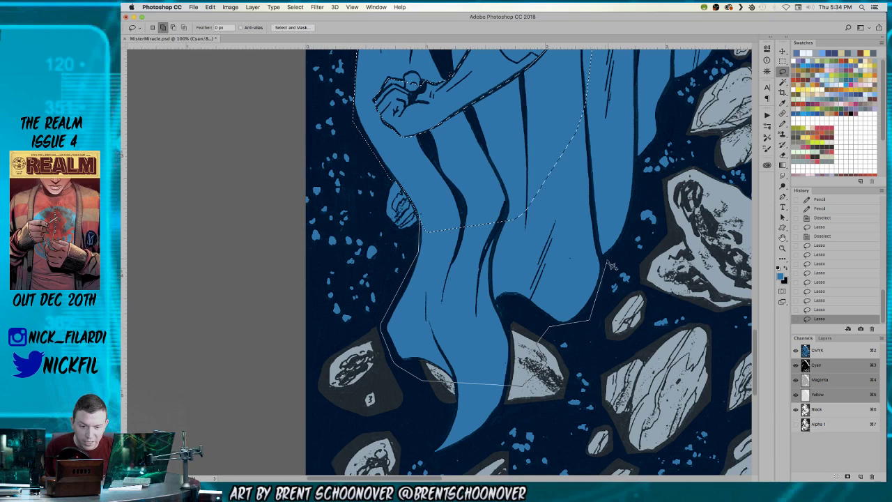
mouse_move(632, 240)
left_mouse_down()
mouse_move(634, 124)
mouse_move(513, 95)
left_mouse_up()
mouse_move(451, 267)
left_mouse_down()
mouse_move(459, 171)
mouse_move(441, 324)
left_mouse_up()
left_click_drag(537, 281, 441, 251)
Subtract the grey rock colour from the selection with the Magic Wand, and lasso the fist's thumb out of it.
key("w")
left_click(450, 283, "alt")
left_click_drag(666, 180, 560, 334)
scroll(488, 300, "up", 2)
scroll(488, 300, "left", 2)
scroll(537, 201, "up", 4)
scroll(538, 202, "right", 2)
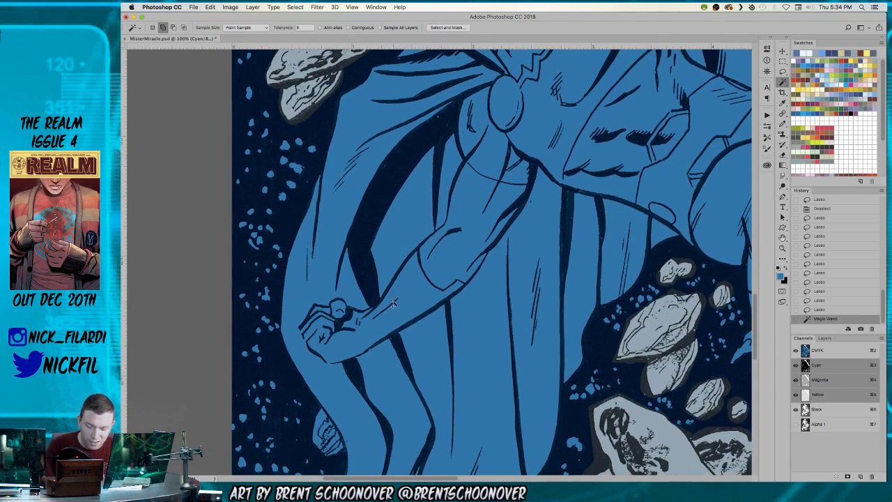
key("l")
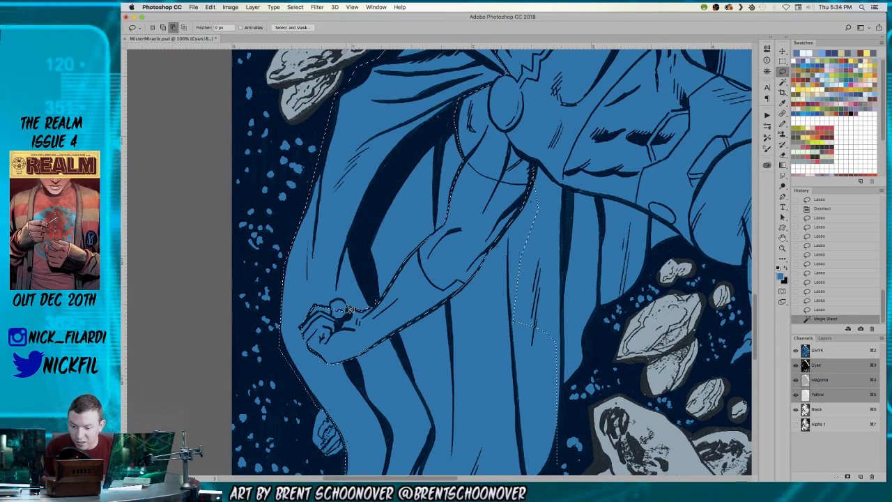
left_click_drag(337, 307, 332, 306)
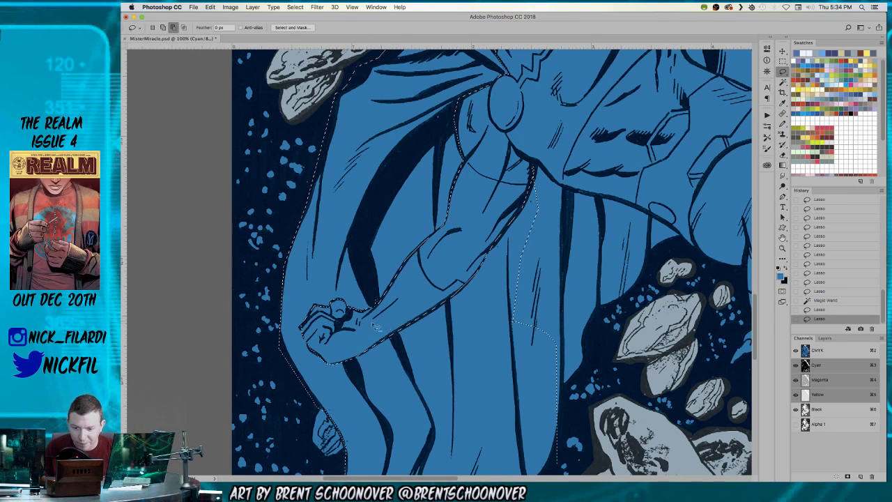
Add the remaining cape folds hanging beneath the torso to the selection, following the waist outline to the hip.
scroll(391, 279, "right", 5)
mouse_move(378, 234)
left_mouse_down()
mouse_move(406, 243)
mouse_move(518, 275)
mouse_move(511, 274)
mouse_move(528, 291)
mouse_move(498, 309)
mouse_move(477, 354)
left_mouse_up()
mouse_move(439, 391)
left_mouse_down()
mouse_move(431, 421)
mouse_move(392, 452)
mouse_move(334, 403)
mouse_move(353, 288)
mouse_move(382, 241)
mouse_move(384, 212)
left_mouse_up()
mouse_move(442, 208)
left_mouse_down()
mouse_move(473, 138)
mouse_move(491, 32)
left_mouse_up()
mouse_move(486, 178)
left_mouse_down()
mouse_move(484, 264)
mouse_move(484, 178)
left_mouse_up()
Lasso the cape section behind the raised arm down to the thigh, and subtract the grey rocks with the Magic Wand.
mouse_move(598, 70)
left_mouse_down()
mouse_move(537, 251)
mouse_move(548, 212)
left_mouse_up()
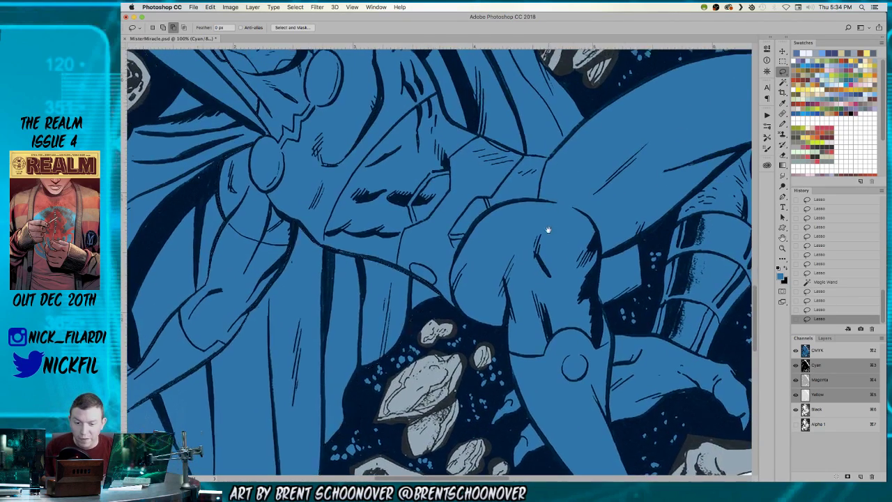
scroll(548, 212, "up", 5)
left_click_drag(374, 238, 368, 276)
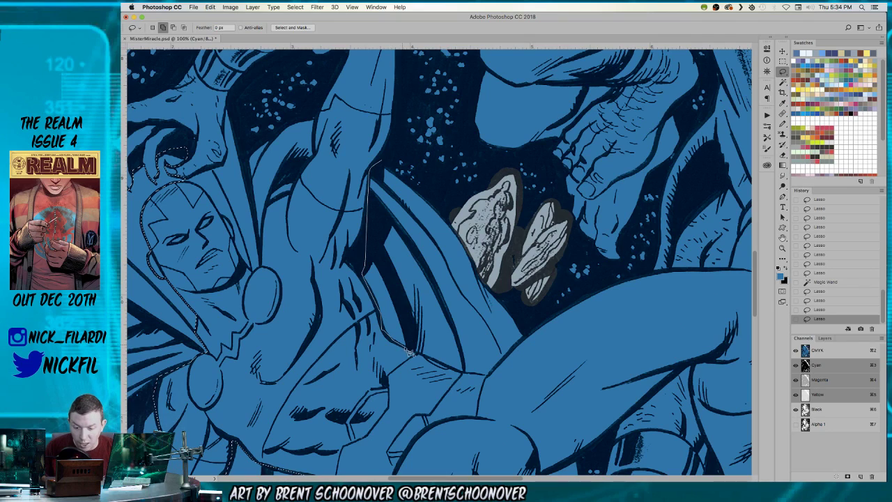
mouse_move(472, 375)
left_mouse_down()
mouse_move(554, 327)
mouse_move(535, 332)
mouse_move(491, 247)
mouse_move(429, 187)
mouse_move(416, 190)
mouse_move(382, 161)
left_mouse_up()
key("w")
left_click(488, 242, "alt")
Check the cape selection around the figure's legs, torso and head for cape areas still left out.
mouse_move(511, 327)
left_mouse_down()
mouse_move(518, 177)
mouse_move(509, 158)
left_mouse_up()
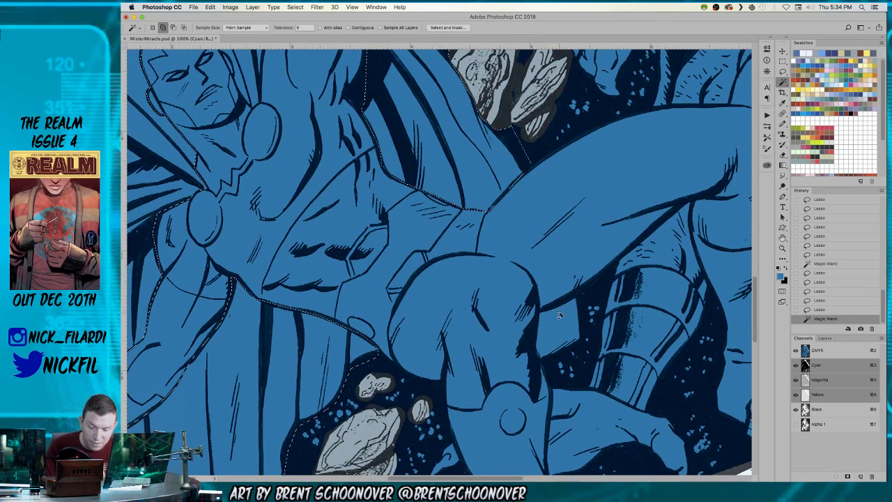
key("l")
scroll(509, 235, "down", 3)
key("z")
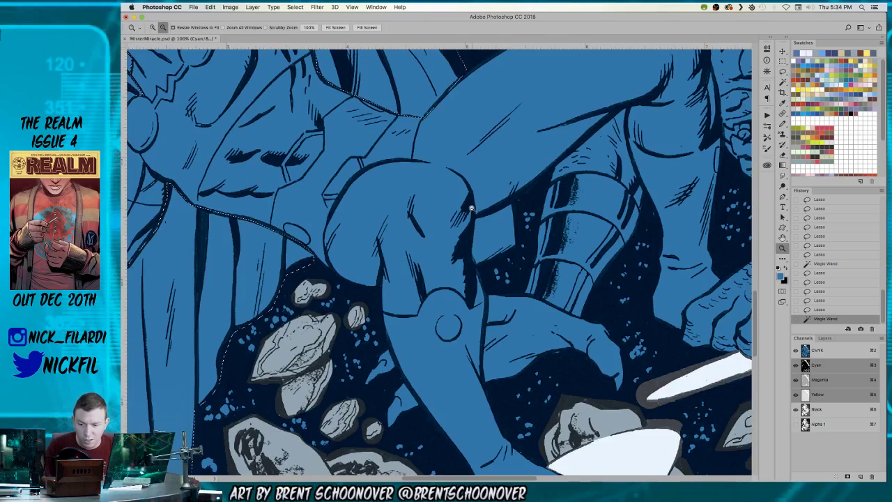
left_click(471, 208, "alt")
left_click(471, 208, "alt")
left_click_drag(458, 181, 550, 288)
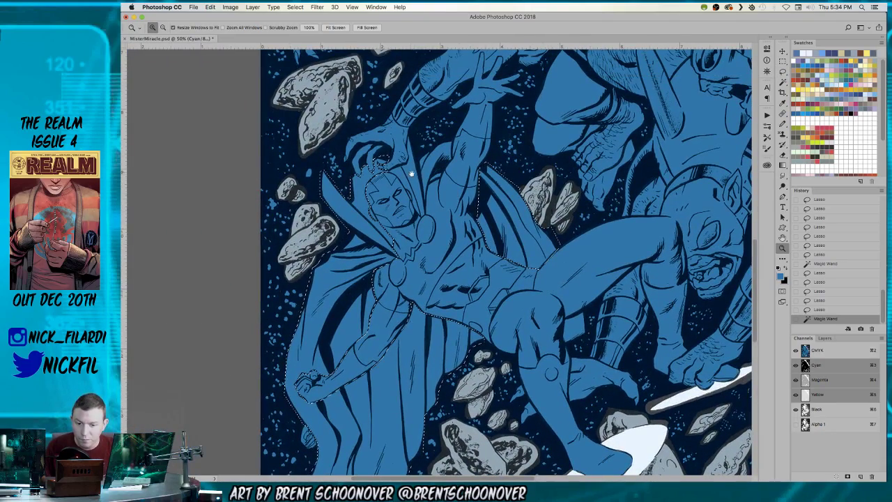
left_click_drag(484, 177, 515, 198)
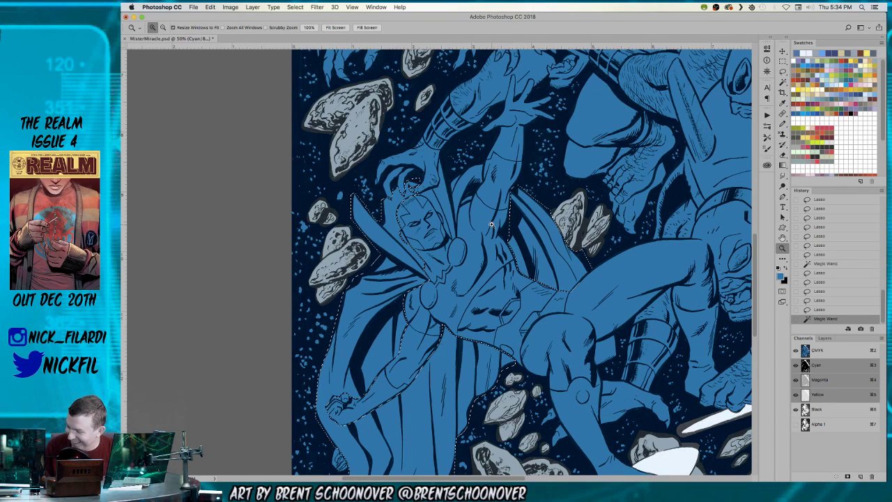
Add the collar beside the face and the cape over the raised arm's shoulder to the lasso selection.
left_click(439, 175)
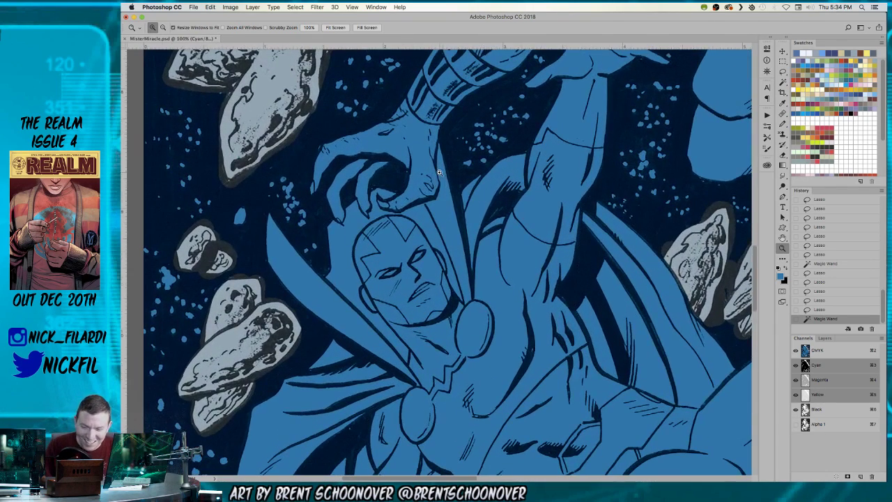
key("l")
key("shift")
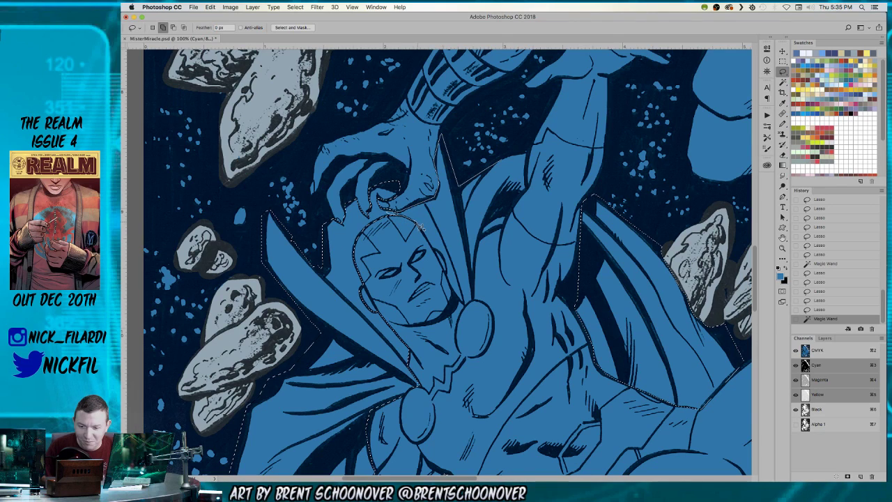
mouse_move(419, 226)
left_mouse_down()
mouse_move(440, 239)
mouse_move(449, 269)
left_mouse_up()
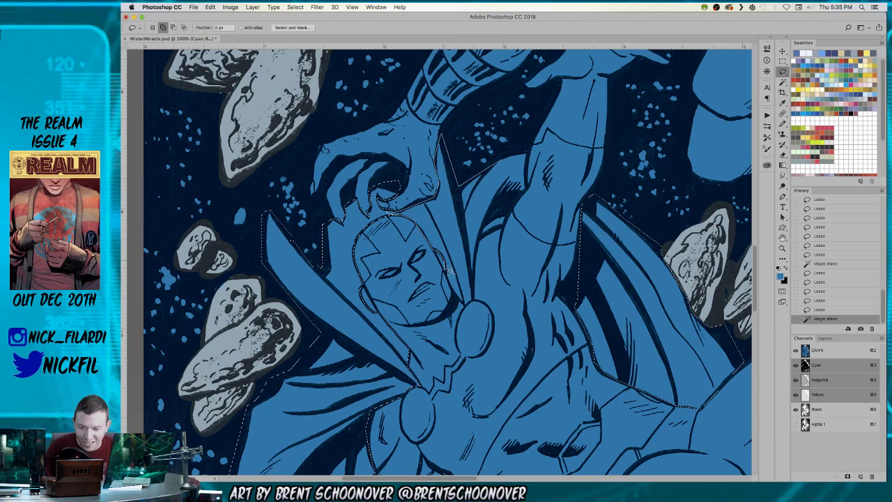
left_click_drag(463, 306, 459, 302)
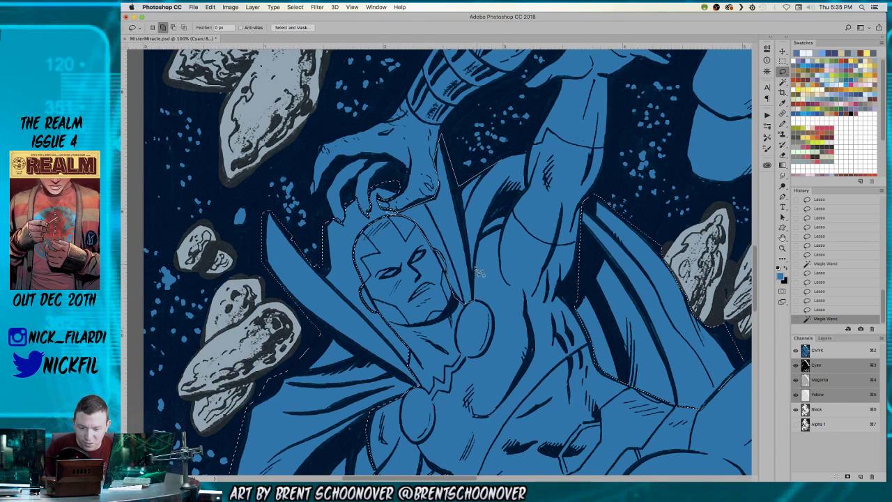
left_click_drag(481, 243, 509, 232)
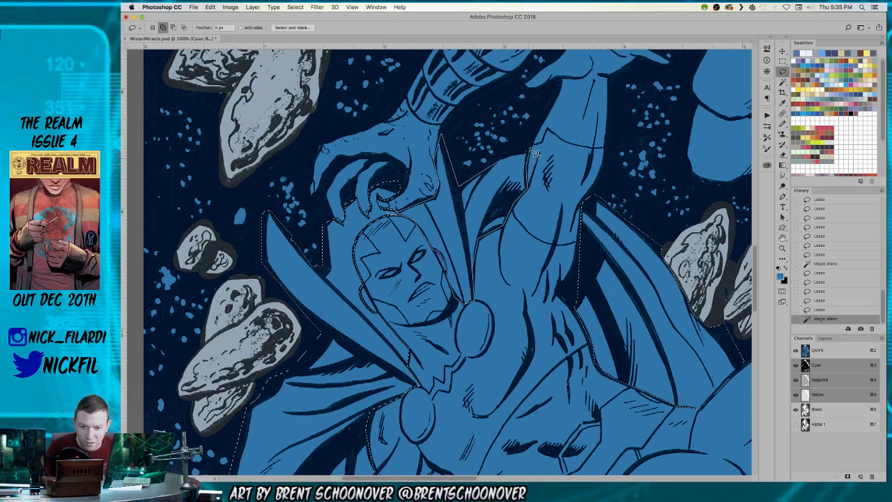
left_click_drag(481, 190, 508, 186)
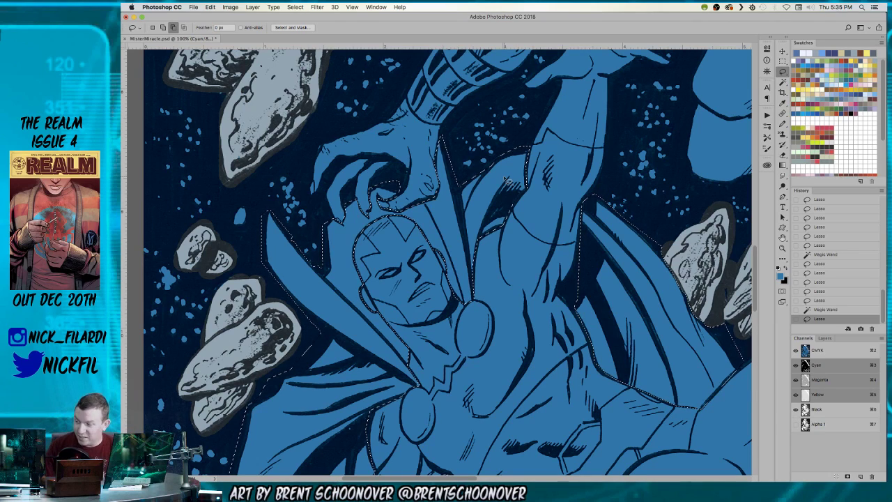
Fill the selected cape with a dark red swatch and deselect.
left_click_drag(581, 241, 494, 108)
key("z")
left_click(592, 317, "alt")
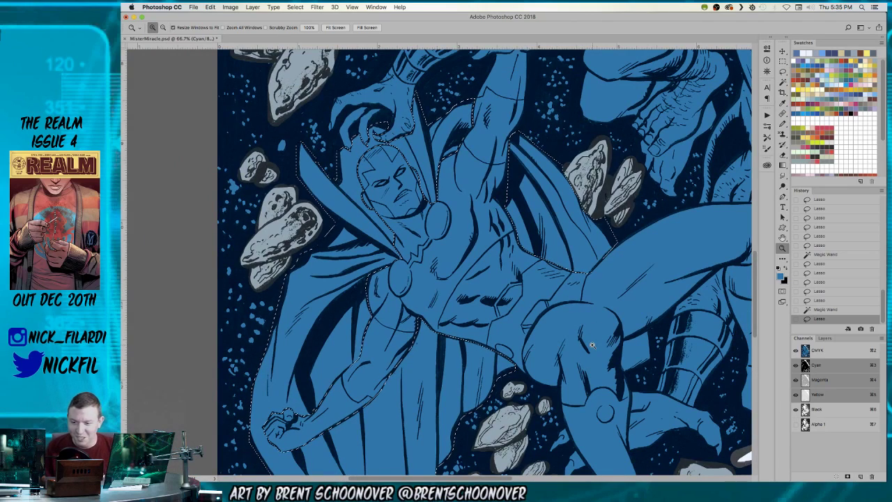
left_click(850, 59)
key("alt+BackSpace")
key("super+d")
Select the red cape with the Magic Wand, refill it with an olive green swatch, and deselect.
left_click_drag(474, 257, 441, 119)
left_click(453, 214, "alt")
left_click(453, 214, "alt")
scroll(499, 249, "up", 3)
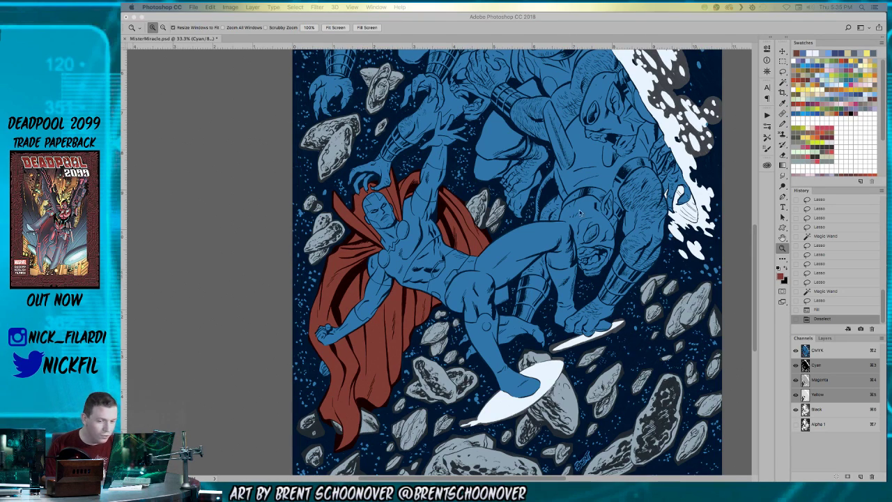
left_click(501, 302)
left_click_drag(450, 242, 525, 220)
key("w")
left_click(524, 202)
left_click(842, 56)
key("alt+BackSpace")
key("super+d")
key("z")
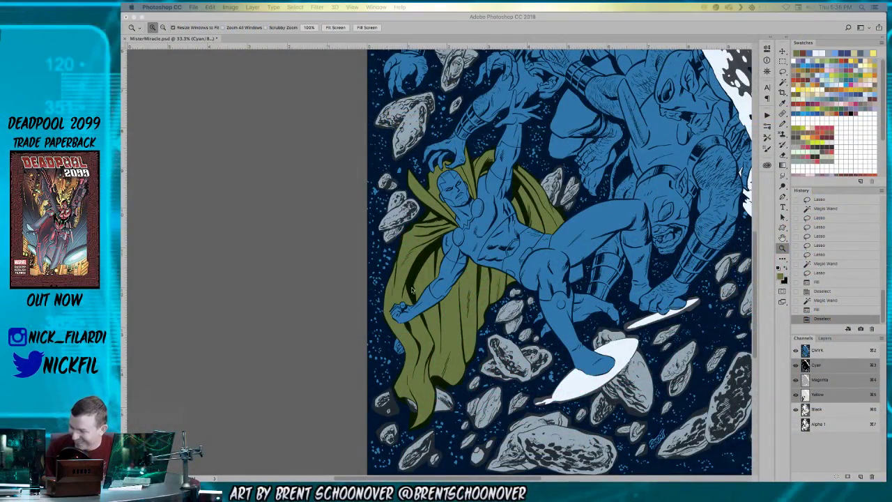
Examine the green cape and the blue hero figure at several zoom levels for areas that still need separating.
left_click(412, 289)
left_click_drag(522, 280, 419, 270)
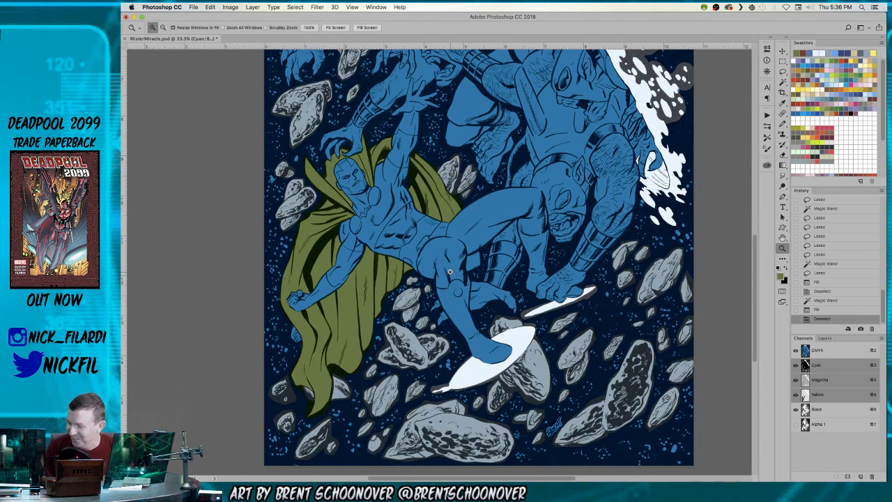
left_click(431, 219)
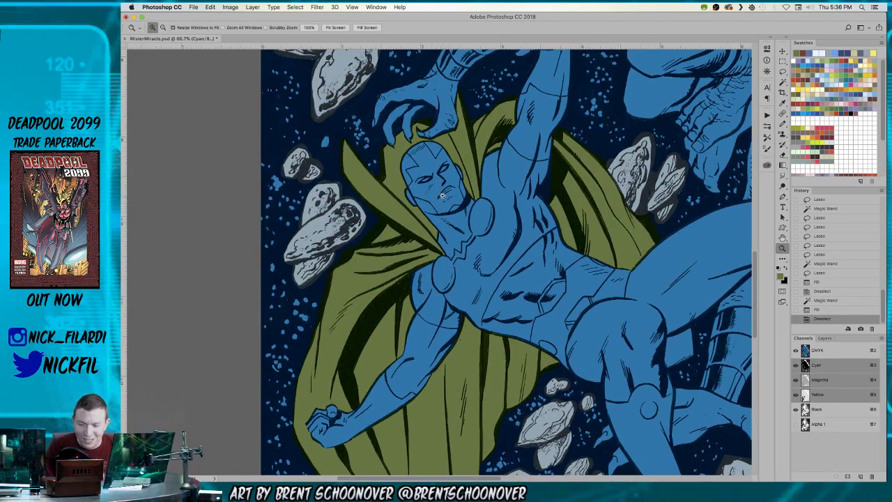
left_click(442, 196)
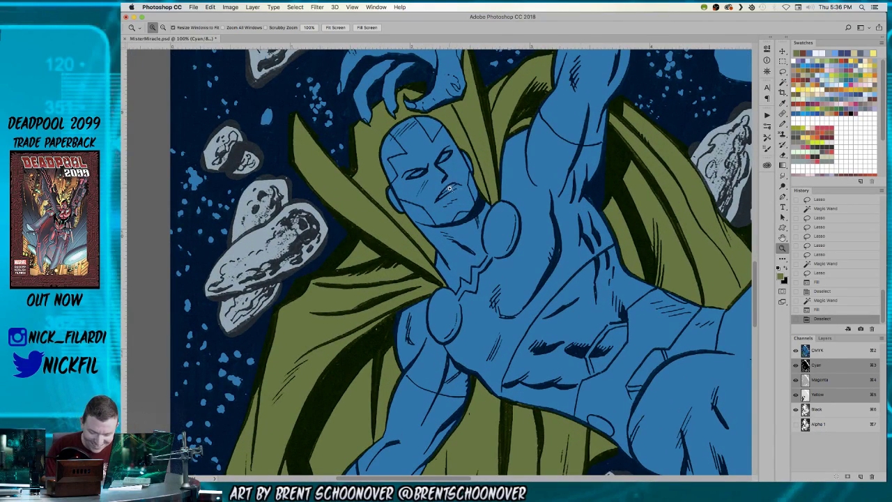
left_click_drag(587, 247, 508, 173)
left_click(476, 155, "alt")
left_click(467, 153, "alt")
left_click(436, 168, "alt")
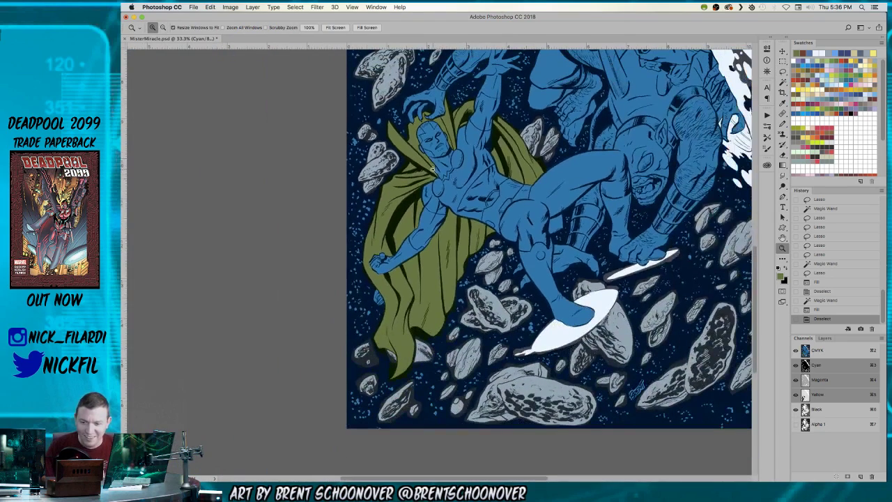
Lasso the leftover blue rock patch at the cape's edge below the fist, trim off the cape, fill it with the rock grey, and deselect.
key("l")
mouse_move(385, 296)
left_mouse_down()
mouse_move(401, 307)
mouse_move(373, 299)
left_mouse_up()
key("super+d")
left_click(378, 287)
left_click_drag(387, 310, 390, 295)
key("w")
left_click(387, 306, "alt")
key("b")
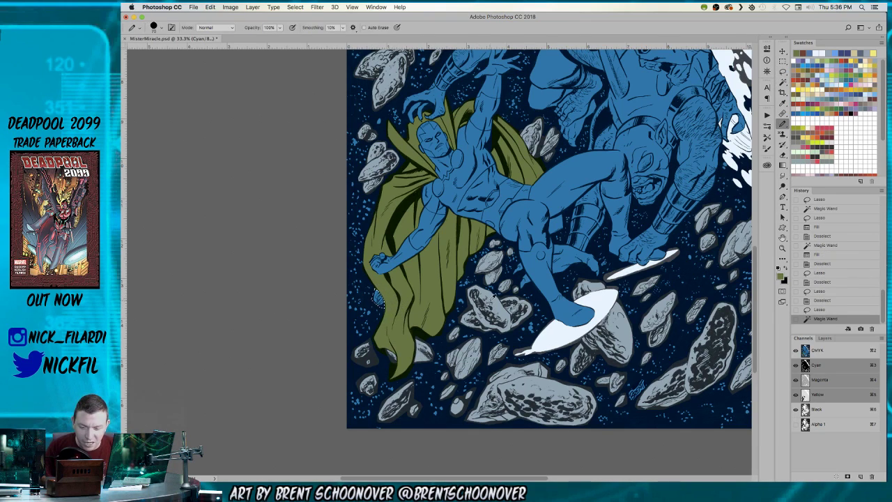
key("alt+BackSpace")
key("ctrl+d")
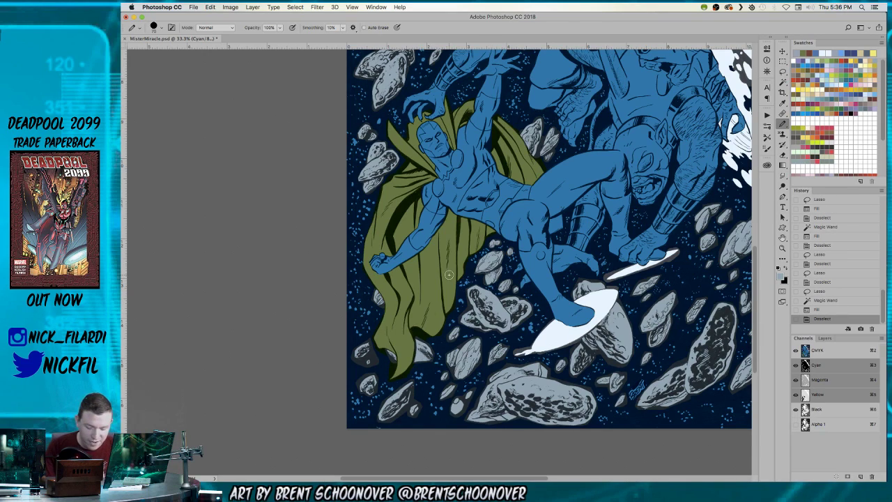
key("l")
mouse_move(382, 288)
left_mouse_down()
mouse_move(474, 197)
mouse_move(494, 193)
mouse_move(520, 161)
left_mouse_up()
mouse_move(443, 152)
left_mouse_down()
mouse_move(519, 240)
mouse_move(471, 222)
left_mouse_up()
key("super+d")
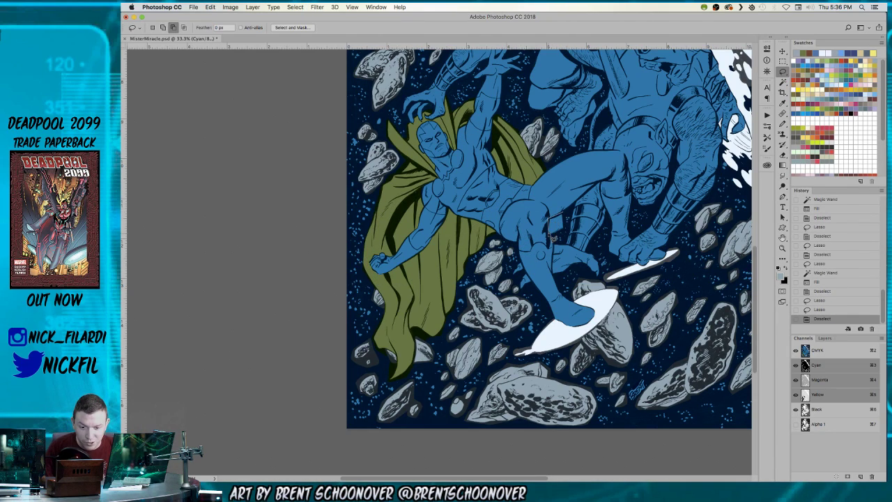
Lasso the leftover cape patch behind the hero's knee, fill it with the cape's olive green, and deselect.
left_click_drag(567, 214, 556, 223)
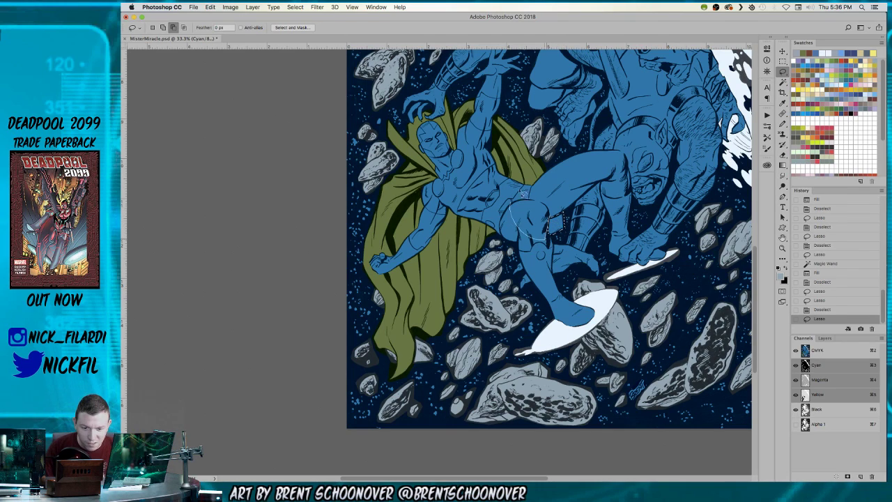
key("b")
key("alt+BackSpace")
key("super+d")
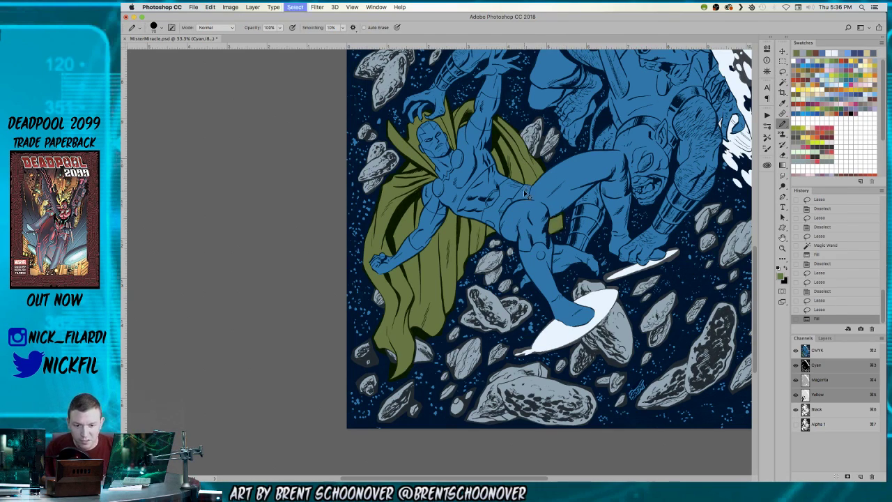
Lasso the hero's torso, head, lowered arm and hips, and subtract the green cape from the selection with the Magic Wand.
key("l")
left_click_drag(535, 201, 562, 219)
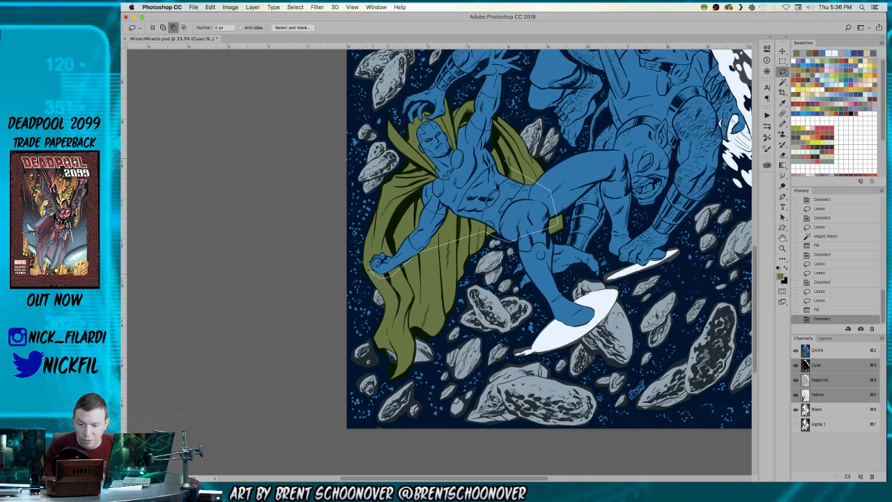
mouse_move(373, 245)
left_mouse_down()
mouse_move(431, 162)
mouse_move(497, 150)
left_mouse_up()
left_click_drag(422, 276, 406, 253)
mouse_move(468, 168)
left_mouse_down()
mouse_move(494, 265)
mouse_move(450, 259)
mouse_move(444, 233)
mouse_move(459, 222)
mouse_move(517, 283)
mouse_move(485, 216)
left_mouse_up()
mouse_move(539, 245)
left_mouse_down()
mouse_move(551, 268)
mouse_move(589, 269)
left_mouse_up()
key("w")
left_click(548, 234, "alt")
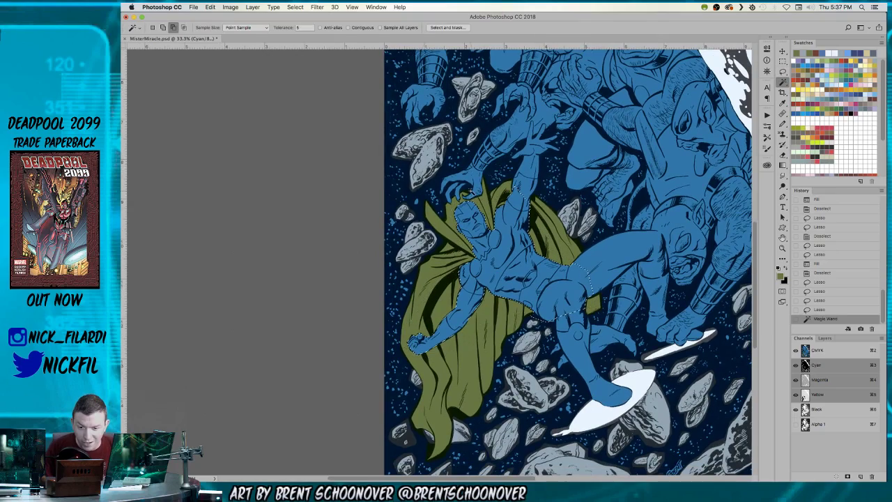
Add the hero's raised arm, palm and two upright fingers to the lasso selection.
key("z")
left_click(527, 258)
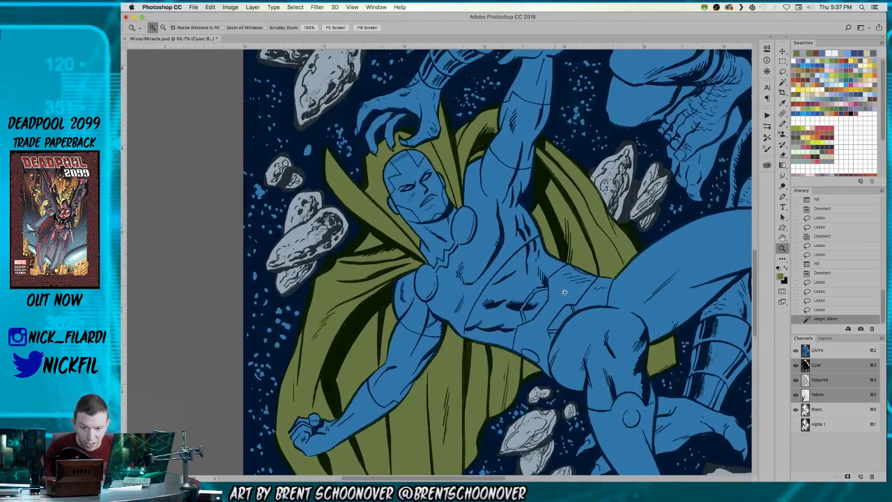
left_click_drag(555, 286, 529, 347)
key("l")
scroll(519, 265, "left", 2)
scroll(520, 265, "up", 1)
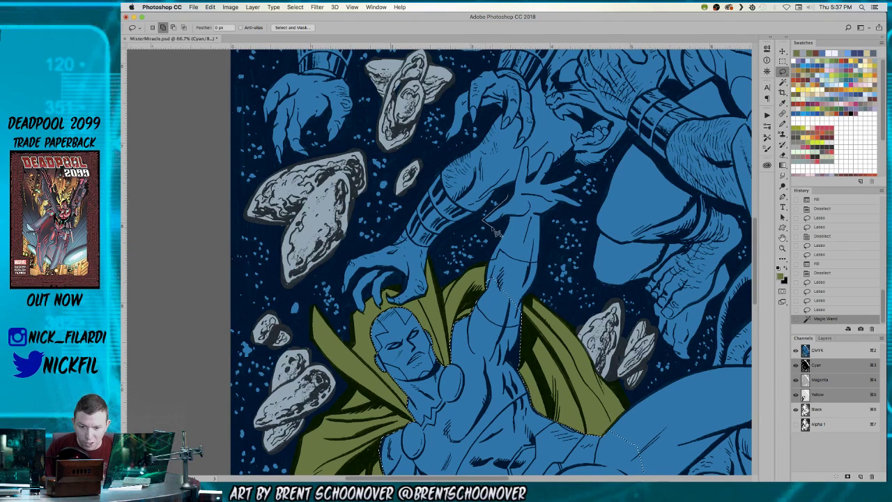
left_click_drag(479, 279, 491, 330)
mouse_move(547, 253)
left_mouse_down()
mouse_move(550, 200)
mouse_move(518, 198)
left_mouse_up()
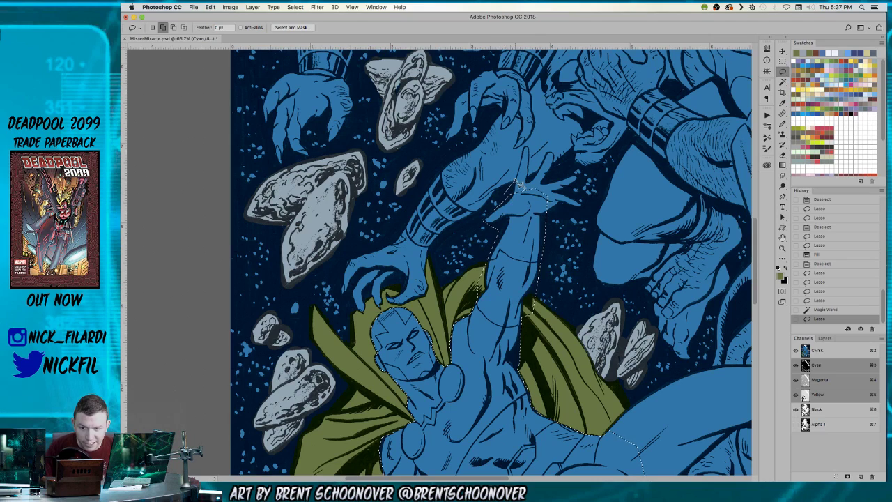
mouse_move(526, 165)
left_mouse_down()
mouse_move(527, 148)
mouse_move(532, 180)
left_mouse_up()
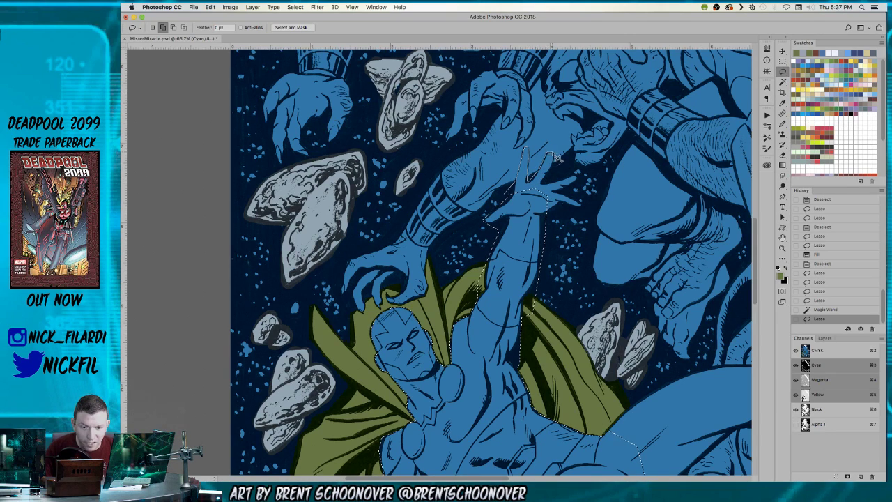
left_click_drag(549, 189, 542, 196)
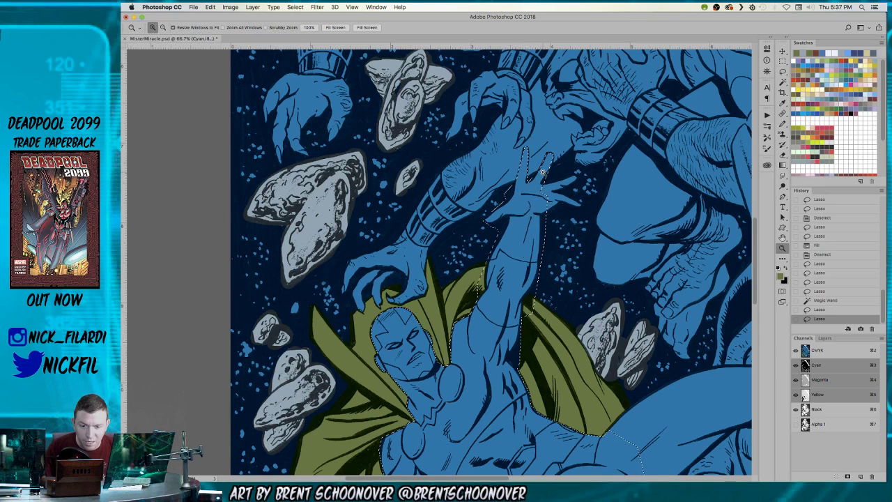
Add the two outstretched fingers and the wrist edge of the raised hand to the lasso selection.
left_click(544, 172, "super")
left_click(543, 172, "super")
left_click(544, 172, "super")
mouse_move(567, 87)
left_mouse_down()
mouse_move(541, 86)
mouse_move(556, 96)
mouse_move(581, 88)
left_mouse_up()
mouse_move(589, 134)
left_mouse_down()
mouse_move(557, 184)
mouse_move(509, 185)
mouse_move(484, 153)
mouse_move(430, 150)
left_mouse_up()
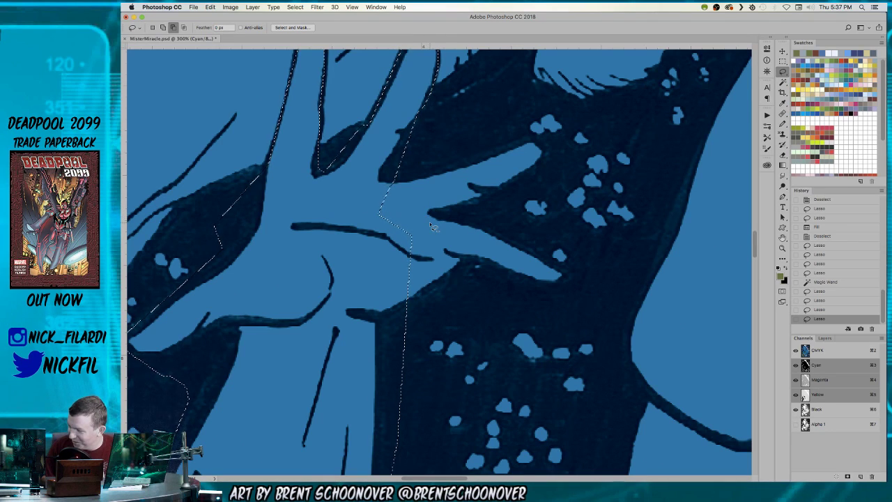
left_click(389, 170, "shift")
left_click_drag(527, 138, 549, 146)
mouse_move(498, 230)
left_mouse_down()
mouse_move(362, 279)
mouse_move(390, 182)
left_mouse_up()
mouse_move(460, 204)
left_mouse_down()
mouse_move(571, 277)
mouse_move(542, 292)
mouse_move(458, 282)
left_mouse_up()
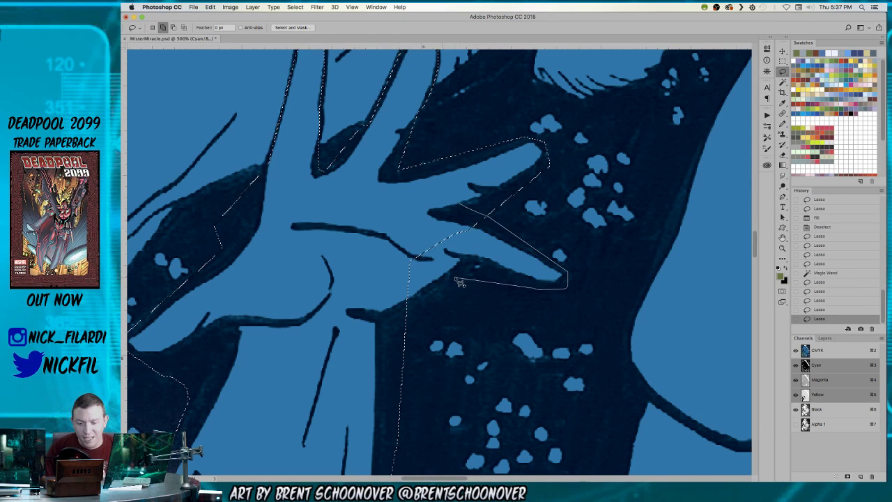
left_click_drag(372, 327, 359, 219)
Subtract the cape areas around the raised arm from the selection with the Magic Wand.
key("z")
left_click(376, 261, "alt")
left_click(375, 261, "alt")
left_click(369, 265, "alt")
mouse_move(356, 311)
left_mouse_down()
mouse_move(560, 38)
mouse_move(468, 175)
left_mouse_up()
key("w")
left_click(528, 173, "alt")
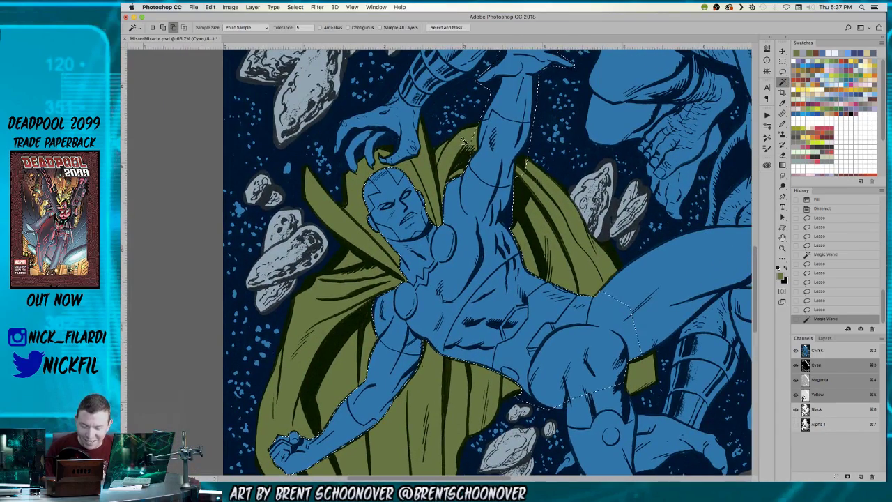
Add the thigh of the hero's raised leg to the figure selection.
scroll(530, 146, "down", 3)
scroll(529, 146, "right", 5)
key("l")
mouse_move(430, 193)
left_mouse_down()
mouse_move(516, 133)
mouse_move(592, 125)
mouse_move(607, 152)
left_mouse_up()
mouse_move(587, 197)
left_mouse_down()
mouse_move(553, 196)
mouse_move(562, 192)
mouse_move(466, 259)
left_mouse_up()
key("w")
left_click(476, 276, "shift")
Add the knee and shin of the hero's standing leg to the selection, and subtract the green cape patch behind the knee.
scroll(476, 265, "down", 3)
key("l")
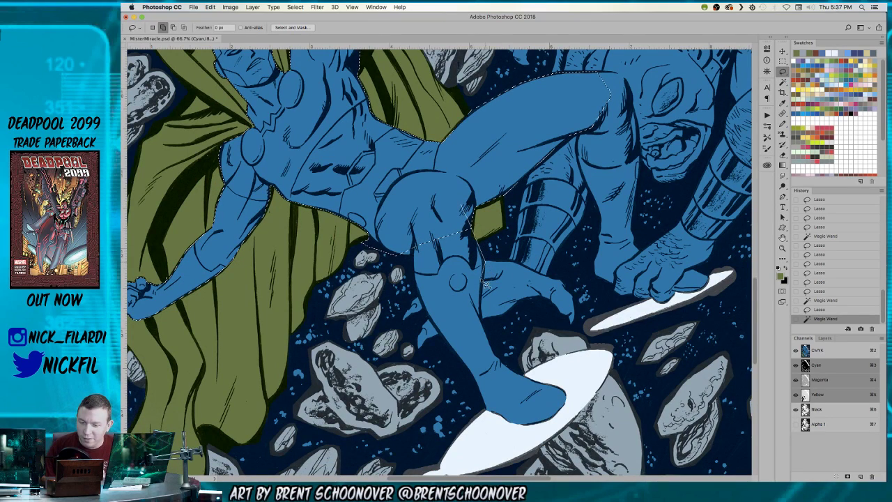
mouse_move(487, 286)
left_mouse_down()
mouse_move(482, 325)
mouse_move(468, 327)
mouse_move(407, 272)
mouse_move(407, 222)
mouse_move(420, 307)
mouse_move(456, 351)
mouse_move(488, 368)
left_mouse_up()
left_click_drag(480, 323, 476, 289)
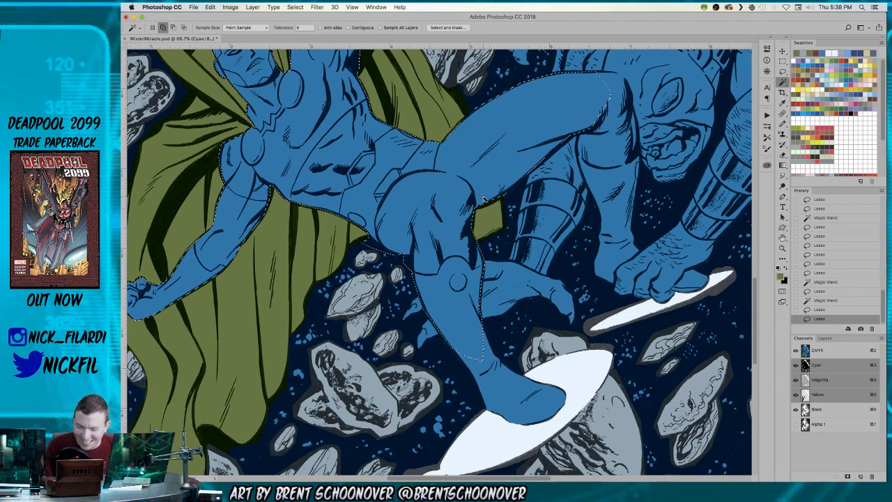
key("shift")
left_click_drag(481, 245, 450, 226)
key("w")
left_click(491, 222, "alt")
Add the ankle and foot standing on the large white disc to the figure selection with the Lasso.
key("z")
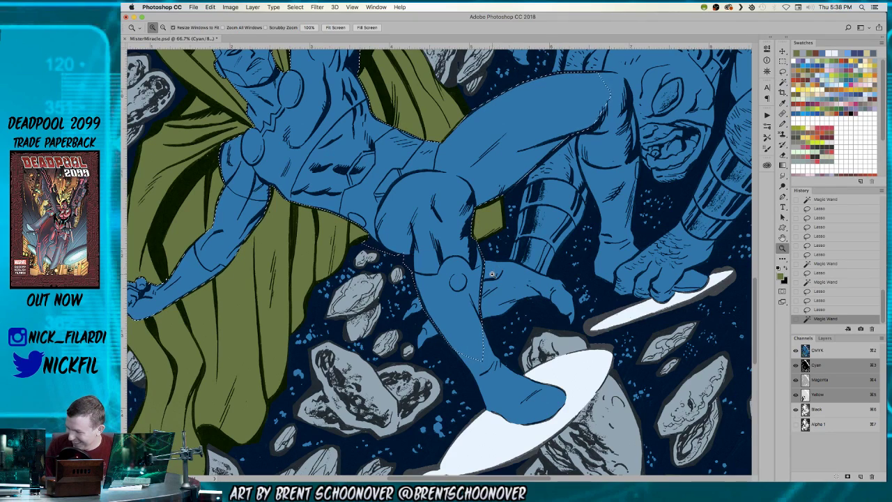
left_click_drag(499, 267, 463, 151)
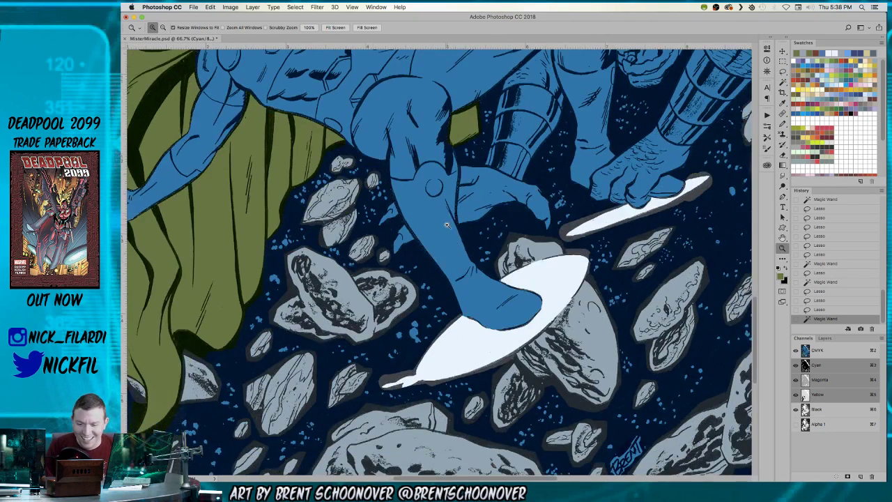
left_click(449, 224)
left_click(449, 224)
key("l")
left_click_drag(462, 198, 403, 113)
left_click(420, 142, "shift")
left_click(481, 269, "alt")
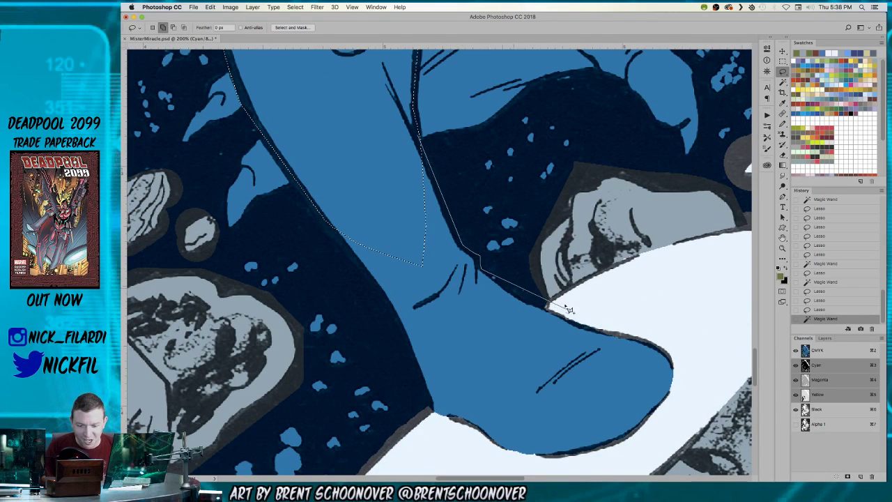
left_click(512, 281, "alt")
left_click(549, 305, "alt")
left_click_drag(640, 307, 688, 357)
left_click(685, 333)
left_click(702, 425)
scroll(697, 433, "down", 1)
left_click(575, 471)
left_click(427, 457)
left_click(415, 359)
left_click(331, 218, "alt")
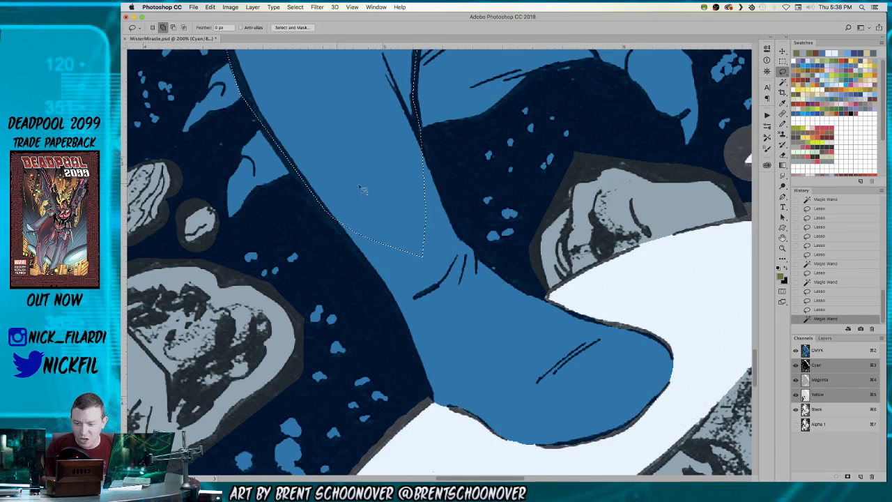
Subtract the large white disc around the foot from the selection with the Magic Wand.
key("z")
left_click(493, 291, "alt")
left_click(493, 292, "alt")
key("w")
left_click(556, 297, "alt")
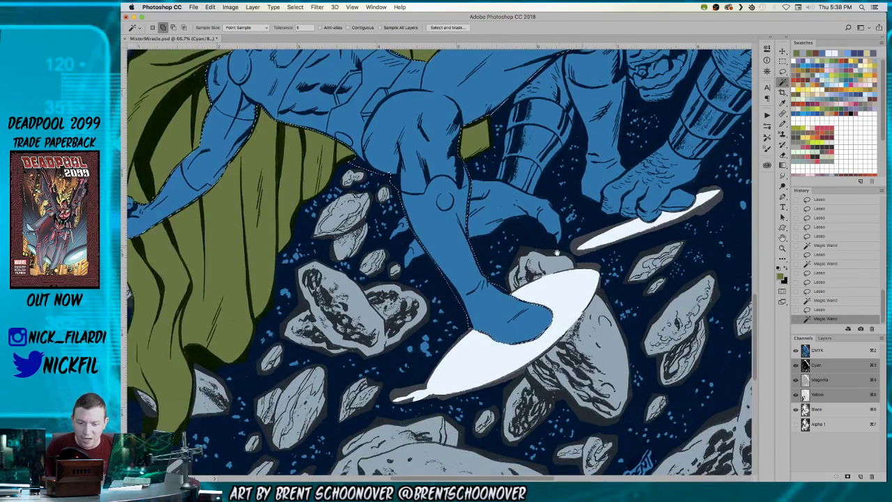
Add the raised leg's knee, shin and heel to the lasso selection, following the edge of the creature's hand.
left_click_drag(584, 272, 499, 375)
key("z")
left_click(526, 178)
key("l")
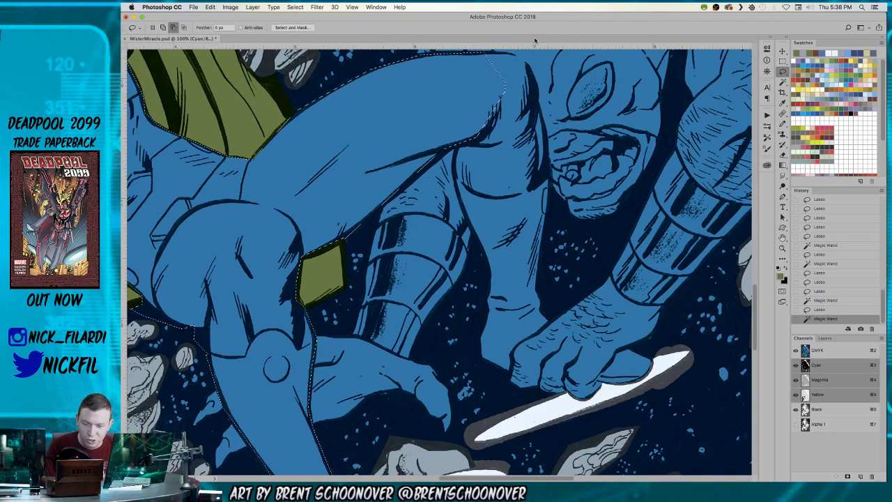
scroll(456, 83, "up", 2)
scroll(456, 83, "right", 3)
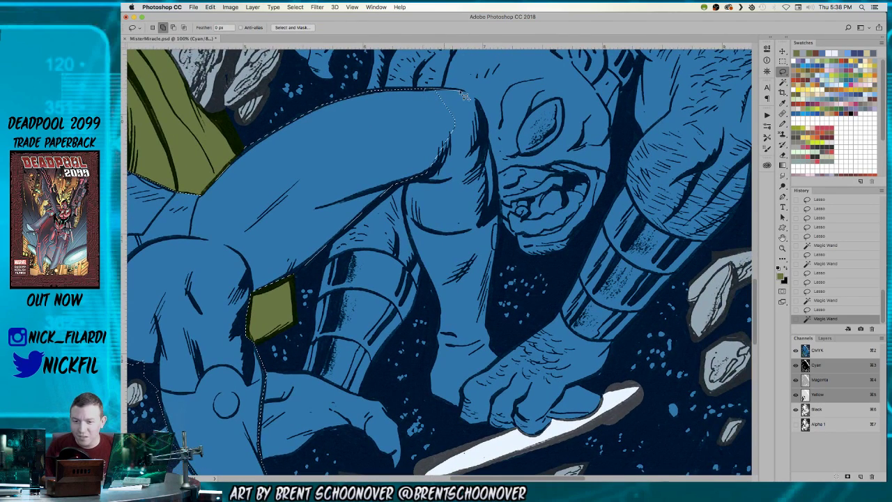
mouse_move(468, 97)
left_mouse_down()
mouse_move(488, 118)
mouse_move(499, 170)
left_mouse_up()
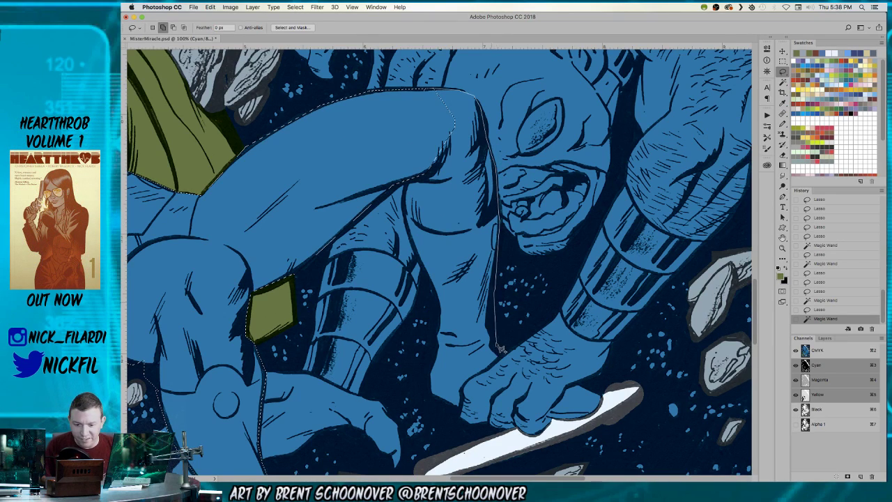
left_click_drag(490, 367, 490, 373)
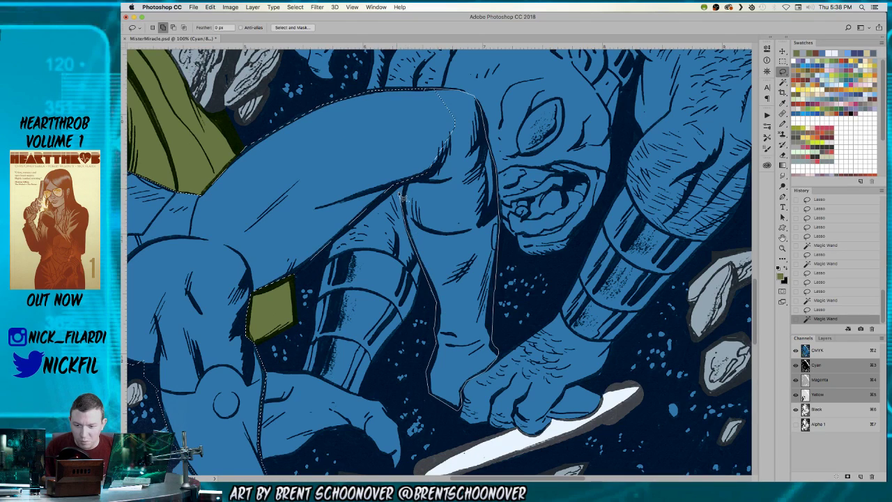
left_click_drag(412, 130, 420, 113)
Add the hero's toes on the small white disc, beyond the creature's fingers, to the selection and subtract the disc with the Magic Wand.
key("z")
left_click(450, 216, "alt")
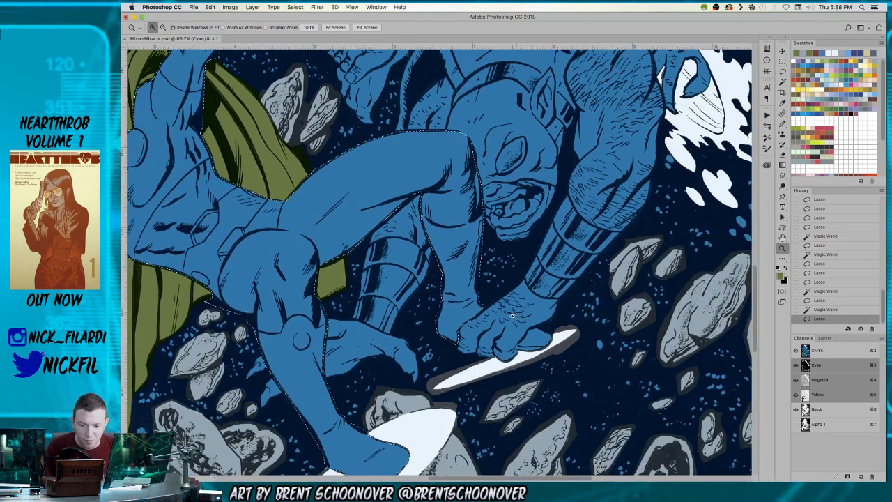
left_click(524, 348)
left_click(524, 347)
key("l")
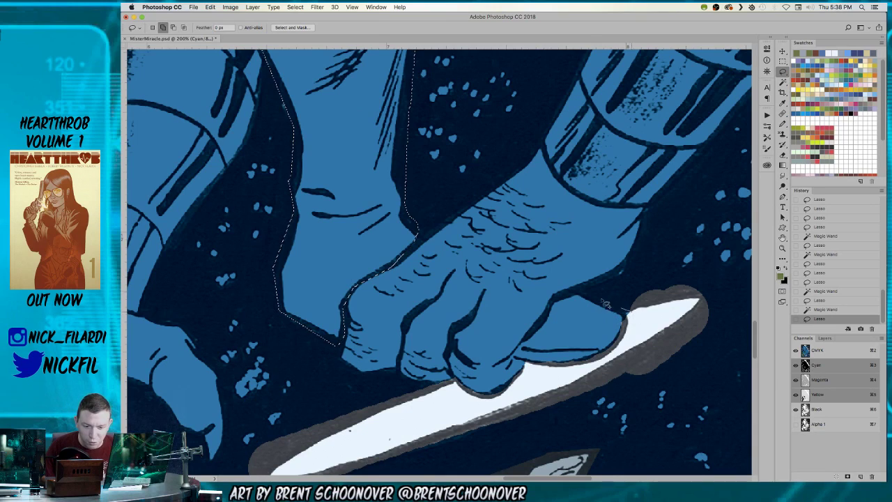
left_click_drag(580, 296, 554, 309)
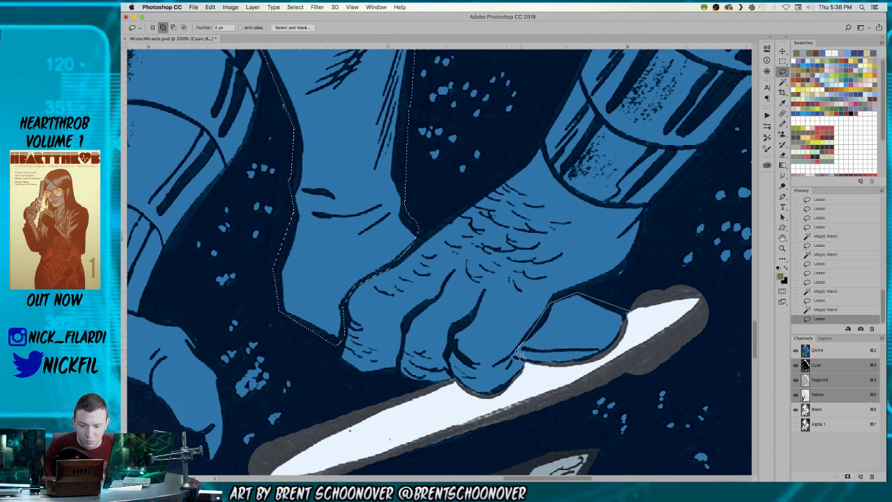
left_click(651, 316, "alt")
key("w")
left_click(640, 330, "alt")
key("z")
key("l")
mouse_move(627, 314)
left_mouse_down()
mouse_move(623, 336)
mouse_move(604, 328)
left_mouse_up()
key("z")
left_click(601, 328, "alt")
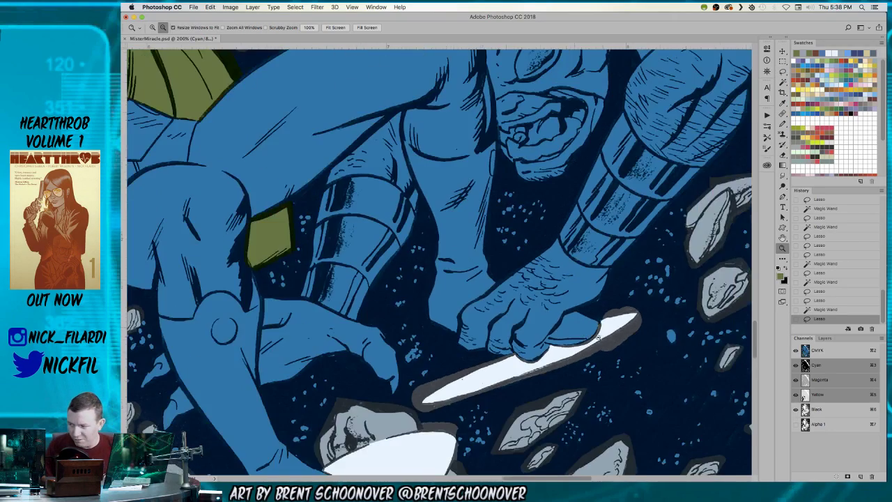
left_click(586, 325, "alt")
left_click(558, 324, "alt")
left_click_drag(375, 269, 543, 295)
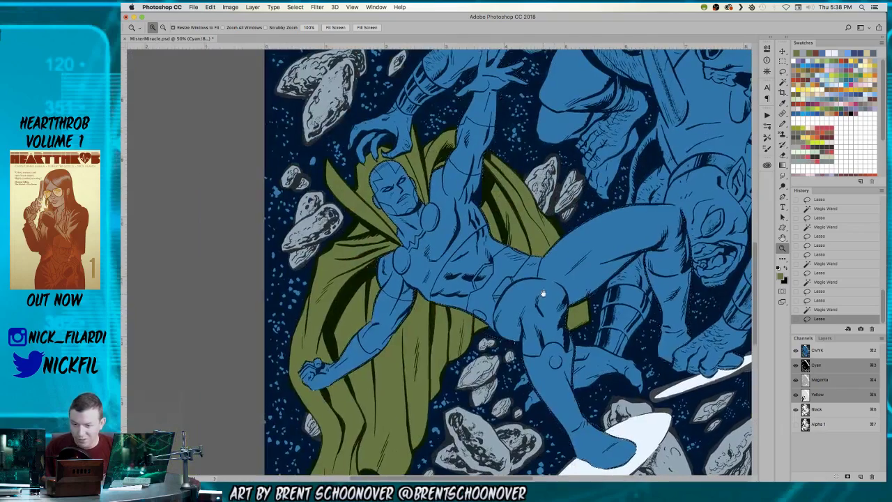
Fill the selected hero figure with flat red and deselect it.
left_click(845, 58)
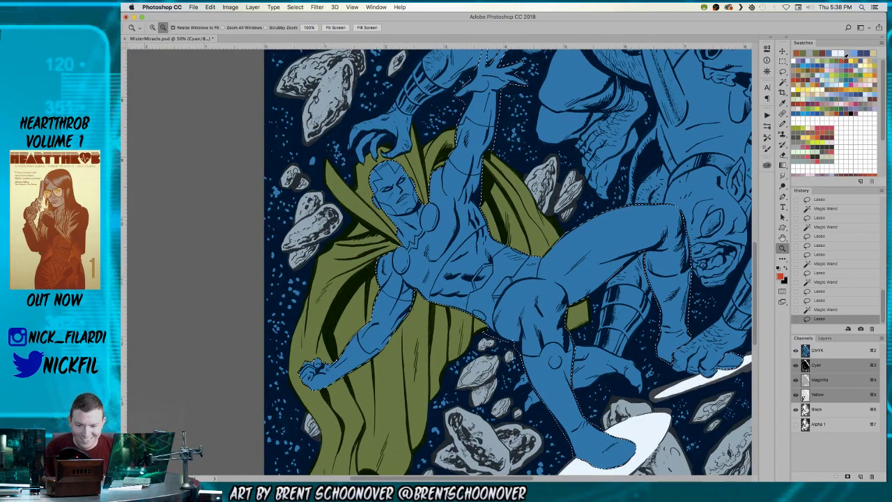
left_click(540, 273, "alt")
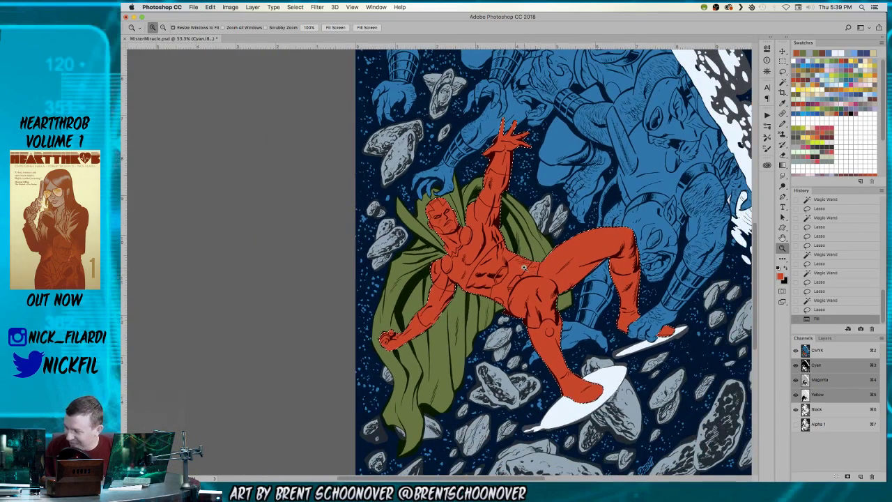
key("super+d")
scroll(419, 231, "down", 5)
scroll(447, 227, "right", 2)
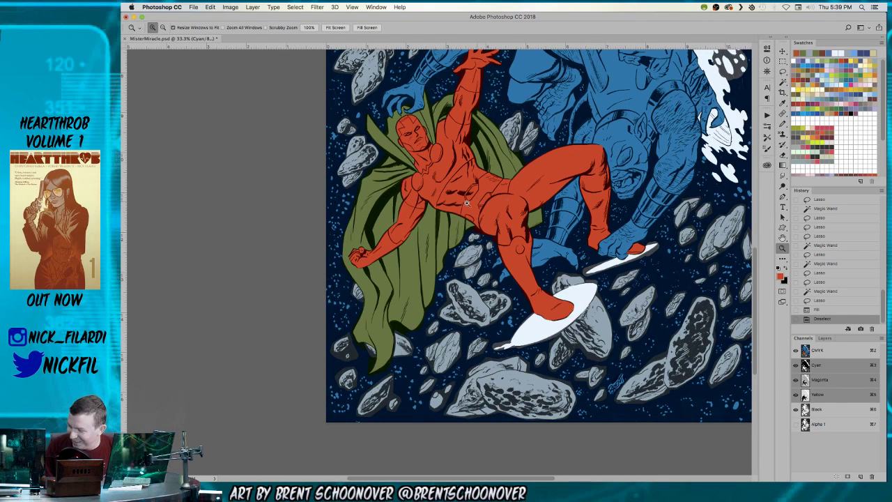
Select the olive cape with the Magic Wand, recolour it bright yellow-green, and deselect it.
key("w")
left_click(479, 196)
scroll(481, 185, "up", 2)
scroll(481, 185, "right", 1)
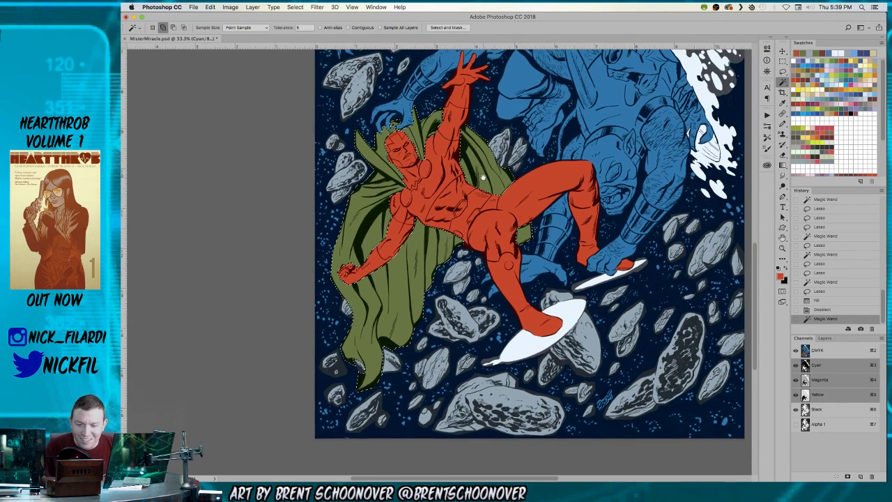
left_click(823, 54)
key("alt+BackSpace")
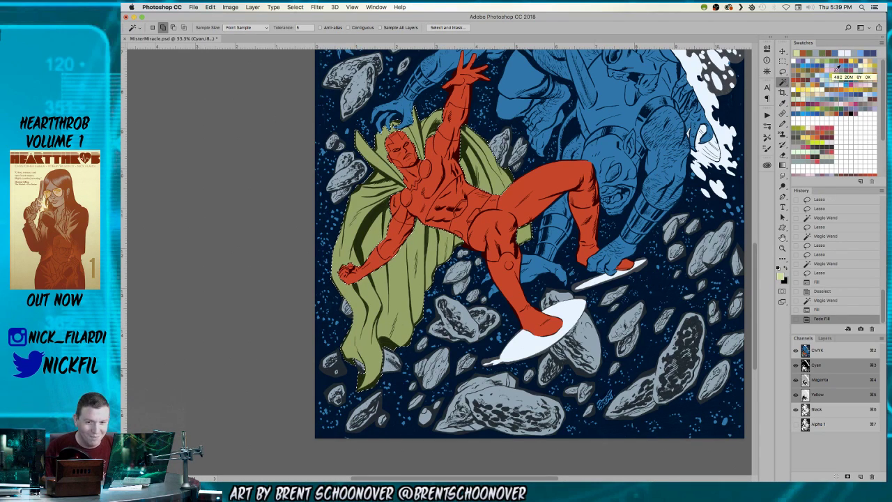
left_click(840, 72)
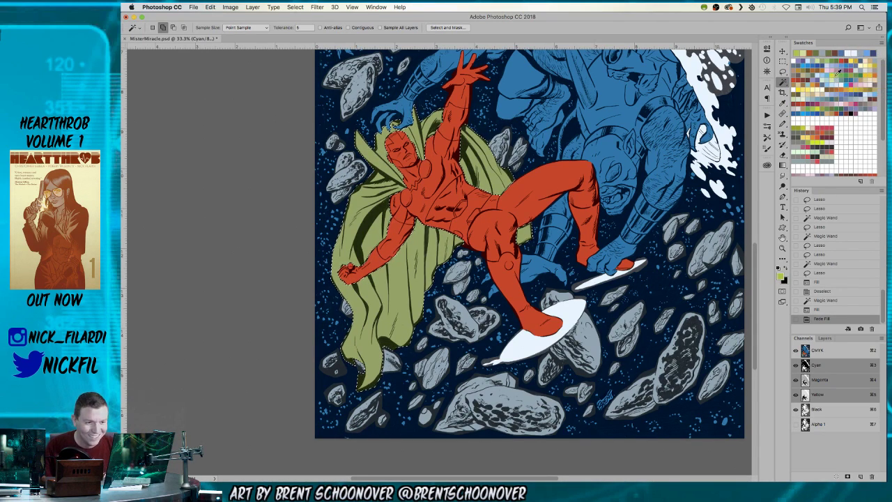
key("alt+BackSpace")
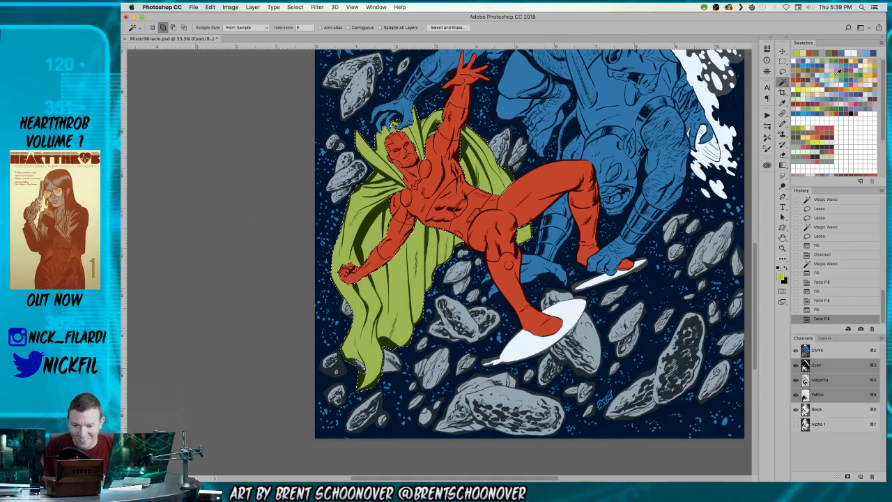
key("ctrl+d")
Lasso the hero's abdomen panel, subtract the green cape with the Magic Wand, and fill the panel with light yellow.
key("z")
left_click(456, 187)
left_click(456, 191)
left_click_drag(429, 142, 516, 217)
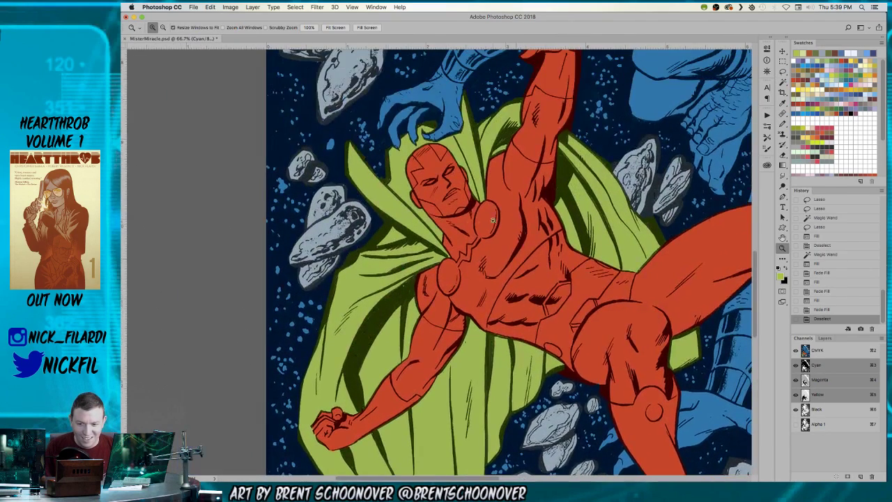
left_click(461, 186)
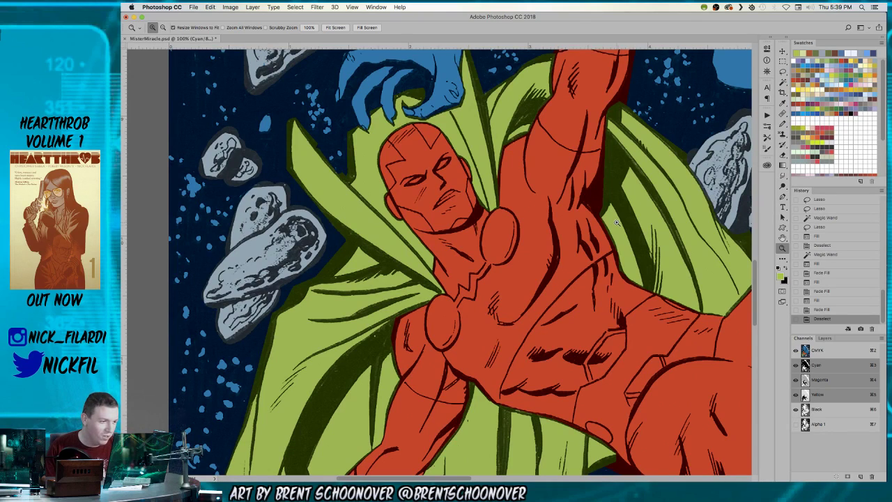
left_click_drag(612, 219, 516, 181)
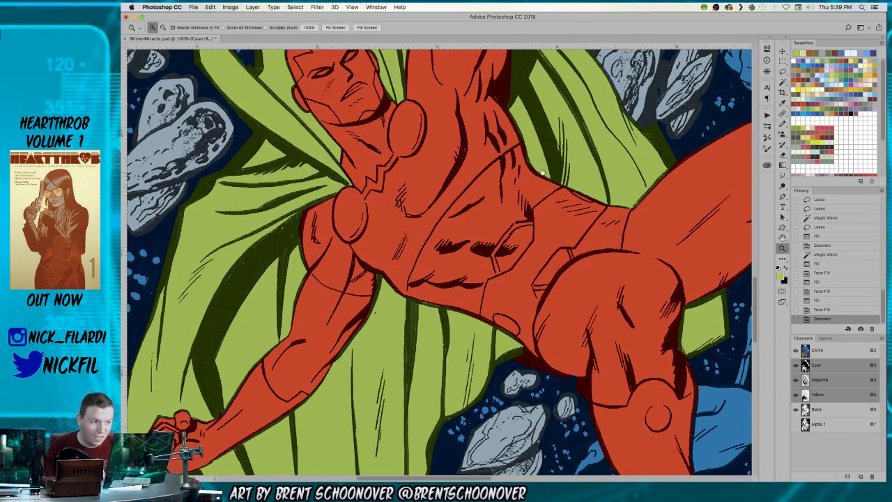
left_click(807, 85)
key("l")
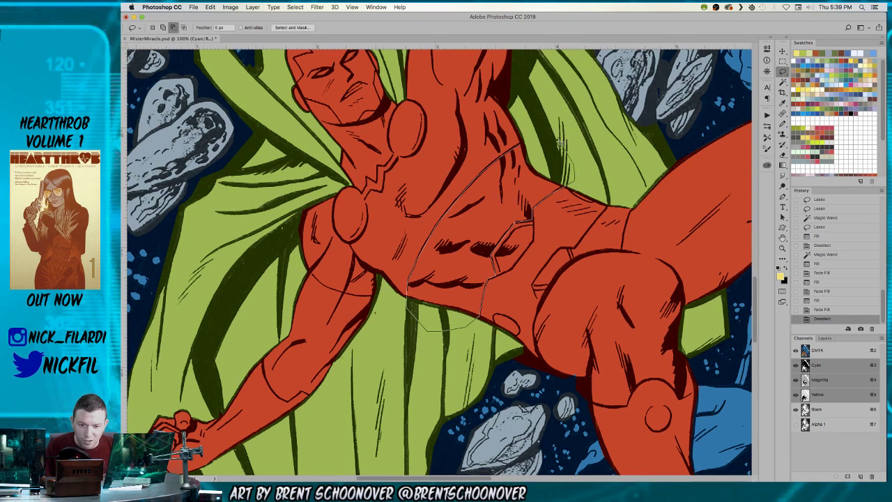
left_click_drag(561, 141, 524, 144)
key("w")
left_click(549, 145, "alt")
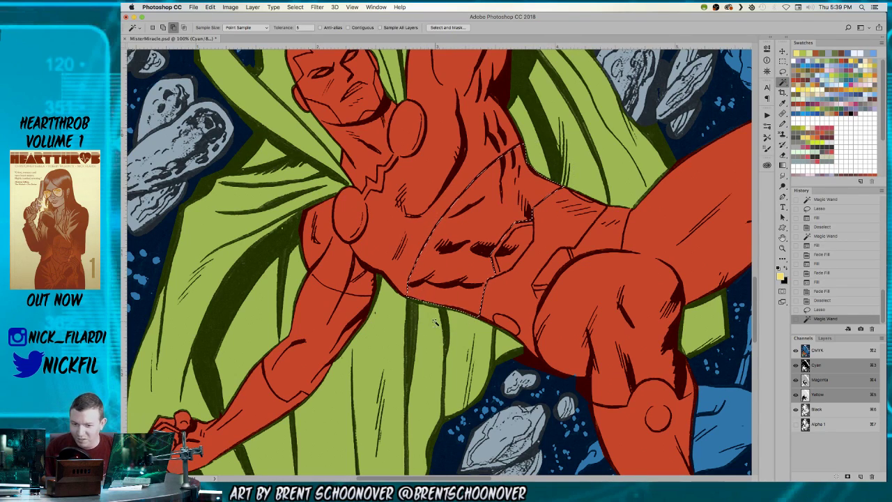
key("alt+BackSpace")
key("super+d")
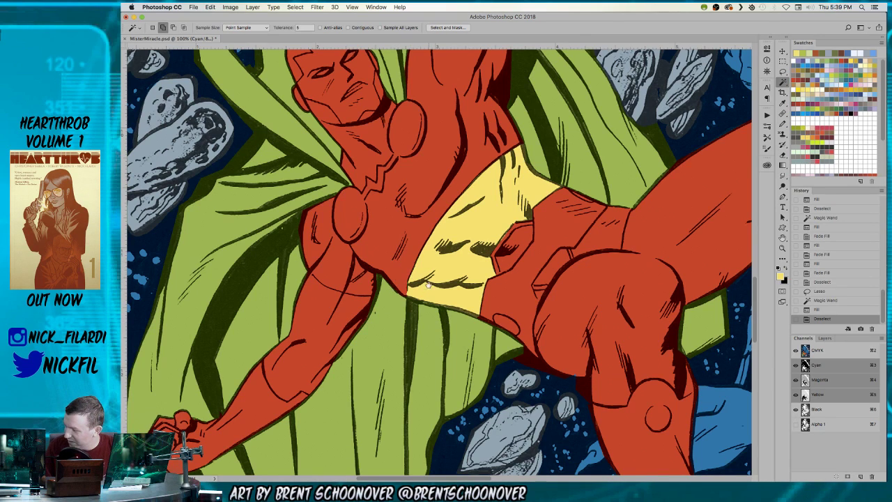
Lasso the hip section beside the raised thigh, subtract the cape with the Magic Wand, and fill it with medium green.
left_click_drag(436, 301, 404, 256)
left_click_drag(438, 292, 392, 270)
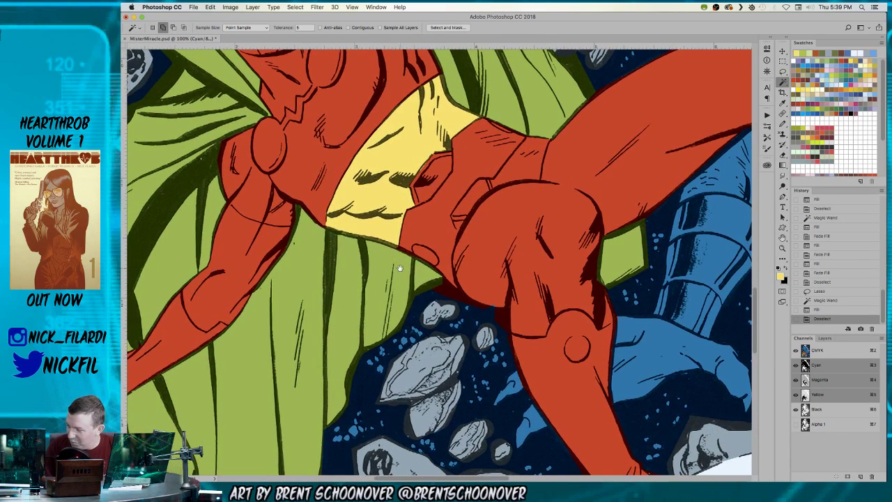
key("l")
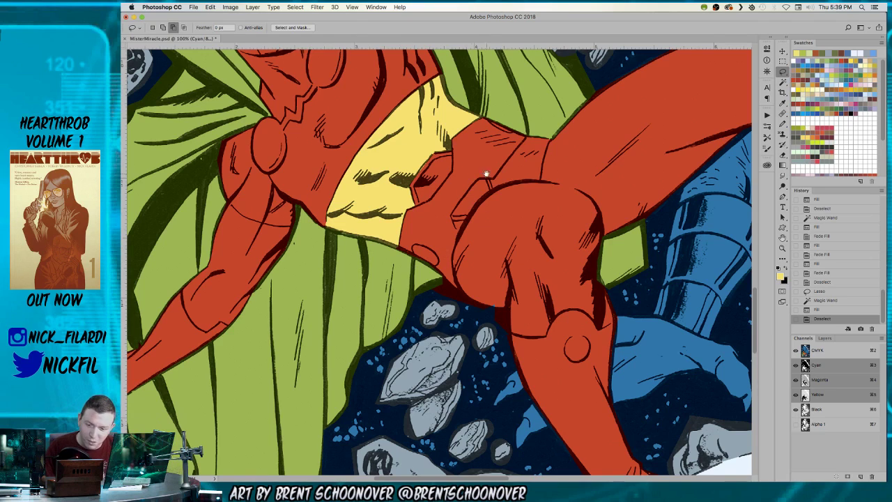
scroll(479, 173, "up", 3)
scroll(479, 173, "right", 1)
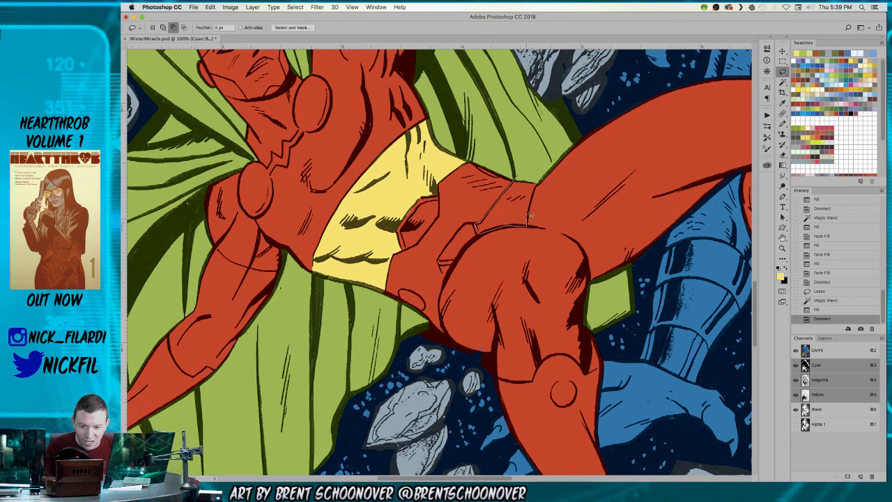
left_click_drag(540, 182, 531, 170)
key("w")
left_click(529, 169)
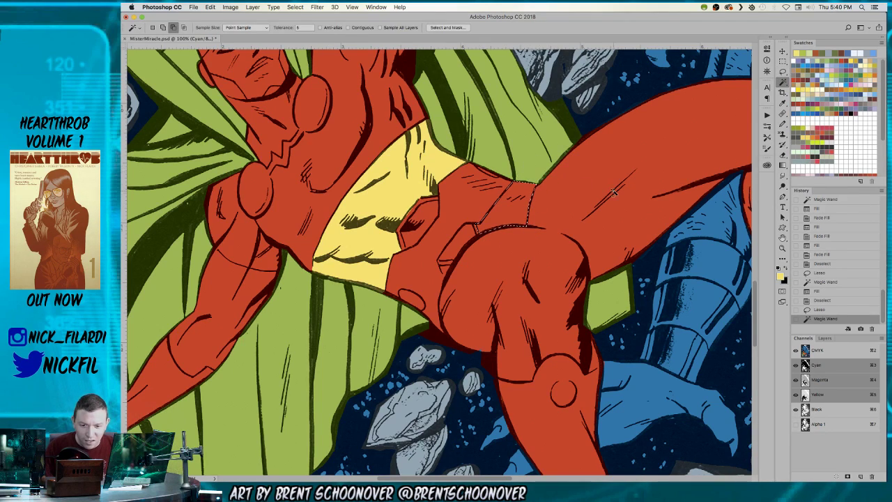
left_click(833, 61)
key("alt+BackSpace")
key("super+d")
Lasso the small triangle below the belt against the front thigh and fill it with the same medium green.
key("l")
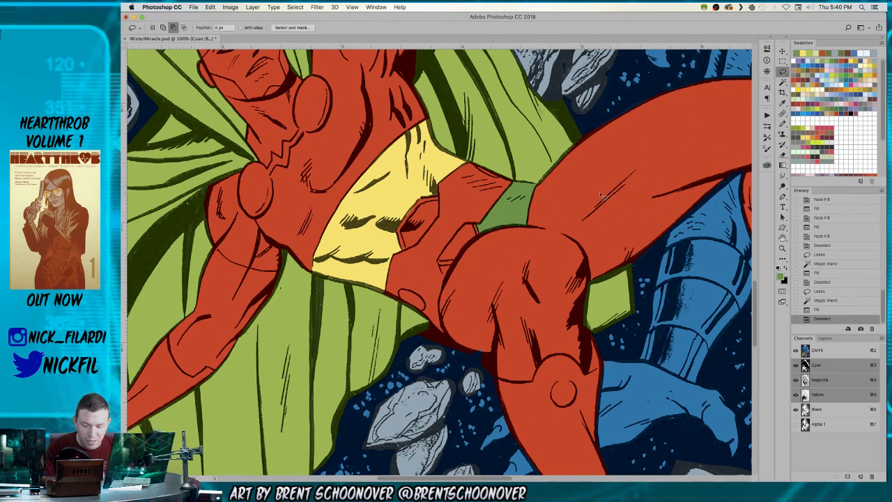
left_click_drag(444, 263, 491, 229)
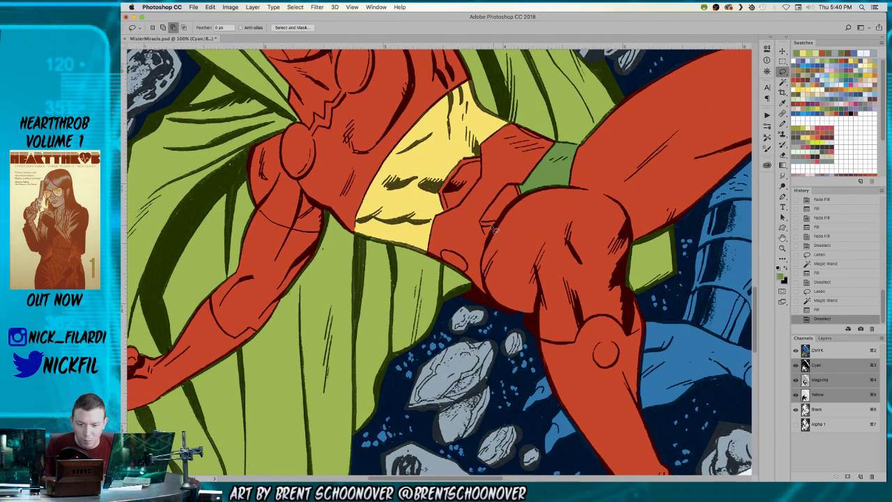
left_click_drag(495, 234, 491, 231)
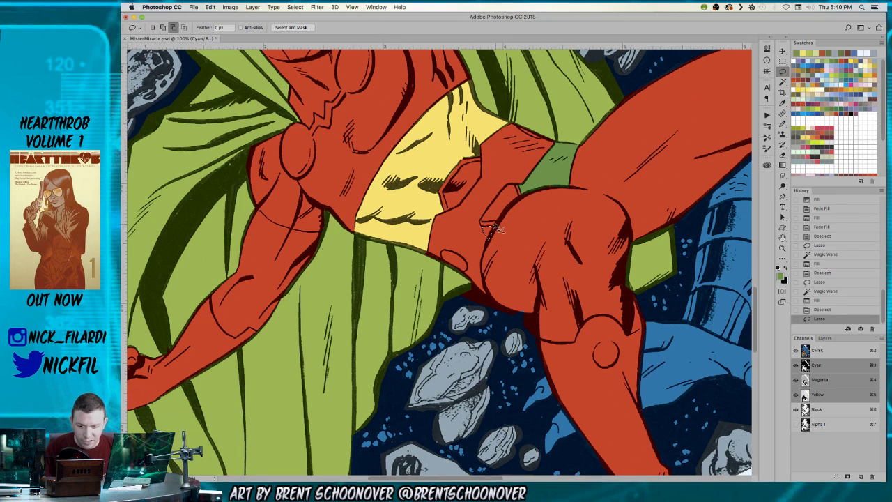
key("alt+BackSpace")
key("super+d")
Touch up the red of the belt area beside the yellow abdomen with the Pencil.
mouse_move(468, 176)
left_mouse_down()
mouse_move(531, 212)
mouse_move(521, 224)
left_mouse_up()
key("b")
left_click(524, 216, "alt")
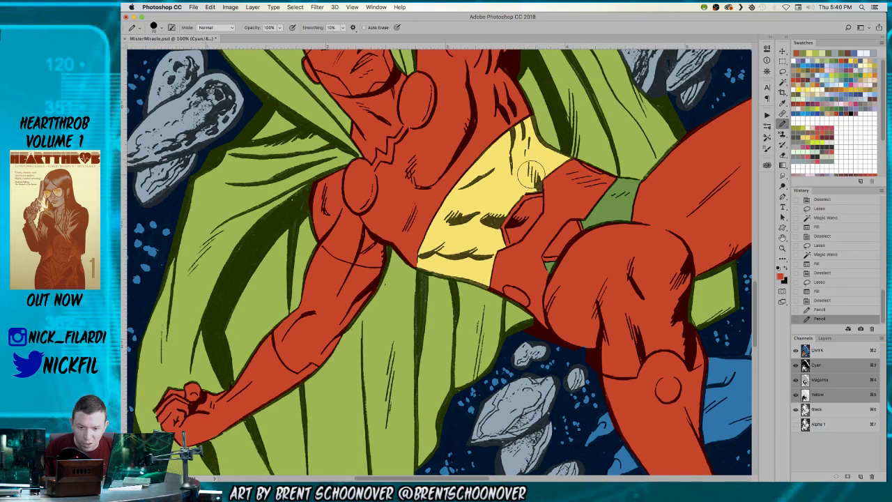
Lasso the lowered arm's glove and fist, subtract the cape with the Magic Wand, and fill the glove with medium green.
left_click(612, 199, "alt")
key("l")
mouse_move(401, 147)
left_mouse_down()
mouse_move(576, 196)
mouse_move(579, 137)
mouse_move(426, 138)
mouse_move(494, 144)
left_mouse_up()
left_click_drag(394, 307, 463, 262)
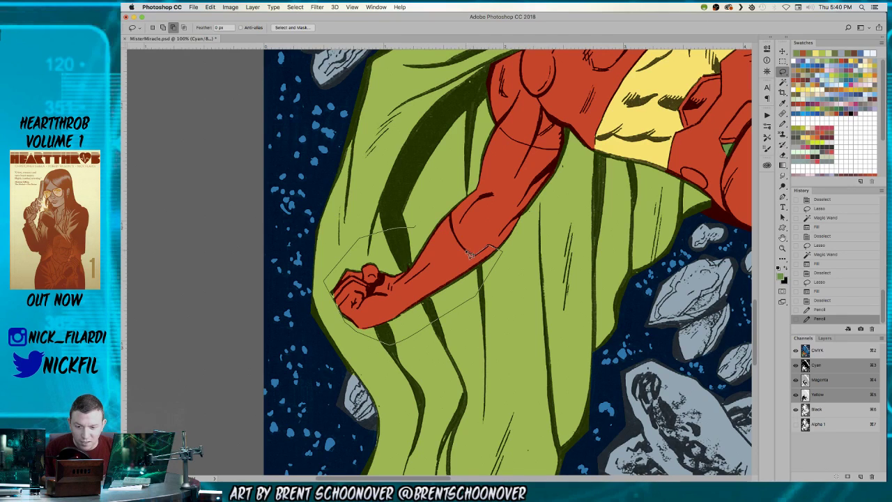
left_click_drag(453, 224, 452, 223)
key("w")
left_click(408, 218, "alt")
key("alt+BackSpace")
key("super+d")
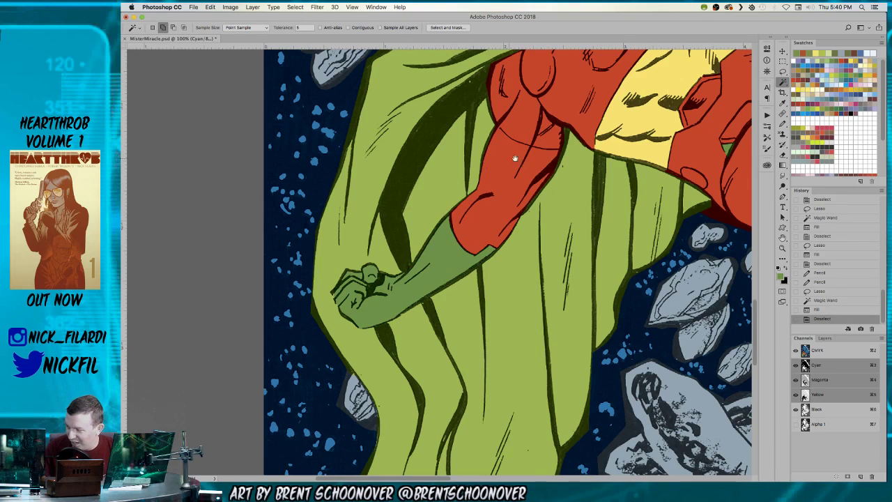
Lasso the raised arm's glove and open hand, subtract the background with the Magic Wand, and fill the glove with medium green.
scroll(478, 145, "up", 5)
scroll(478, 146, "right", 8)
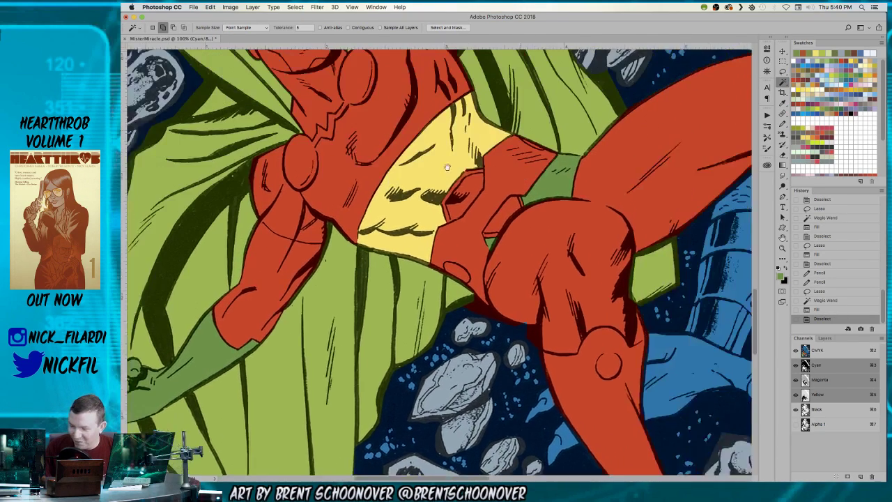
scroll(438, 267, "up", 10)
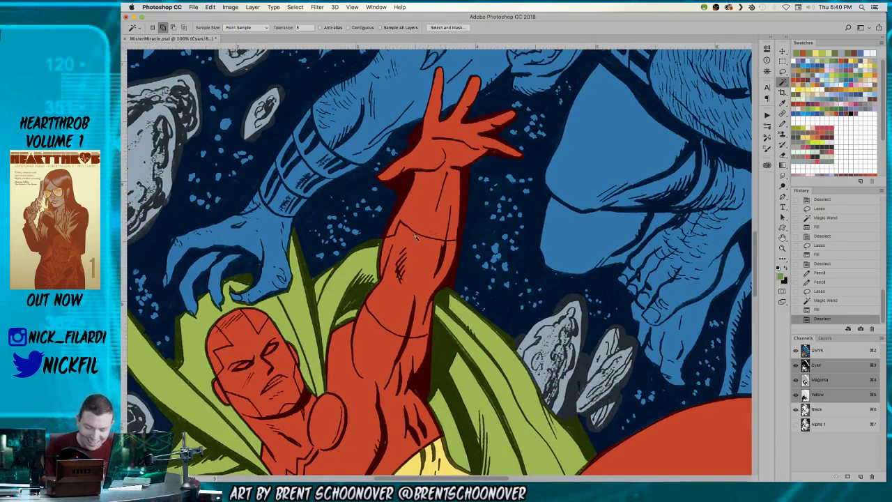
key("l")
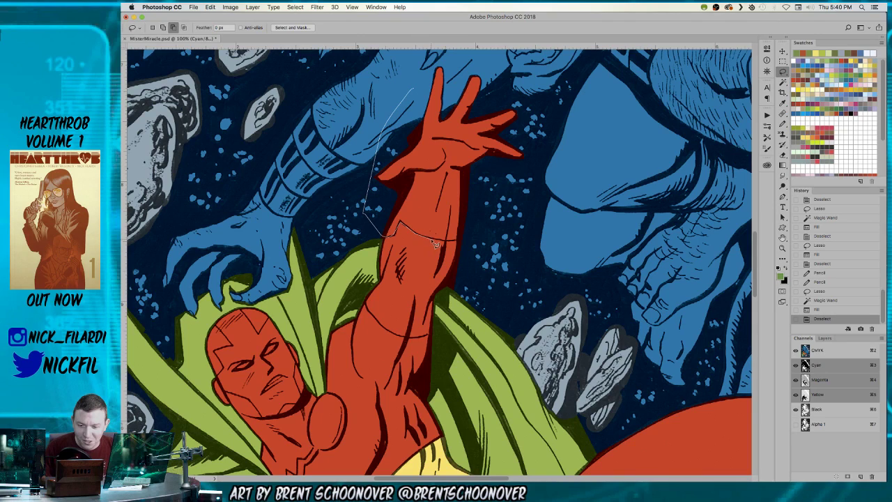
mouse_move(461, 244)
left_mouse_down()
mouse_move(477, 172)
mouse_move(493, 171)
left_mouse_up()
left_click_drag(445, 61, 414, 88)
key("w")
left_click(380, 199, "alt")
key("alt+BackSpace")
key("ctrl+d")
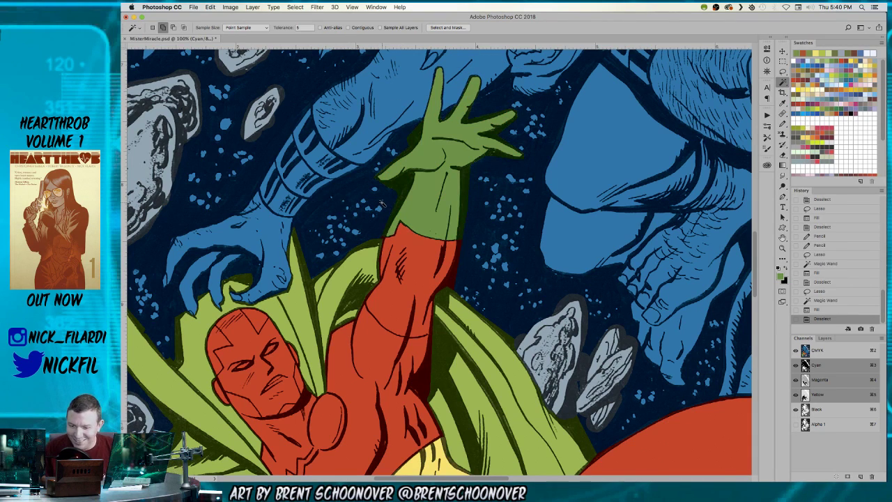
Touch up the cuff edge of the raised arm's green glove with the Pencil.
scroll(382, 204, "down", 2)
key("b")
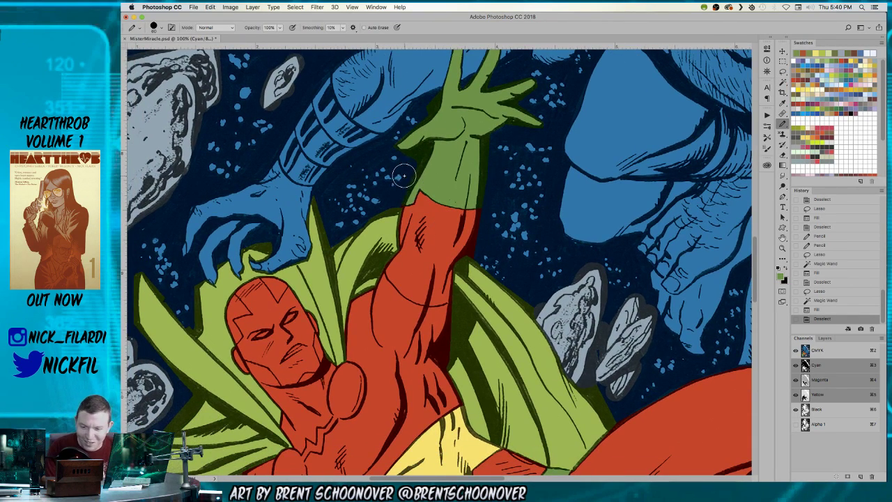
left_click(409, 200)
left_click(409, 200)
Select the red costume with the Magic Wand and paint the small oval on the belt light yellow with the Pencil.
mouse_move(443, 246)
left_mouse_down()
mouse_move(492, 165)
mouse_move(490, 144)
left_mouse_up()
left_click(456, 262, "alt")
left_click_drag(464, 314, 477, 145)
left_click(475, 176, "alt")
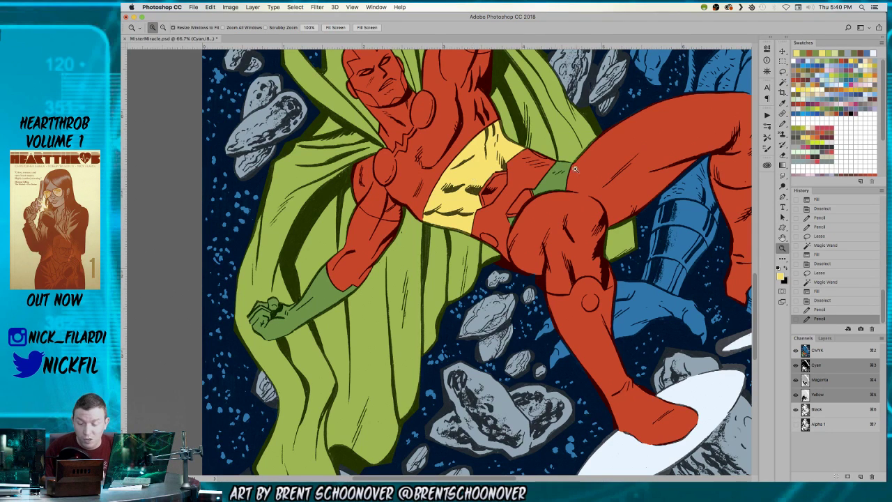
scroll(577, 169, "up", 5)
key("w")
mouse_move(583, 205)
left_mouse_down()
mouse_move(446, 208)
mouse_move(449, 203)
mouse_move(474, 217)
mouse_move(461, 224)
mouse_move(434, 199)
left_mouse_up()
left_click(457, 187)
key("b")
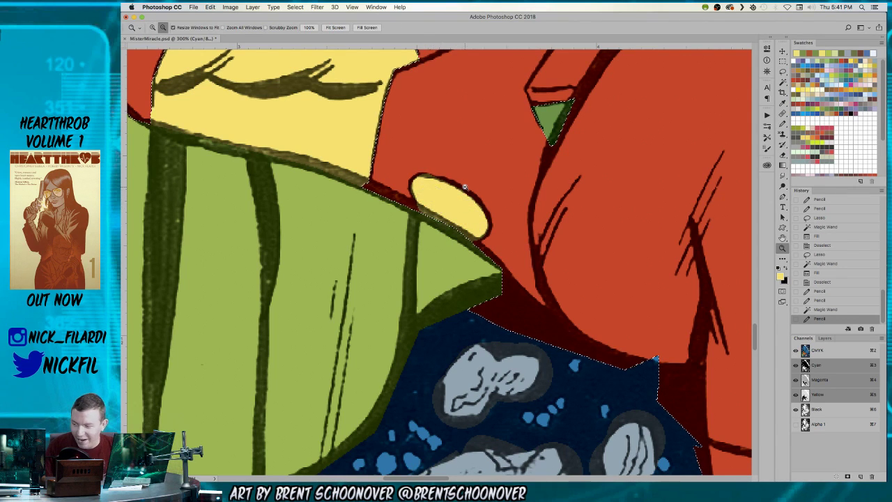
Paint the oval disc on the lowered arm's shoulder light yellow with the Pencil.
left_click(465, 187, "alt+super")
left_click_drag(440, 155, 481, 221)
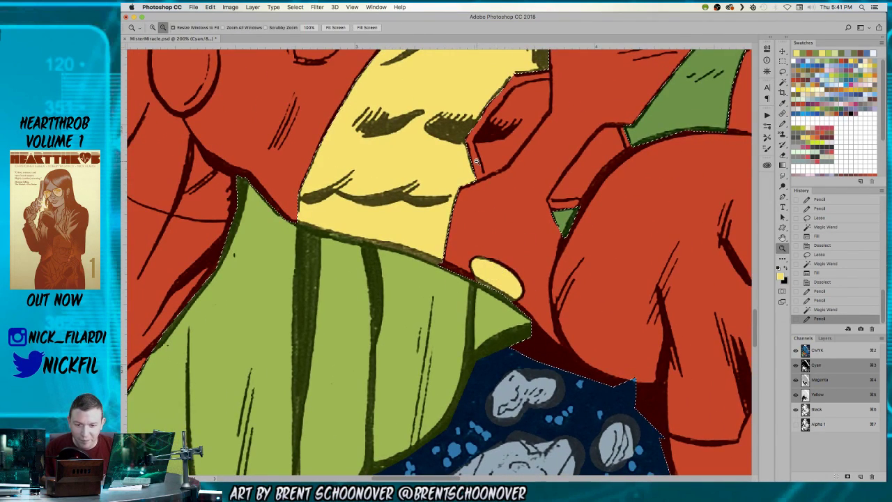
left_click(470, 155, "alt+super")
left_click(469, 155, "alt+super")
left_click_drag(468, 157, 509, 257)
left_click(427, 177)
left_click(425, 184)
left_click(426, 187)
mouse_move(413, 311)
left_mouse_down()
mouse_move(446, 84)
mouse_move(418, 101)
mouse_move(411, 164)
mouse_move(464, 197)
mouse_move(436, 122)
mouse_move(454, 203)
mouse_move(464, 160)
mouse_move(448, 132)
mouse_move(422, 121)
mouse_move(416, 208)
mouse_move(446, 230)
mouse_move(464, 166)
mouse_move(409, 136)
mouse_move(406, 175)
mouse_move(437, 235)
mouse_move(409, 235)
mouse_move(435, 265)
left_mouse_up()
left_click(403, 237, "alt")
left_click(435, 182, "alt")
mouse_move(472, 104)
left_mouse_down()
mouse_move(477, 192)
mouse_move(448, 219)
left_mouse_up()
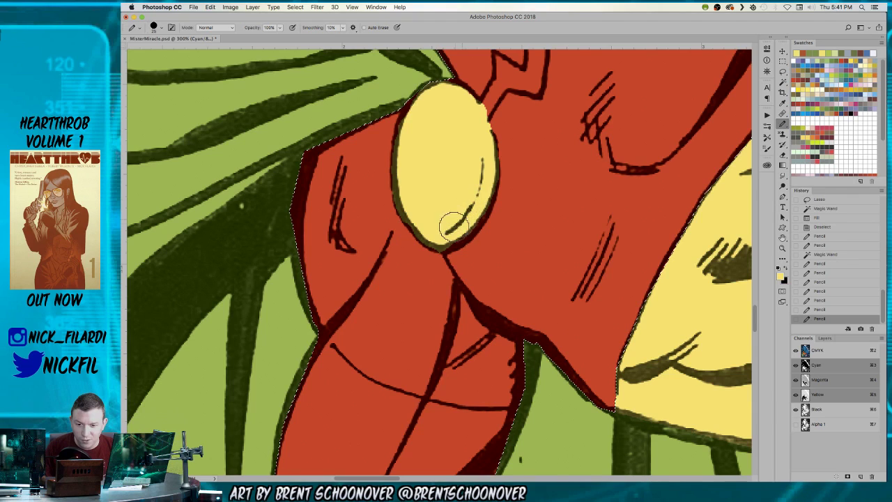
Paint the lower zigzag part of the cord above the lowered arm's shoulder disc light yellow with a smaller Pencil.
scroll(440, 209, "up", 5)
key("[")
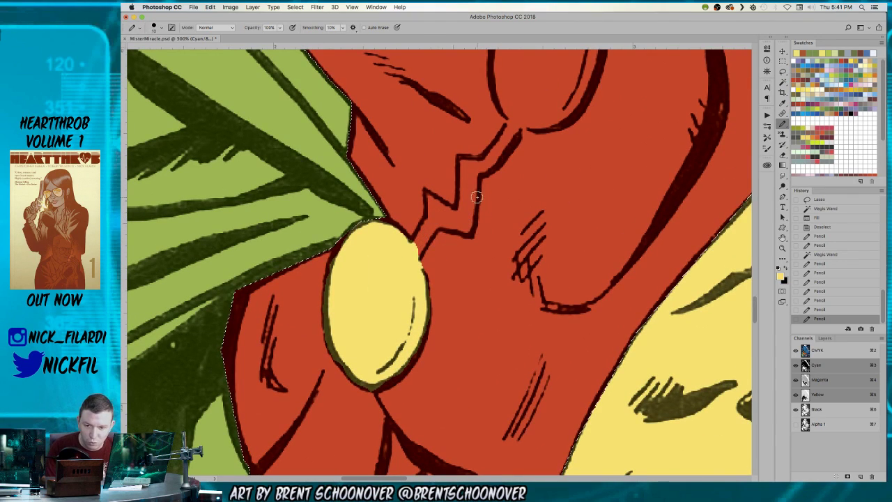
mouse_move(470, 170)
left_mouse_down()
mouse_move(464, 222)
mouse_move(440, 214)
mouse_move(434, 207)
mouse_move(463, 217)
mouse_move(429, 199)
mouse_move(434, 215)
mouse_move(414, 249)
mouse_move(435, 220)
left_mouse_up()
key("[")
key("[")
left_click_drag(441, 213, 440, 205)
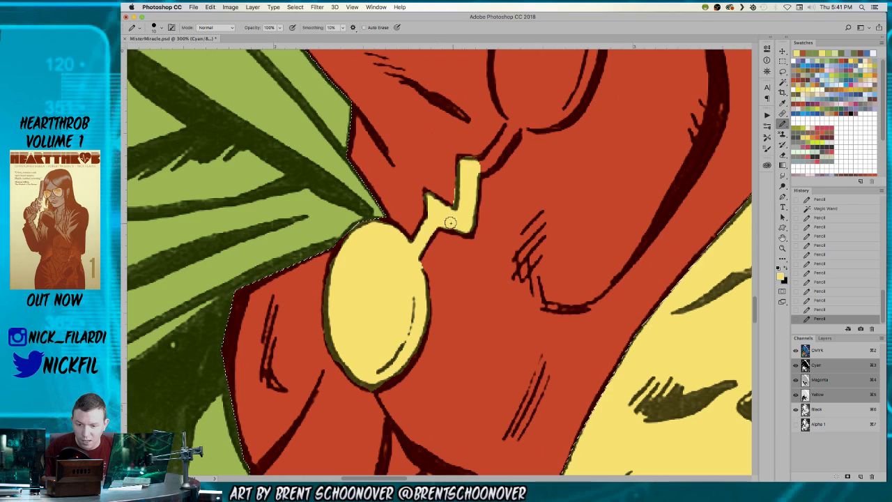
left_click(453, 223)
Extend the light yellow along the cord's last straight segment up to the raised arm's shoulder disc.
scroll(454, 222, "up", 5)
scroll(453, 222, "right", 2)
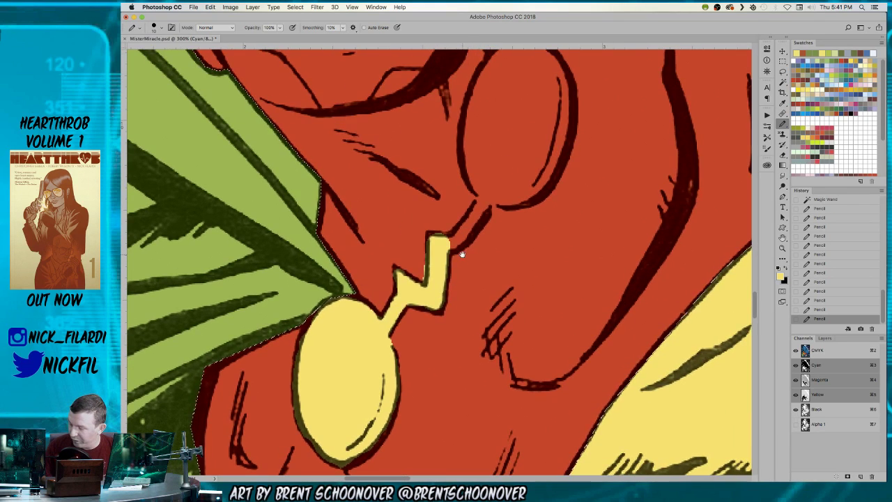
left_click(419, 261, "alt")
left_click_drag(421, 265, 421, 275)
left_click(441, 260, "alt")
left_click(452, 239)
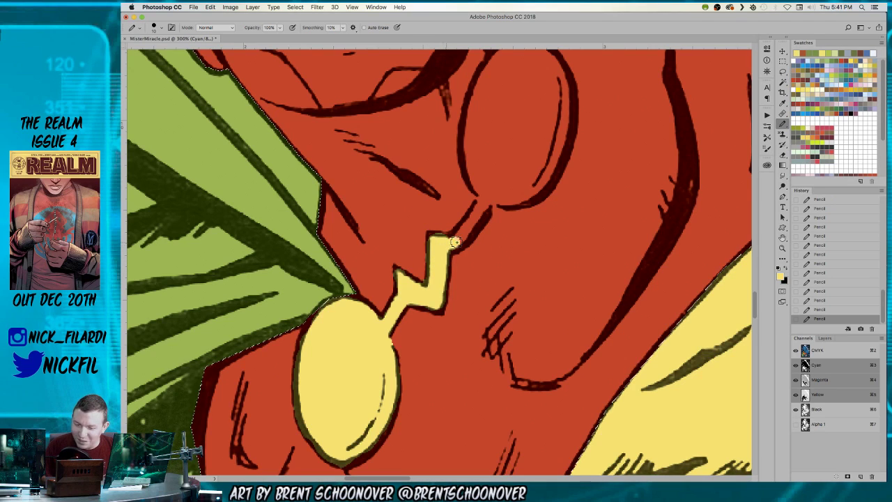
left_click(483, 202, "shift")
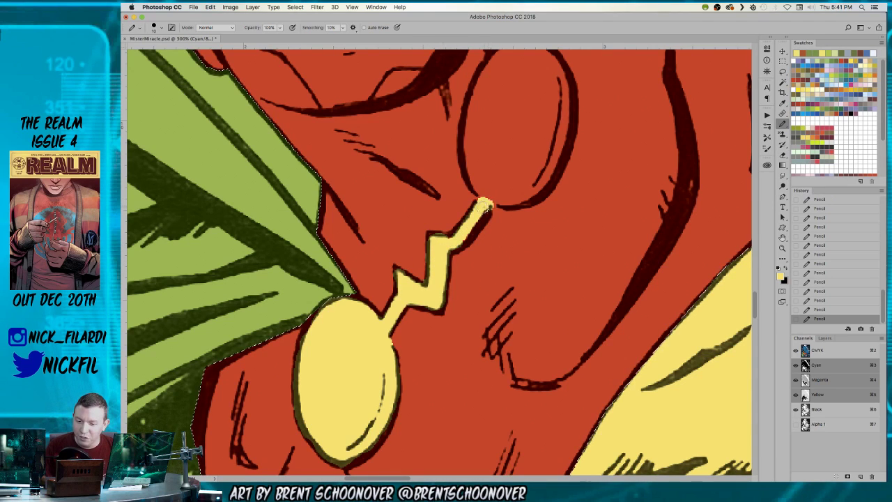
Paint the oval disc on the raised arm's shoulder light yellow with a larger Pencil.
left_click_drag(411, 237, 367, 344)
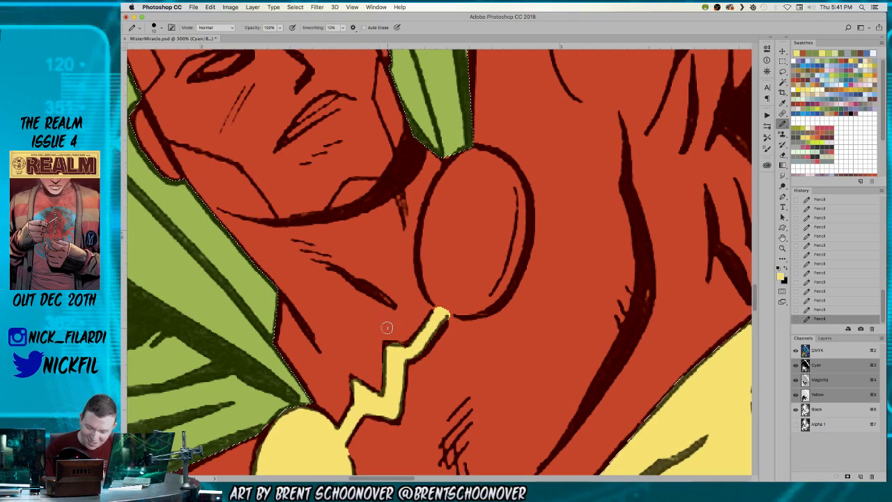
key("bracketright")
key("bracketright")
key("bracketright")
key("bracketright")
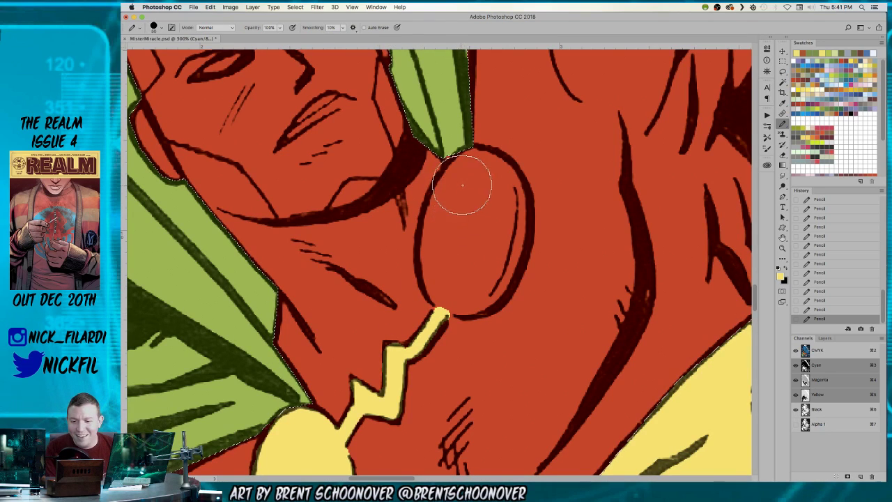
mouse_move(472, 177)
left_mouse_down()
mouse_move(499, 221)
mouse_move(486, 265)
mouse_move(474, 283)
mouse_move(453, 275)
mouse_move(463, 191)
mouse_move(460, 286)
left_mouse_up()
mouse_move(496, 205)
left_mouse_down()
mouse_move(496, 193)
mouse_move(496, 203)
left_mouse_up()
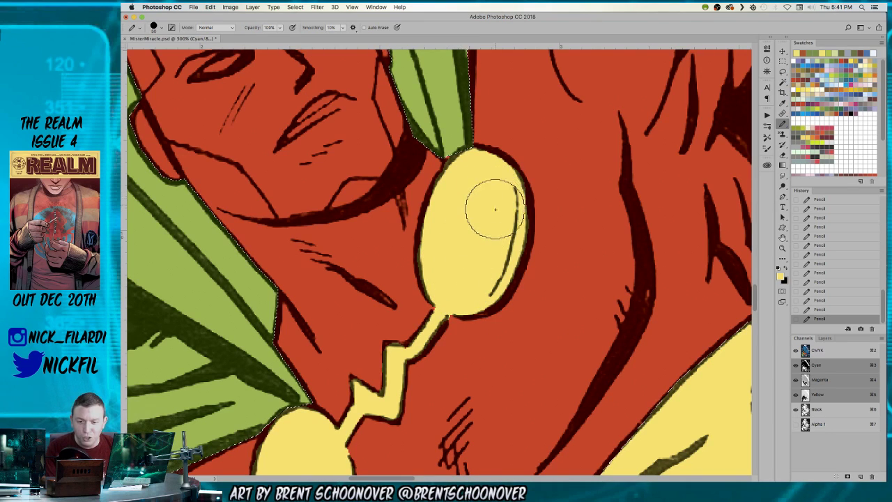
Paint the lowered arm's sleeve light yellow from the upper-arm line down to the green glove.
key("z")
left_click(466, 241, "alt")
left_click(467, 241, "alt")
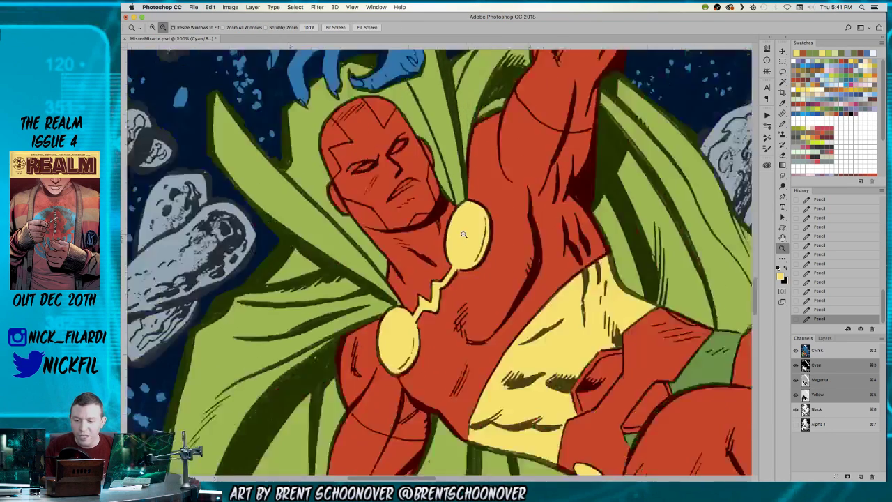
left_click_drag(430, 323, 453, 161)
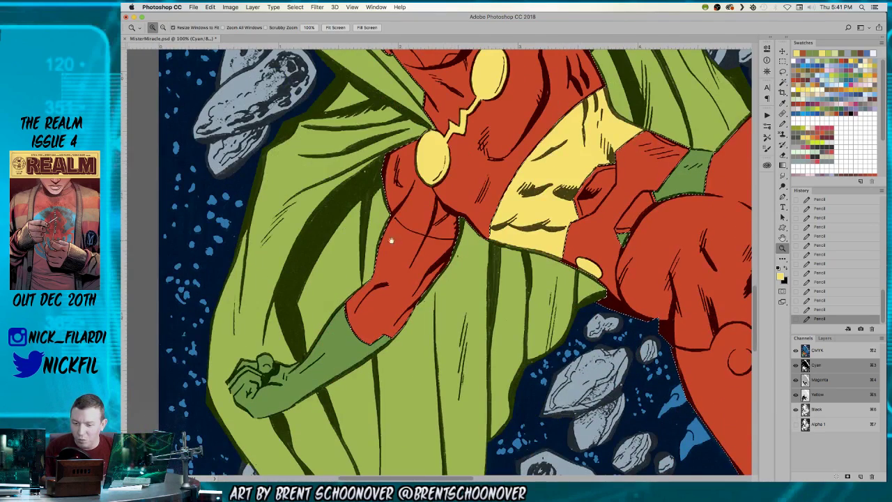
key("b")
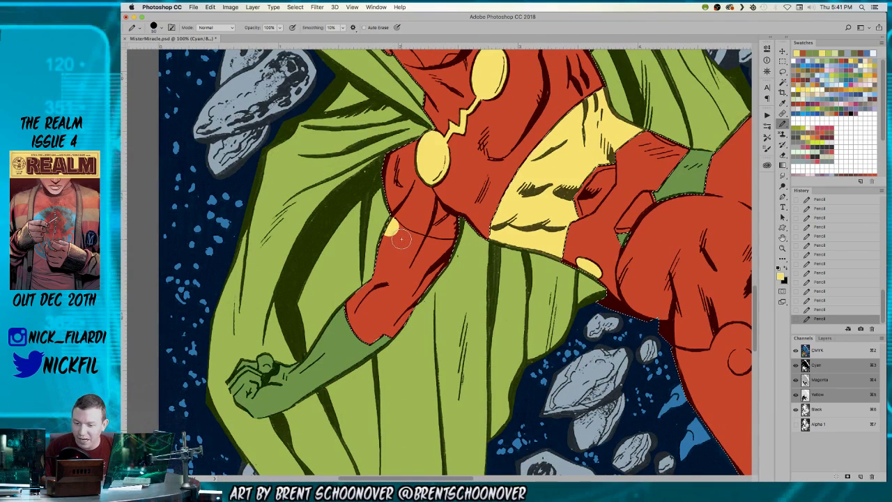
left_click_drag(427, 254, 446, 258)
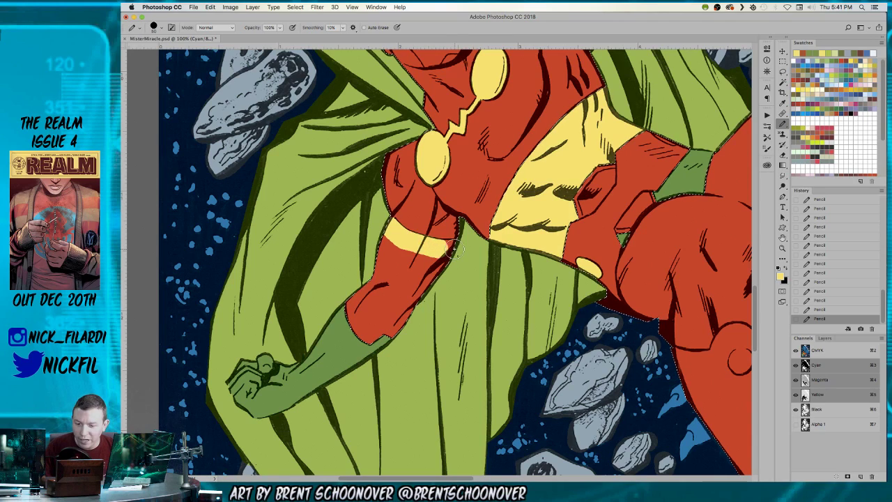
mouse_move(395, 270)
left_mouse_down()
mouse_move(380, 276)
mouse_move(398, 293)
mouse_move(363, 302)
mouse_move(378, 307)
mouse_move(371, 312)
mouse_move(375, 298)
mouse_move(399, 316)
mouse_move(353, 325)
mouse_move(268, 393)
left_mouse_up()
Paint the raised arm's sleeve light yellow between the upper-arm line and the green glove.
left_click_drag(512, 158, 511, 174)
scroll(510, 174, "up", 5)
scroll(420, 194, "right", 2)
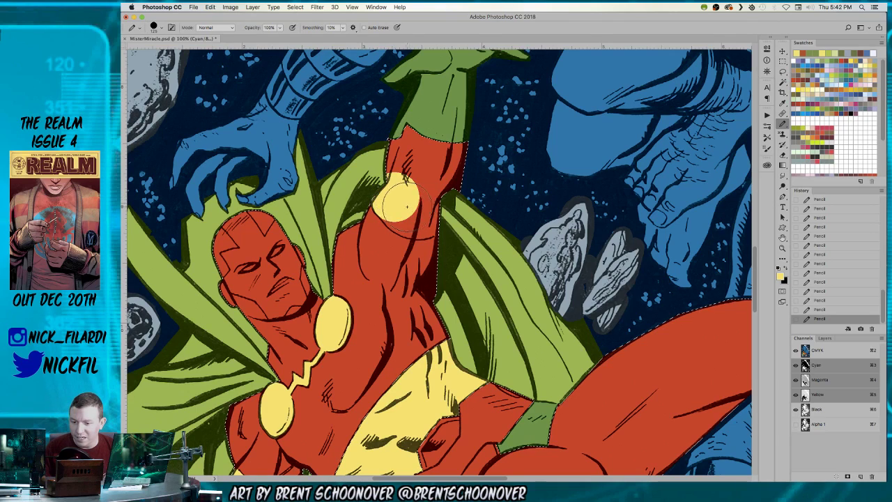
left_click_drag(409, 207, 424, 214)
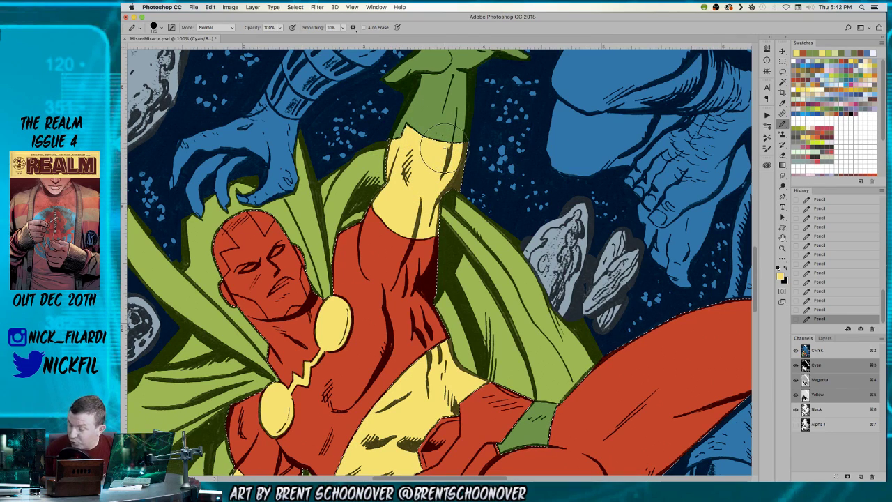
Deselect the costume, lasso the face along the mask's angular edges, fill it with light yellow and deselect.
key("z")
left_click(484, 188, "alt")
left_click_drag(349, 338, 391, 280)
left_click(384, 200)
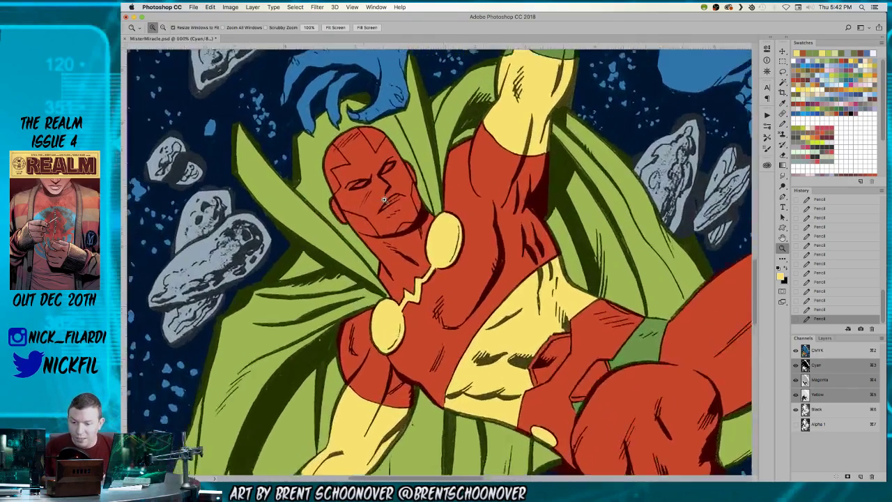
left_click(384, 200)
left_click(385, 200)
left_click_drag(388, 176, 451, 260)
key("l")
key("super+d")
left_click(292, 131)
left_click(343, 186)
left_click(285, 204)
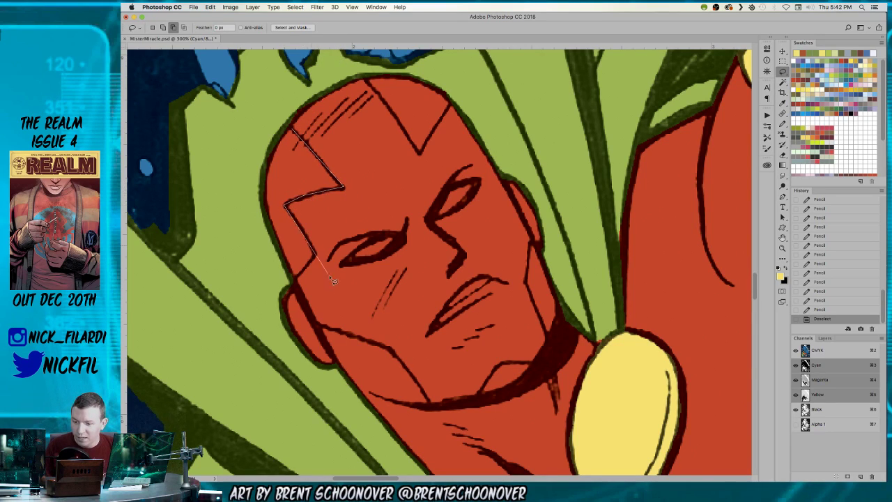
left_click(317, 254)
left_click(293, 277)
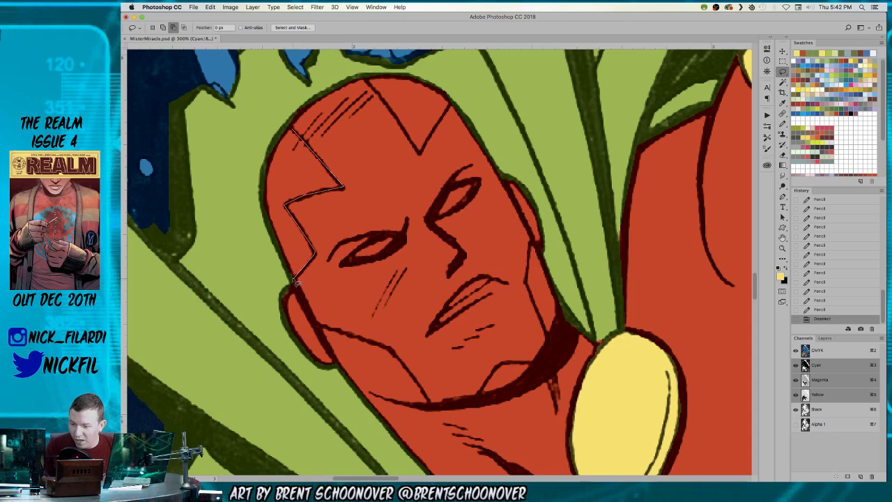
left_click(316, 325)
left_click(394, 349)
left_click(428, 403)
left_click(481, 398)
left_click(498, 364)
left_click(547, 362)
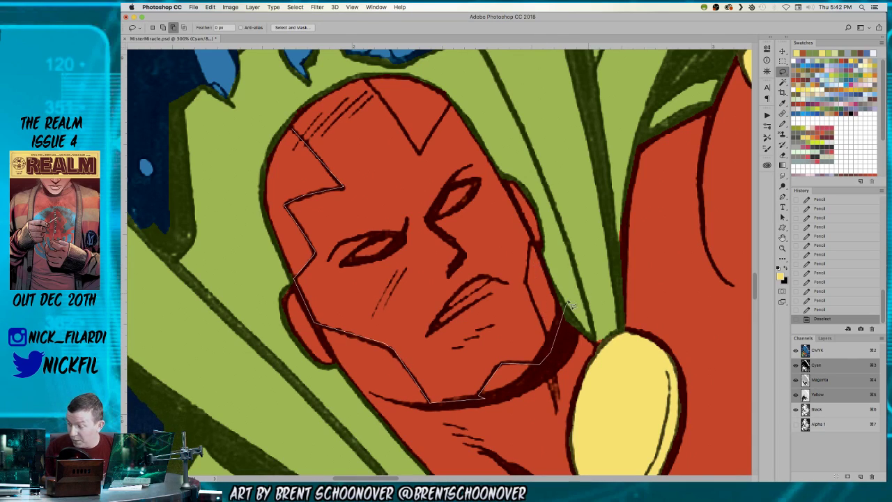
left_click(550, 341)
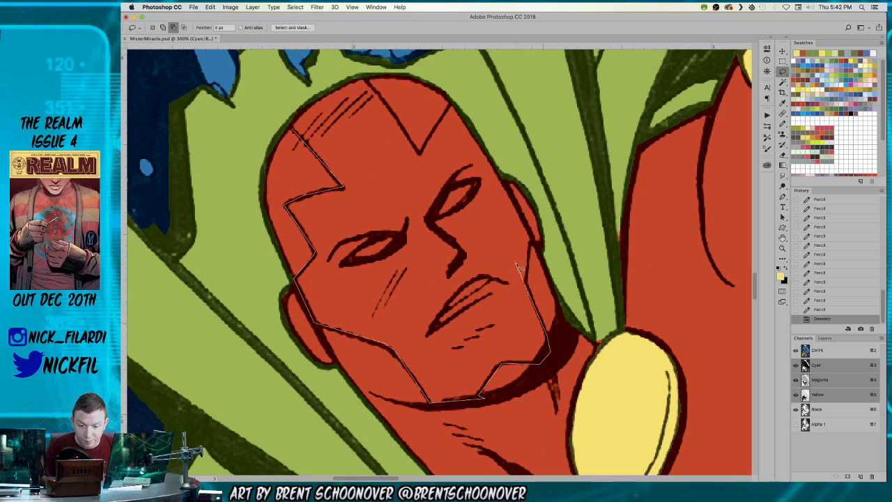
left_click(525, 280)
left_click(533, 244)
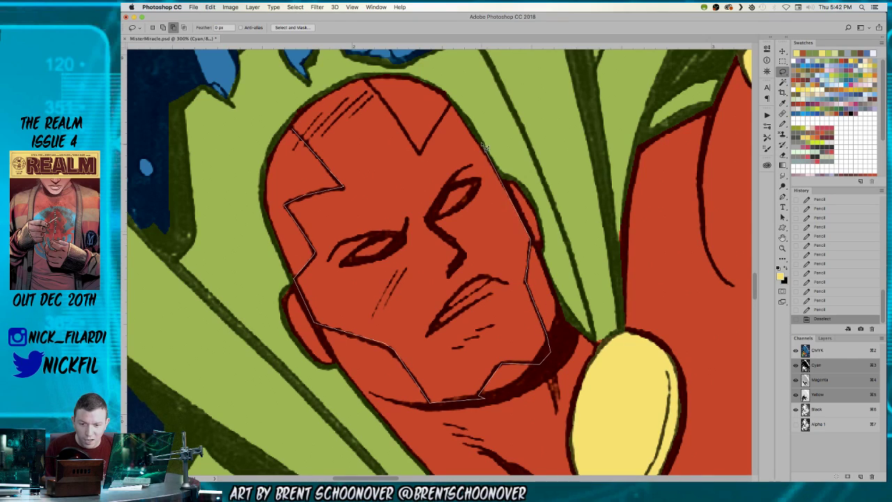
left_click(452, 103)
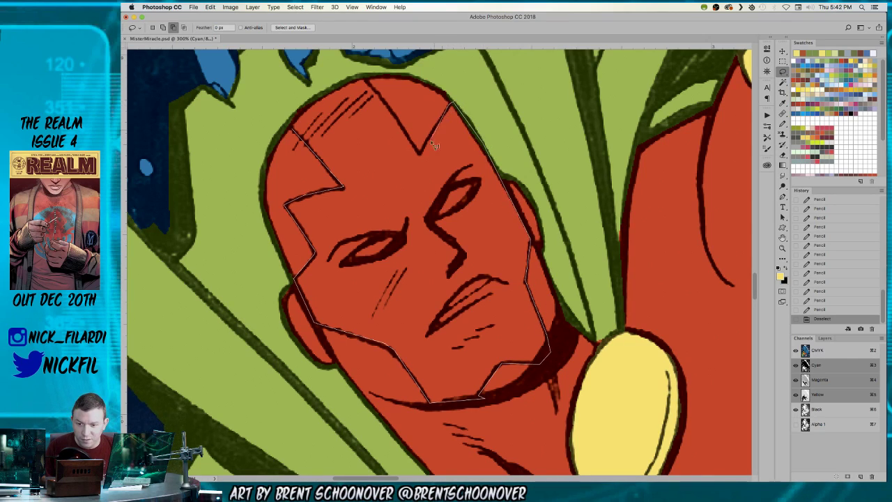
left_click(420, 152)
left_click(366, 79)
left_click(286, 131)
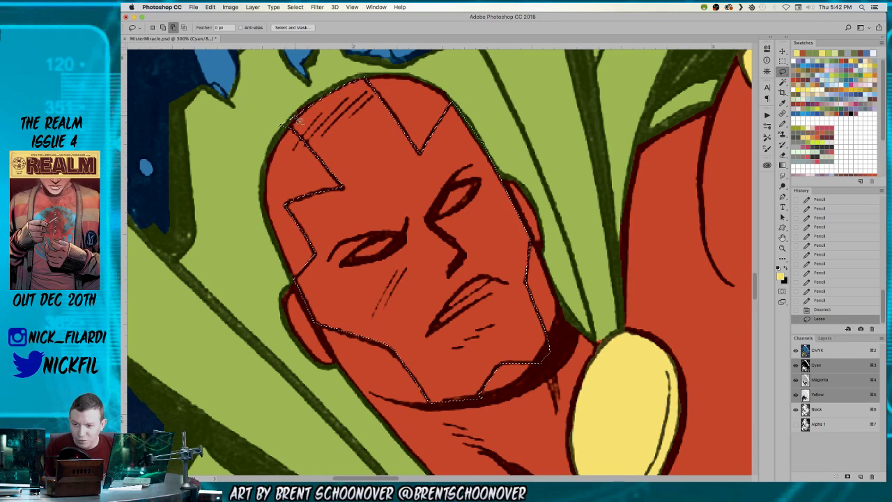
key("z")
left_click(377, 145, "alt")
left_click(377, 146, "alt")
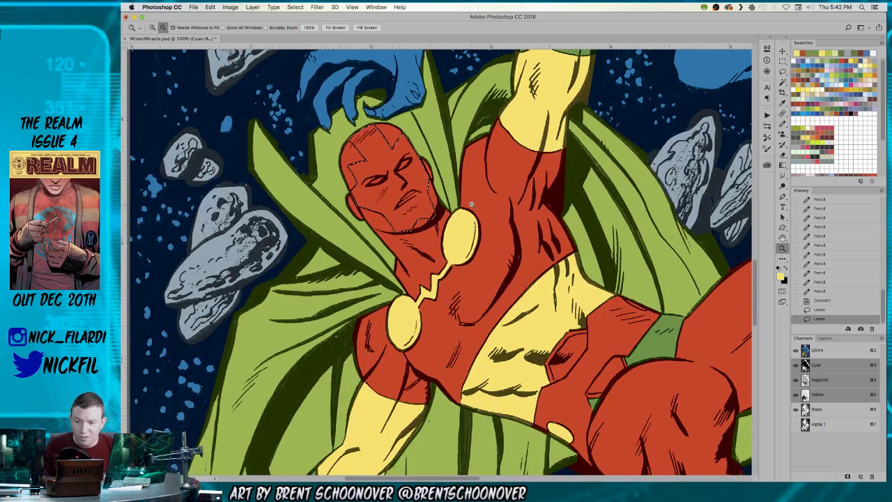
key("alt+BackSpace")
key("super+d")
Lasso the teeth between the lips, fill them with white and deselect.
left_click(428, 213)
left_click(422, 211)
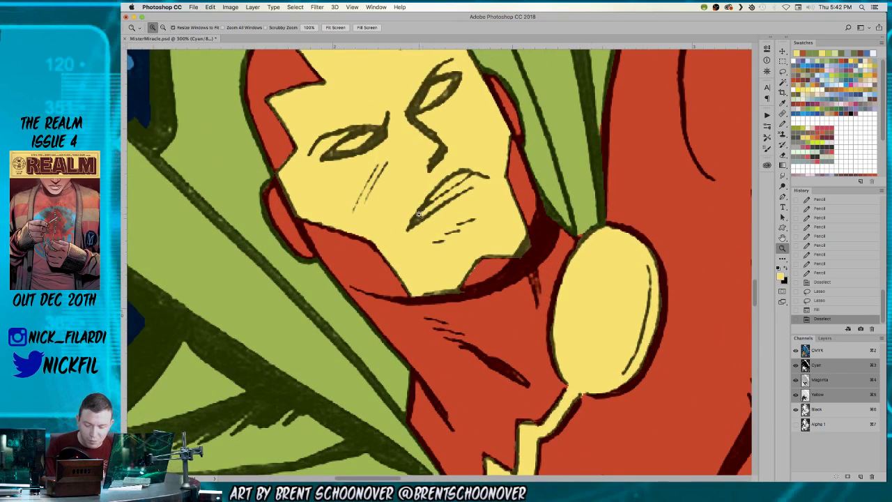
key("l")
left_click(447, 179, "alt")
left_click(426, 199, "alt")
left_click(411, 225, "alt")
left_click(492, 181)
left_click(455, 177)
key("d")
key("alt+BackSpace")
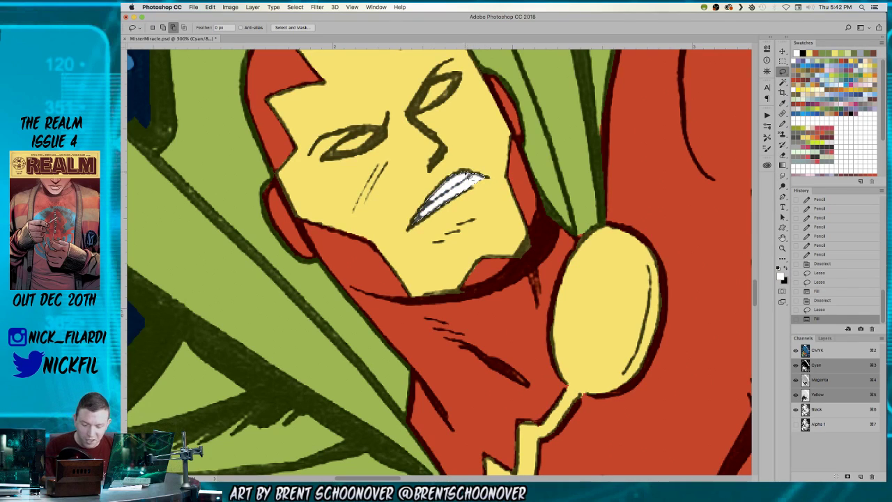
left_click_drag(441, 123, 455, 210)
key("super+d")
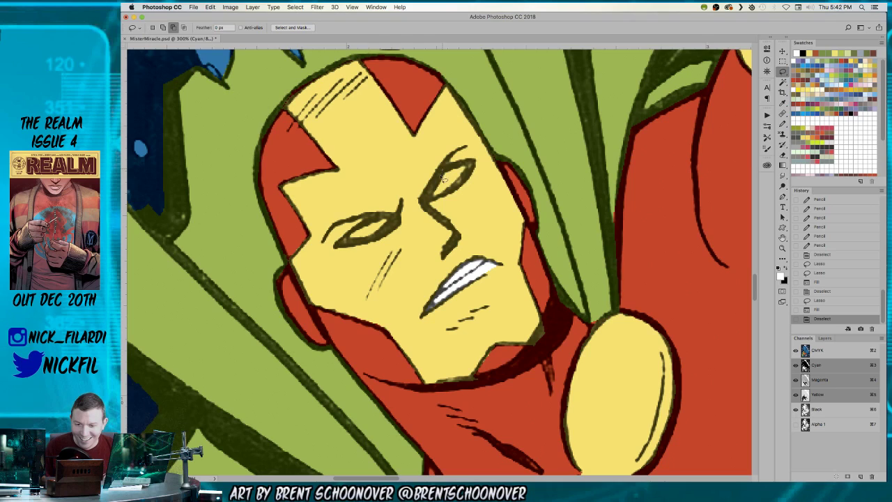
Lasso each eye on the mask, fill both with white and clear the selection.
left_click(431, 202)
left_click(465, 165)
left_click(431, 202)
key("super+BackSpace")
key("super+d")
left_click_drag(320, 250, 353, 234)
mouse_move(417, 202)
left_mouse_down()
mouse_move(378, 222)
mouse_move(421, 218)
mouse_move(427, 199)
mouse_move(417, 202)
left_mouse_up()
key("super+BackSpace")
key("super+d")
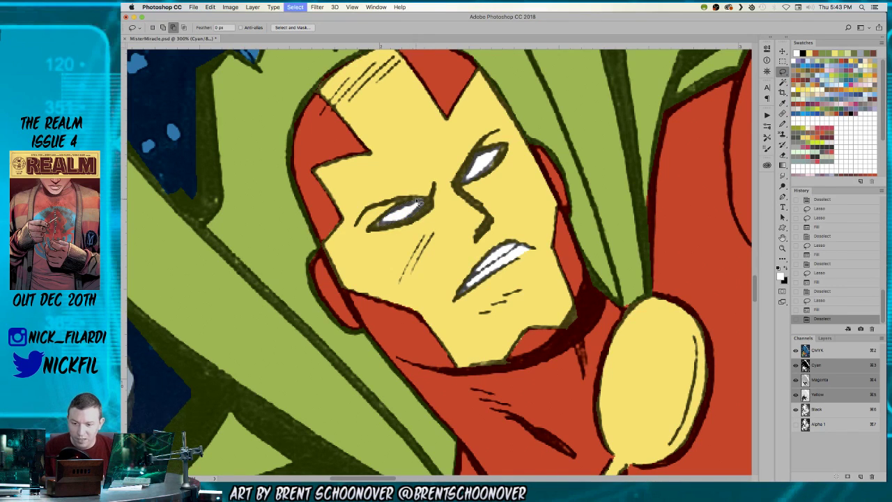
Examine the coloured figure from the head down to the boots for areas still lacking their own colour.
key("z")
left_click(453, 201, "alt")
left_click(453, 201, "alt")
left_click(453, 201, "alt")
mouse_move(561, 266)
left_mouse_down()
mouse_move(542, 226)
mouse_move(463, 174)
left_mouse_up()
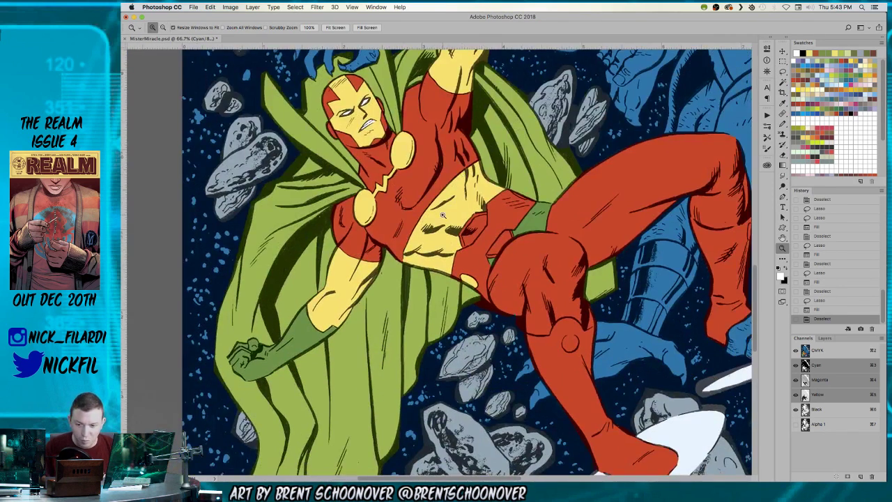
key("b")
left_click_drag(535, 210, 484, 249)
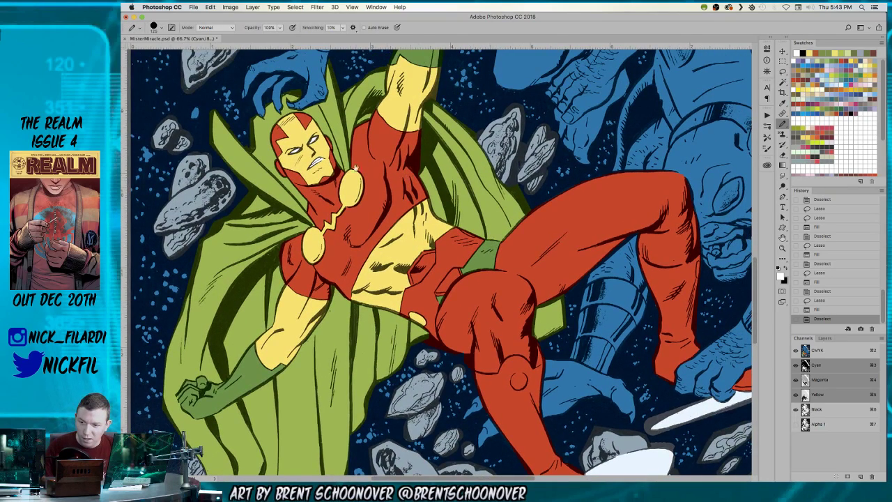
left_click_drag(410, 252, 391, 192)
left_click_drag(499, 246, 429, 247)
scroll(465, 267, "down", 3)
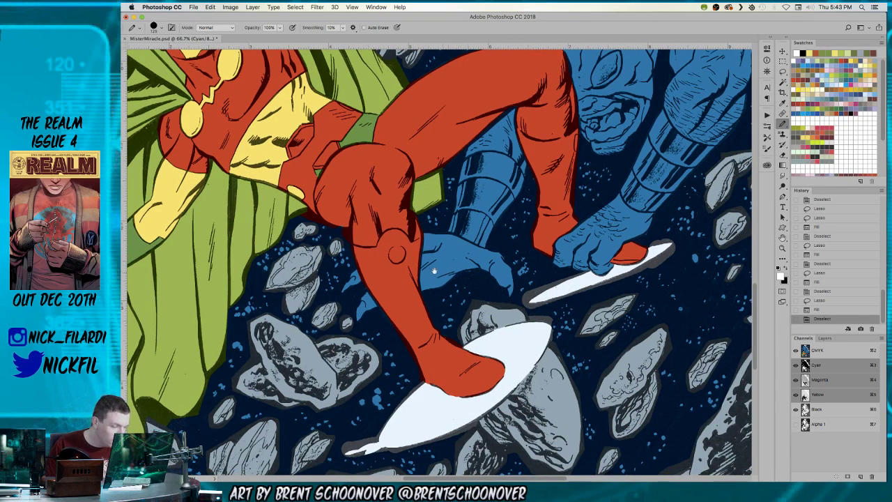
Select the red areas of the hero's costume with the Magic Wand, ready for painting inside them with the Pencil.
key("z")
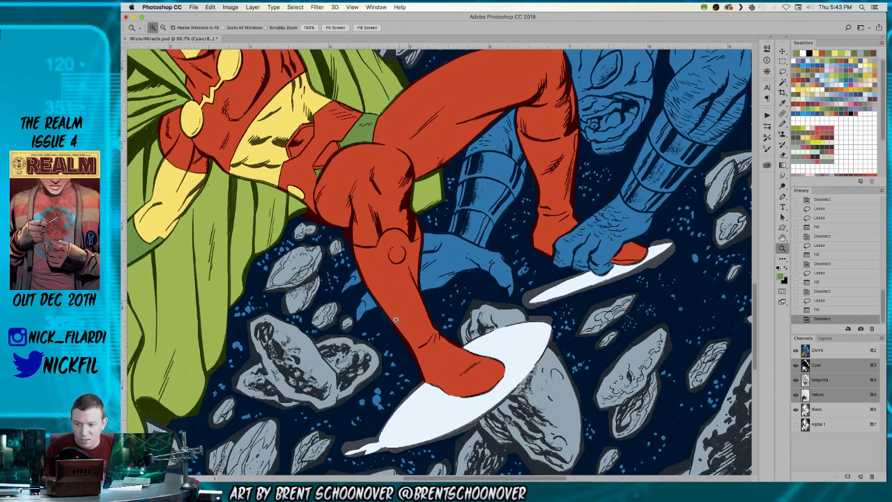
left_click(397, 323)
left_click_drag(412, 350, 510, 349)
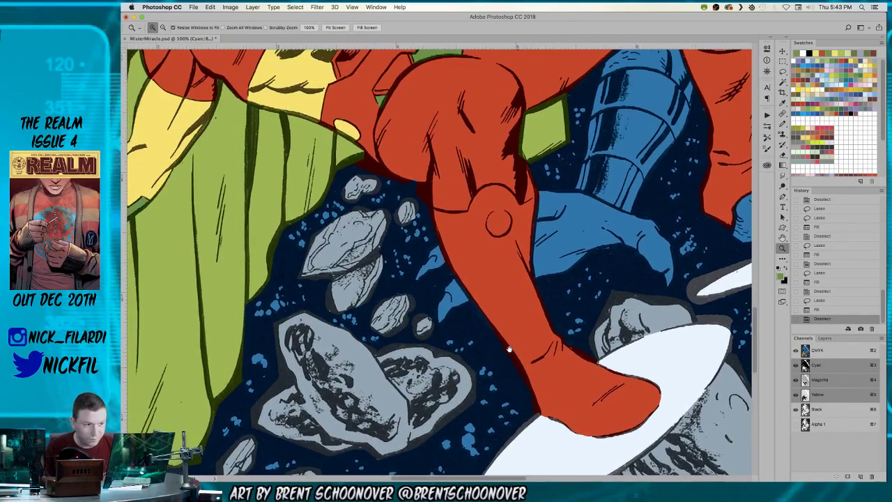
scroll(502, 342, "up", 3)
scroll(502, 341, "left", 3)
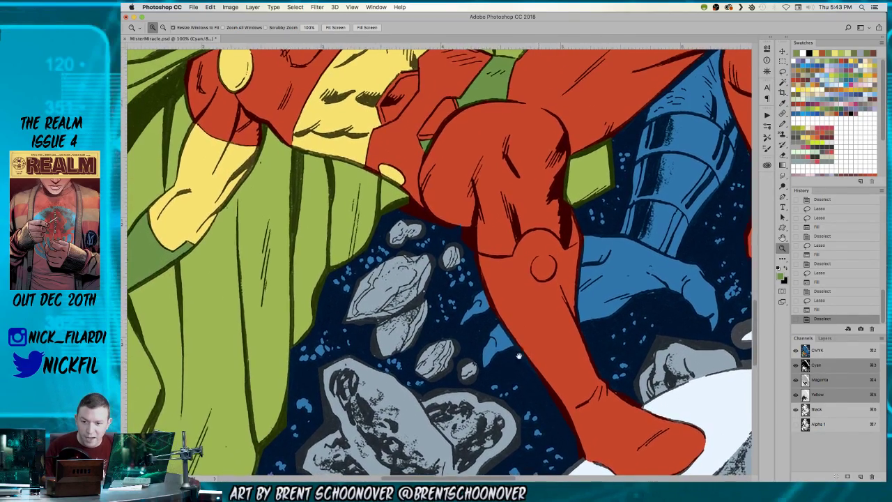
scroll(481, 321, "right", 2)
scroll(481, 321, "down", 1)
key("b")
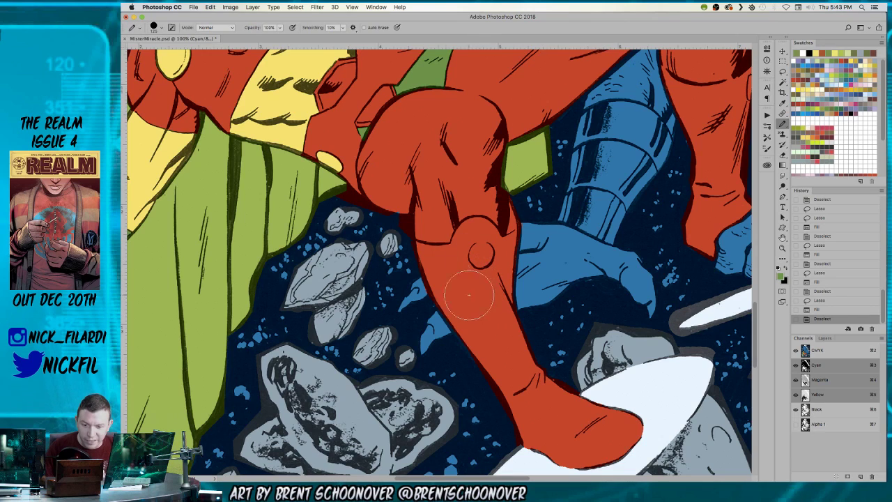
left_click_drag(492, 309, 418, 230)
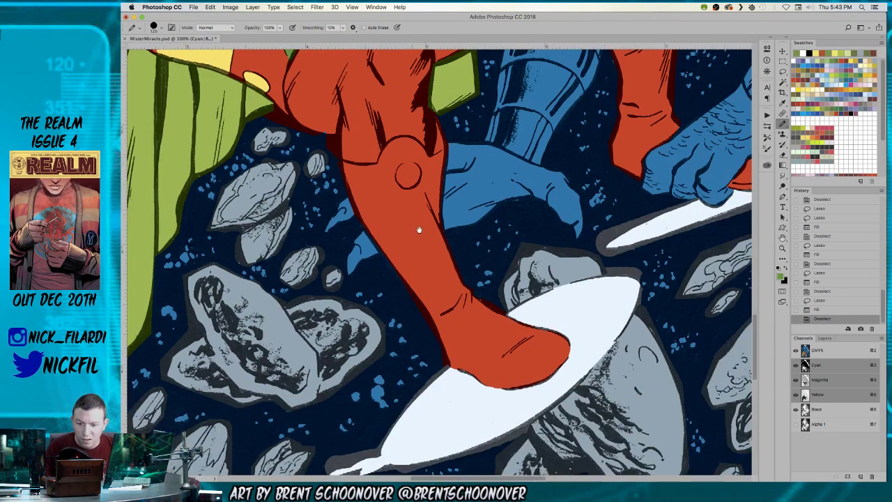
key("w")
left_click(400, 205)
key("b")
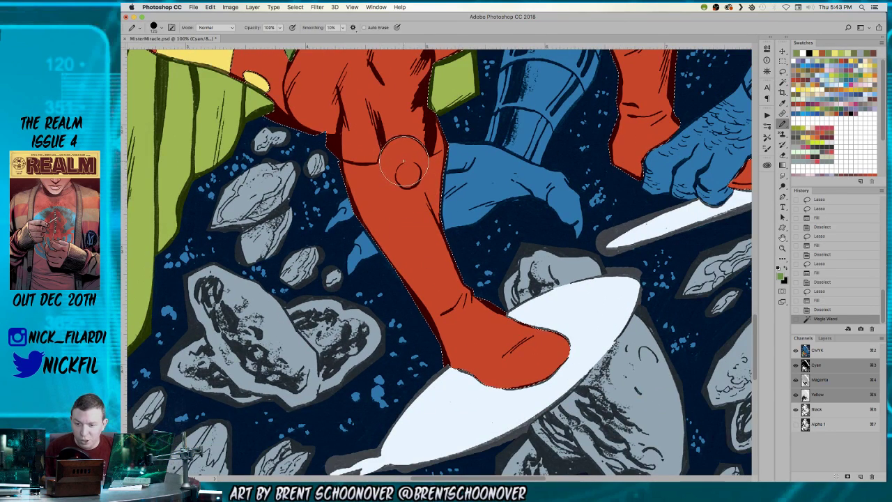
Paint the boot on the hero's front leg green with the Pencil, from the rounded knee guard down to the toe.
left_click(403, 162)
left_click(448, 175)
left_click_drag(448, 174, 428, 175)
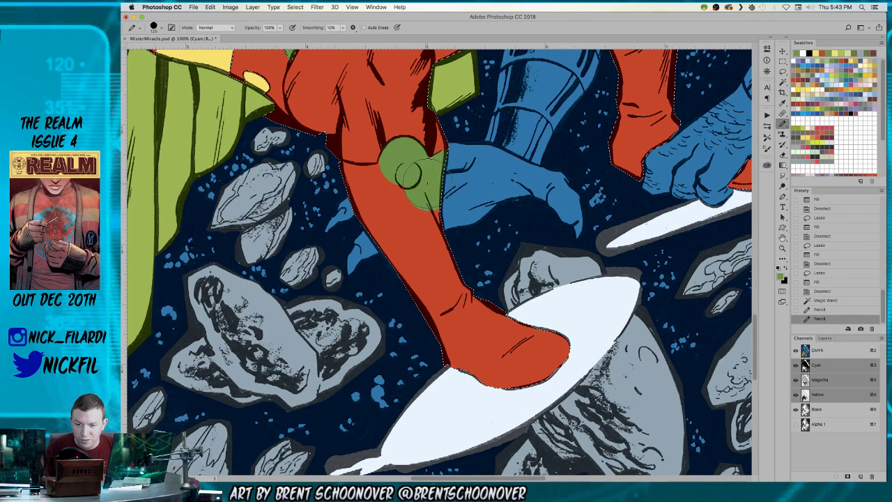
left_click(431, 186)
left_click(370, 185)
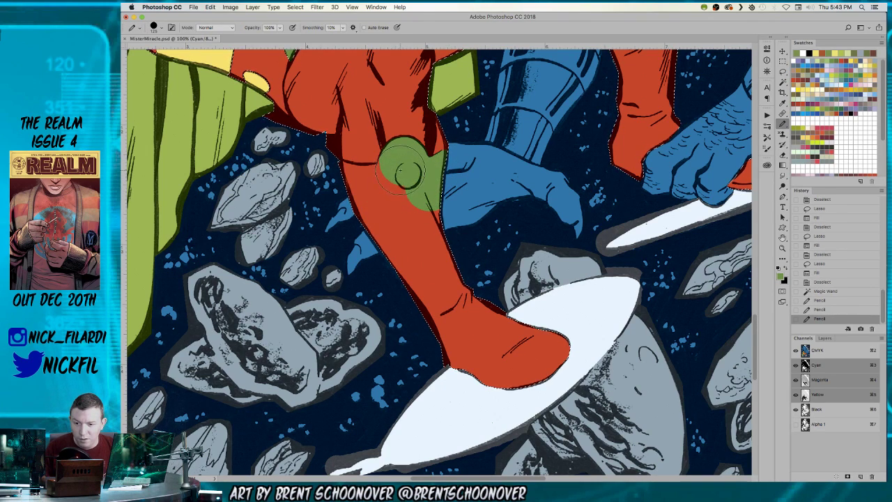
left_click(384, 187)
left_click(377, 189)
left_click(375, 189)
left_click(343, 187)
mouse_move(349, 189)
left_mouse_down()
mouse_move(400, 212)
mouse_move(390, 232)
left_mouse_up()
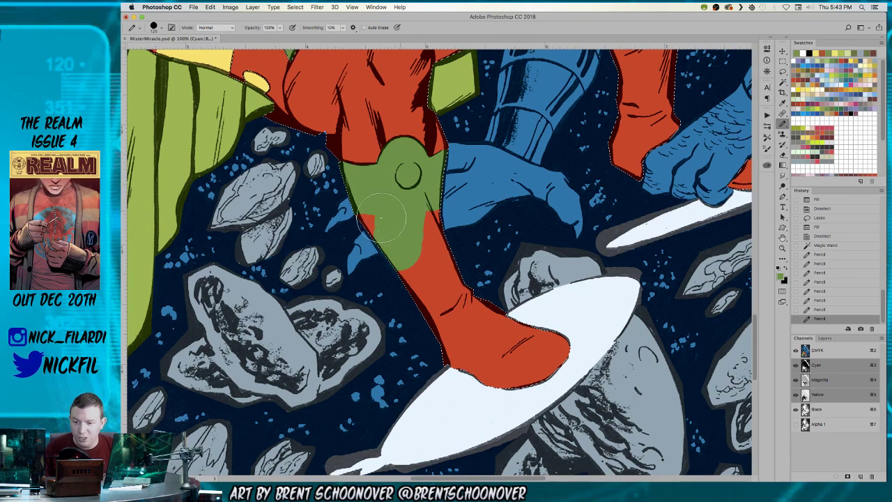
mouse_move(442, 274)
left_mouse_down()
mouse_move(424, 334)
mouse_move(440, 265)
mouse_move(482, 300)
mouse_move(483, 382)
mouse_move(510, 377)
mouse_move(554, 343)
mouse_move(517, 334)
left_mouse_up()
Paint the boot on the hero's raised rear leg green, including the toe showing beyond the demon's hand.
left_click_drag(444, 315, 312, 420)
left_click_drag(516, 175, 439, 285)
mouse_move(468, 244)
left_mouse_down()
mouse_move(457, 230)
mouse_move(403, 241)
mouse_move(377, 224)
mouse_move(390, 235)
left_mouse_up()
left_click(447, 177, "alt")
left_click(420, 196)
left_click(455, 233, "alt")
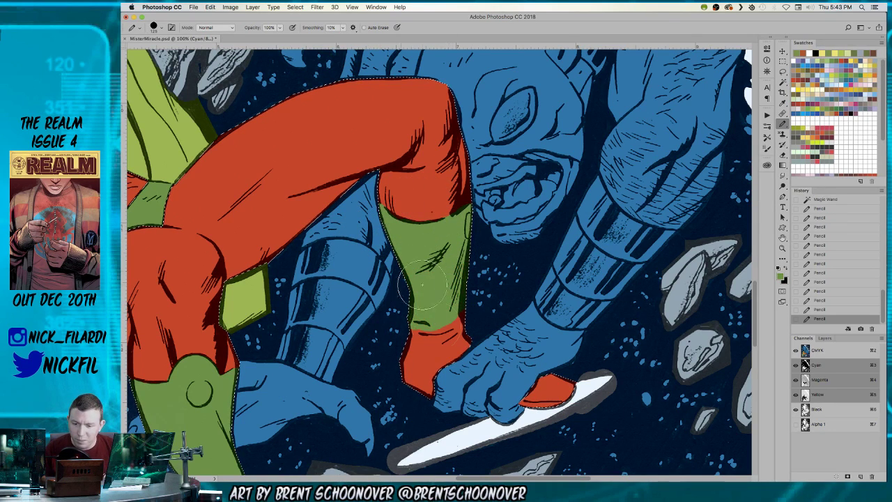
mouse_move(517, 387)
left_mouse_down()
mouse_move(570, 379)
mouse_move(549, 401)
left_mouse_up()
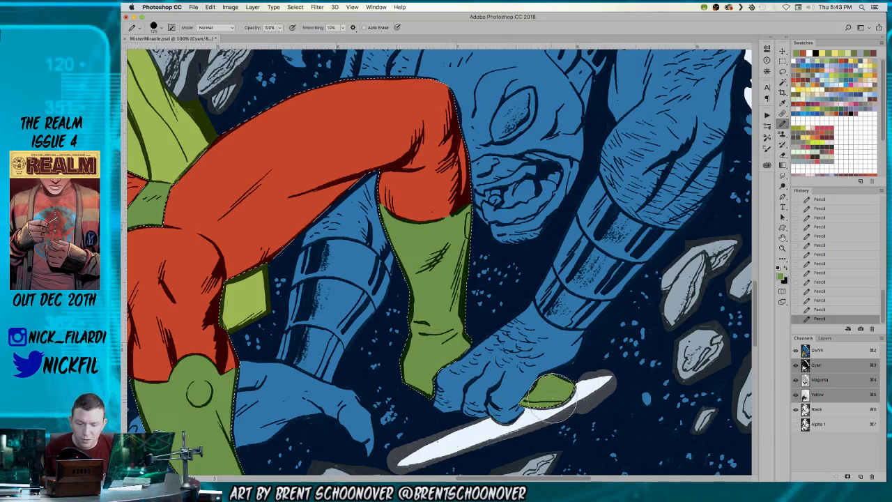
Sample the costume's yellow and paint the round knee emblem on the front boot with it.
key("z")
left_click(437, 268, "alt")
left_click_drag(433, 283, 580, 289)
key("b")
left_click(305, 228, "alt")
left_click_drag(446, 377, 395, 294)
key("z")
left_click(395, 293)
left_click(395, 293)
key("b")
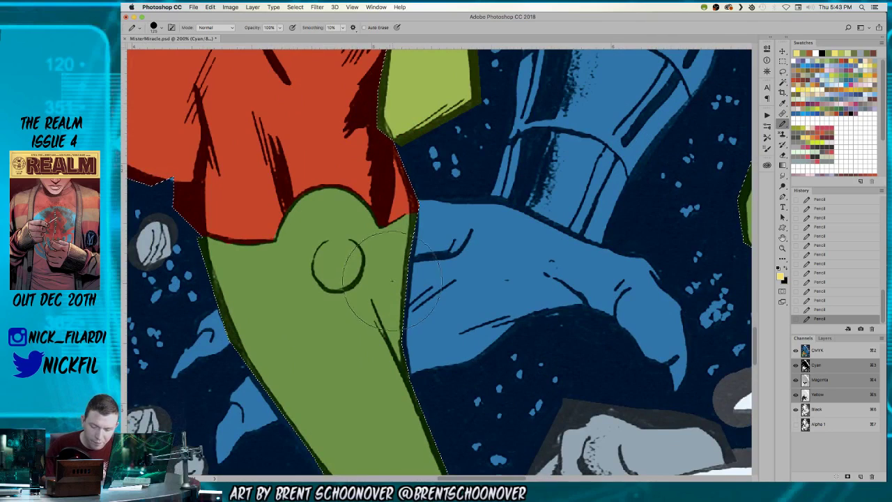
mouse_move(332, 259)
left_mouse_down()
mouse_move(328, 274)
mouse_move(337, 262)
mouse_move(338, 273)
mouse_move(209, 360)
left_mouse_up()
Paint the narrow emblem at the upper edge of the rear boot yellow, using a smaller Pencil size.
mouse_move(594, 209)
left_mouse_down()
mouse_move(453, 307)
mouse_move(360, 437)
mouse_move(369, 474)
left_mouse_up()
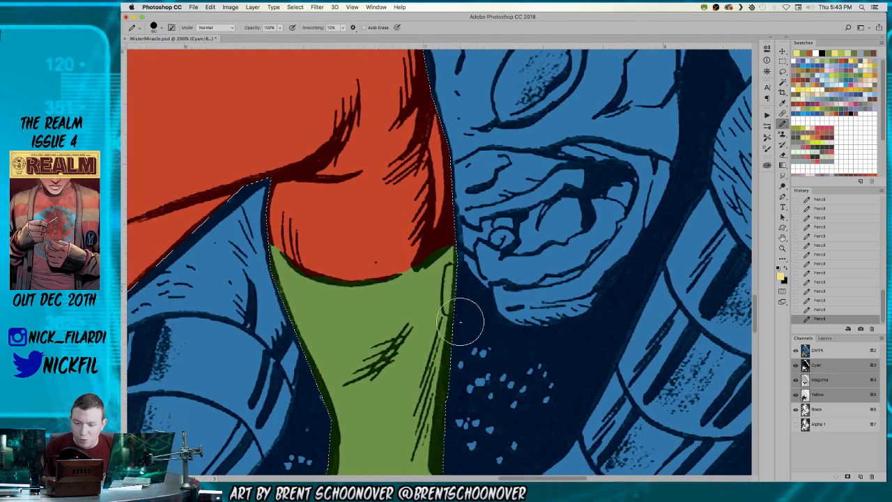
left_click_drag(472, 285, 455, 302)
key("bracketleft")
key("bracketleft")
key("bracketleft")
key("bracketleft")
Clear the costume selection.
key("z")
left_click(427, 300, "alt")
left_click(401, 307, "alt")
left_click(391, 311, "alt")
left_click_drag(367, 341, 554, 318)
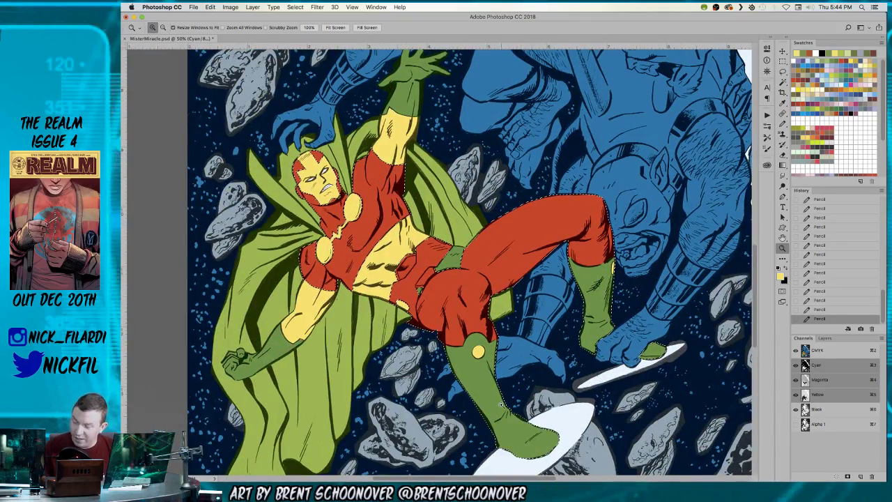
key("alt")
left_click(505, 403, "alt")
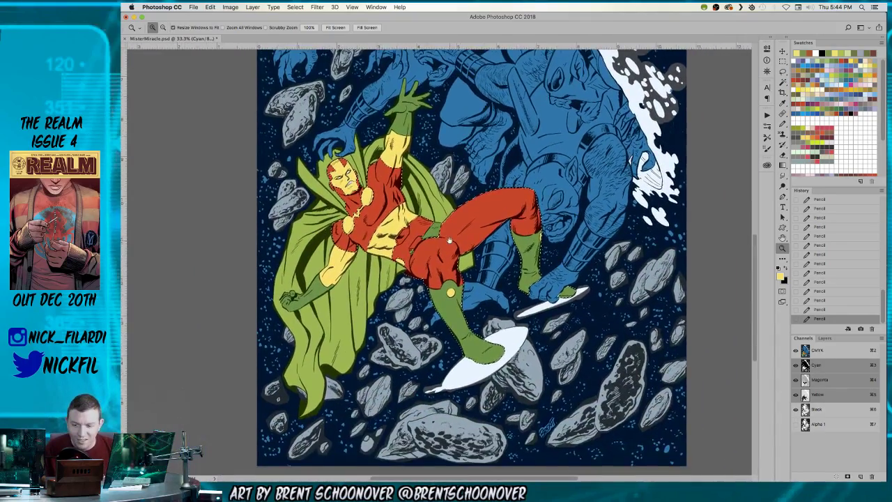
key("super+d")
left_click(486, 283, "alt")
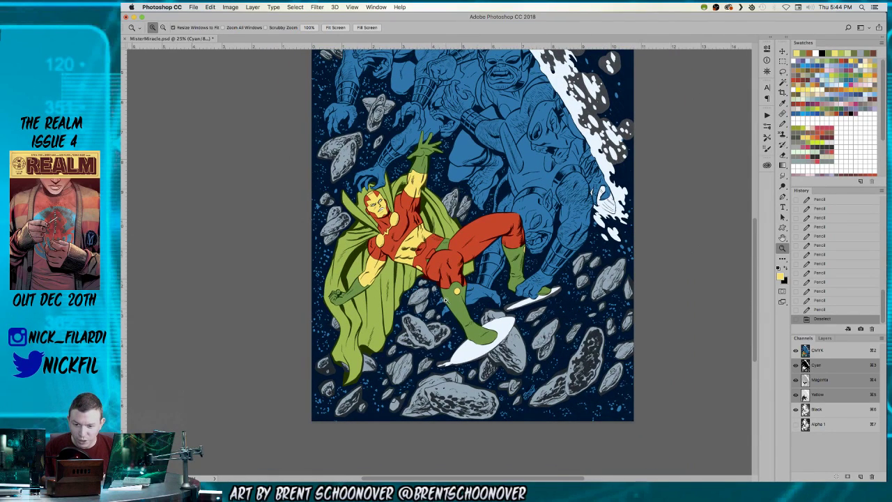
scroll(503, 311, "up", 5)
scroll(504, 311, "left", 2)
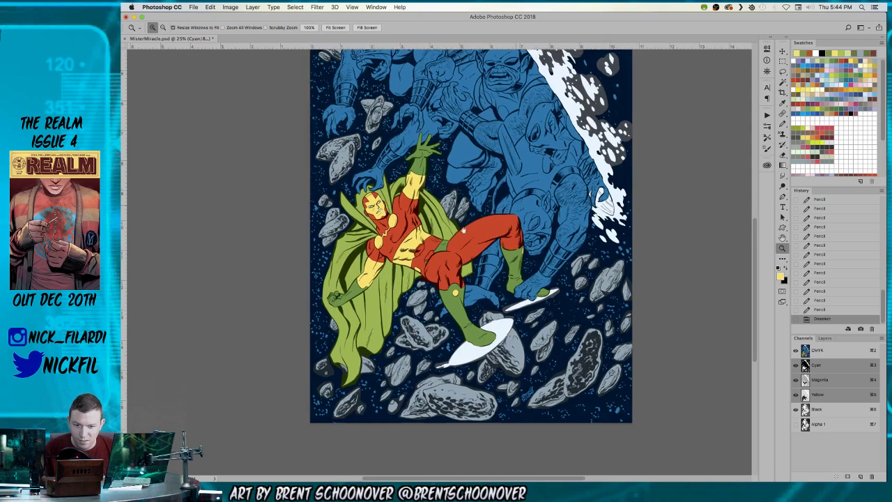
key("w")
left_click(452, 242)
key("super+d")
Create a new document from the Clipboard preset and paste the copied reference picture of the armoured, winged creature into it.
left_click_drag(486, 289, 500, 211)
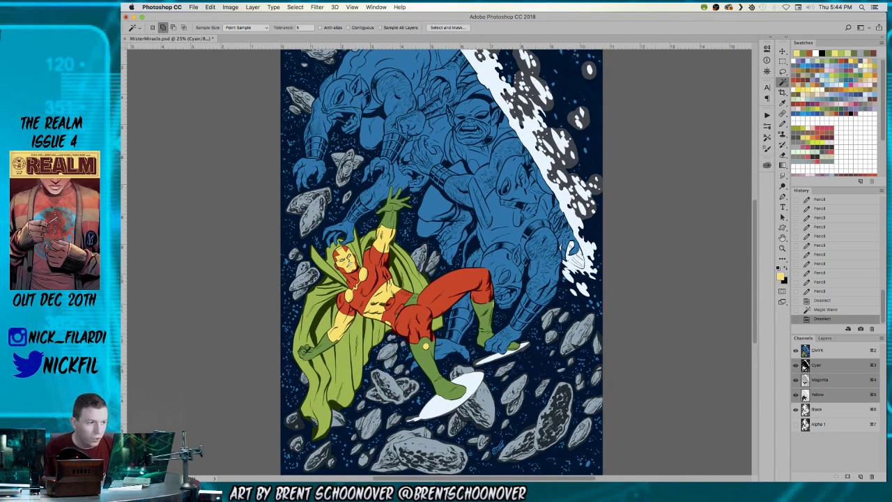
key("super+Tab")
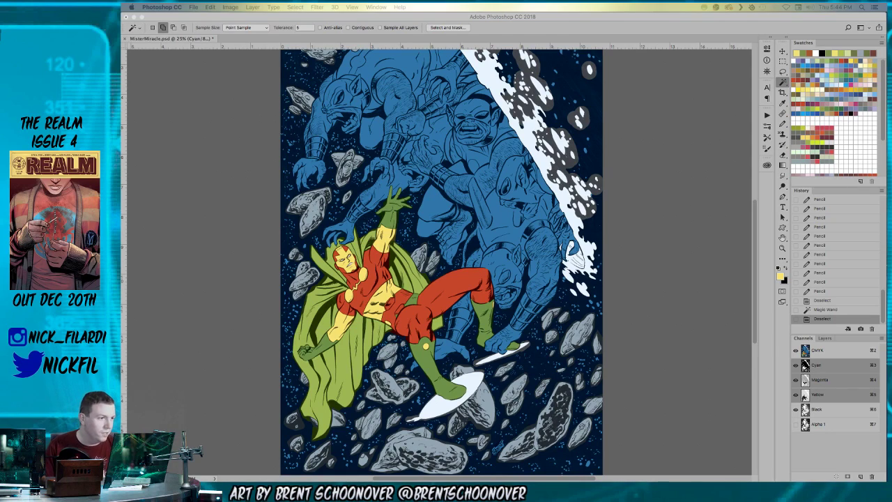
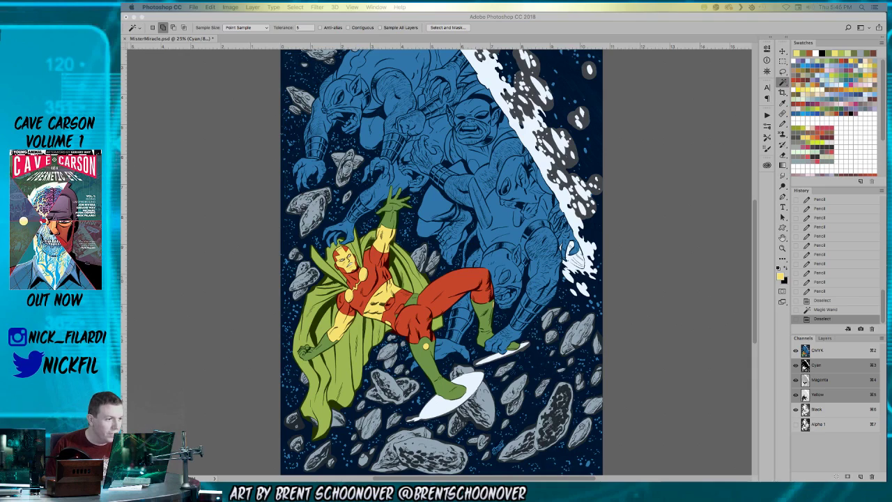
left_click(681, 217)
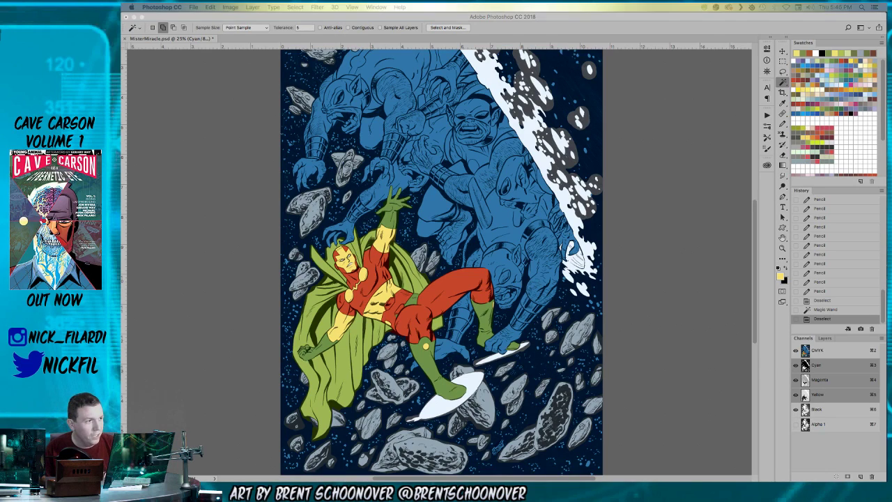
left_click(667, 202)
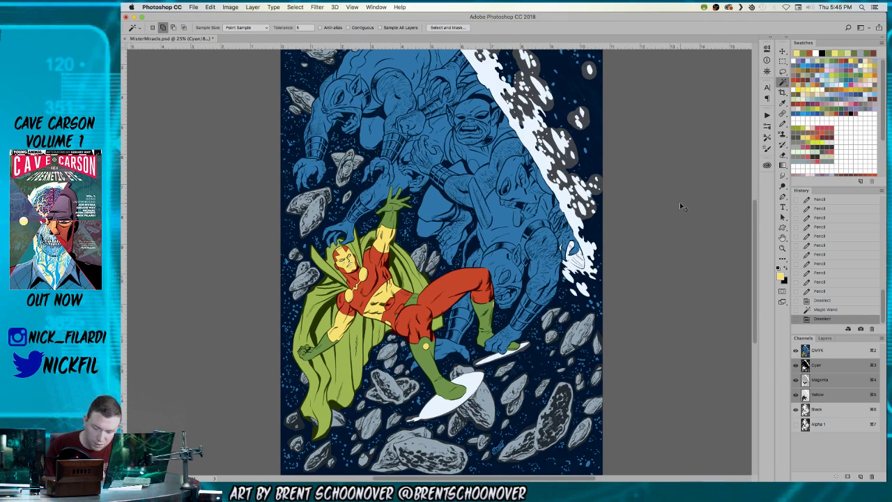
key("super+n")
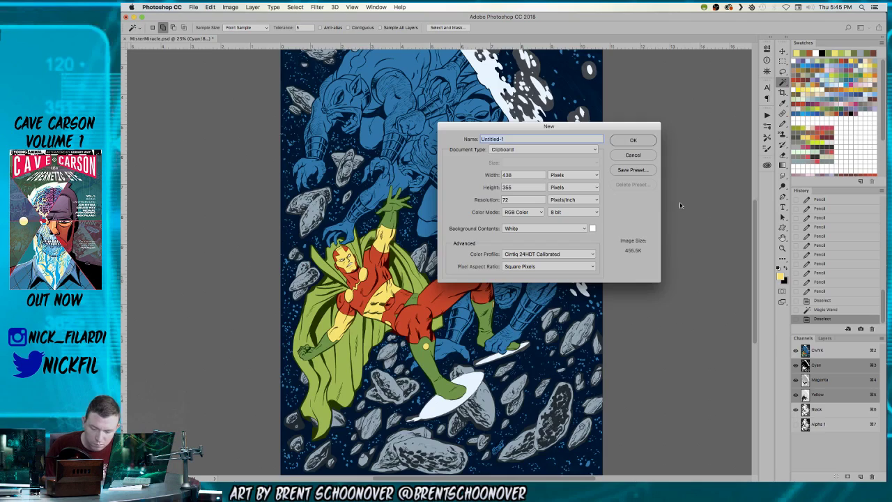
key("Return")
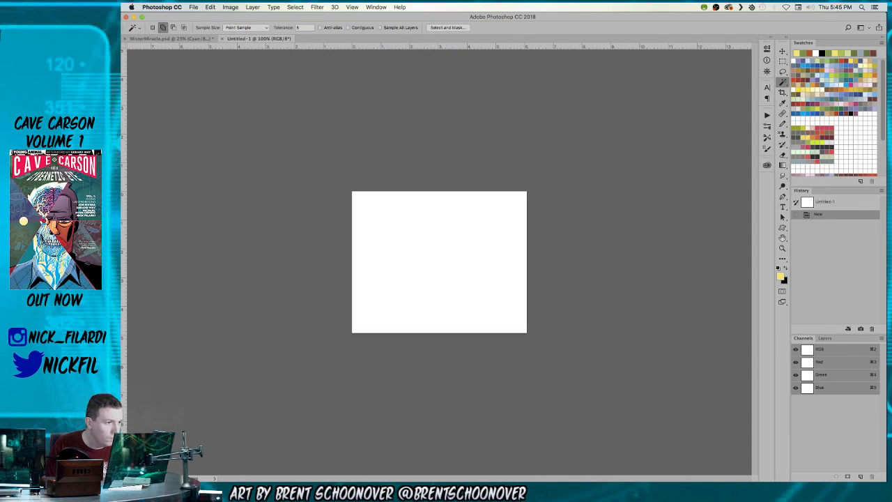
key("super+v")
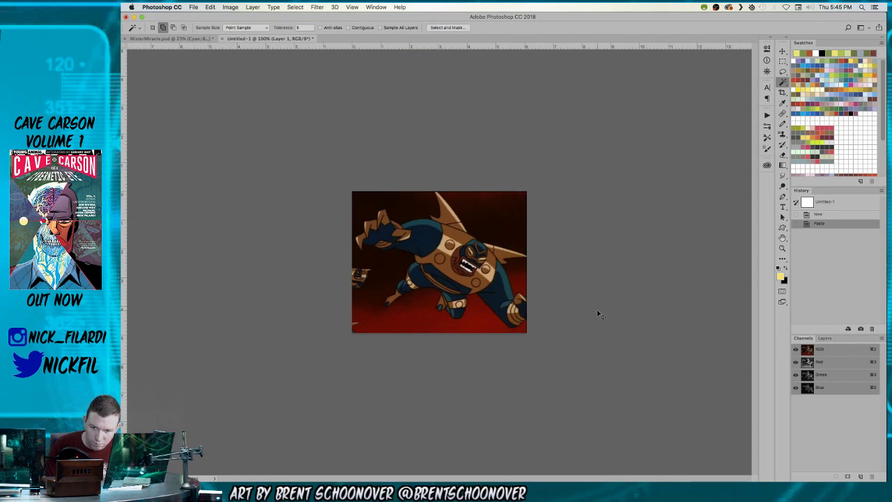
Dock the reference document beside MisterMiracle.psd, give the artwork the wider share and bring its blue demons into view.
left_click_drag(264, 40, 761, 82)
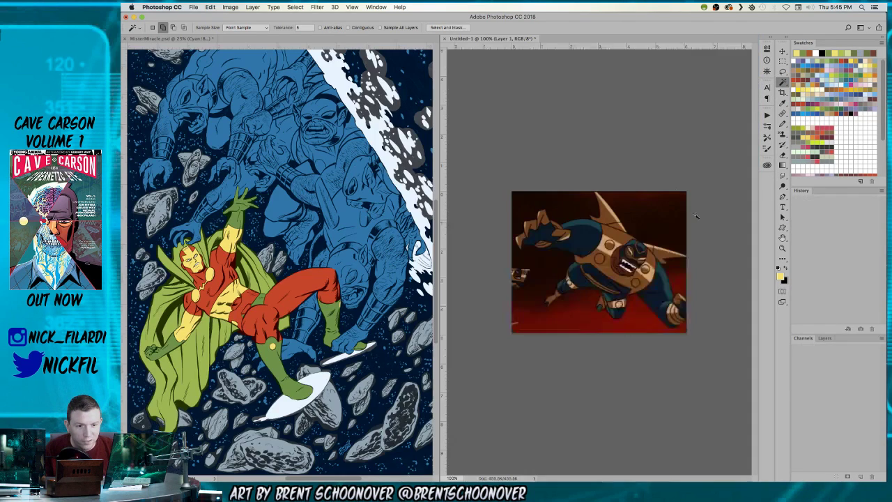
left_click_drag(439, 130, 628, 132)
left_click_drag(642, 199, 650, 199)
left_click(333, 195)
left_click_drag(338, 185, 392, 233)
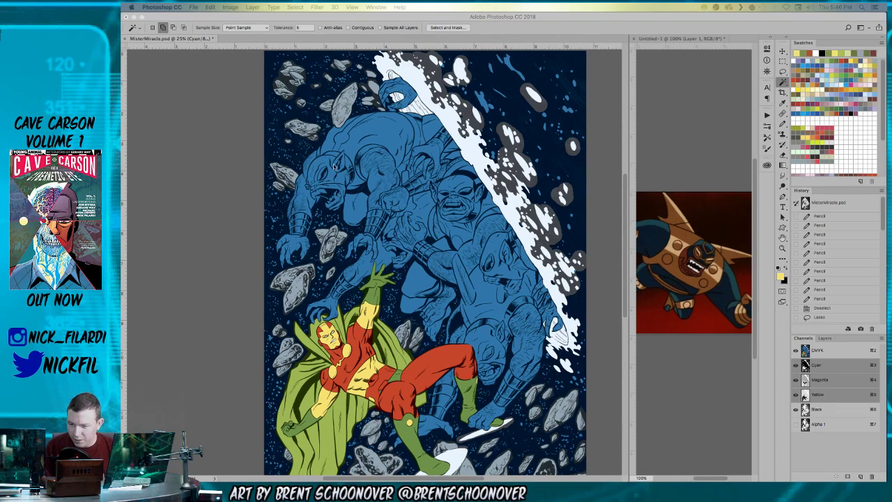
left_click(391, 177)
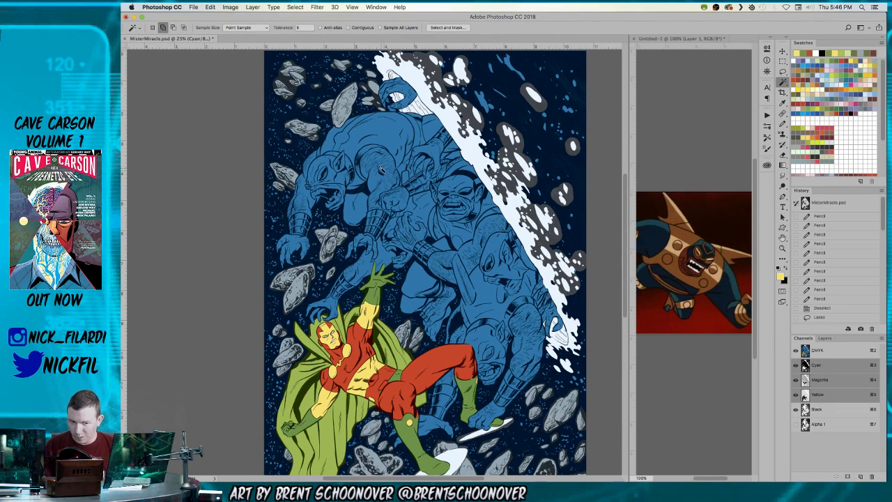
left_click(381, 169)
left_click_drag(336, 108, 367, 169)
key("z")
left_click(366, 168)
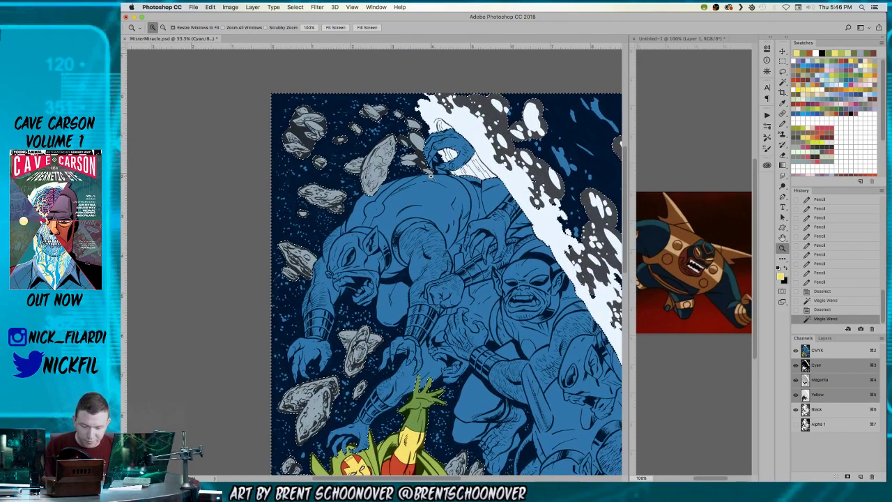
Clear the selection and lasso the central blue demons from the raised fist down along the edge of the white burst.
key("l")
key("super+d")
mouse_move(450, 128)
left_mouse_down()
mouse_move(424, 141)
mouse_move(428, 173)
mouse_move(519, 284)
mouse_move(490, 145)
mouse_move(453, 126)
left_mouse_up()
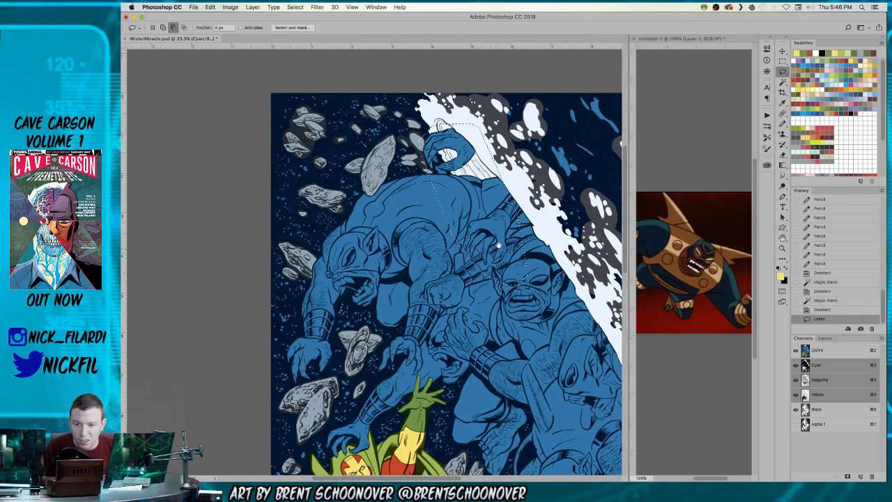
left_click_drag(498, 247, 423, 144)
left_click_drag(429, 75, 585, 299)
mouse_move(584, 380)
left_mouse_down()
mouse_move(558, 394)
mouse_move(509, 372)
mouse_move(464, 318)
mouse_move(428, 204)
mouse_move(433, 159)
left_mouse_up()
Extend the lasso selection down the white burst's edge and around the central demons' bent legs and foot.
scroll(483, 141, "left", 5)
scroll(482, 140, "down", 2)
mouse_move(461, 100)
left_mouse_down()
mouse_move(428, 246)
mouse_move(544, 211)
mouse_move(536, 196)
left_mouse_up()
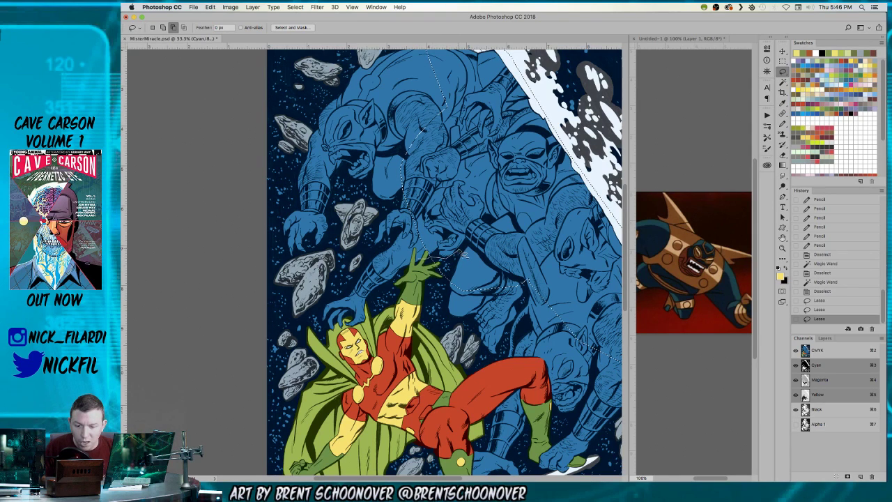
mouse_move(430, 296)
left_mouse_down()
mouse_move(443, 290)
mouse_move(451, 207)
left_mouse_up()
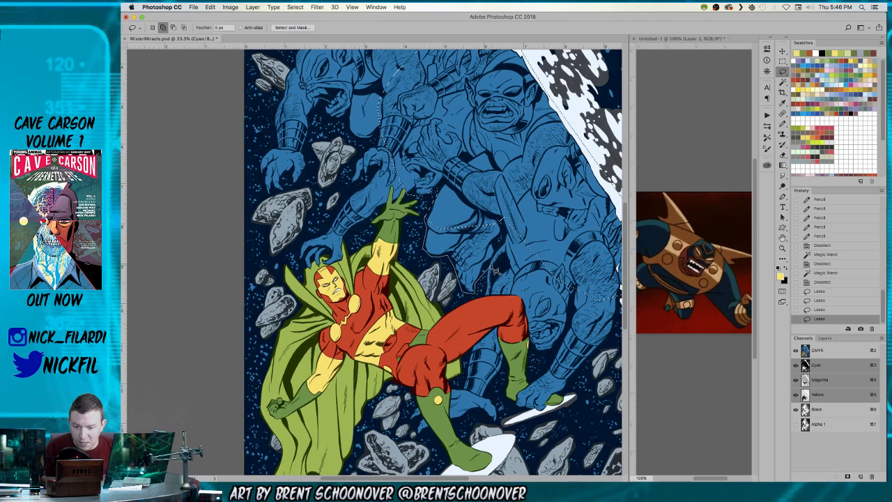
Lasso the dark background gap beside the central demon's bent foot out of the selection.
key("z")
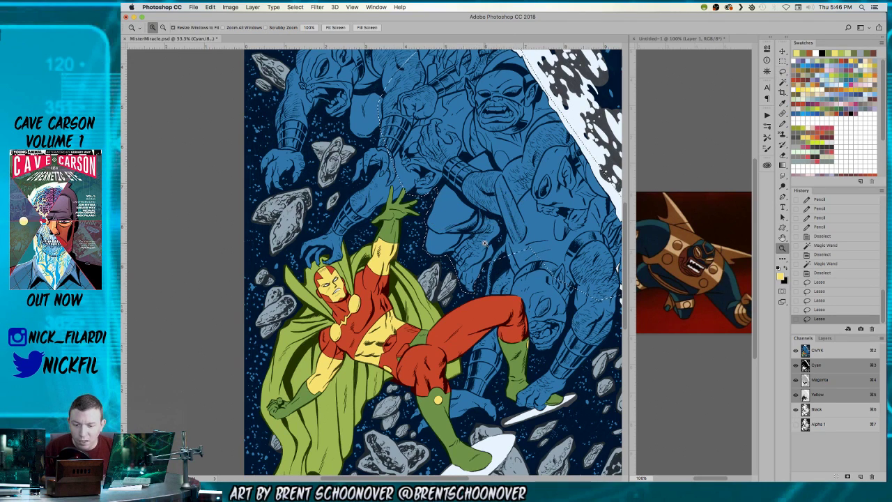
left_click(475, 238)
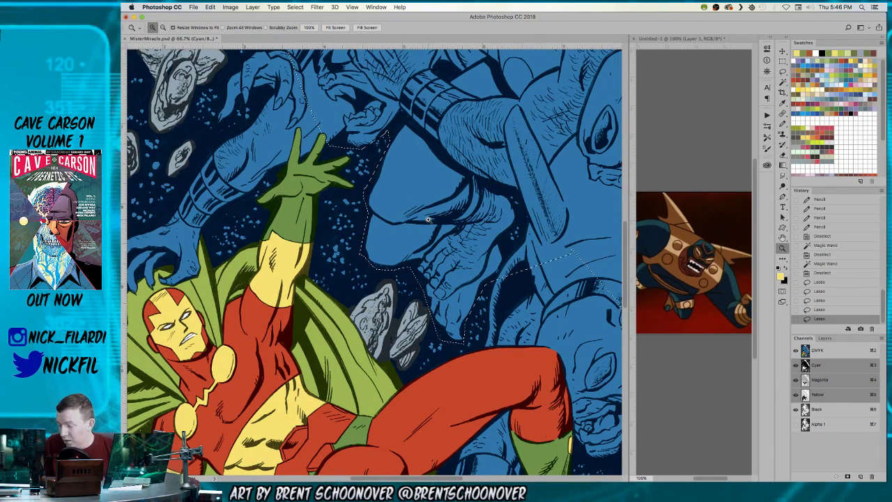
key("l")
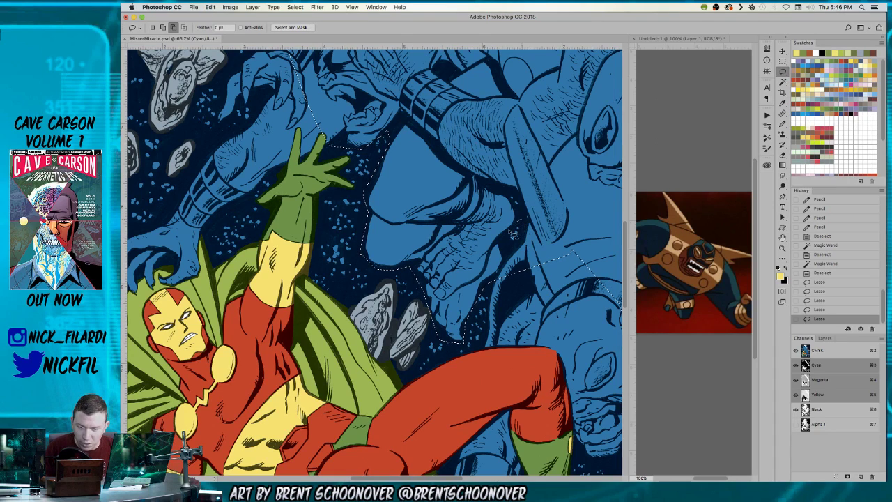
mouse_move(528, 218)
left_mouse_down()
mouse_move(517, 201)
mouse_move(530, 221)
left_mouse_up()
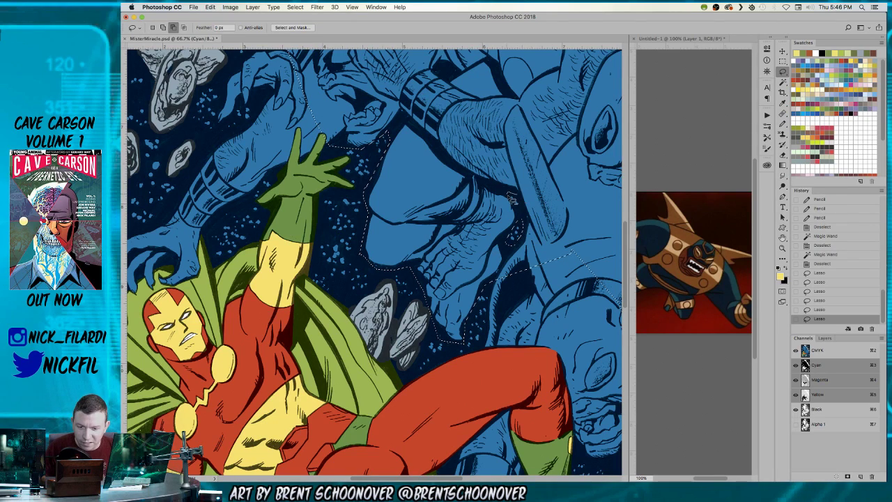
mouse_move(523, 200)
left_mouse_down()
mouse_move(525, 217)
mouse_move(549, 220)
mouse_move(516, 202)
mouse_move(479, 164)
left_mouse_up()
left_click_drag(544, 214, 524, 145)
Lasso the upside-down demon's back and head above the hero's knee into the selection.
left_click_drag(450, 255, 384, 312)
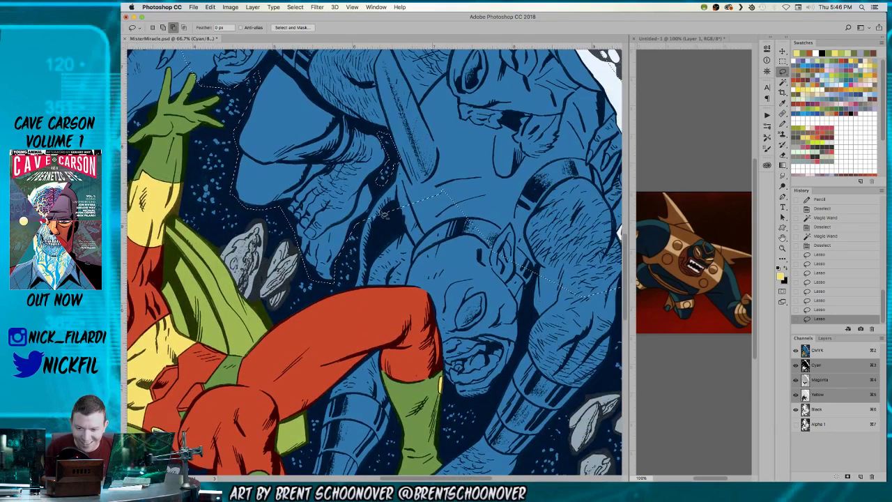
mouse_move(366, 218)
left_mouse_down()
mouse_move(355, 302)
mouse_move(429, 331)
mouse_move(506, 279)
mouse_move(462, 192)
mouse_move(381, 223)
left_mouse_up()
left_click_drag(522, 314, 465, 203)
mouse_move(479, 164)
left_mouse_down()
mouse_move(440, 281)
mouse_move(361, 293)
mouse_move(359, 210)
left_mouse_up()
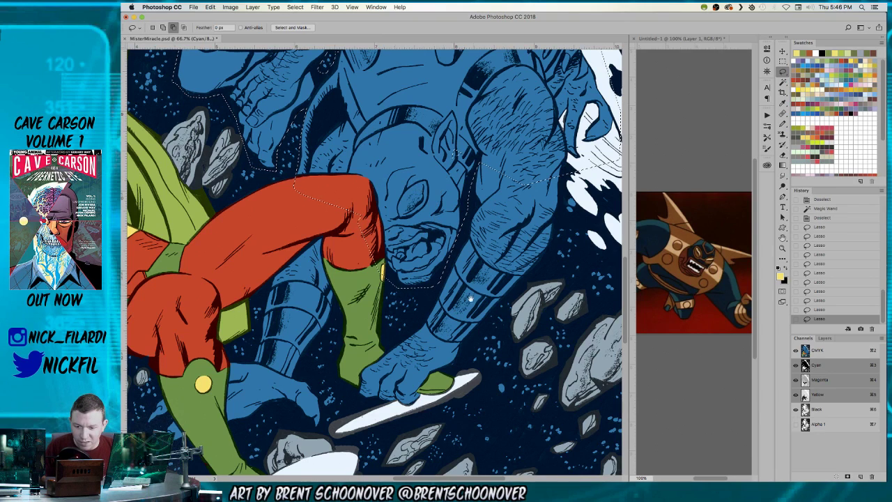
Add the upside-down demon's arm and fist to the selection, removing the hero's overlapping leg and boot with the Magic Wand.
left_click_drag(461, 291, 441, 210)
mouse_move(444, 128)
left_mouse_down()
mouse_move(420, 179)
mouse_move(421, 241)
mouse_move(413, 230)
mouse_move(375, 272)
mouse_move(378, 264)
mouse_move(330, 288)
mouse_move(333, 310)
left_mouse_up()
mouse_move(406, 331)
left_mouse_down()
mouse_move(427, 312)
mouse_move(448, 271)
mouse_move(482, 246)
mouse_move(470, 244)
mouse_move(485, 217)
mouse_move(466, 244)
mouse_move(530, 192)
mouse_move(534, 123)
mouse_move(536, 145)
mouse_move(544, 138)
mouse_move(543, 64)
mouse_move(412, 82)
mouse_move(480, 120)
left_mouse_up()
left_click_drag(375, 146, 484, 202)
key("w")
left_click(441, 174, "alt")
left_click(465, 244, "alt")
left_click(471, 250, "alt")
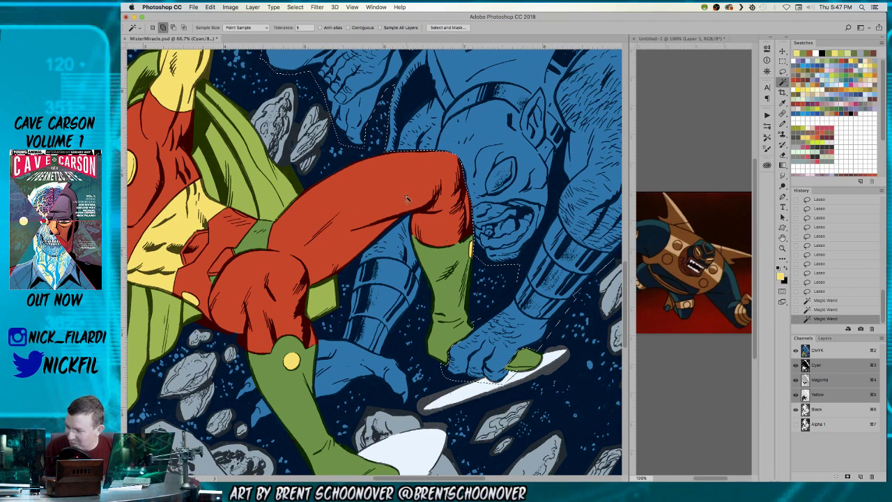
Lasso the demon's other arm and hand behind the hero's legs, subtracting the overlapping costume colours with the Magic Wand.
left_click_drag(408, 200, 443, 203)
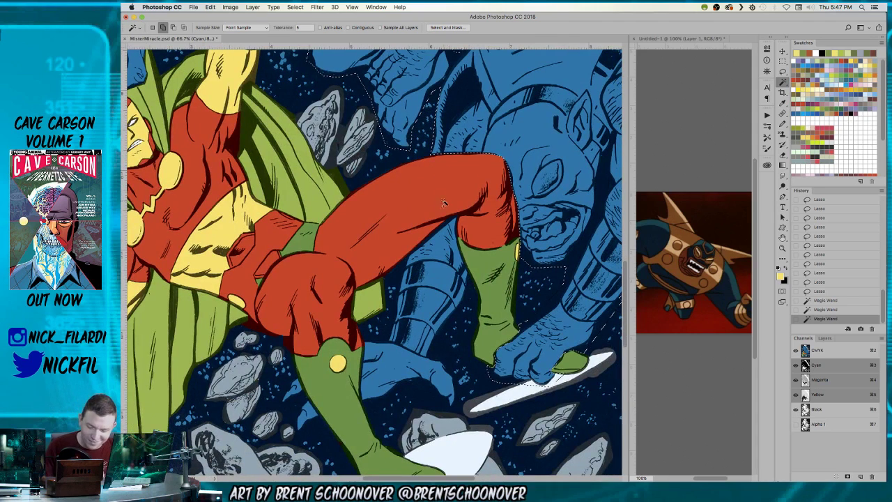
key("l")
mouse_move(449, 240)
left_mouse_down()
mouse_move(468, 135)
mouse_move(432, 135)
mouse_move(418, 237)
mouse_move(422, 170)
mouse_move(420, 220)
mouse_move(403, 246)
mouse_move(409, 239)
mouse_move(345, 226)
mouse_move(310, 268)
mouse_move(320, 280)
mouse_move(315, 273)
mouse_move(304, 308)
mouse_move(333, 298)
mouse_move(317, 317)
mouse_move(319, 302)
mouse_move(319, 335)
mouse_move(347, 324)
left_mouse_up()
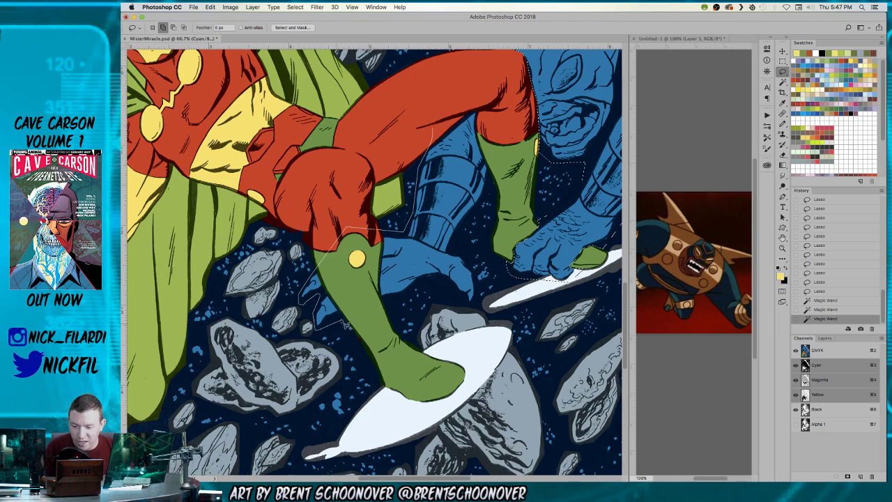
mouse_move(401, 314)
left_mouse_down()
mouse_move(429, 281)
mouse_move(449, 284)
mouse_move(468, 304)
mouse_move(479, 300)
mouse_move(458, 244)
mouse_move(506, 157)
mouse_move(495, 124)
mouse_move(458, 96)
mouse_move(435, 125)
left_mouse_up()
key("w")
left_click(466, 106, "alt")
left_click(498, 159, "alt")
left_click(361, 261, "alt")
Lasso the clawed hand and upper forearm of the demons reaching above the hero's raised hand into the selection.
left_click_drag(522, 193, 364, 245)
key("l")
left_click_drag(422, 198, 434, 299)
key("z")
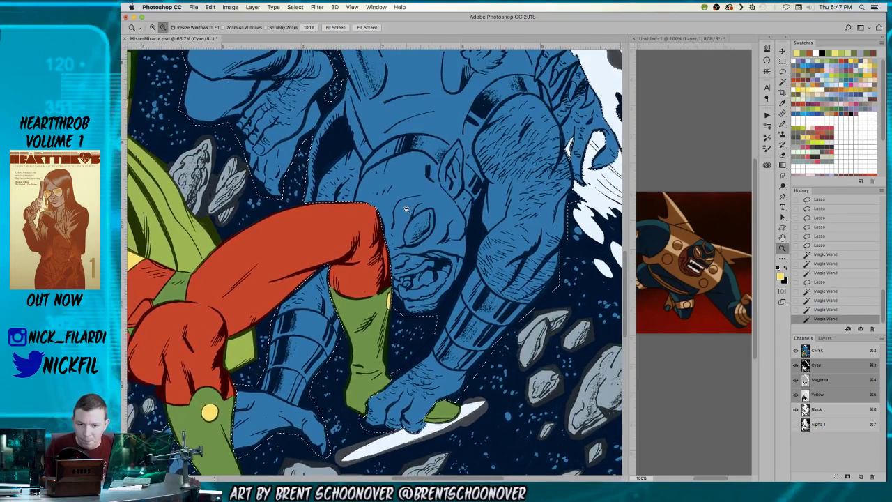
left_click(409, 206, "alt")
left_click_drag(293, 164, 438, 231)
scroll(405, 258, "up", 5)
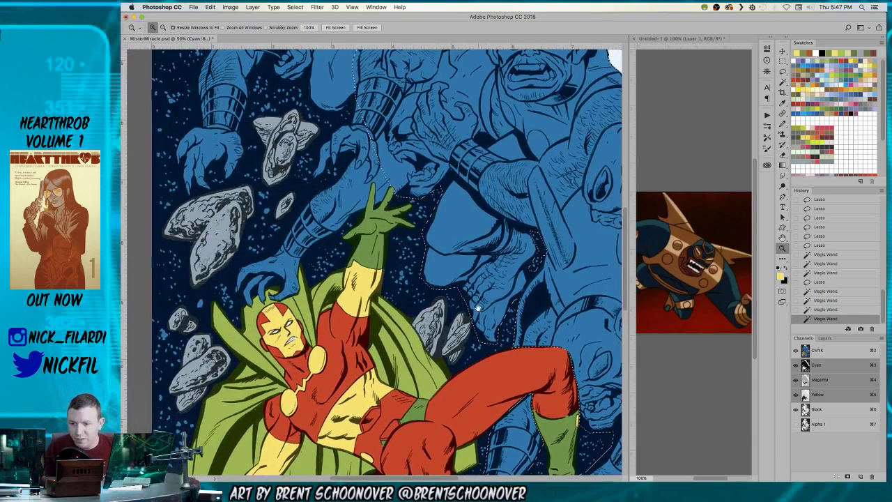
key("l")
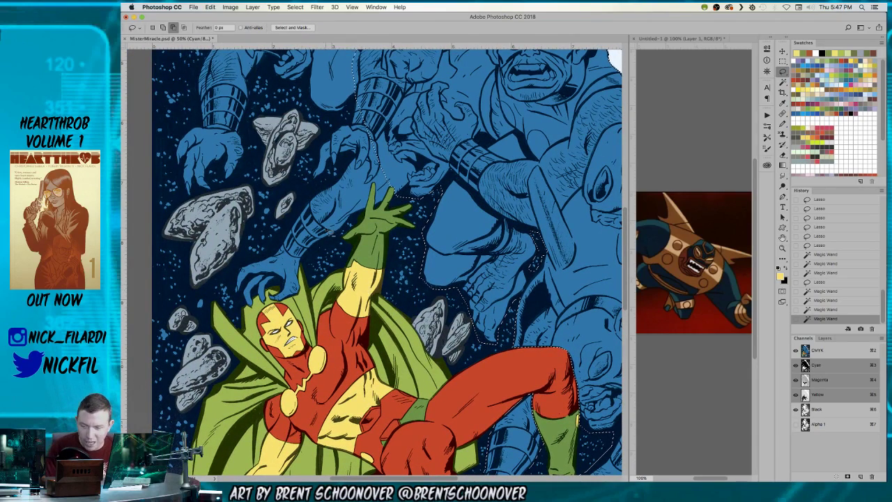
scroll(426, 156, "up", 3)
scroll(426, 156, "left", 3)
left_click_drag(423, 143, 417, 165)
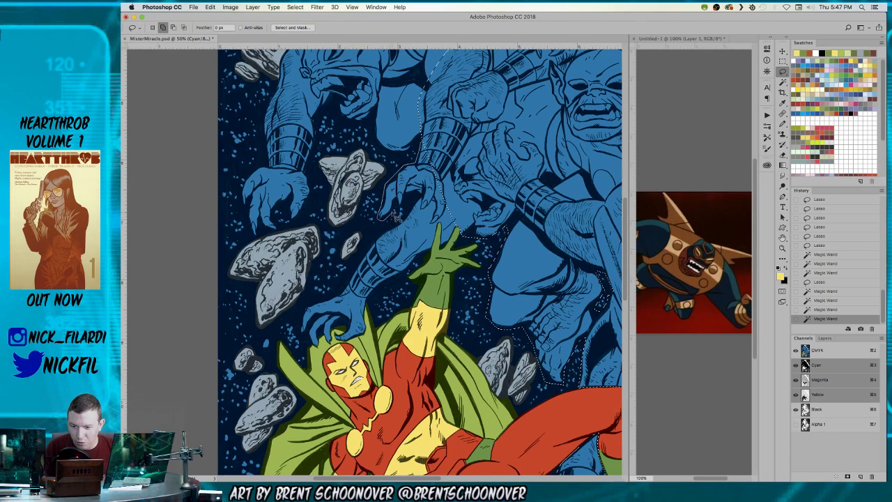
mouse_move(399, 209)
left_mouse_down()
mouse_move(384, 241)
mouse_move(383, 271)
mouse_move(421, 277)
left_mouse_up()
left_click_drag(465, 174, 464, 170)
left_click(393, 288, "super")
left_click(393, 288, "super")
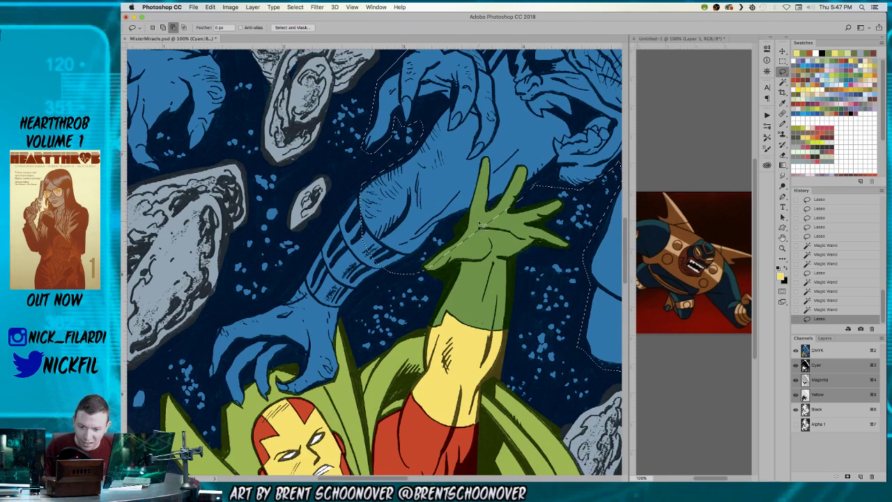
Extend the selection along the forearm's underside and subtract the hero's raised green glove with the Magic Wand.
mouse_move(440, 241)
left_mouse_down()
mouse_move(407, 271)
mouse_move(488, 326)
mouse_move(506, 322)
left_mouse_up()
key("w")
left_click(507, 322, "alt")
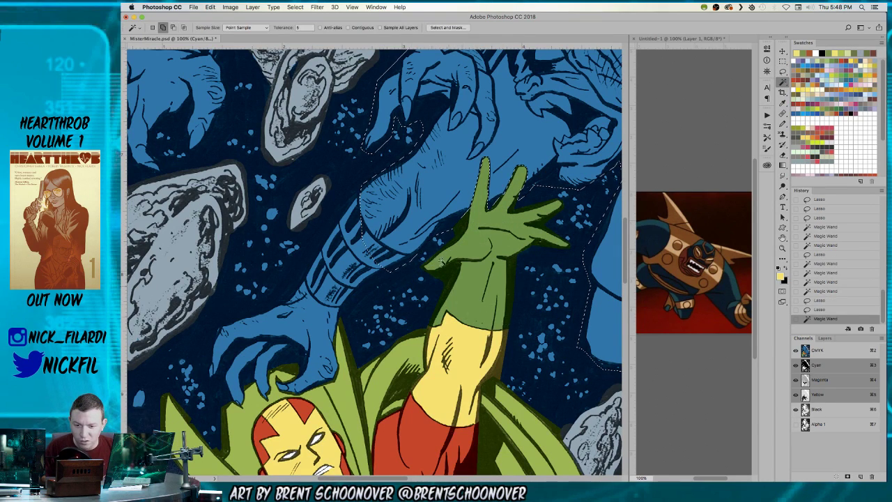
left_click(428, 242, "alt+super")
left_click(427, 242, "alt")
Lasso the banded wrist and the clawed hand grabbing at the hero's head into the selection.
key("l")
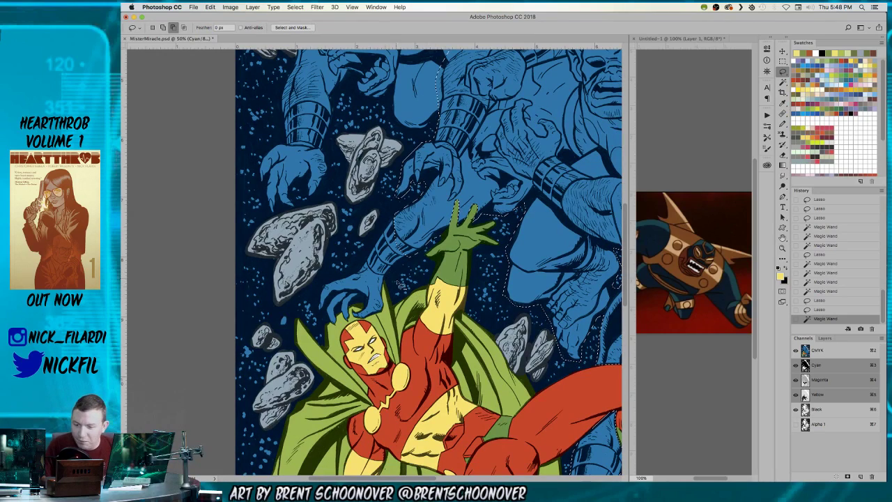
left_click_drag(395, 255, 422, 235)
left_click(404, 228, "super")
left_click(404, 229, "super")
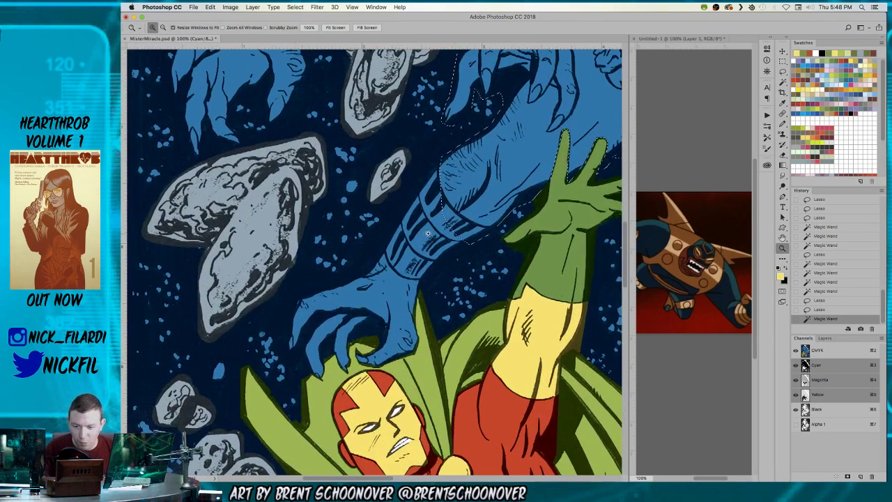
key("l")
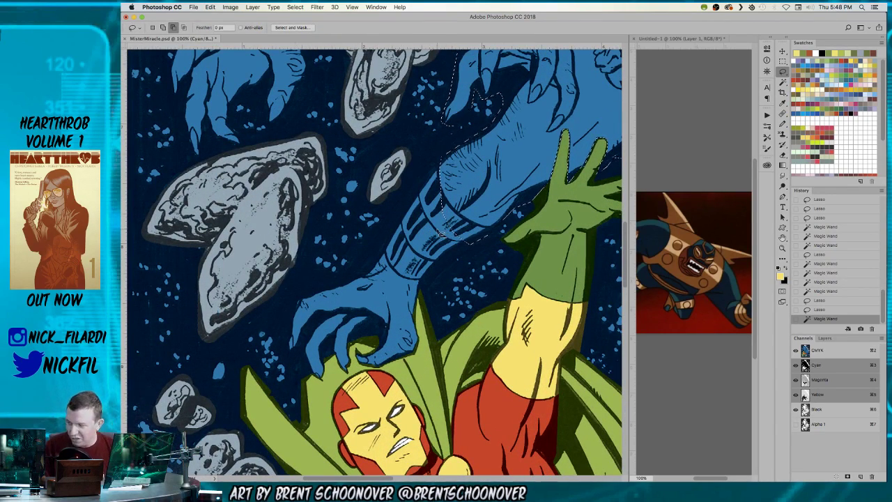
left_click(466, 243, "shift")
left_click(422, 280, "alt")
left_click(423, 373, "alt")
left_click(348, 375, "alt")
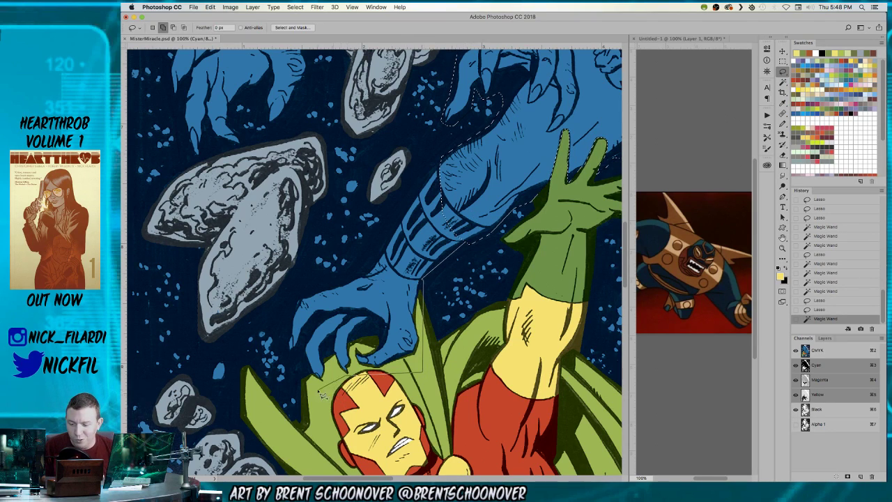
left_click(287, 350, "alt")
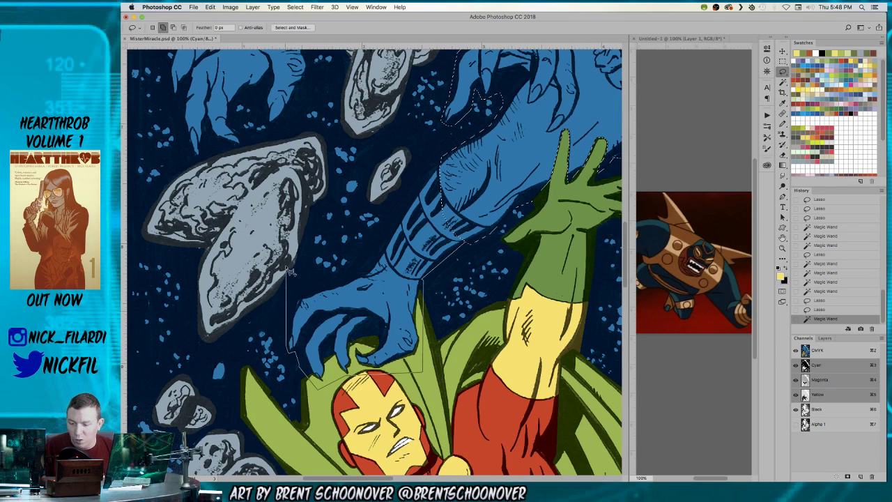
left_click(295, 299, "alt")
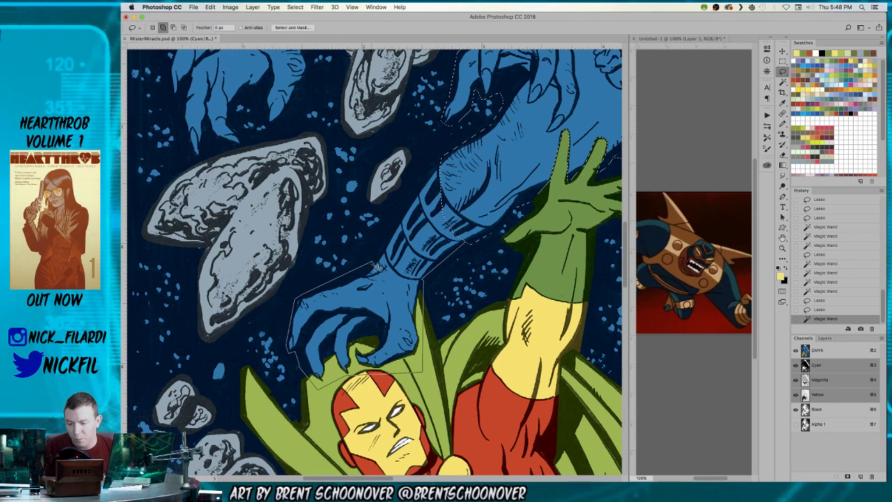
Subtract the hero's mask and green cape areas around the grabbing hand, cleaning up the selection edge beside the wrist.
key("w")
left_click(329, 378, "alt")
left_click(354, 378, "alt")
left_click(385, 379, "alt")
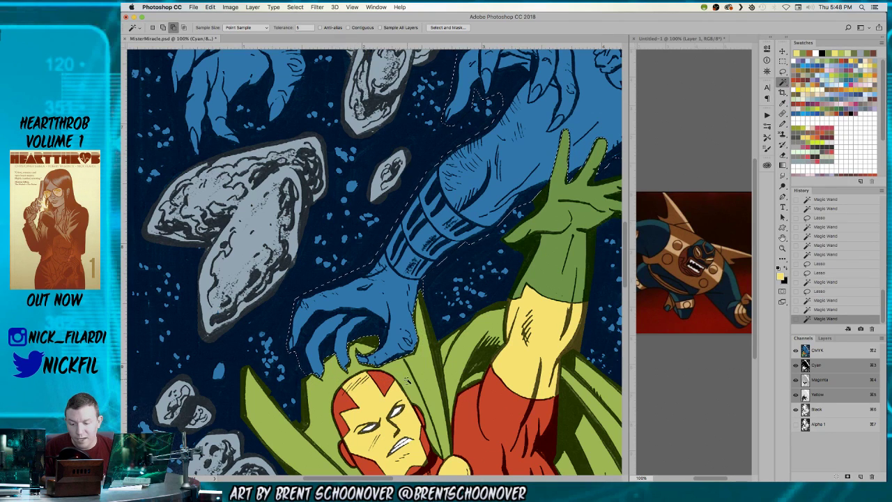
left_click_drag(400, 243, 394, 262)
key("l")
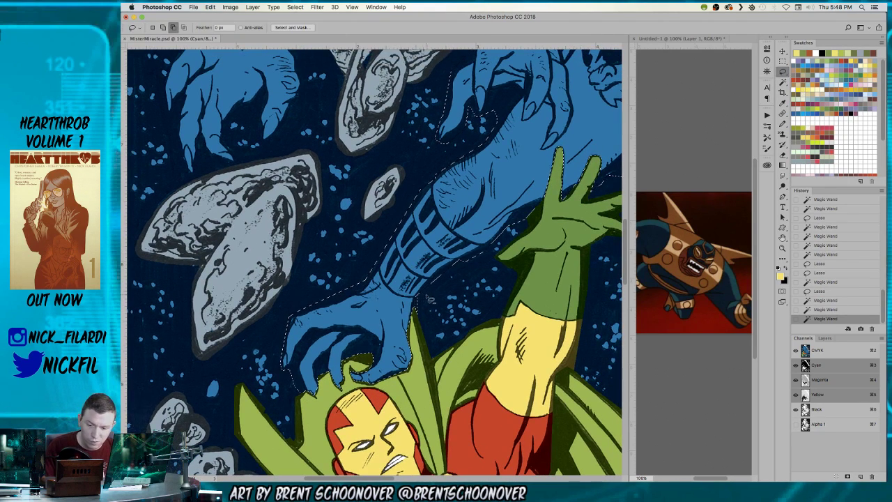
left_click_drag(441, 316, 449, 307)
Extend the lasso selection around the snarling demon's hanging knee and open jaw.
scroll(463, 186, "up", 5)
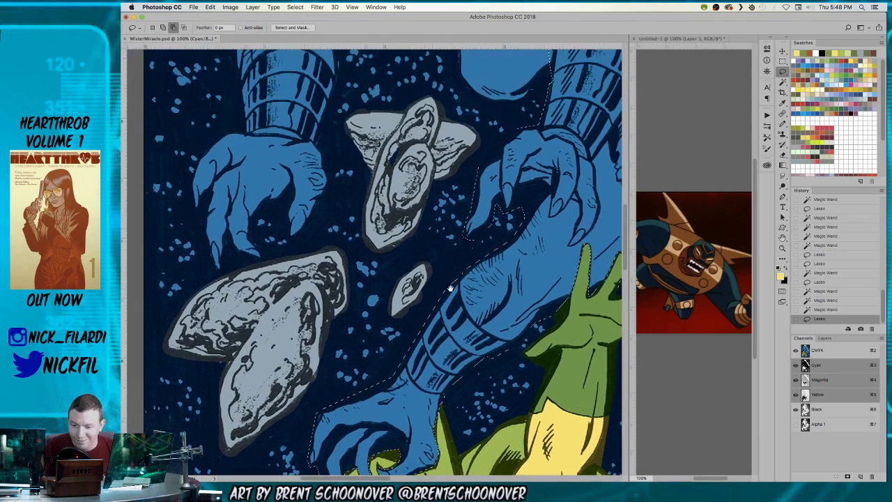
scroll(463, 186, "up", 5)
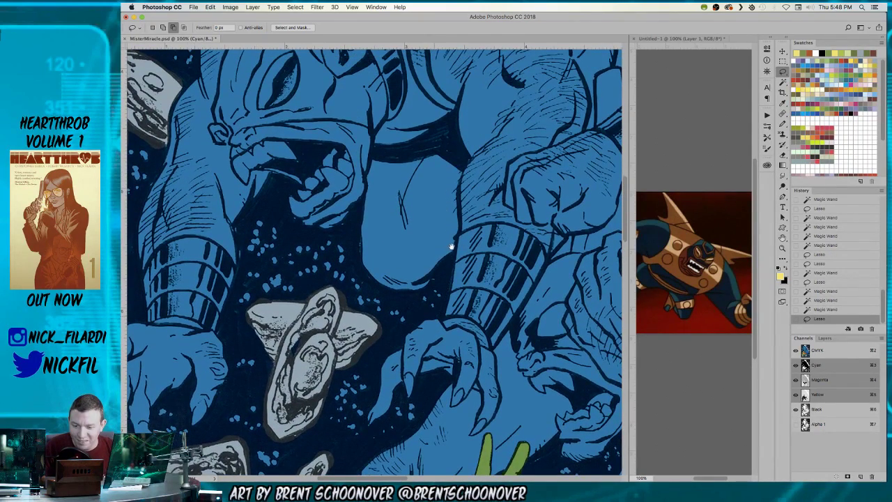
mouse_move(438, 291)
left_mouse_down()
mouse_move(412, 299)
mouse_move(376, 289)
mouse_move(355, 247)
mouse_move(299, 234)
mouse_move(285, 183)
mouse_move(422, 124)
mouse_move(460, 136)
left_mouse_up()
left_click_drag(497, 194, 546, 212)
mouse_move(594, 161)
left_mouse_down()
mouse_move(369, 169)
mouse_move(444, 234)
mouse_move(499, 228)
left_mouse_up()
Lasso the snarling demon's outer arm, wristband and clawed hand into the selection, leaving out the gap between its fingers.
mouse_move(440, 212)
left_mouse_down()
mouse_move(390, 323)
mouse_move(406, 276)
mouse_move(410, 307)
mouse_move(394, 360)
mouse_move(353, 398)
mouse_move(319, 365)
mouse_move(326, 315)
mouse_move(303, 366)
mouse_move(278, 257)
mouse_move(295, 272)
mouse_move(298, 253)
mouse_move(348, 180)
mouse_move(325, 207)
left_mouse_up()
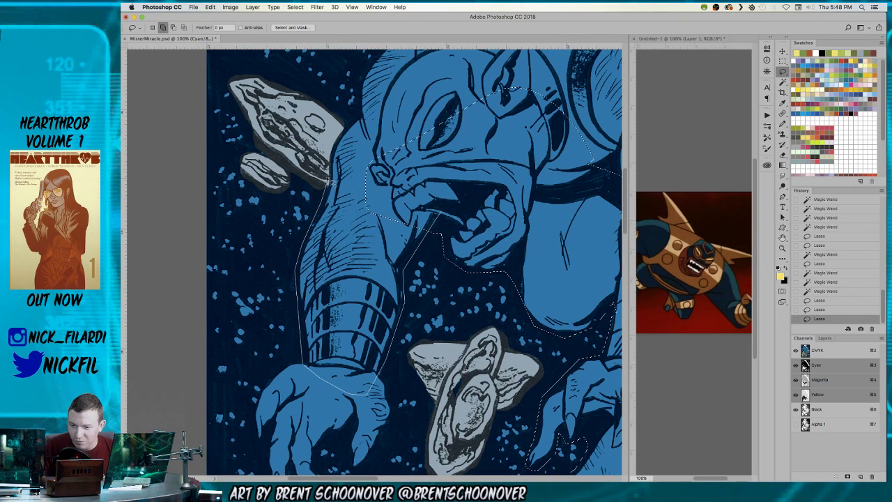
mouse_move(340, 123)
left_mouse_down()
mouse_move(452, 154)
mouse_move(451, 162)
left_mouse_up()
left_click_drag(388, 283, 498, 131)
left_click_drag(384, 237, 380, 266)
left_click_drag(389, 299, 403, 348)
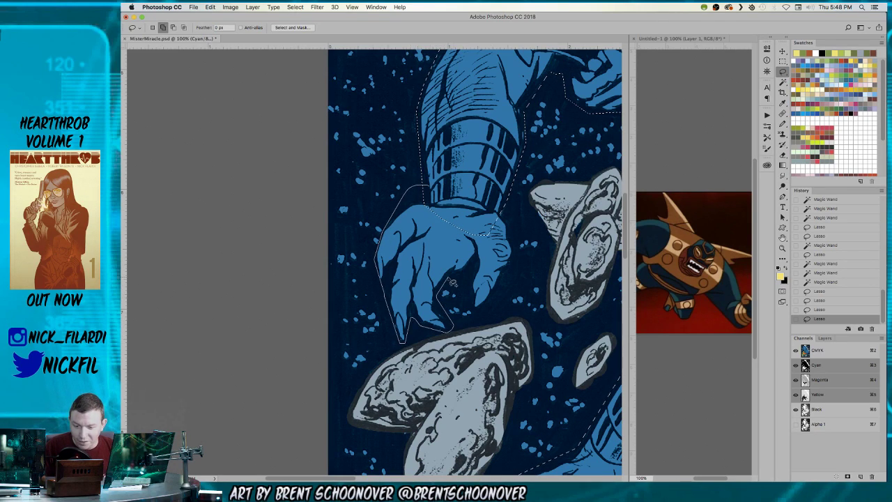
left_click_drag(486, 183, 486, 183)
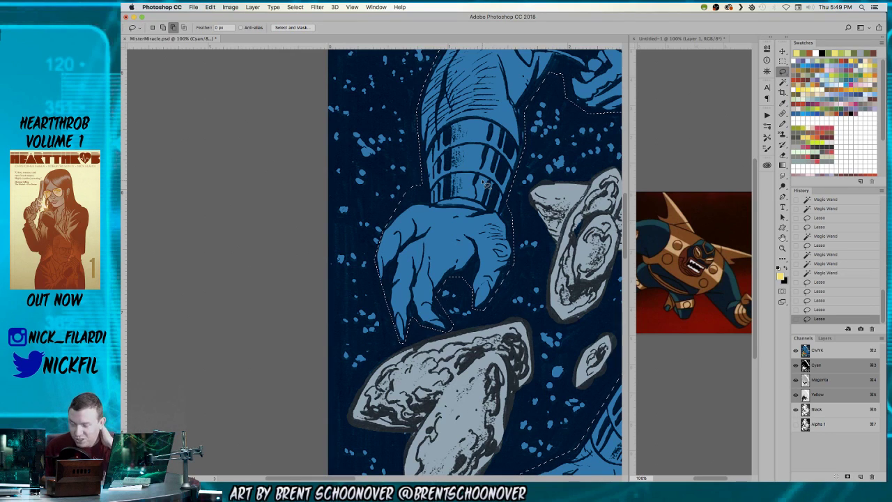
Lasso the snarling demon's head, shoulder and curved back into the selection.
key("z")
left_click(454, 168, "alt")
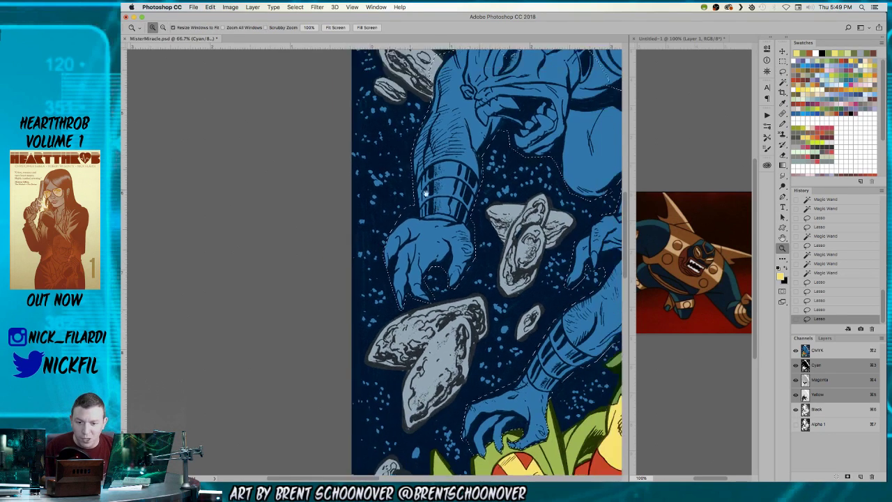
left_click_drag(463, 168, 332, 355)
key("l")
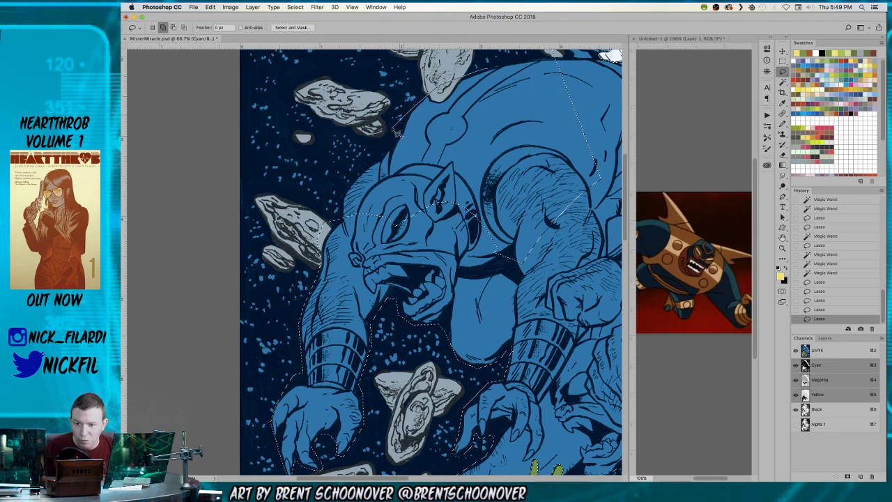
mouse_move(397, 137)
left_mouse_down()
mouse_move(389, 162)
mouse_move(385, 156)
mouse_move(349, 187)
mouse_move(345, 229)
mouse_move(380, 239)
mouse_move(509, 231)
mouse_move(566, 202)
mouse_move(560, 115)
left_mouse_up()
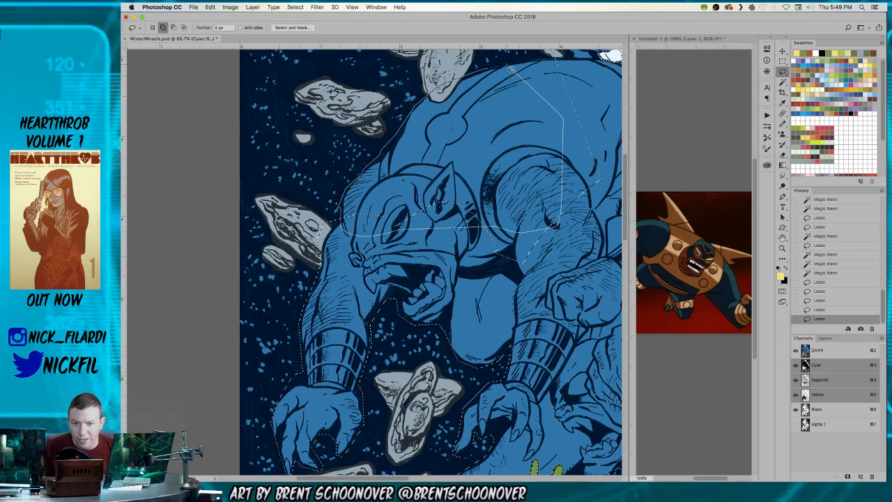
left_click_drag(488, 74, 457, 80)
Complete the selection from the demon's back up to the raised fist and subtract the surrounding white burst with the Magic Wand.
mouse_move(544, 213)
left_mouse_down()
mouse_move(458, 233)
mouse_move(496, 200)
left_mouse_up()
left_click_drag(515, 169, 434, 258)
mouse_move(428, 153)
left_mouse_down()
mouse_move(490, 148)
mouse_move(571, 250)
mouse_move(542, 293)
mouse_move(463, 315)
left_mouse_up()
mouse_move(526, 191)
left_mouse_down()
mouse_move(436, 269)
mouse_move(442, 288)
left_mouse_up()
key("w")
left_click(382, 215, "alt")
key("z")
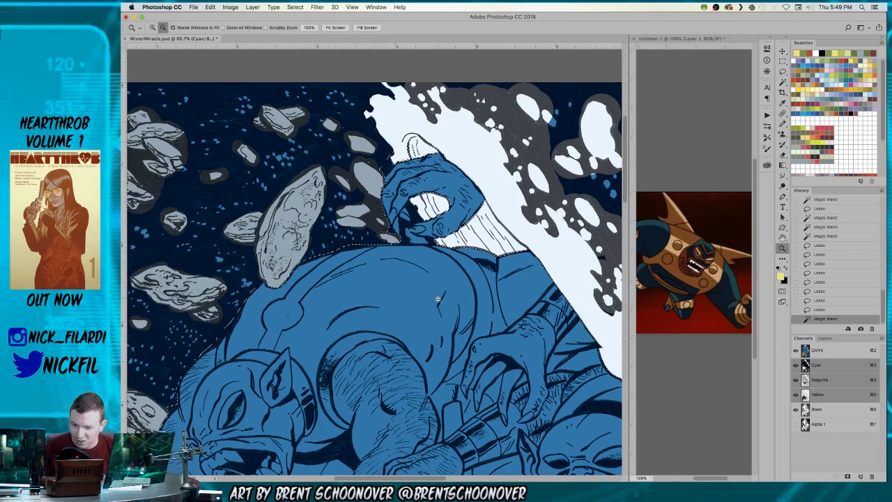
left_click(478, 332, "alt")
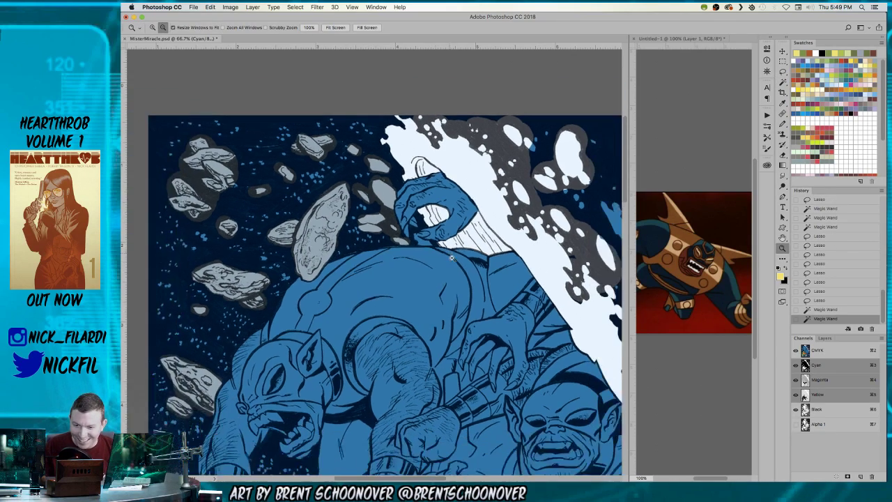
Recolour the selected demon group brown by layering faded fills of the dark red and orange swatches.
left_click_drag(478, 333, 465, 162)
left_click(416, 267, "alt")
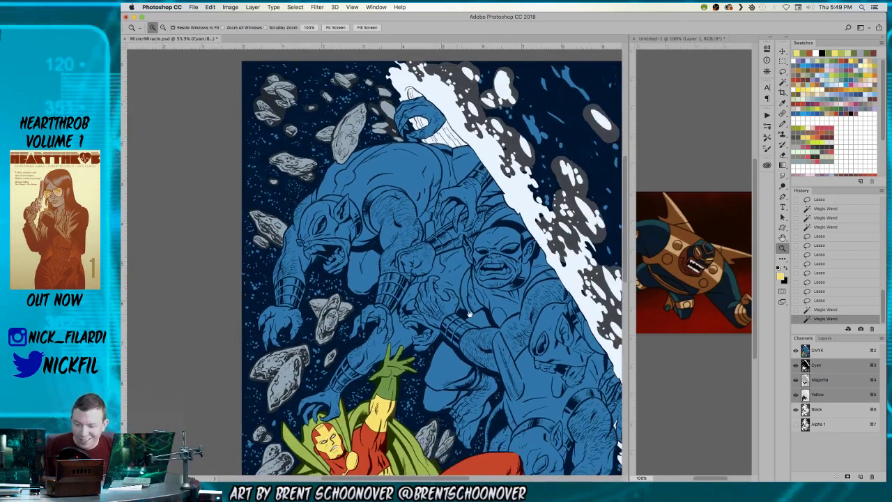
left_click_drag(470, 306, 444, 197)
scroll(444, 197, "down", 3)
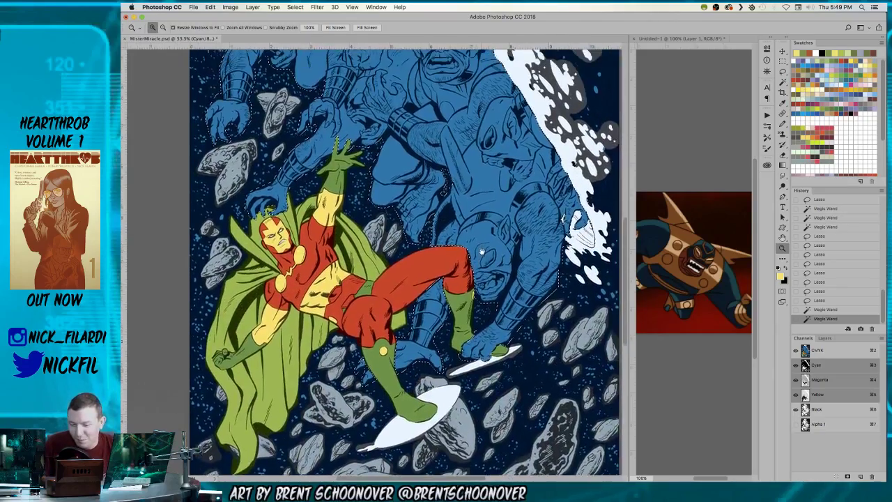
left_click(488, 274, "alt")
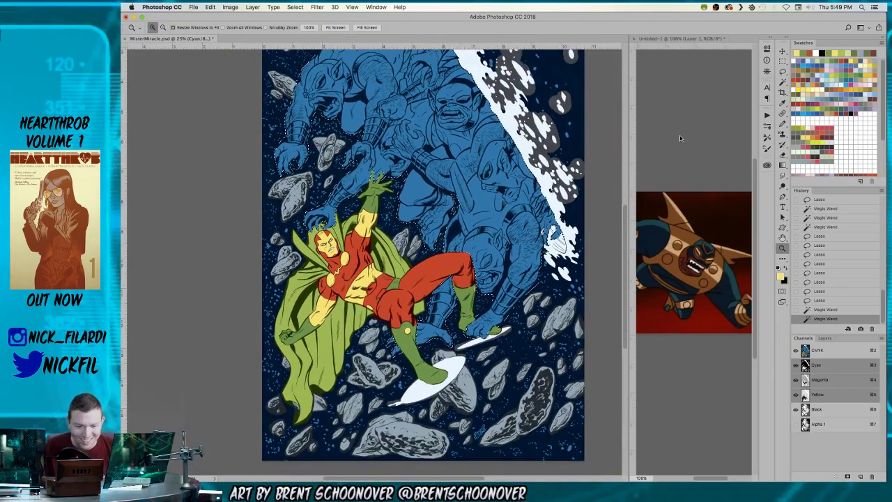
left_click(850, 56)
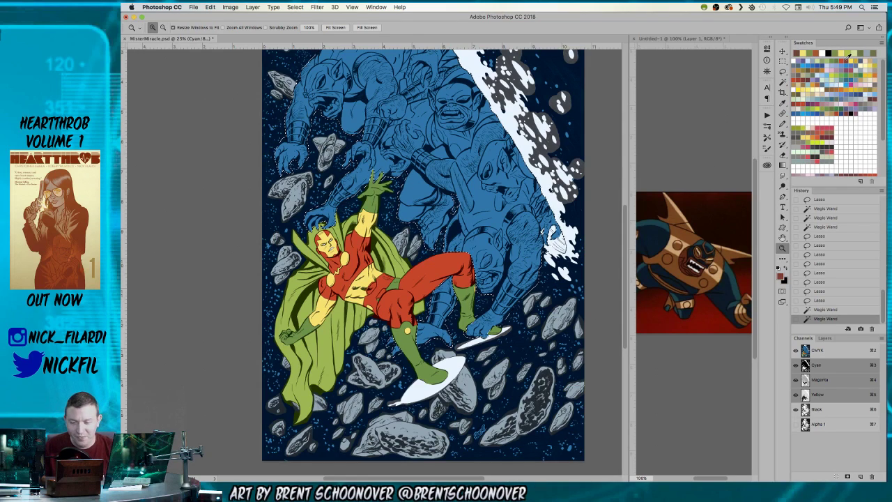
key("alt+BackSpace")
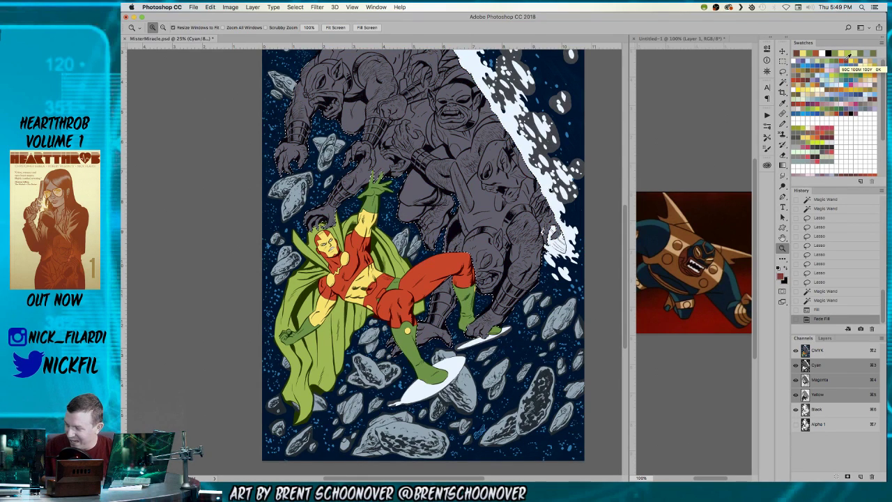
left_click(842, 62)
key("alt+BackSpace")
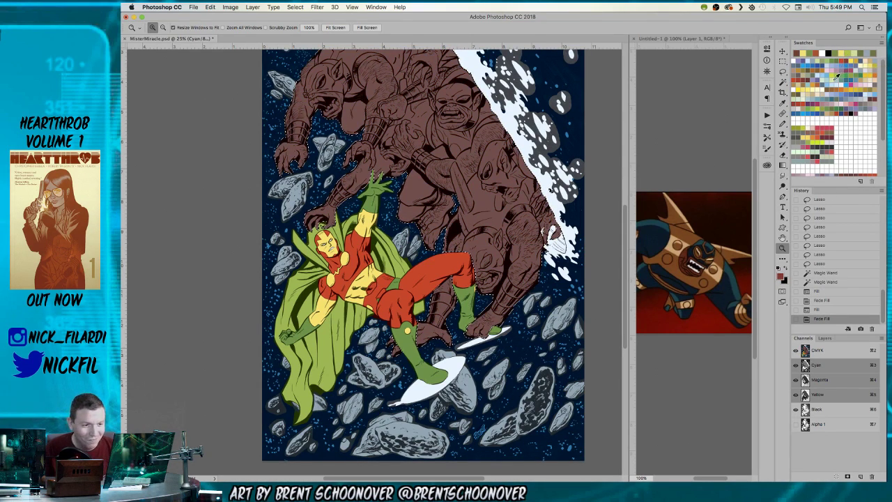
left_click(817, 82)
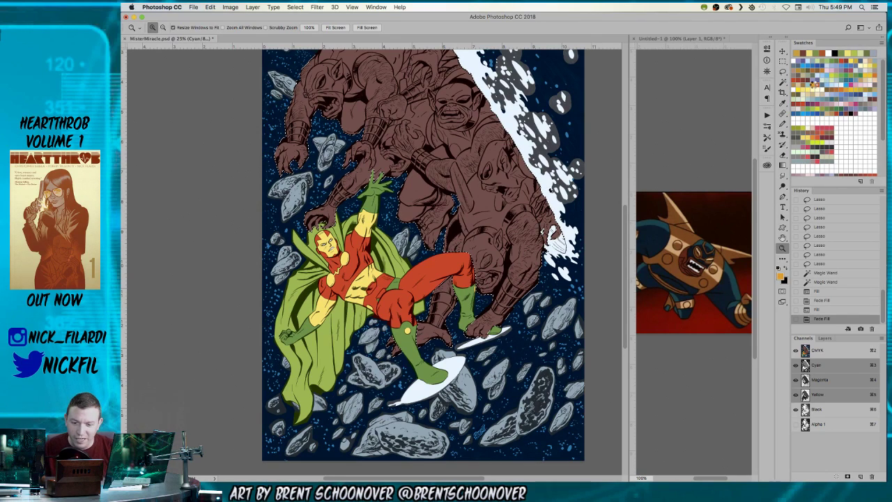
key("alt+BackSpace")
Subtract the snarling demon's outer clawed hand and bare arm from the selection with the Lasso, keeping the wristband selected.
left_click(317, 228)
left_click_drag(326, 178, 389, 253)
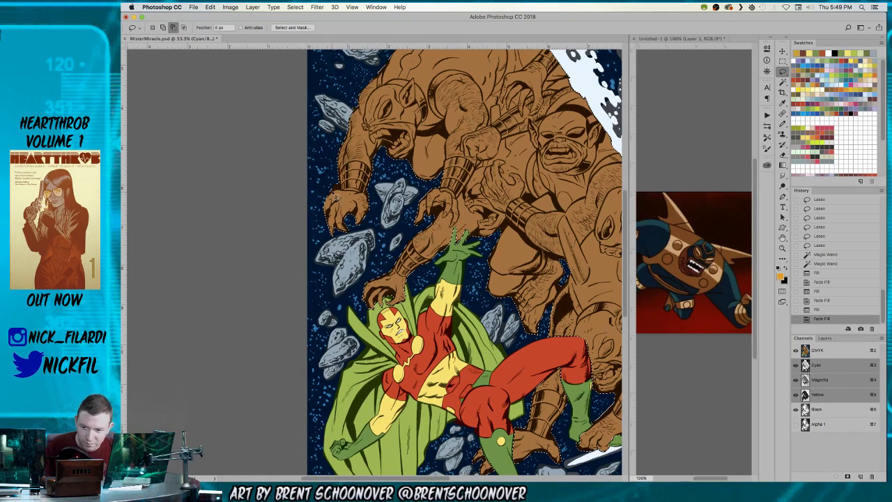
key("super+equal")
key("super+equal")
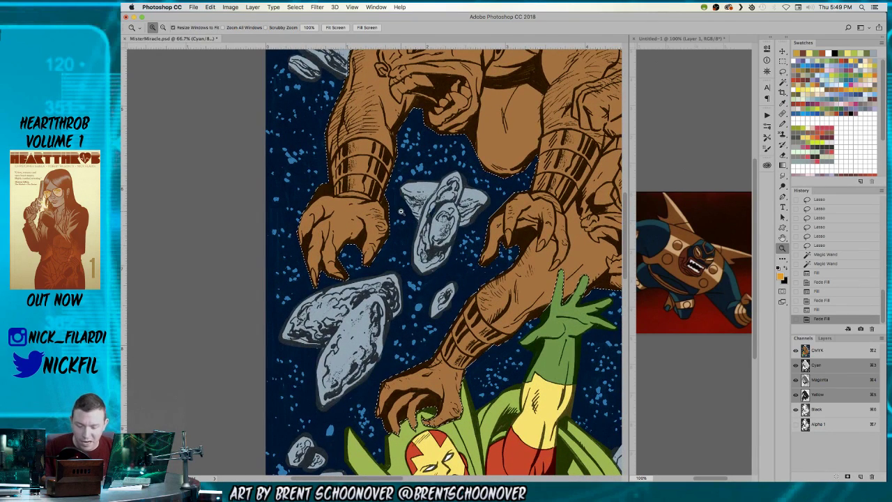
key("l")
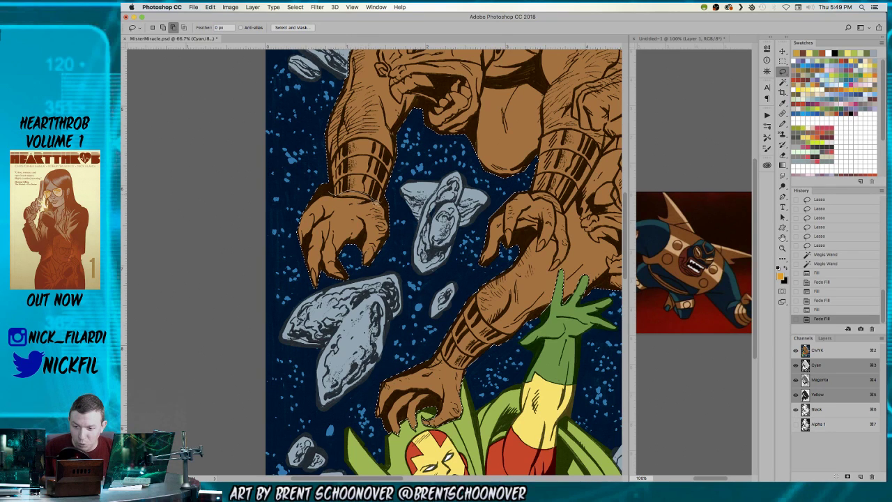
left_click_drag(417, 304, 300, 195)
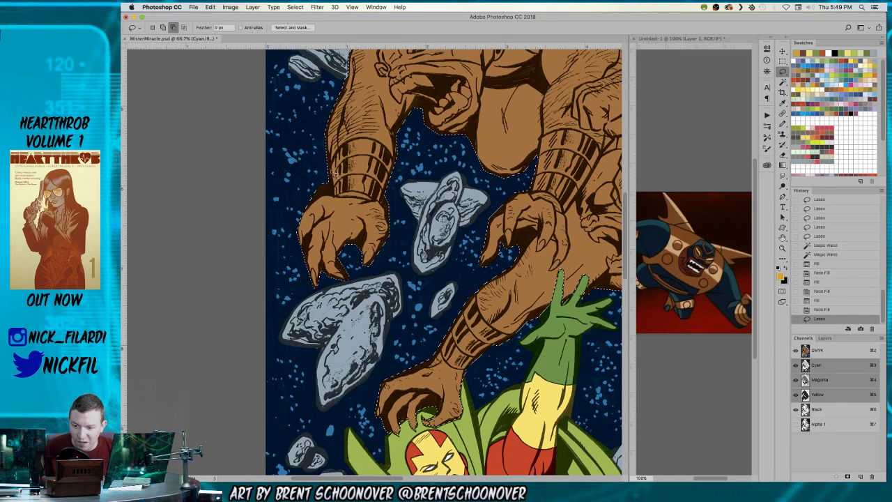
scroll(379, 207, "up", 5)
left_click_drag(345, 96, 277, 243)
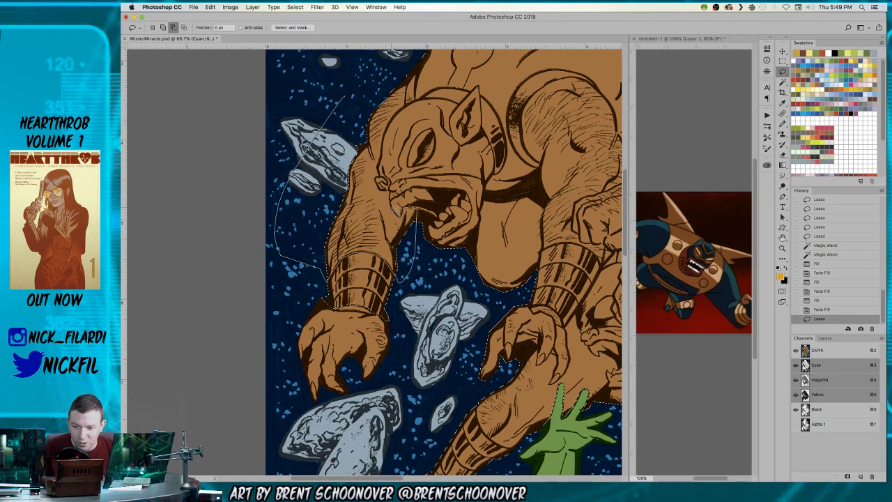
left_click_drag(381, 190, 322, 137)
Subtract the demon hand grabbing the hero's hood from the selection, up to the edge of its wristband.
left_click_drag(556, 425, 432, 347)
key("z")
scroll(432, 346, "down", 5)
scroll(432, 347, "left", 1)
key("l")
mouse_move(286, 233)
left_mouse_down()
mouse_move(407, 333)
mouse_move(381, 271)
mouse_move(364, 277)
left_mouse_up()
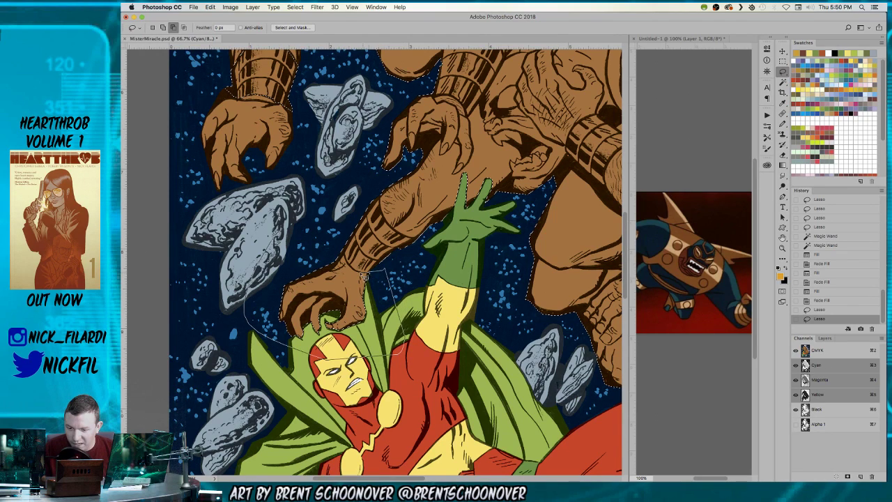
double_click(343, 247)
Subtract the reaching demon's forearm and the clawed hand hanging above it from the selection, keeping both wristbands.
scroll(446, 311, "up", 5)
scroll(446, 310, "right", 4)
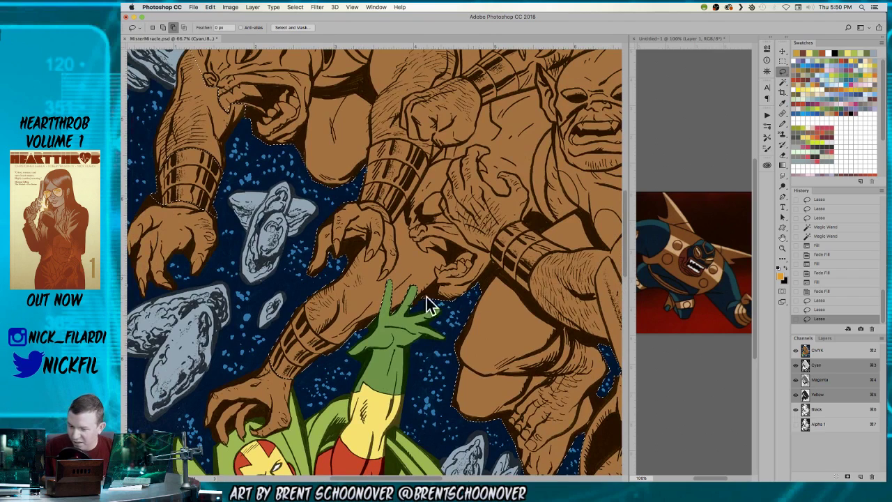
key("z")
left_click(343, 308)
key("l")
mouse_move(299, 148)
left_mouse_down()
mouse_move(254, 245)
mouse_move(286, 293)
left_mouse_up()
mouse_move(293, 324)
left_mouse_down()
mouse_move(338, 369)
mouse_move(451, 346)
mouse_move(448, 282)
mouse_move(362, 219)
mouse_move(301, 189)
mouse_move(326, 197)
left_mouse_up()
key("space")
left_click_drag(347, 193, 318, 215)
mouse_move(263, 180)
left_mouse_down()
mouse_move(325, 167)
mouse_move(358, 177)
left_mouse_up()
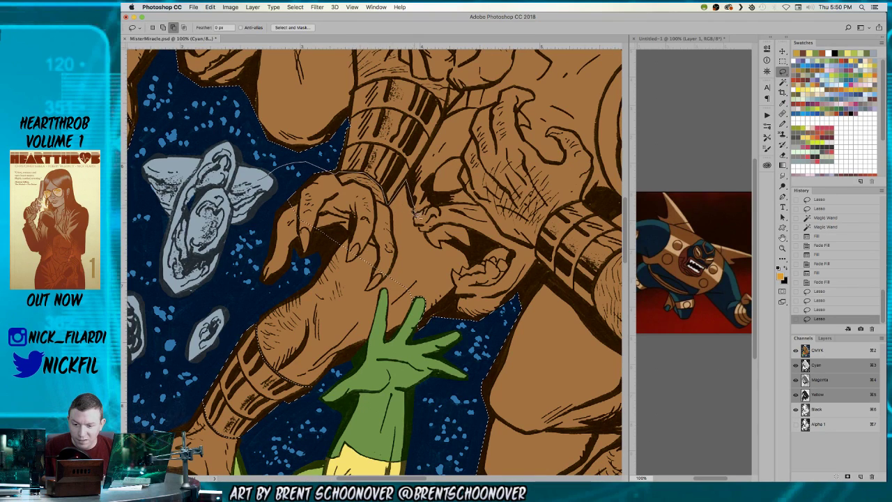
mouse_move(422, 293)
left_mouse_down()
mouse_move(342, 328)
mouse_move(284, 239)
left_mouse_up()
Subtract the exposed lower face and open jaw of the demon above the hero's raised hand from the selection.
left_click_drag(399, 225, 325, 223)
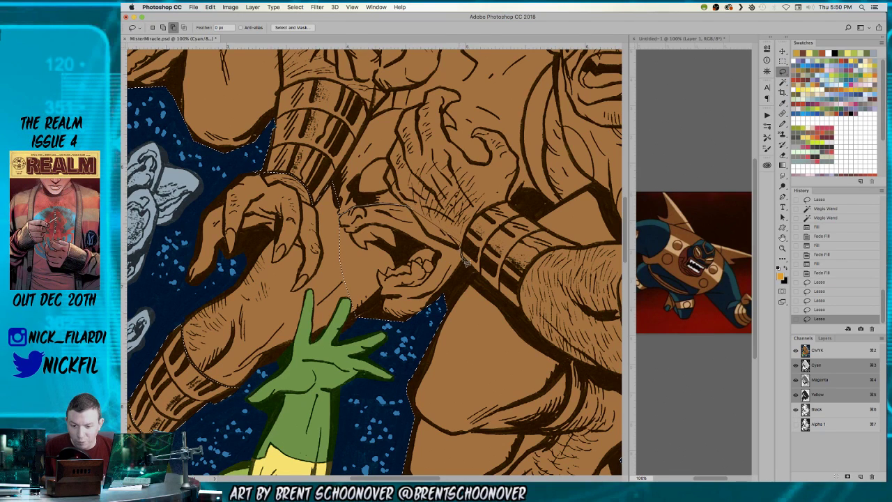
mouse_move(398, 350)
left_mouse_down()
mouse_move(301, 263)
mouse_move(339, 208)
left_mouse_up()
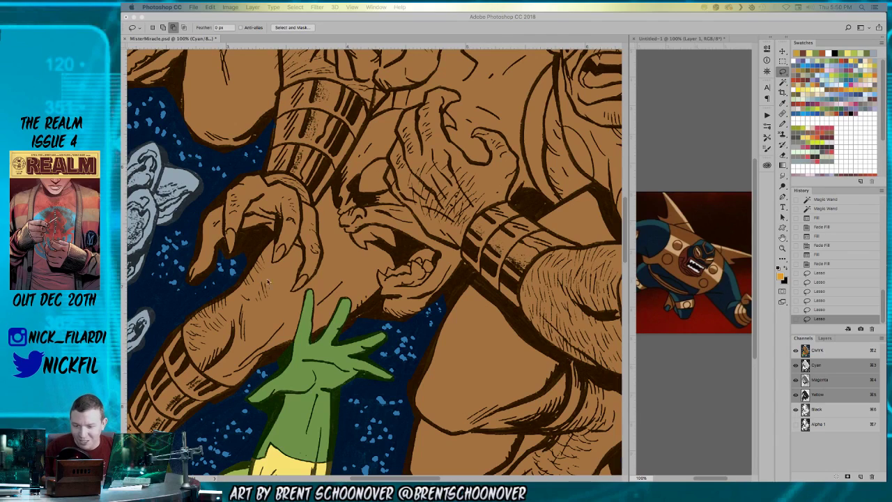
left_click(439, 207)
Subtract the hand covering that demon's face from the selection, tracing its curled fingers, thumb and wrist with the Lasso.
left_click_drag(478, 193, 417, 287)
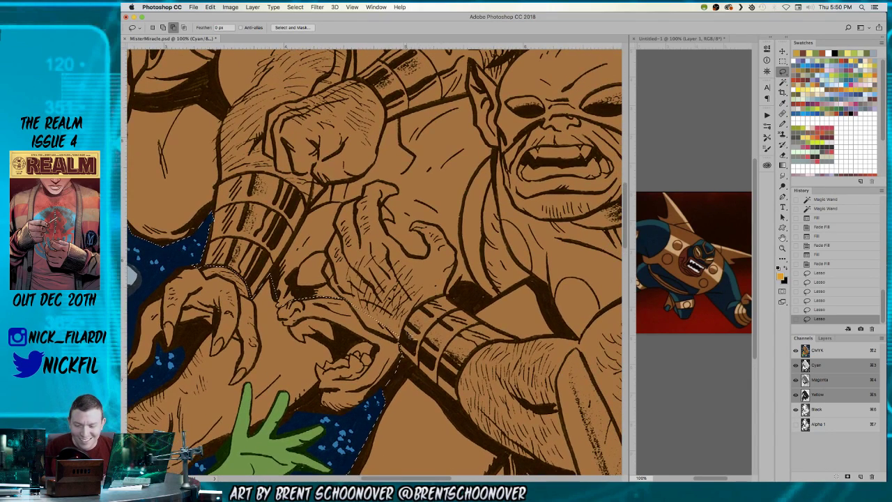
left_click_drag(403, 351, 414, 297)
left_click_drag(406, 329, 435, 292)
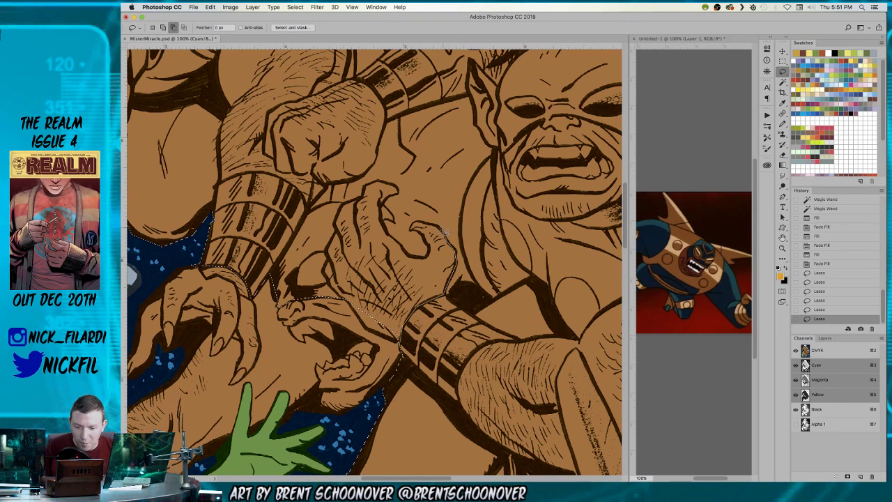
left_click_drag(415, 235, 417, 236)
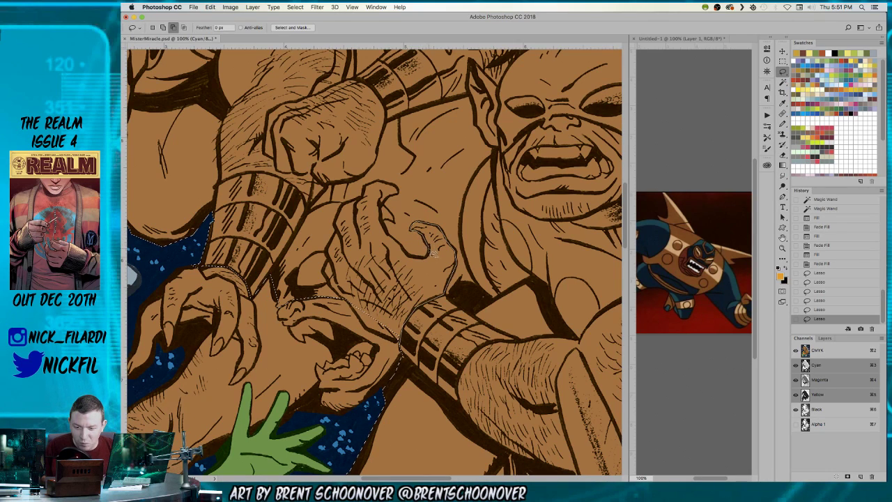
left_click_drag(418, 260, 410, 258)
mouse_move(343, 289)
left_mouse_down()
mouse_move(347, 320)
mouse_move(353, 313)
mouse_move(397, 340)
left_mouse_up()
left_click_drag(384, 191, 461, 235)
mouse_move(475, 291)
left_mouse_down()
mouse_move(458, 262)
mouse_move(461, 272)
mouse_move(465, 245)
left_mouse_up()
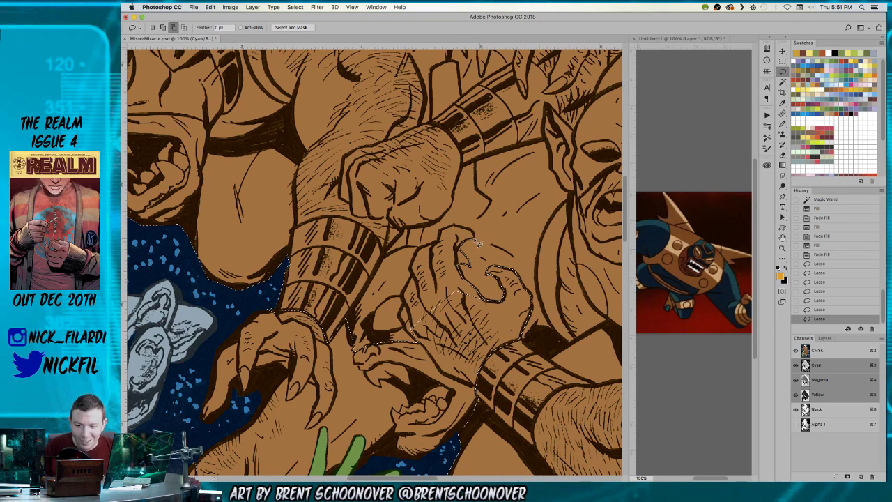
mouse_move(443, 233)
left_mouse_down()
mouse_move(423, 251)
mouse_move(413, 272)
left_mouse_up()
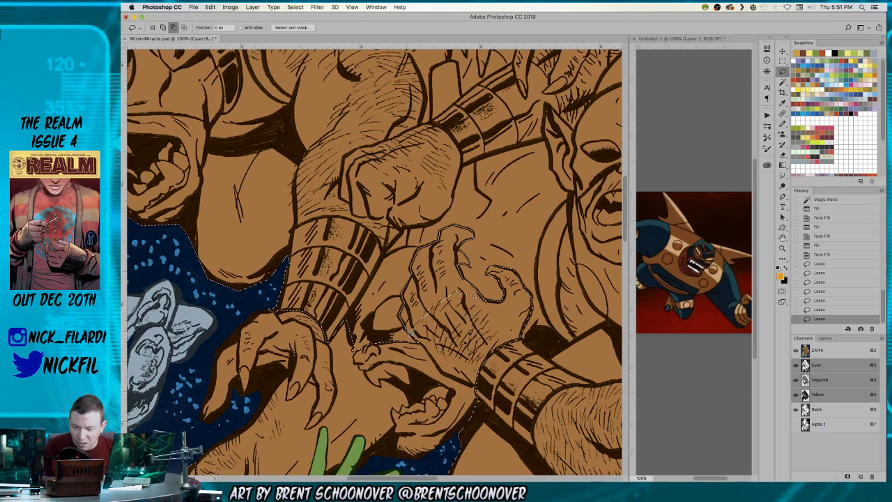
left_click_drag(452, 321, 454, 323)
Subtract the central demon's hanging foot and the small starry background gap beside it from the selection.
key("z")
left_click(492, 314, "alt")
mouse_move(548, 319)
left_mouse_down()
mouse_move(475, 228)
mouse_move(407, 200)
mouse_move(478, 233)
mouse_move(384, 171)
left_mouse_up()
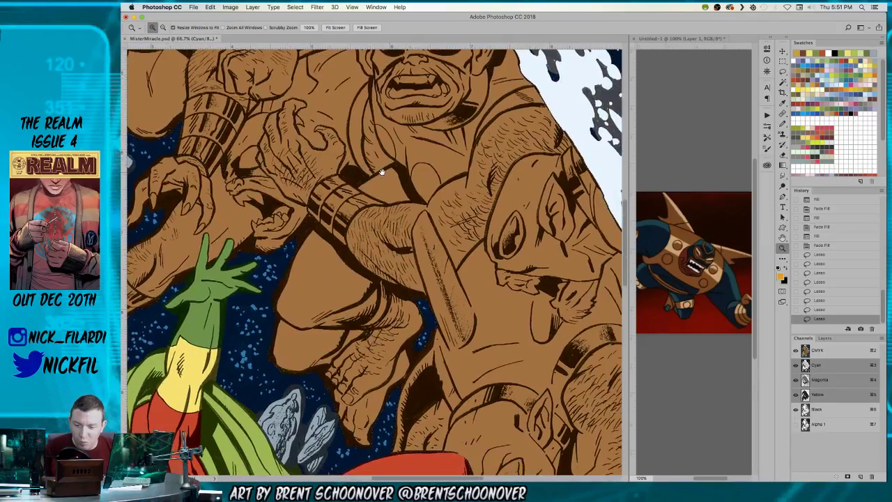
left_click_drag(391, 324, 418, 286)
left_click(389, 293)
left_click(389, 293)
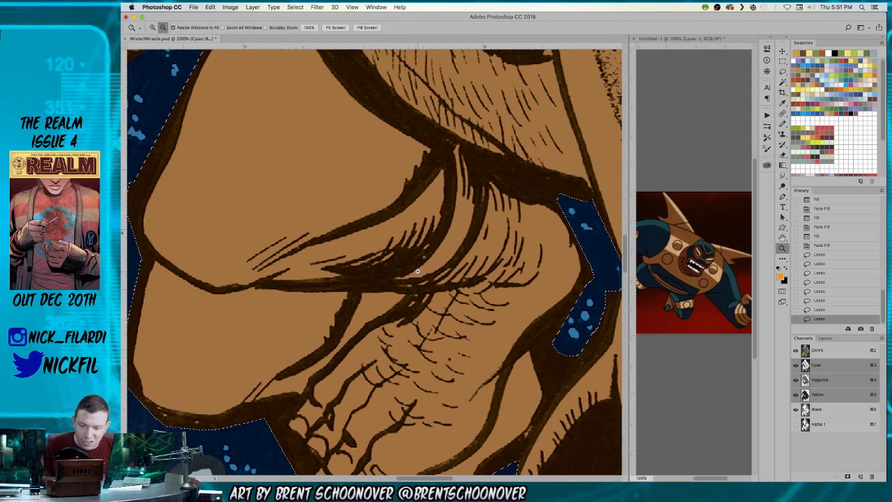
key("super+minus")
key("l")
mouse_move(482, 300)
left_mouse_down()
mouse_move(488, 187)
mouse_move(309, 246)
mouse_move(350, 251)
mouse_move(404, 187)
mouse_move(424, 178)
mouse_move(374, 170)
mouse_move(445, 172)
mouse_move(504, 78)
left_mouse_up()
scroll(504, 78, "up", 2)
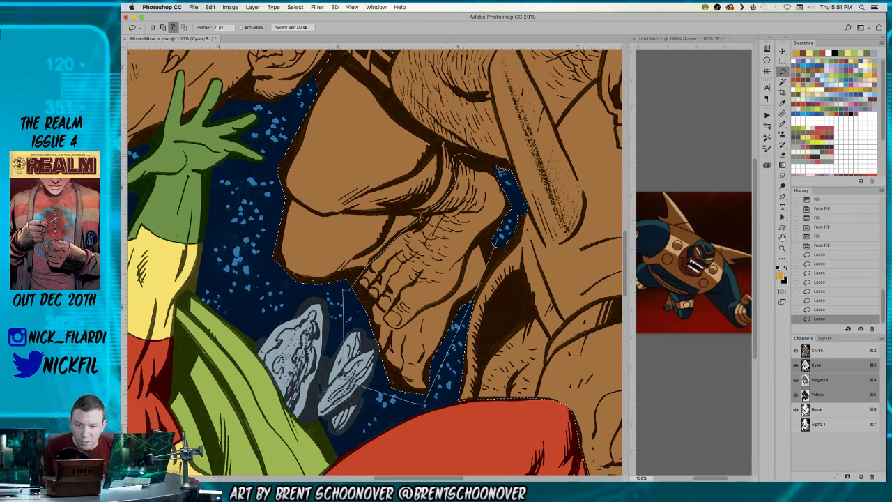
left_click_drag(517, 224, 513, 224)
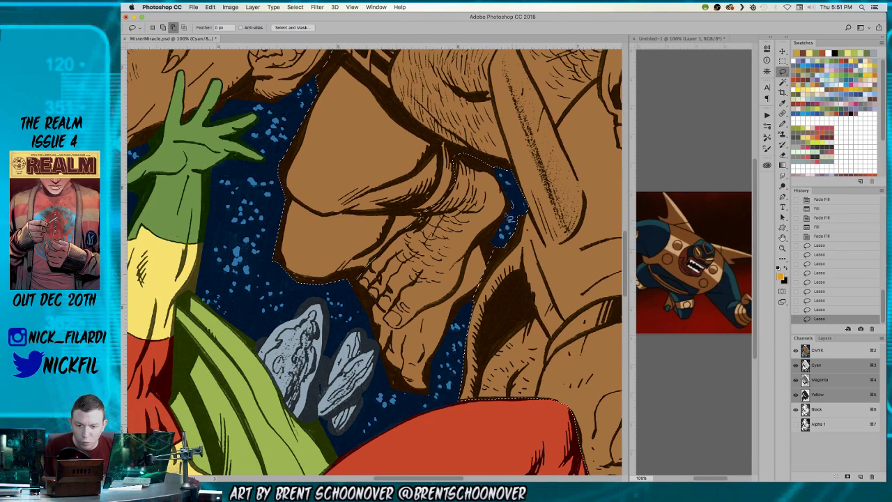
key("z")
left_click(491, 220, "alt")
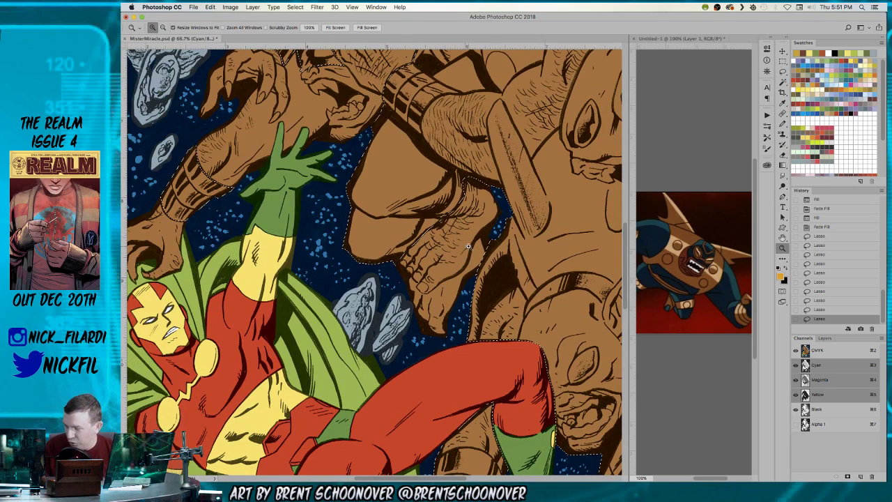
left_click_drag(468, 209, 408, 298)
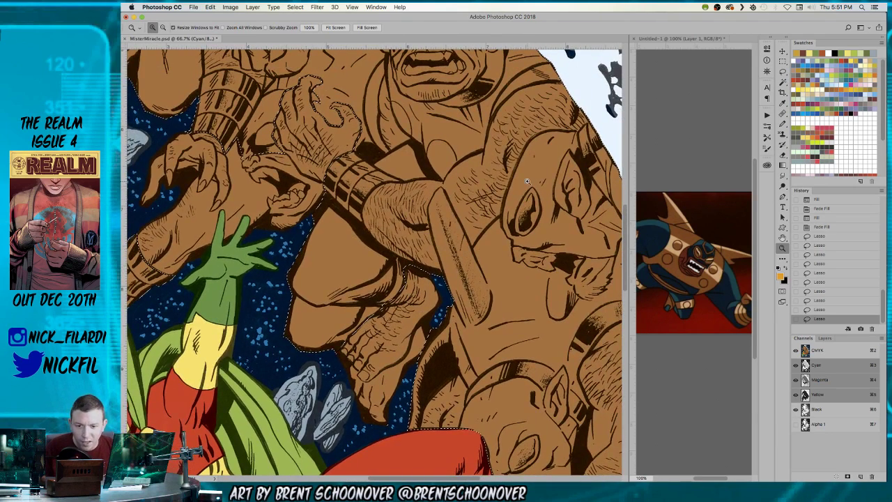